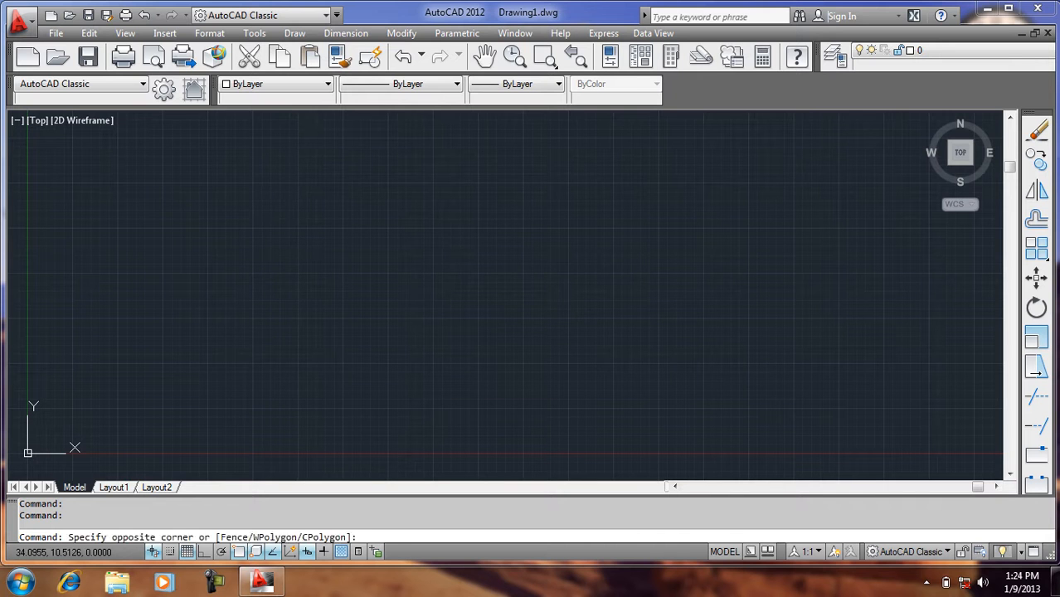
- Turn off the grid display in the drawing area
left_click(428, 366)
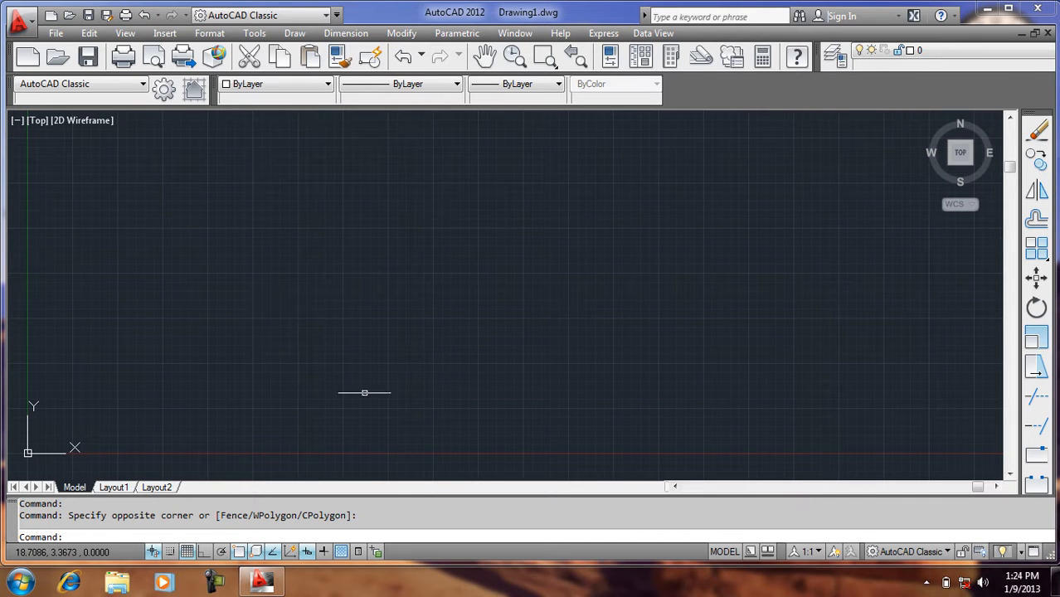
left_click(187, 551)
left_click(450, 240)
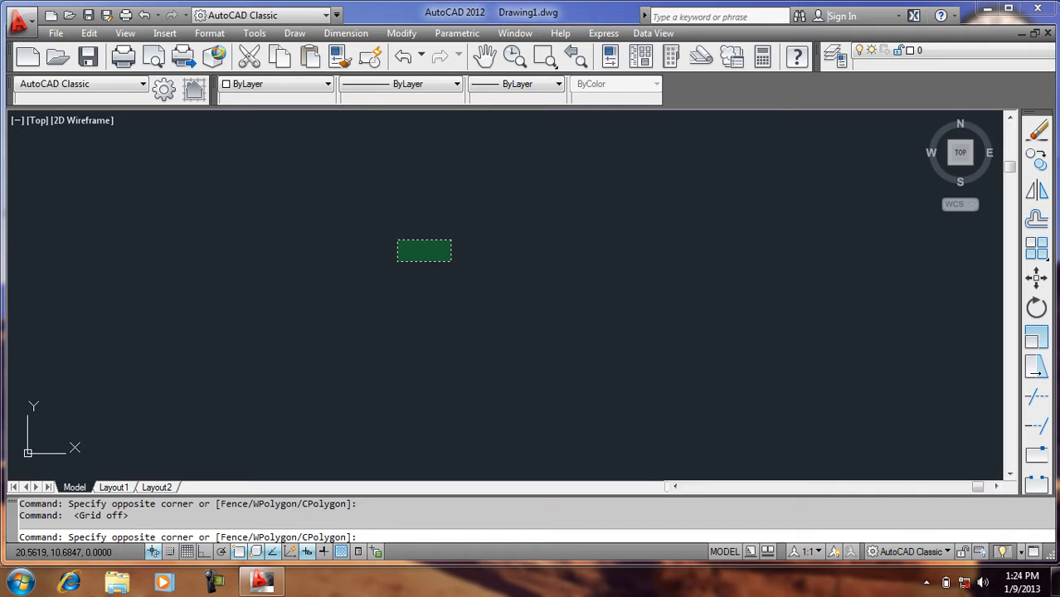
left_click(155, 387)
left_click(34, 355)
left_click(199, 221)
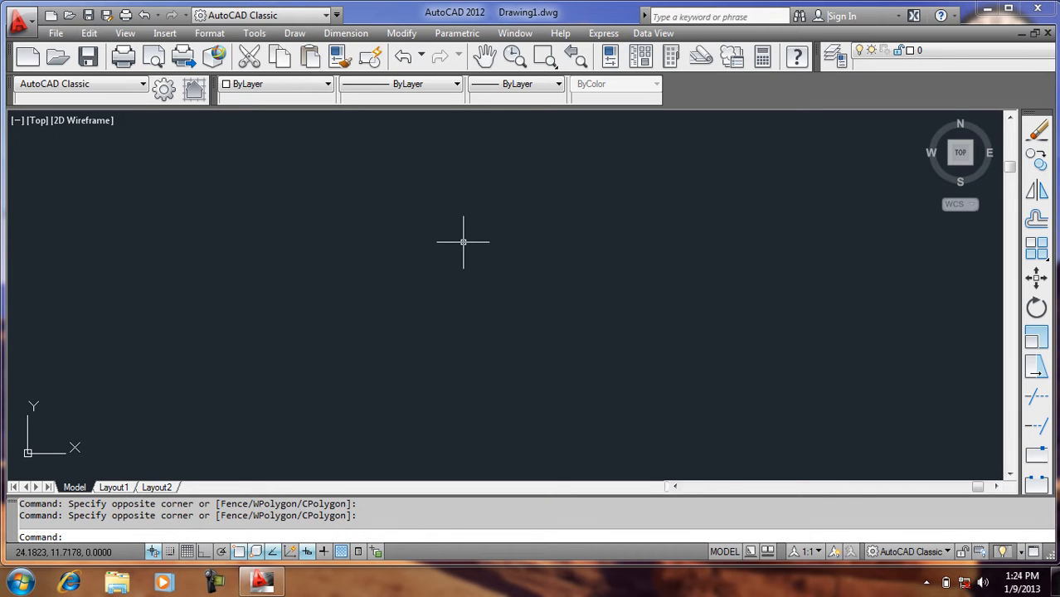
left_click(947, 554)
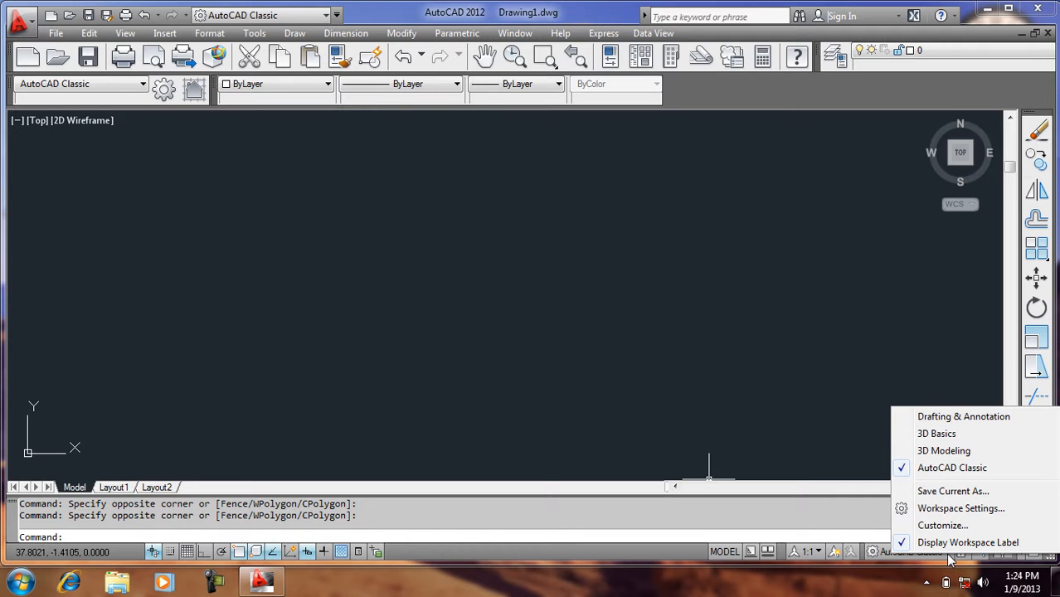
left_click(668, 305)
left_click(591, 338)
- Disable the use of large buttons for toolbars in the display options and apply the setting
right_click(593, 347)
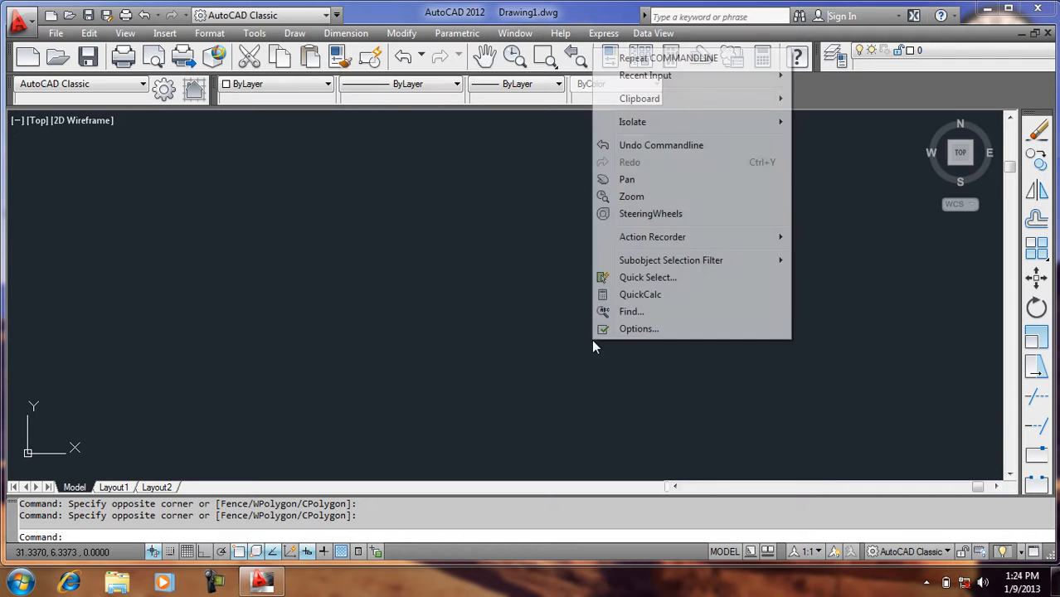
left_click(613, 329)
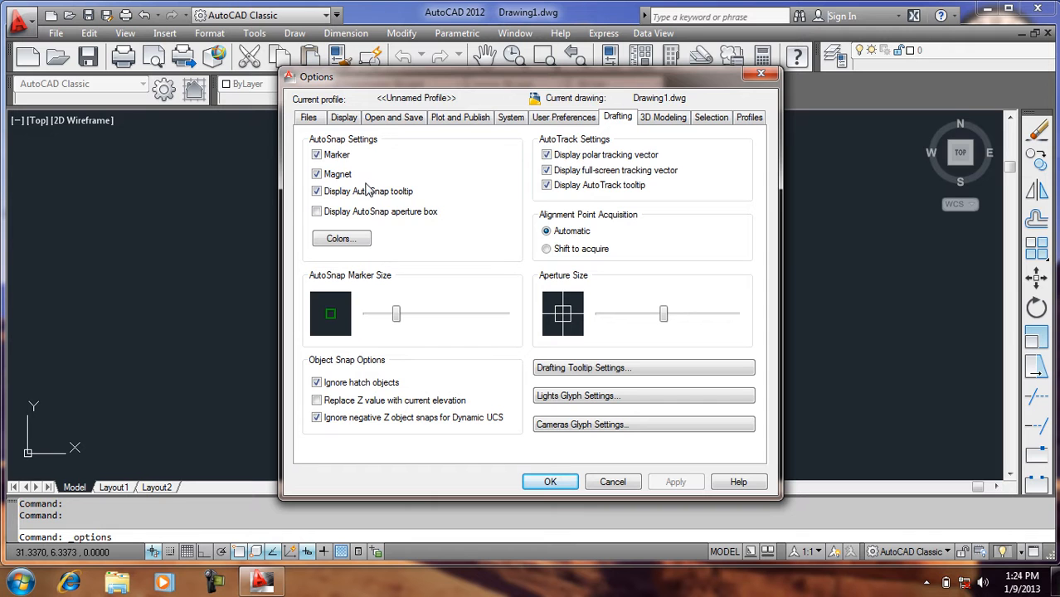
left_click(342, 117)
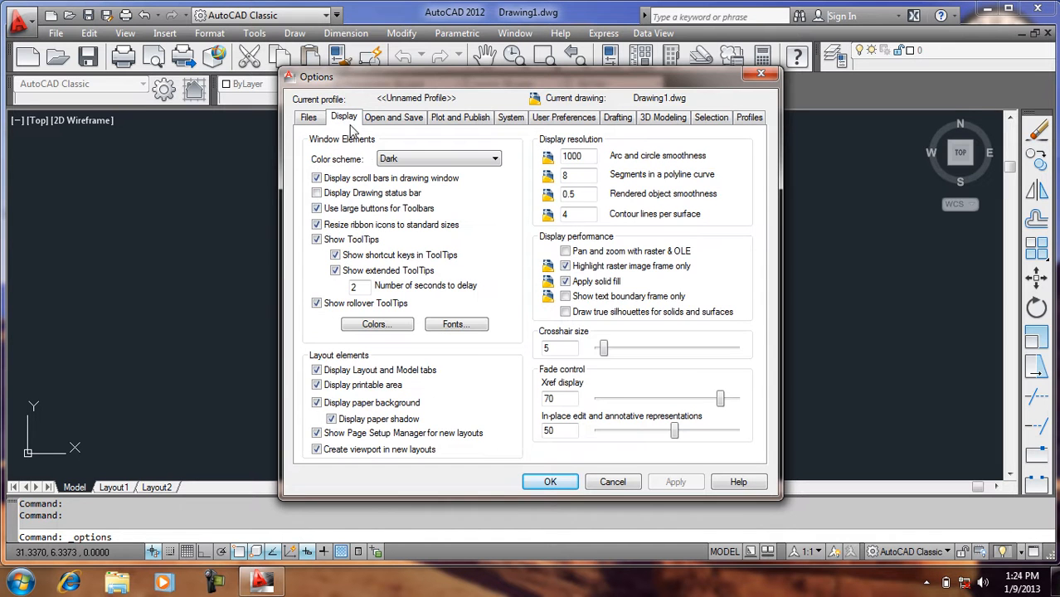
left_click(550, 482)
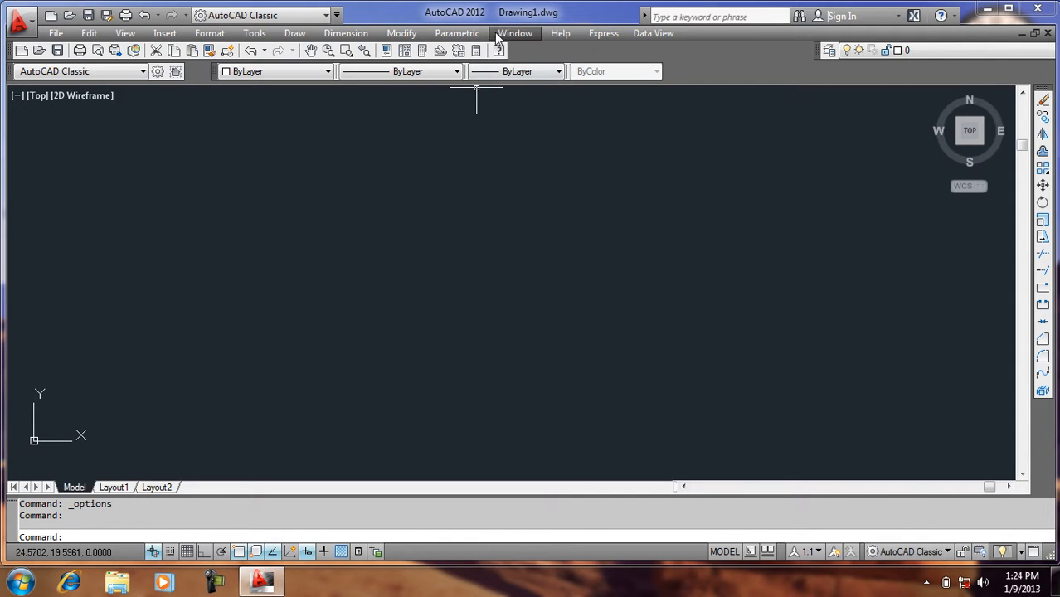
- Show the Draw toolbar and dock it vertically along the side of the drawing area opposite the Modify toolbar
right_click(213, 73)
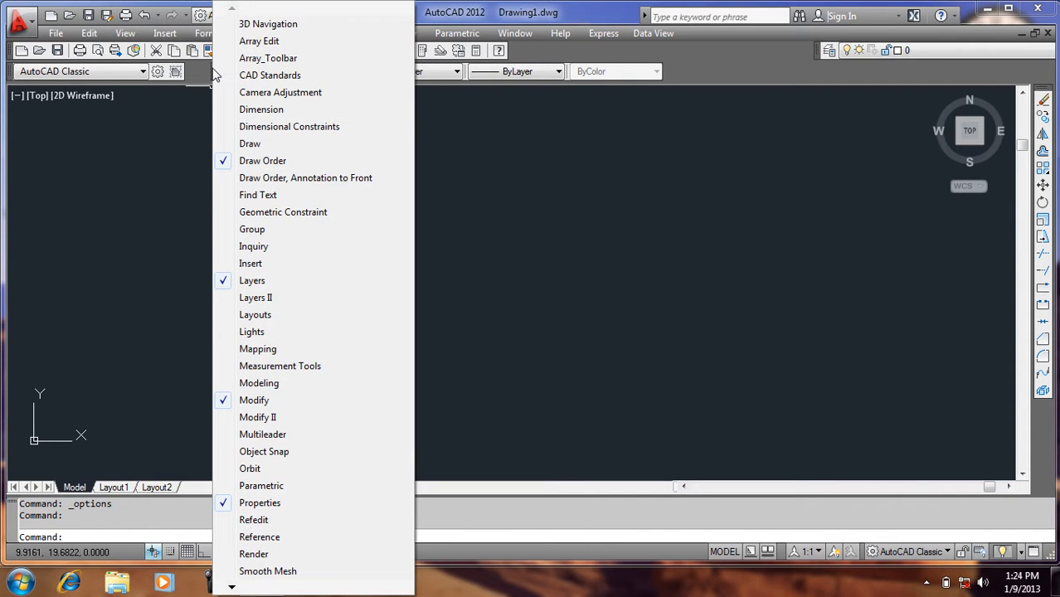
left_click(250, 144)
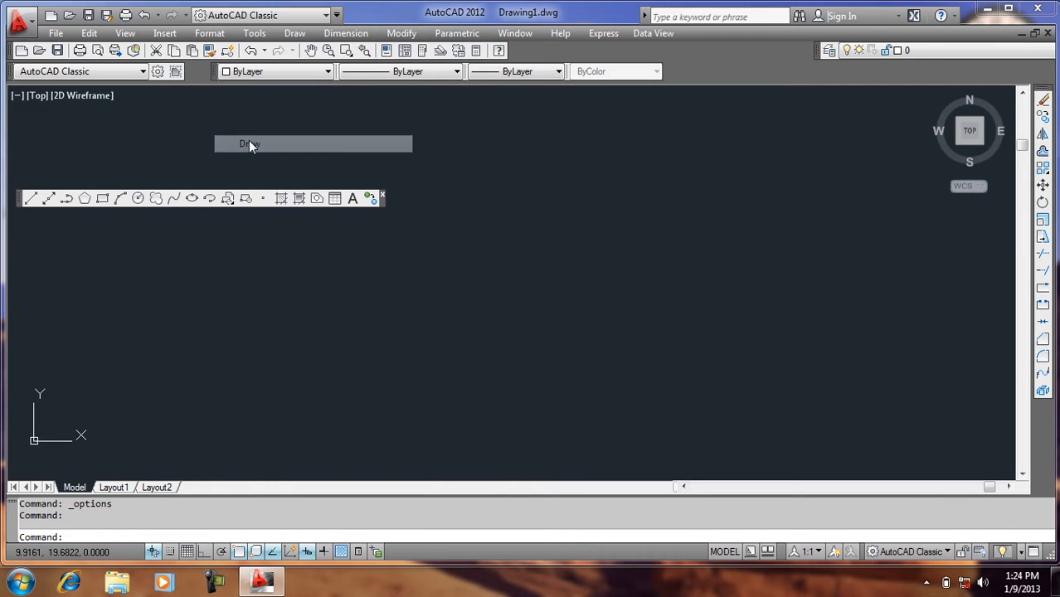
mouse_move(383, 202)
left_mouse_down()
mouse_move(201, 264)
mouse_move(37, 274)
mouse_move(11, 258)
left_mouse_up()
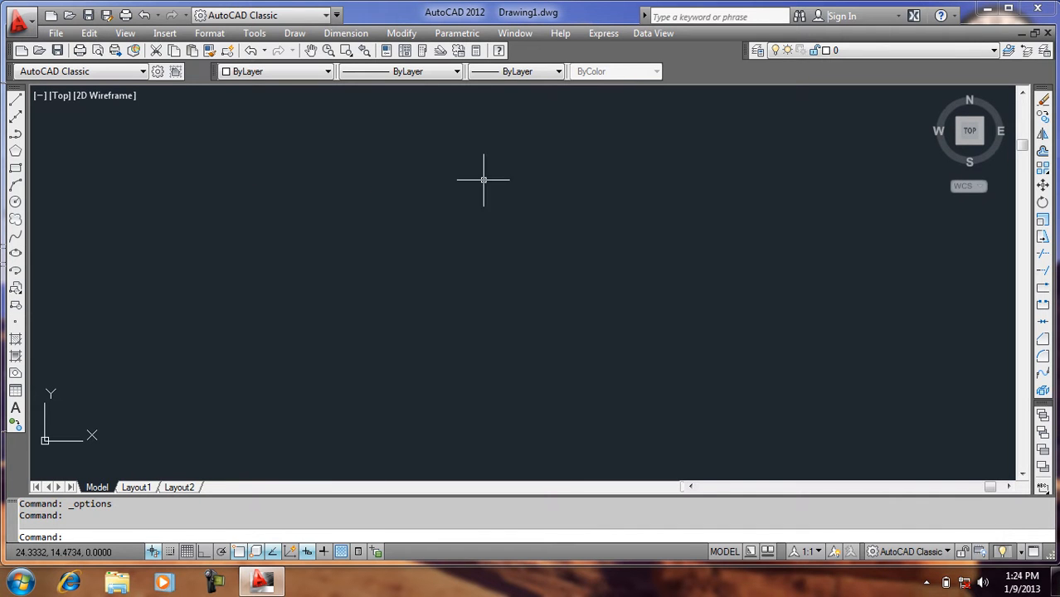
left_click(654, 212)
left_click(440, 328)
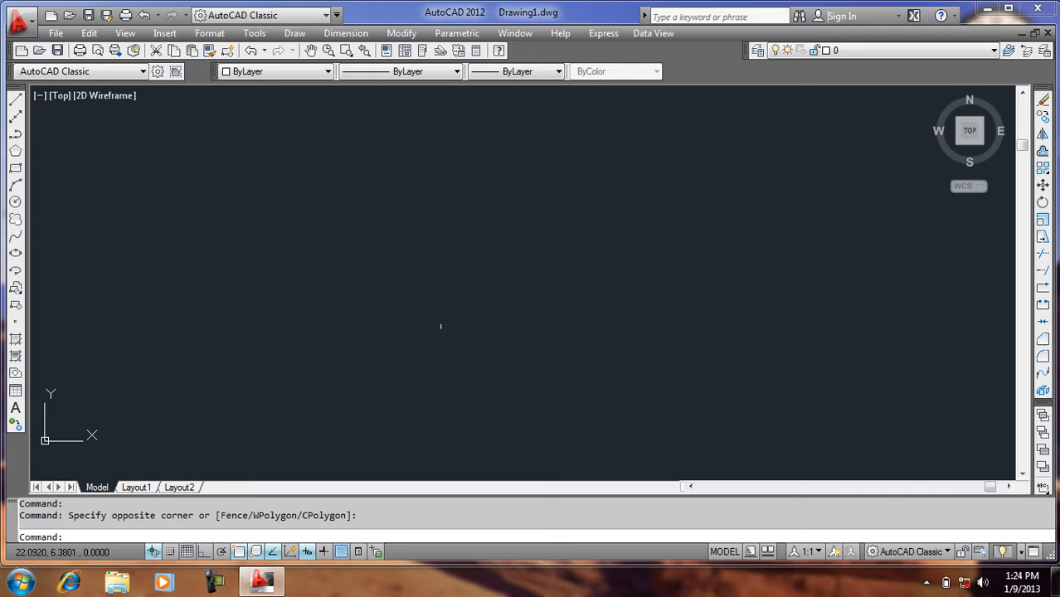
right_click(217, 75)
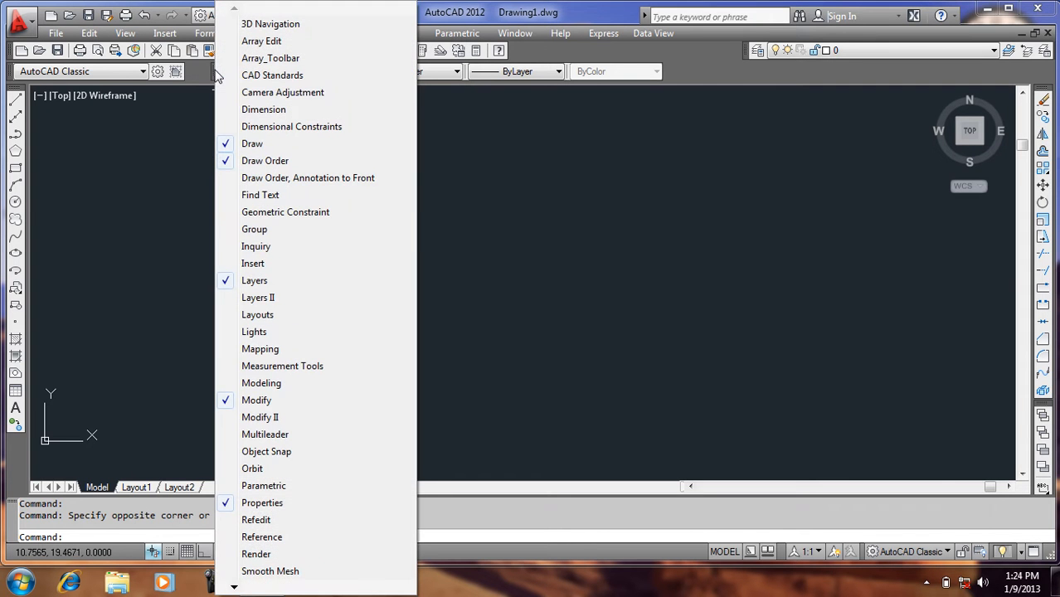
left_click(166, 31)
left_click(247, 33)
mouse_move(289, 49)
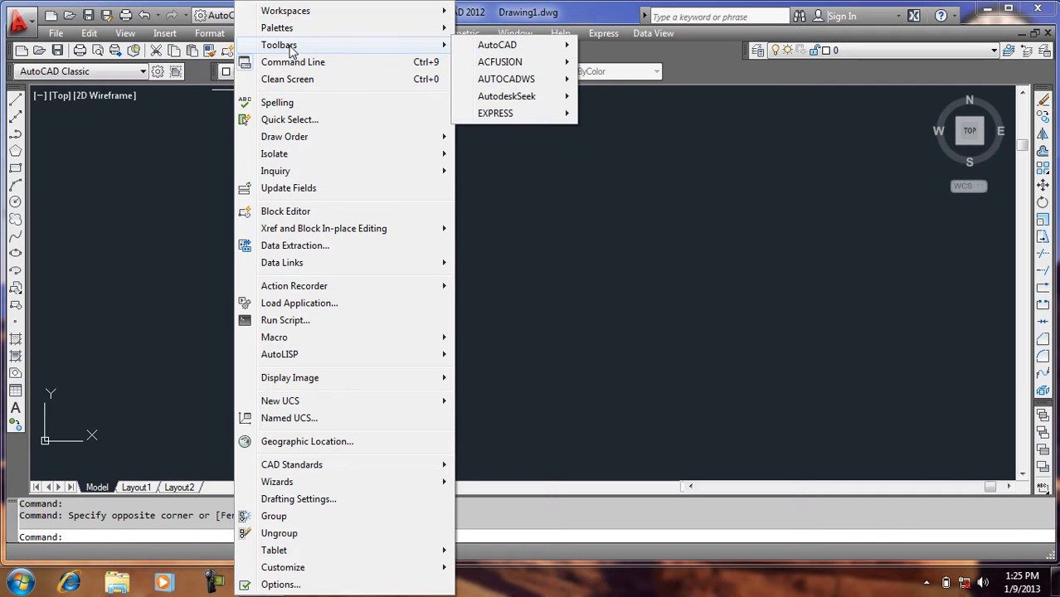
left_click(176, 146)
left_click(133, 189)
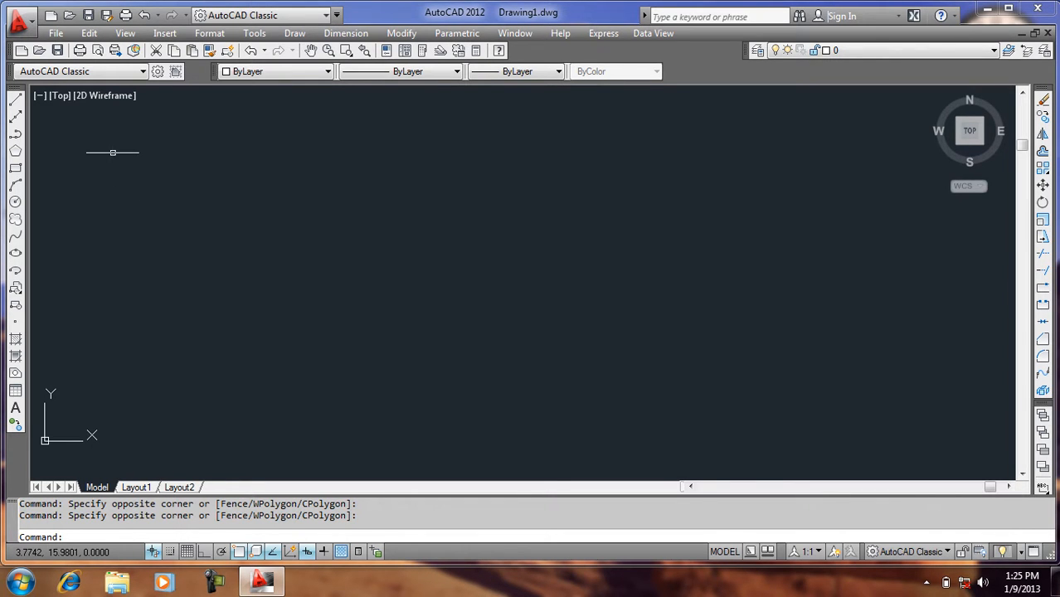
- Switch clean screen mode on and off twice, ending with the toolbars restored
key("ctrl+0")
key("ctrl+0")
key("ctrl+0")
key("ctrl+0")
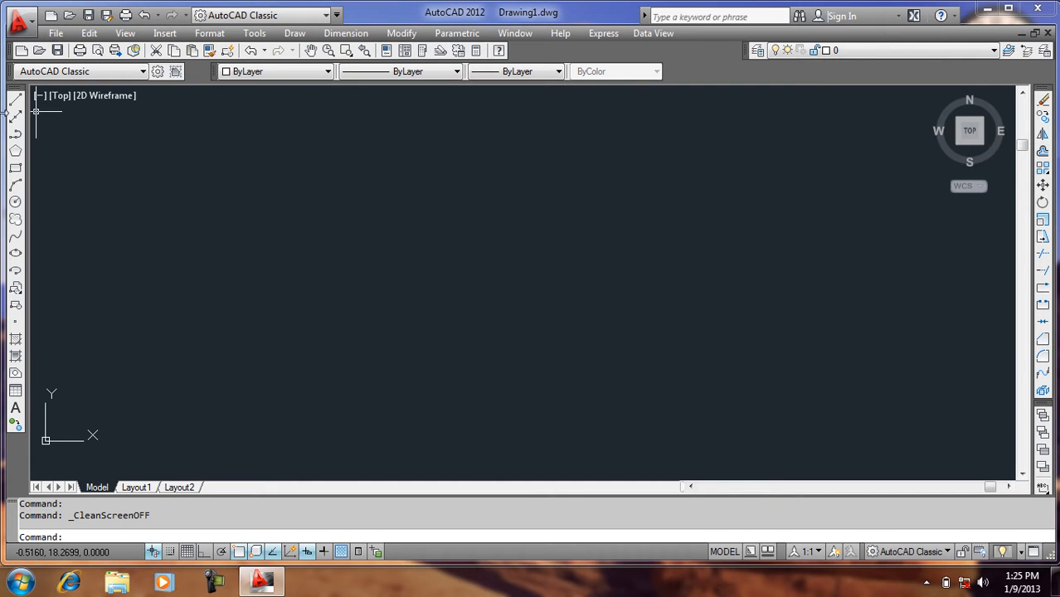
- Undock the Draw toolbar from the edge of the drawing area and close it
left_click_drag(17, 95, 141, 139)
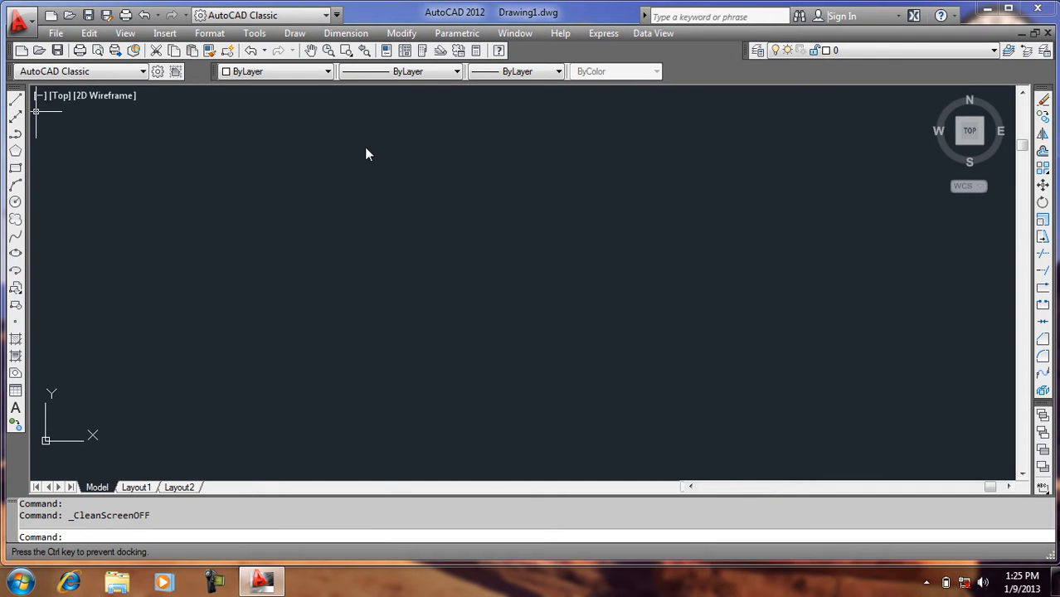
left_click_drag(365, 154, 364, 151)
left_click(542, 141)
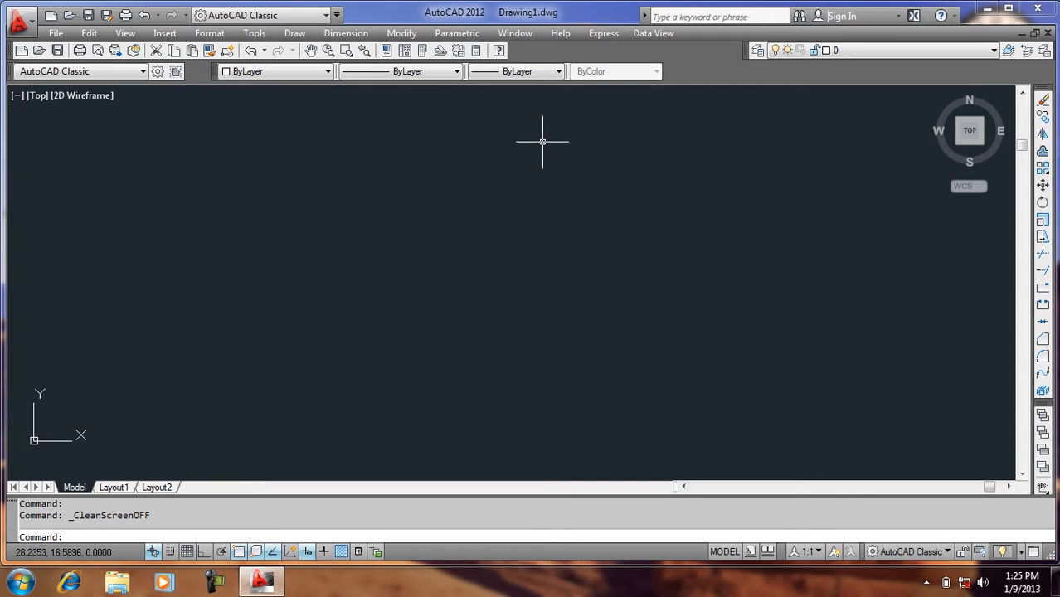
- Bring back the Draw toolbar and dock it vertically at the edge of the drawing area, opposite the Modify toolbar
right_click(213, 74)
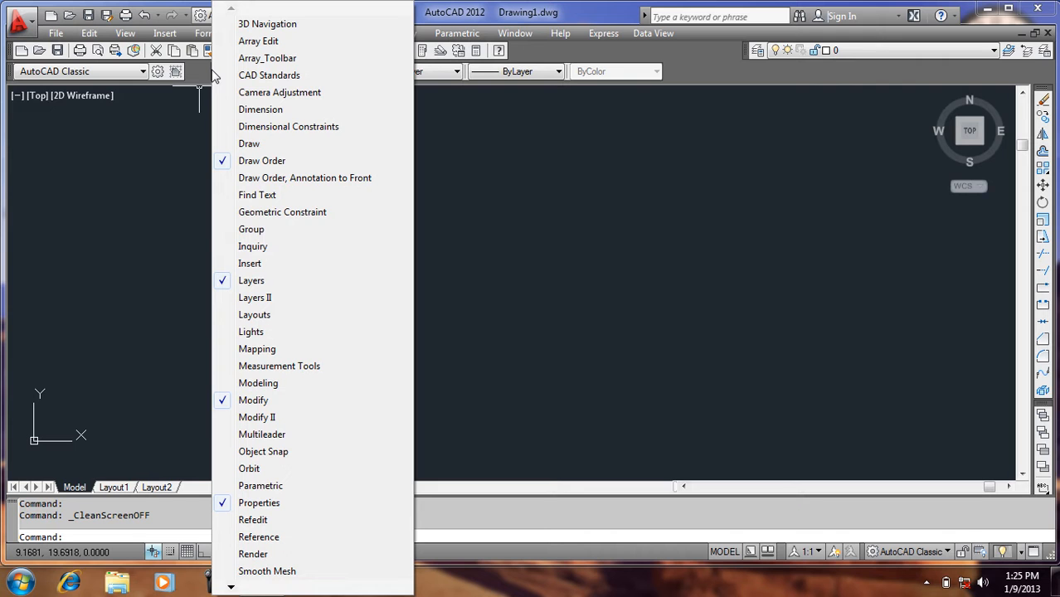
left_click(250, 145)
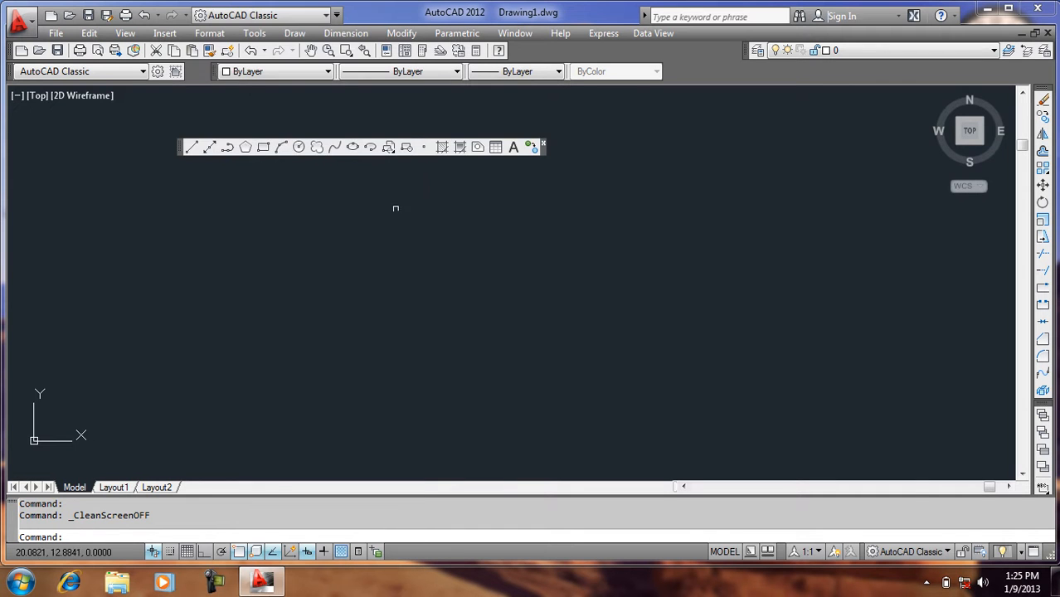
mouse_move(544, 151)
left_mouse_down()
mouse_move(171, 208)
mouse_move(80, 234)
mouse_move(10, 232)
left_mouse_up()
left_click(385, 181)
left_click(219, 265)
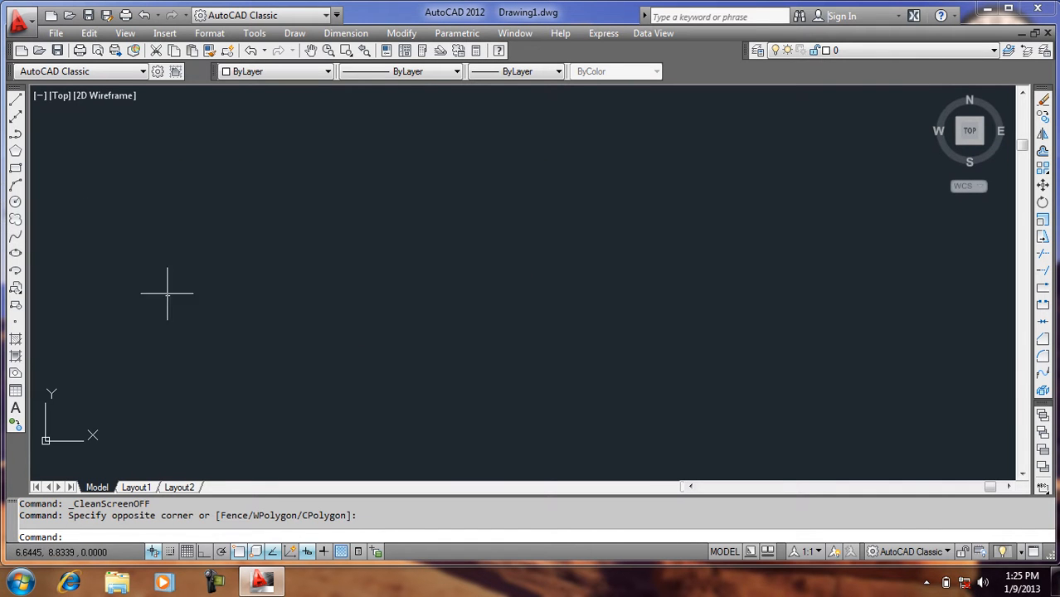
- Draw a large closed freehand revision cloud near the middle of the drawing area using the Normal arc style
left_click(16, 221)
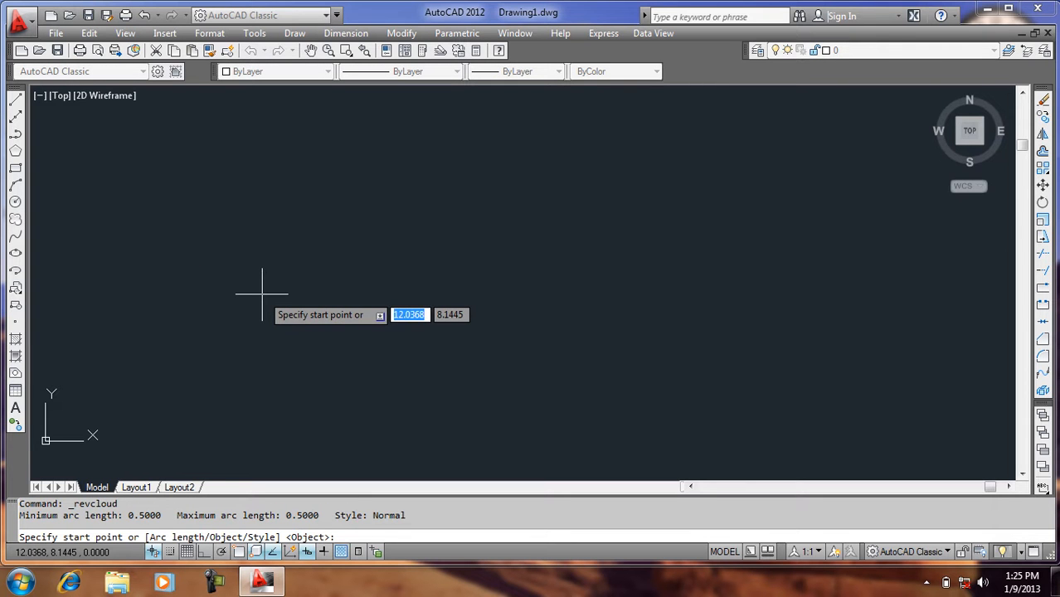
type("s")
key("Return")
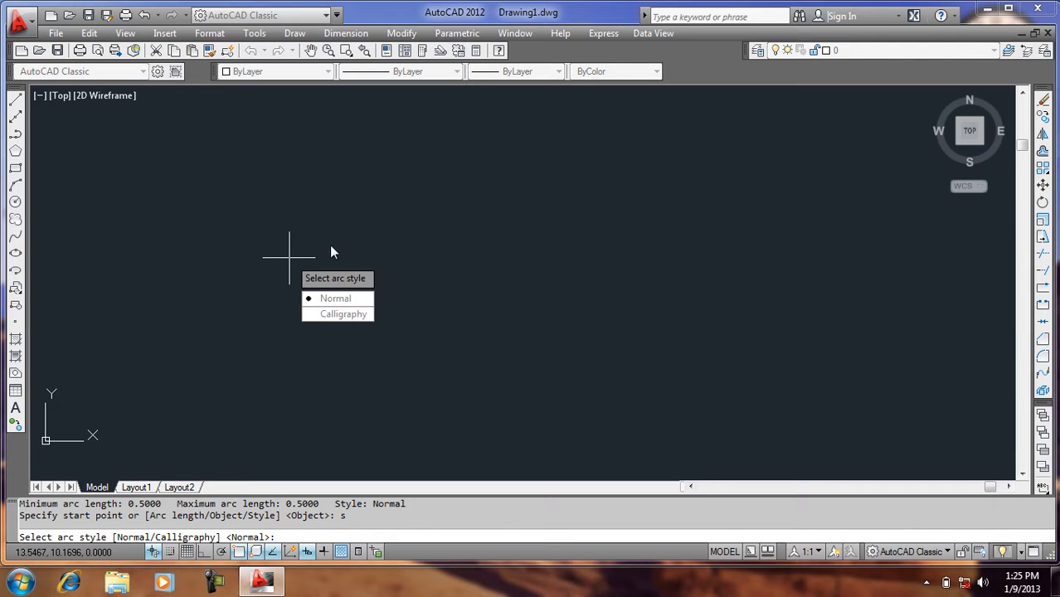
left_click(327, 297)
left_click(287, 227)
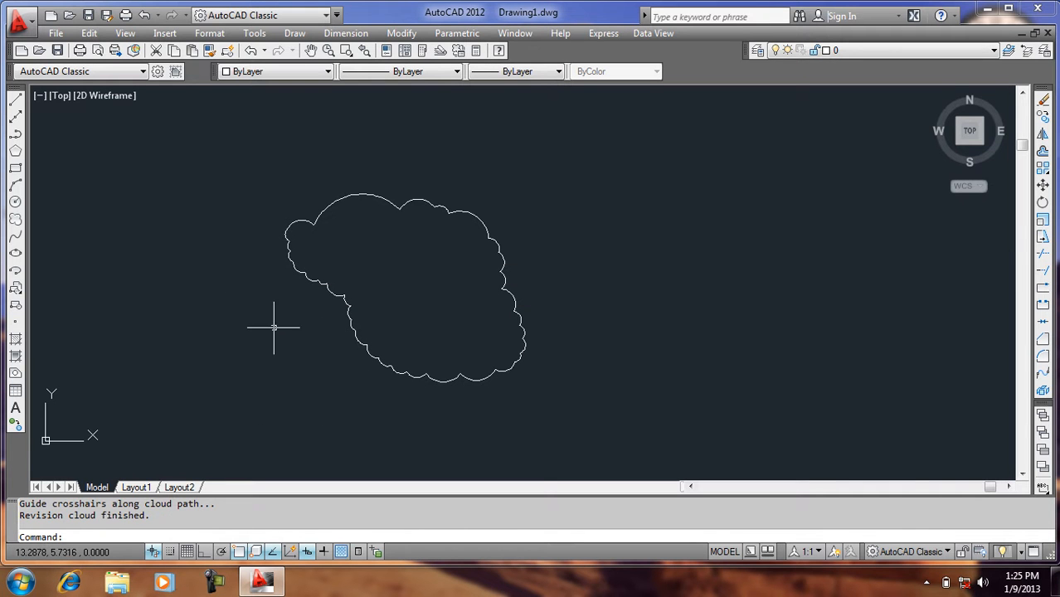
- Draw a smaller closed revision cloud beside the first using the Calligraphy arc style, without reversing the arc direction
key("Return")
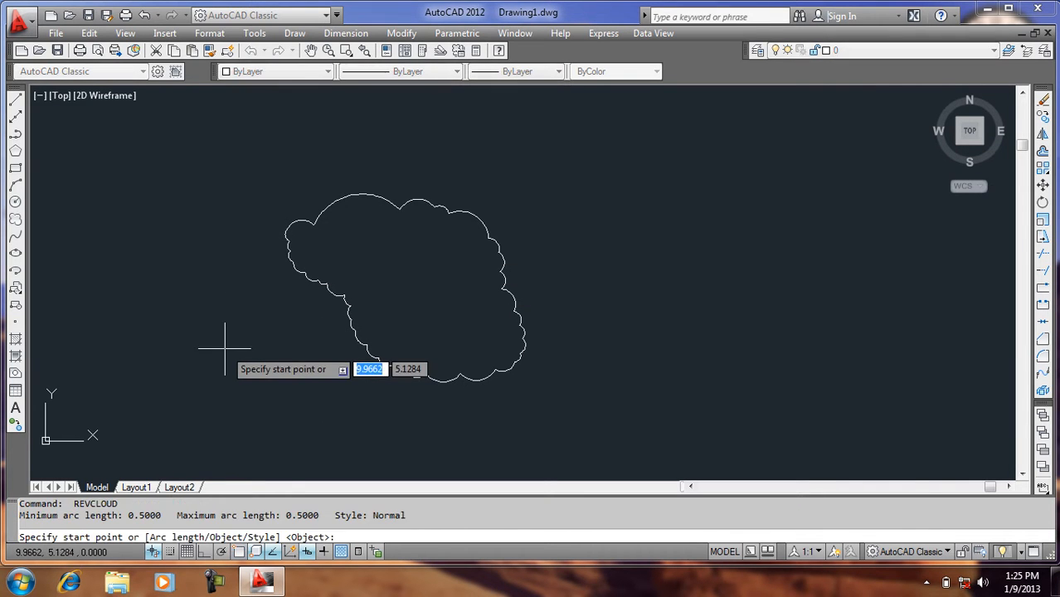
type("s")
key("Return")
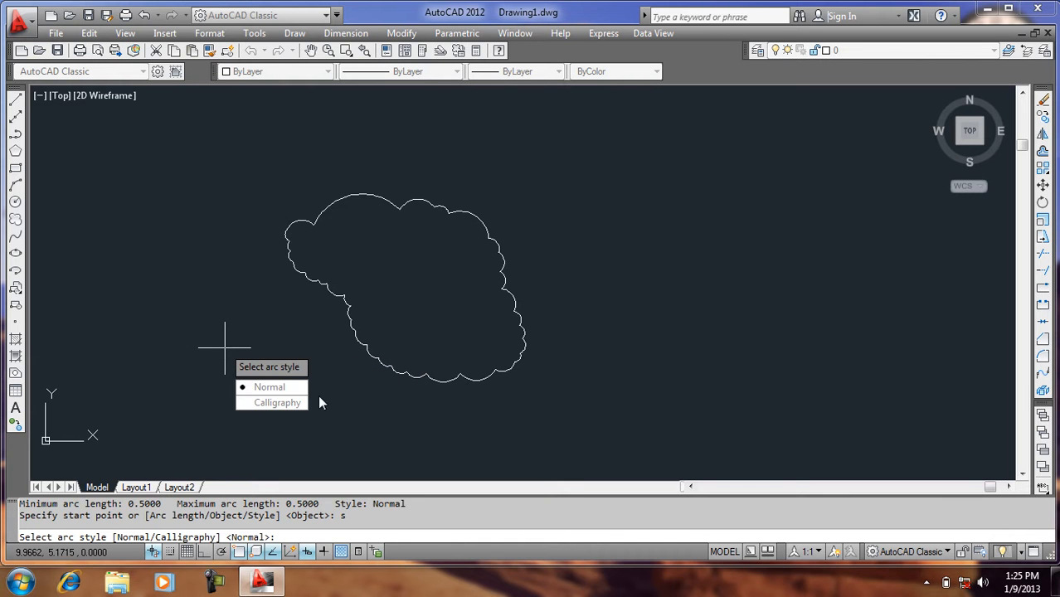
left_click(279, 403)
left_click(496, 175)
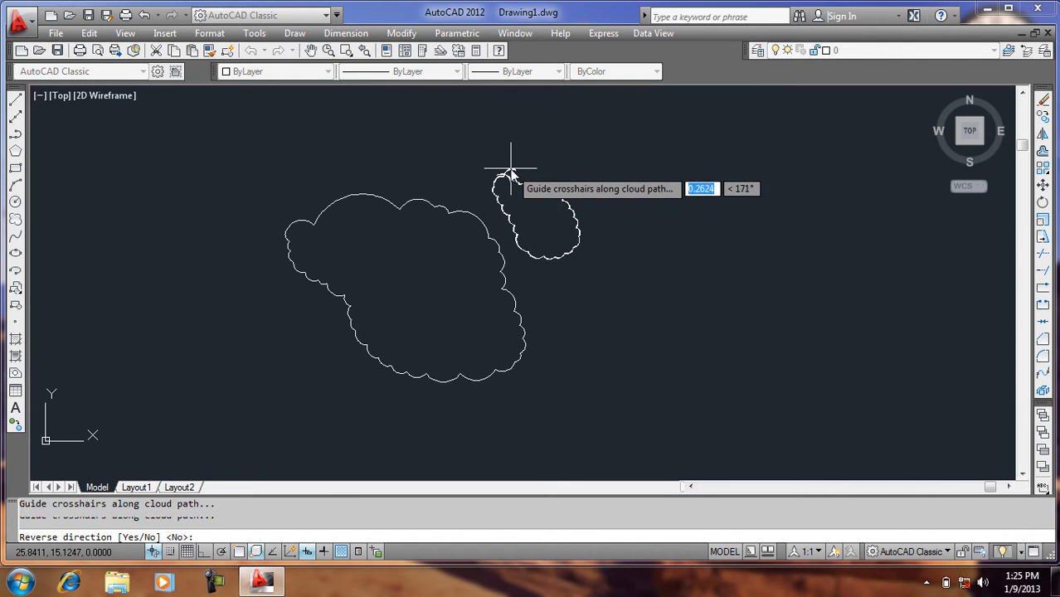
left_click(543, 223)
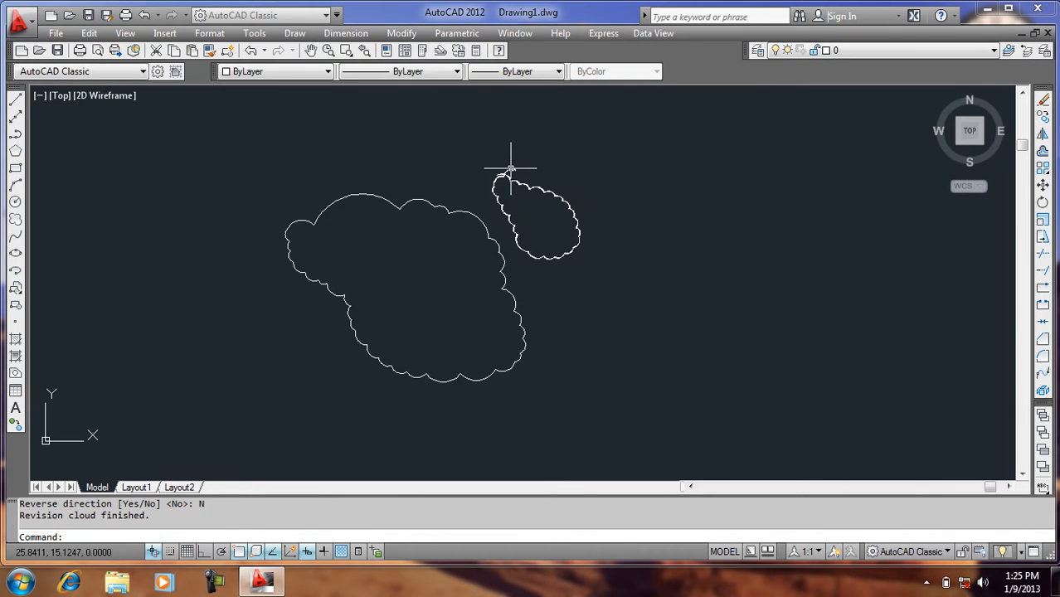
- Erase both revision clouds from the drawing
scroll(464, 274, "up", 8)
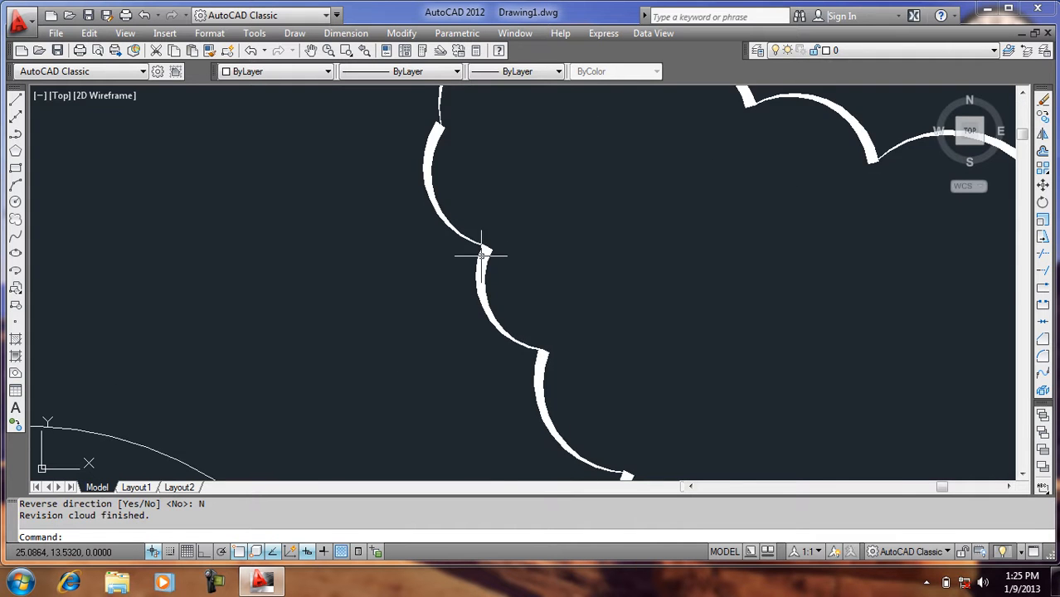
scroll(481, 255, "down", 8)
scroll(502, 273, "up", 9)
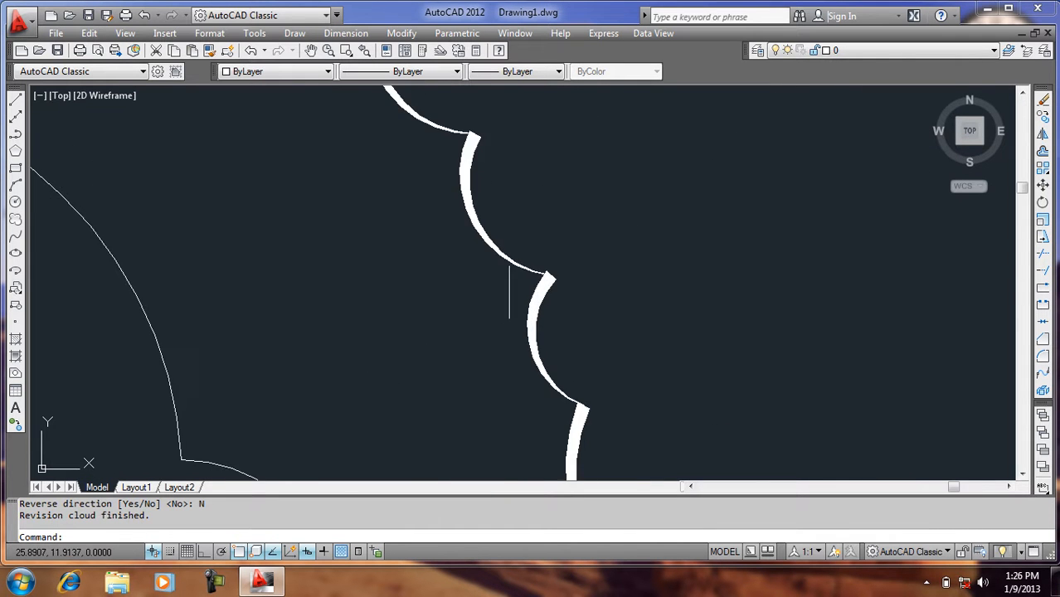
scroll(433, 327, "down", 8)
scroll(428, 336, "up", 8)
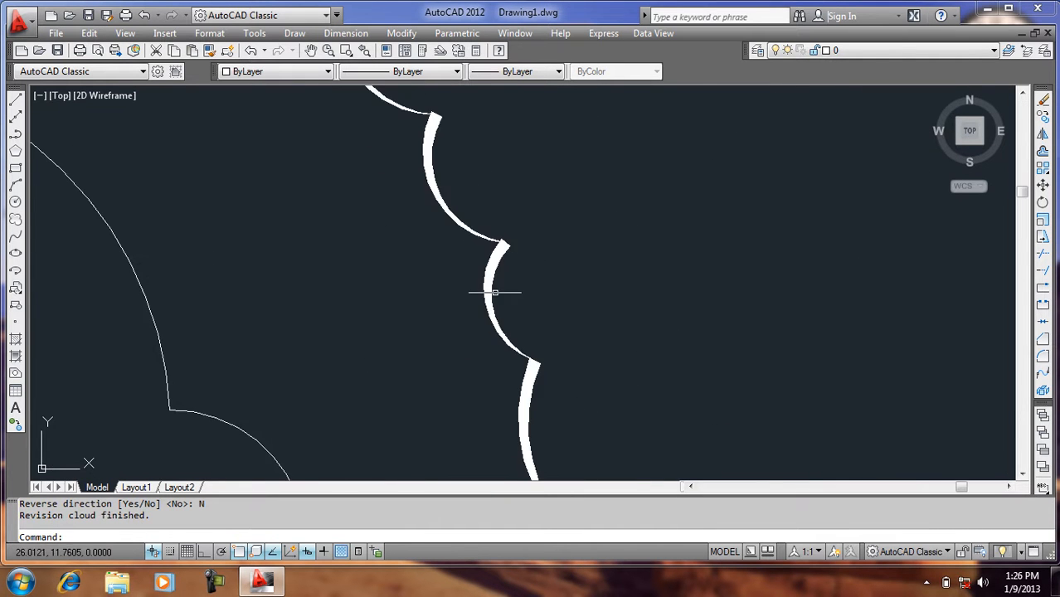
key("ctrl+a")
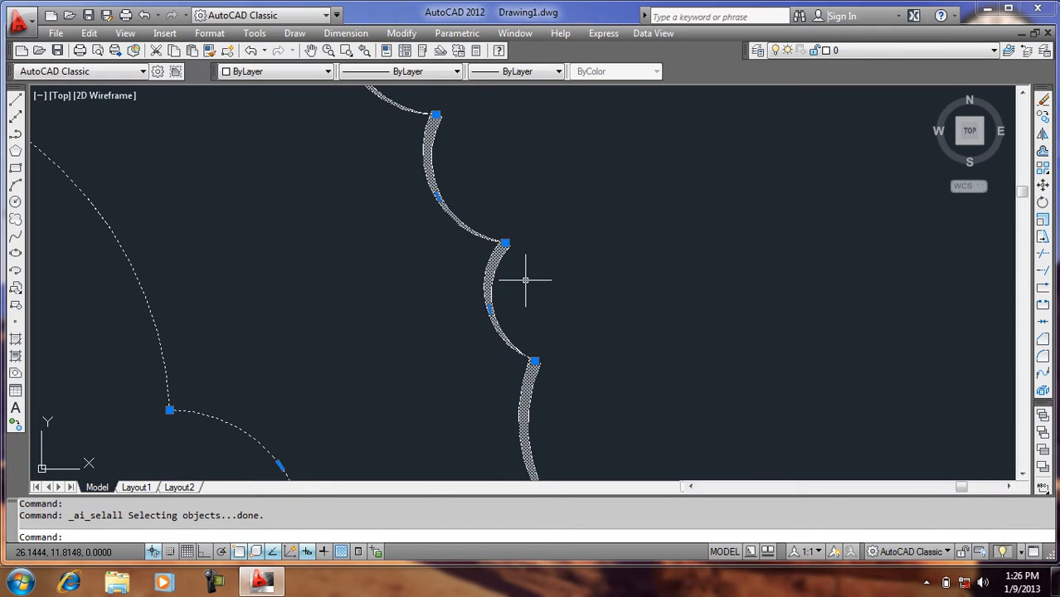
key("Delete")
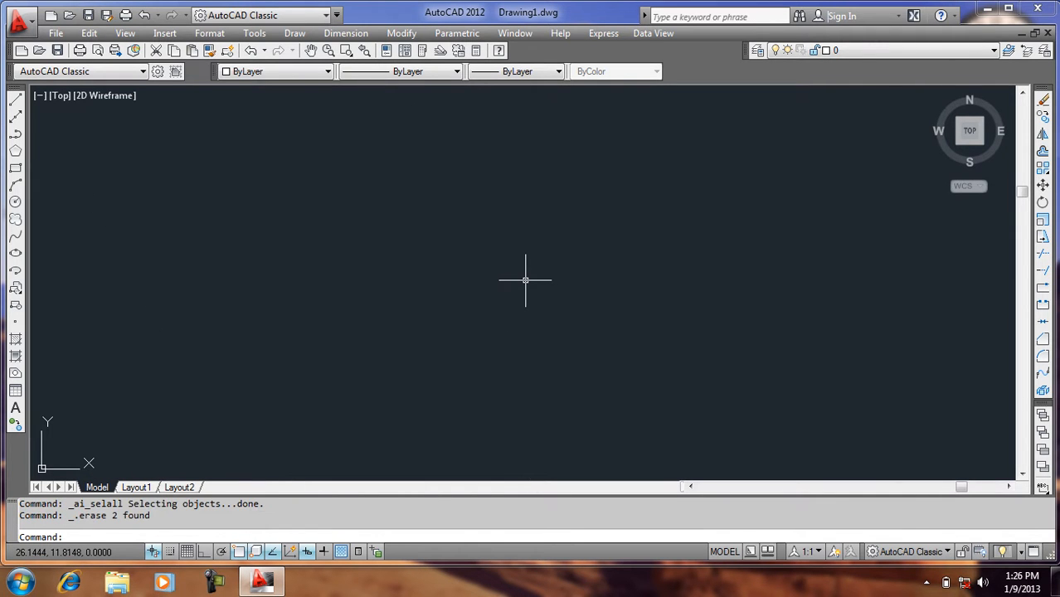
- Draw a large closed freehand revision cloud using the Calligraphy arc style and select it
left_click(16, 219)
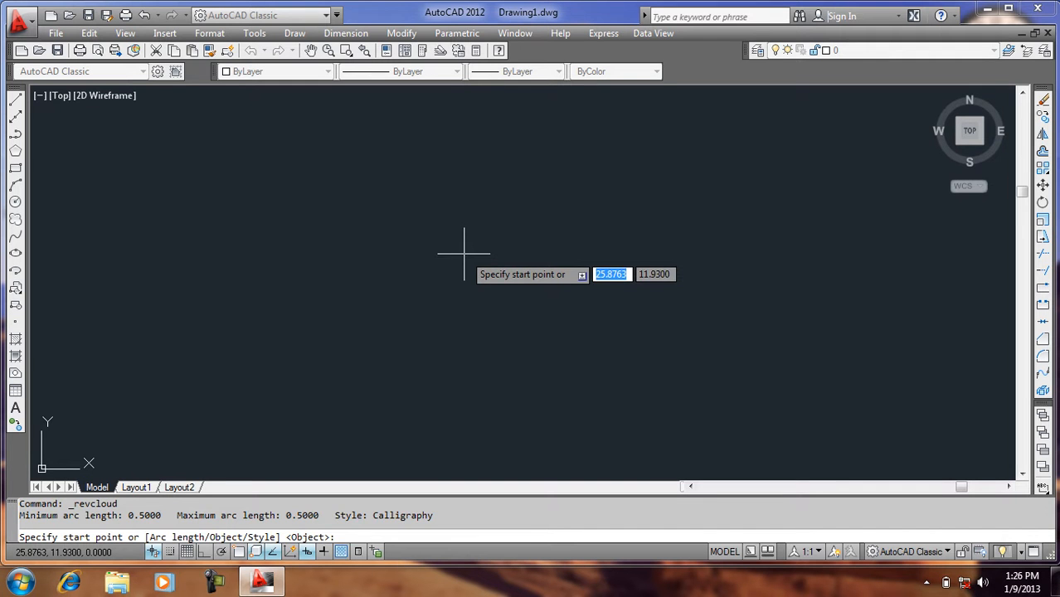
type("s")
key("Return")
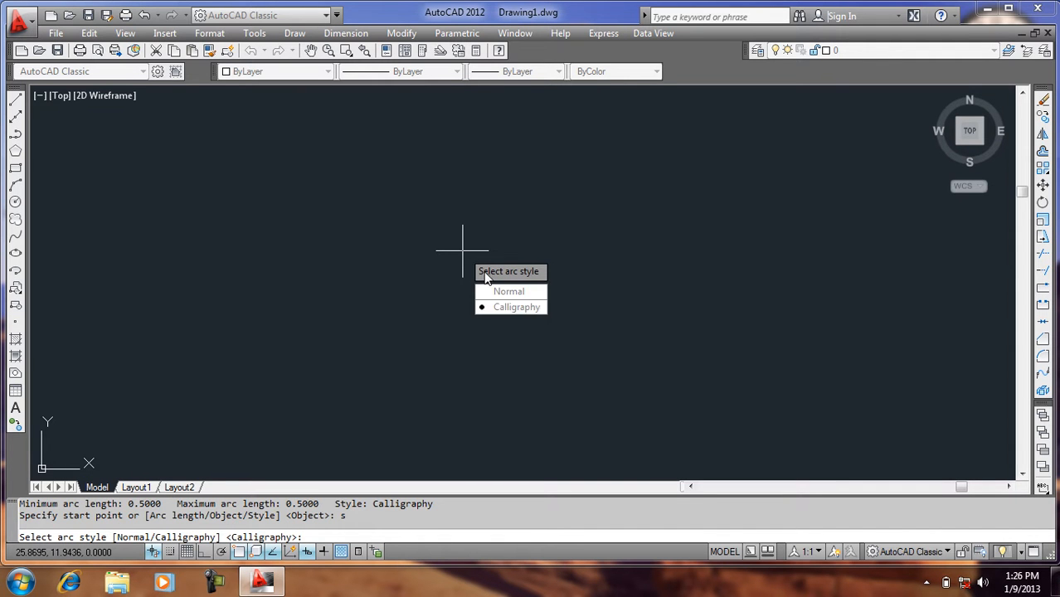
left_click(518, 311)
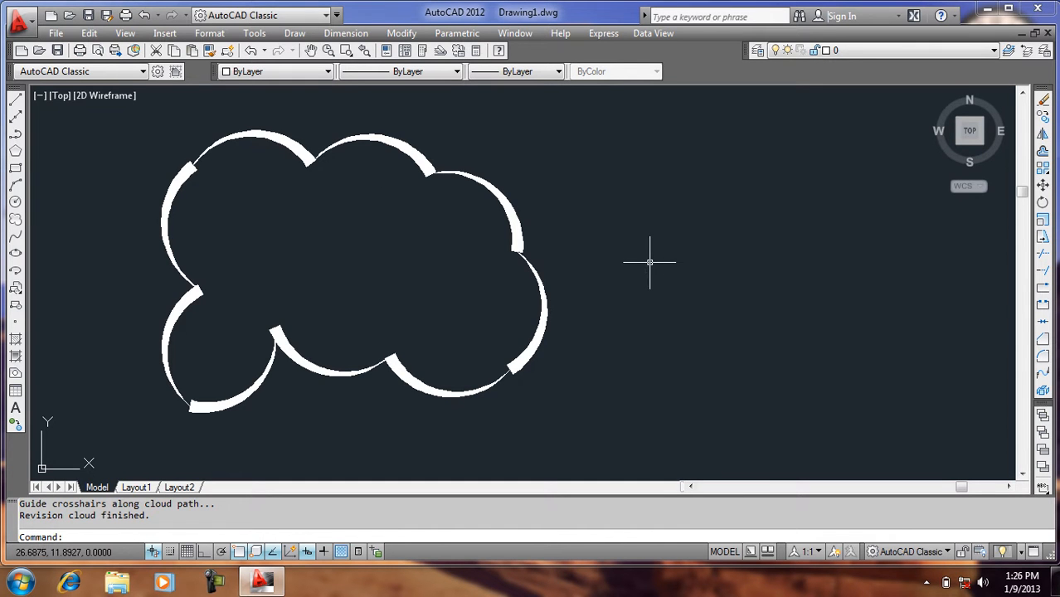
left_click(535, 206)
left_click(462, 289)
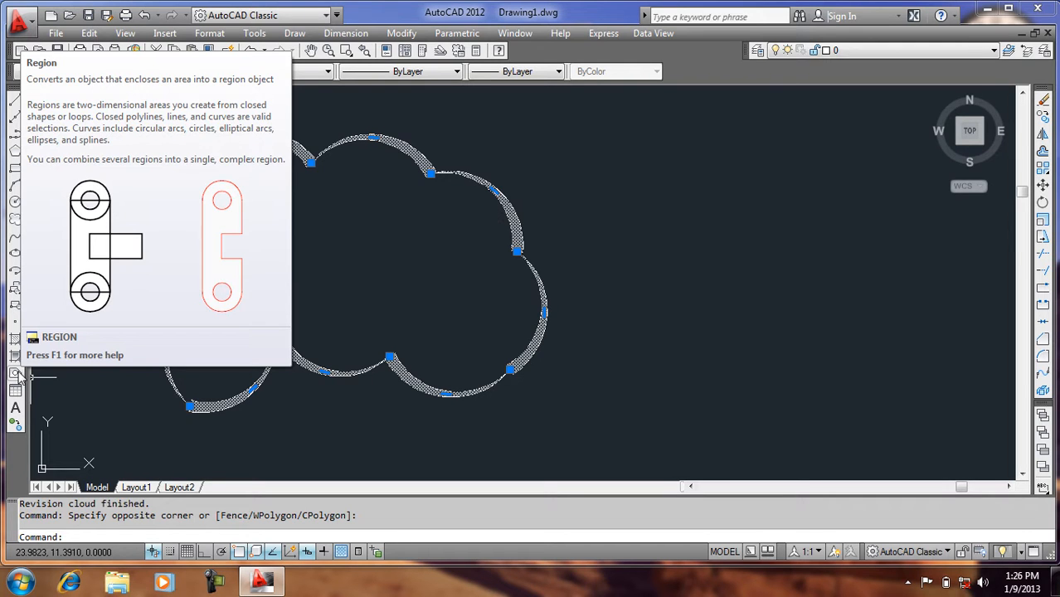
- Draw a wide horizontal rectangle in the empty space beside the revision cloud
left_click(15, 167)
scroll(404, 310, "down", 6)
left_click(486, 247)
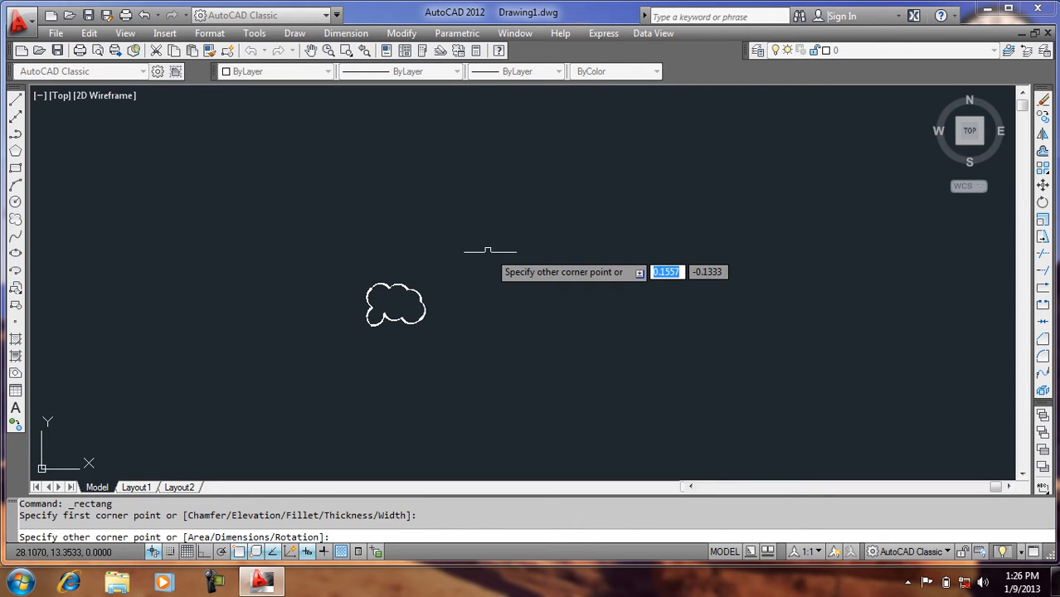
left_click(736, 314)
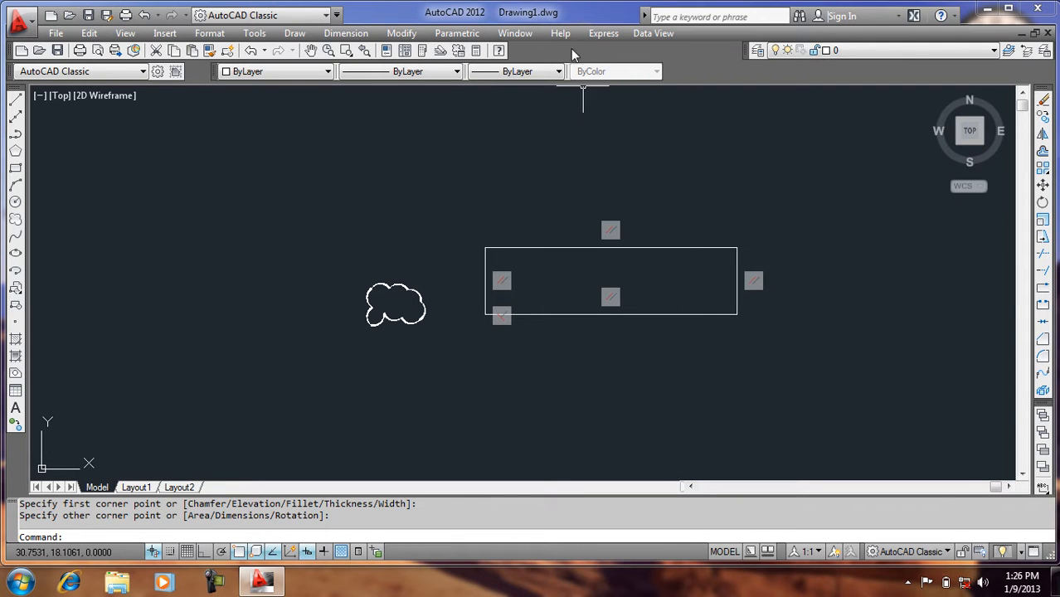
- Hide all the geometric constraint bars around the rectangle
right_click(467, 34)
left_click(460, 33)
left_click(457, 33)
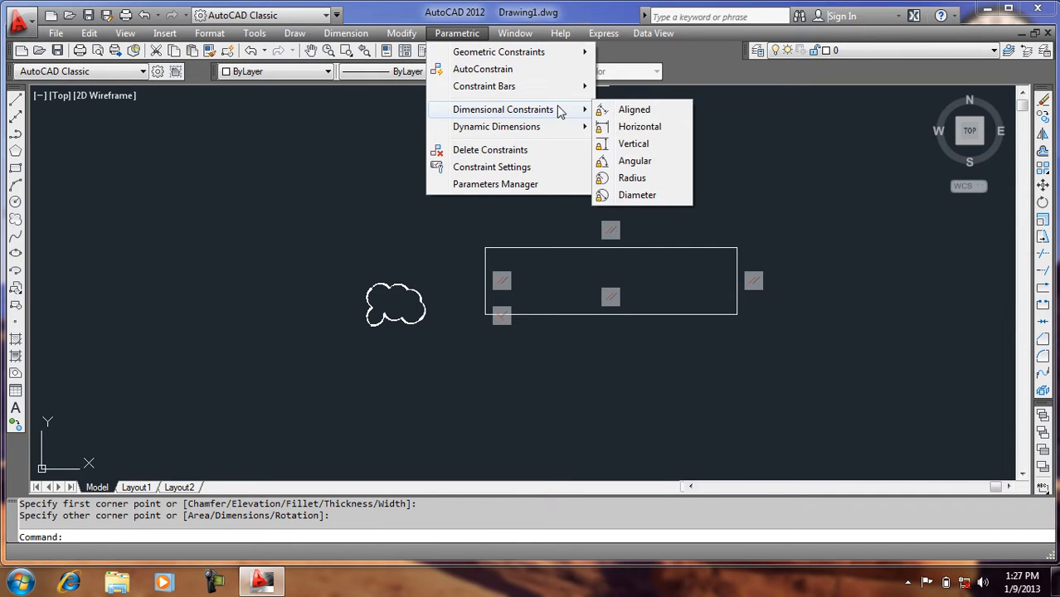
mouse_move(580, 88)
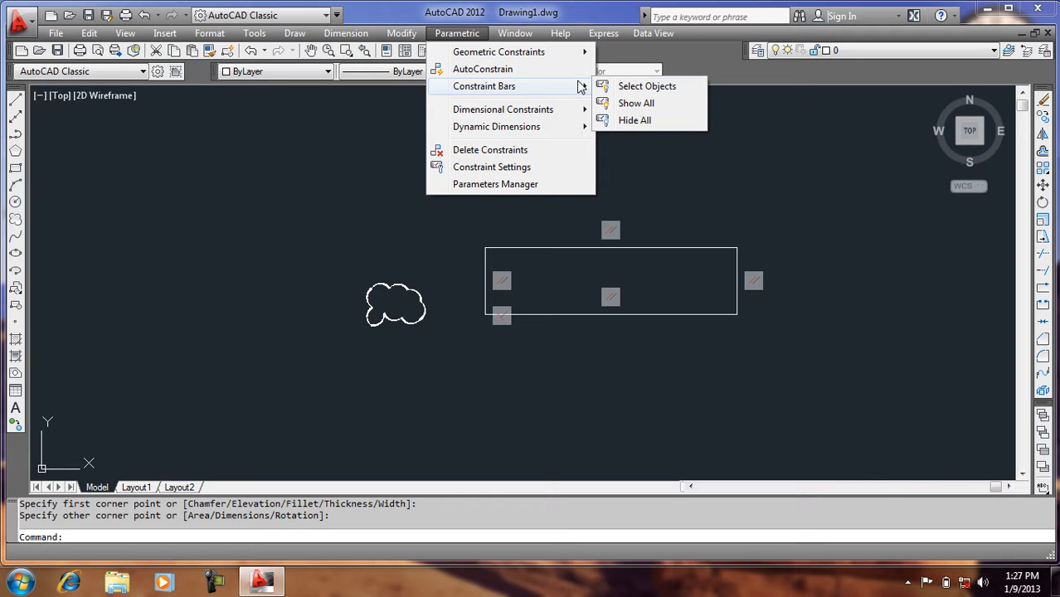
left_click(626, 121)
scroll(682, 238, "up", 3)
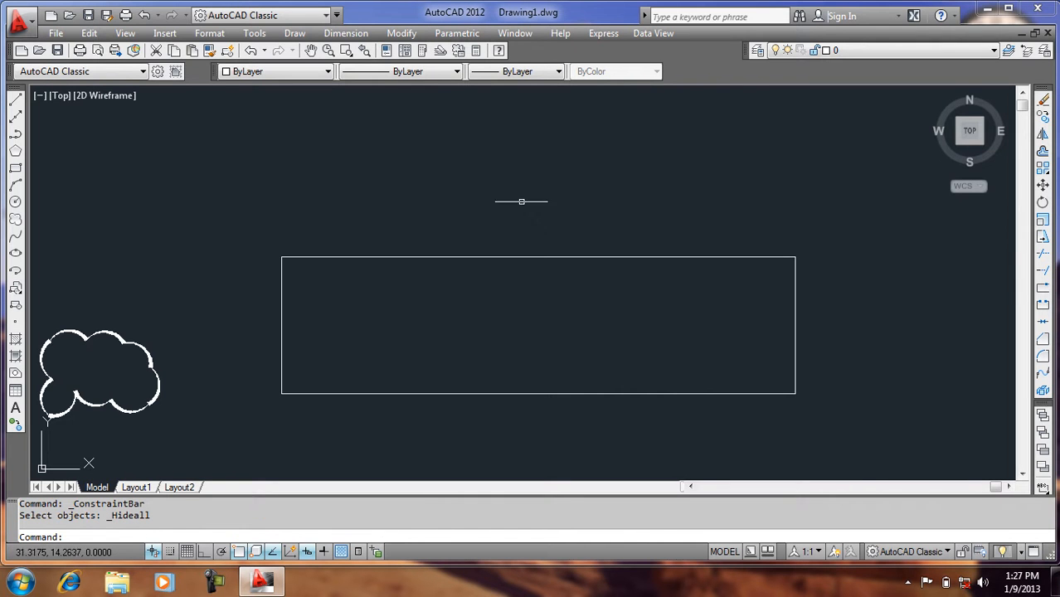
- Draw a second wide rectangle that overlaps the lower right corner of the first rectangle
left_click(15, 169)
scroll(257, 121, "down", 4)
left_click(403, 200)
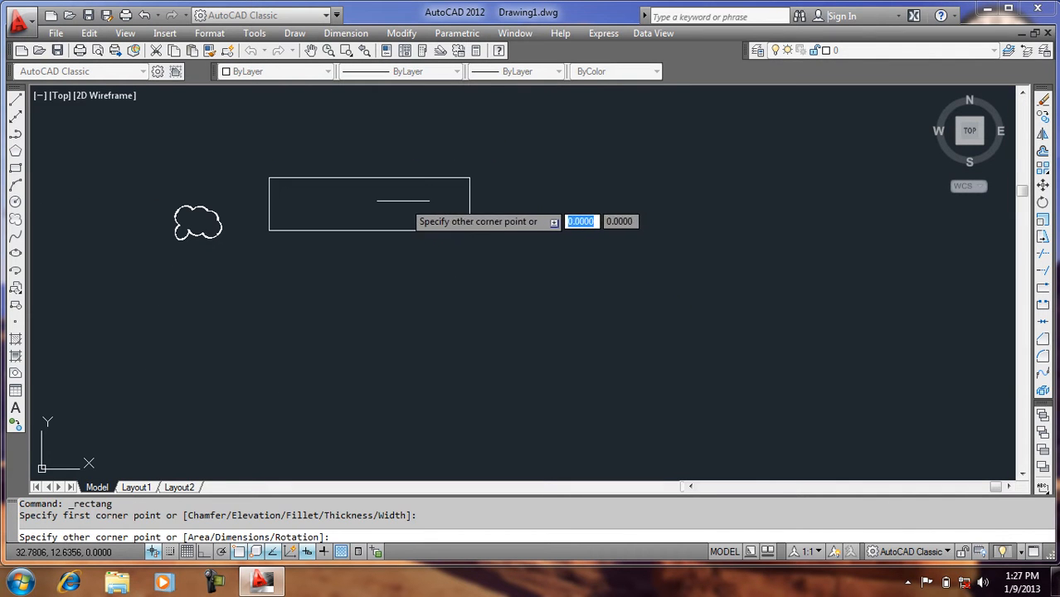
left_click(654, 270)
scroll(511, 282, "up", 2)
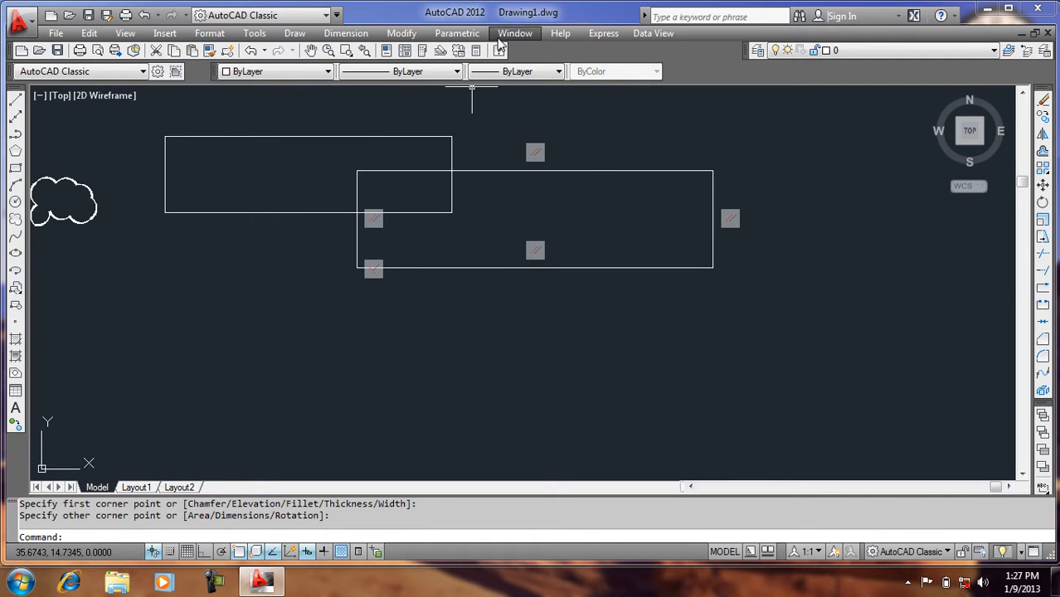
- Clear every geometric constraint type from the constraint bar display settings, then re-enable only Vertical and apply the settings
left_click(468, 35)
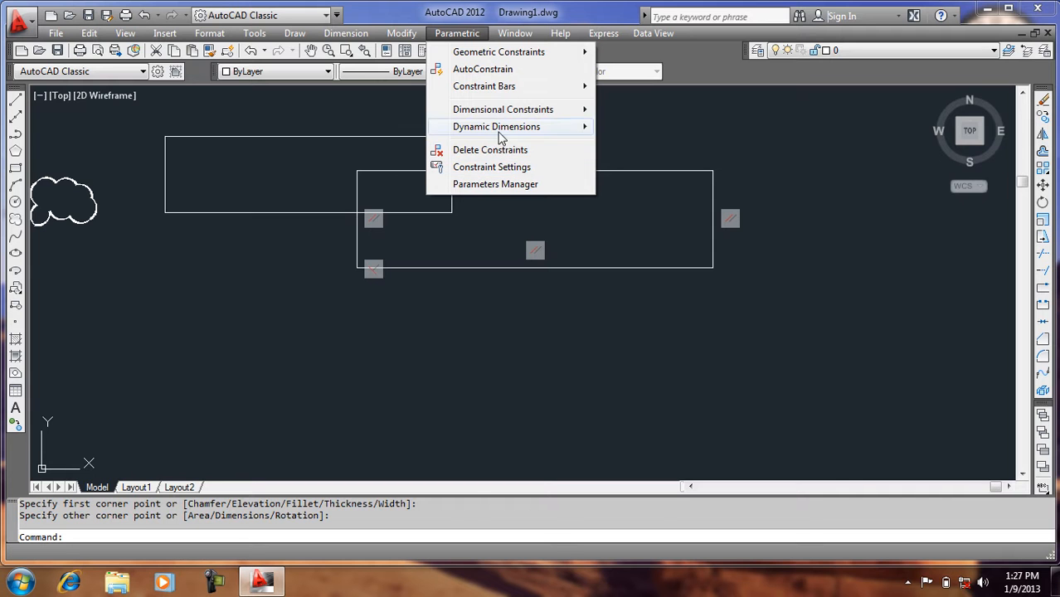
left_click(509, 168)
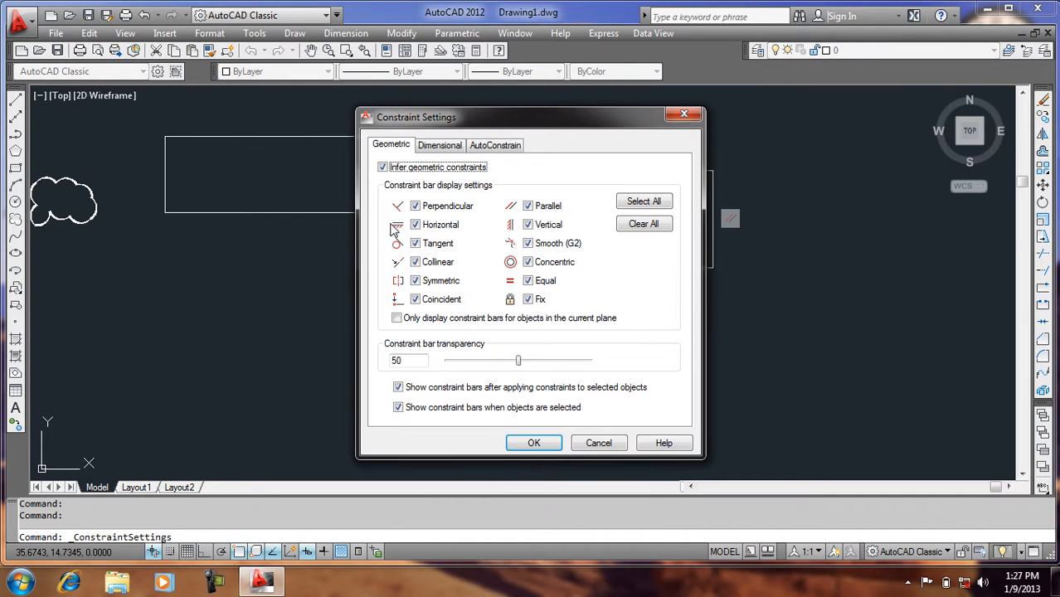
left_click(416, 208)
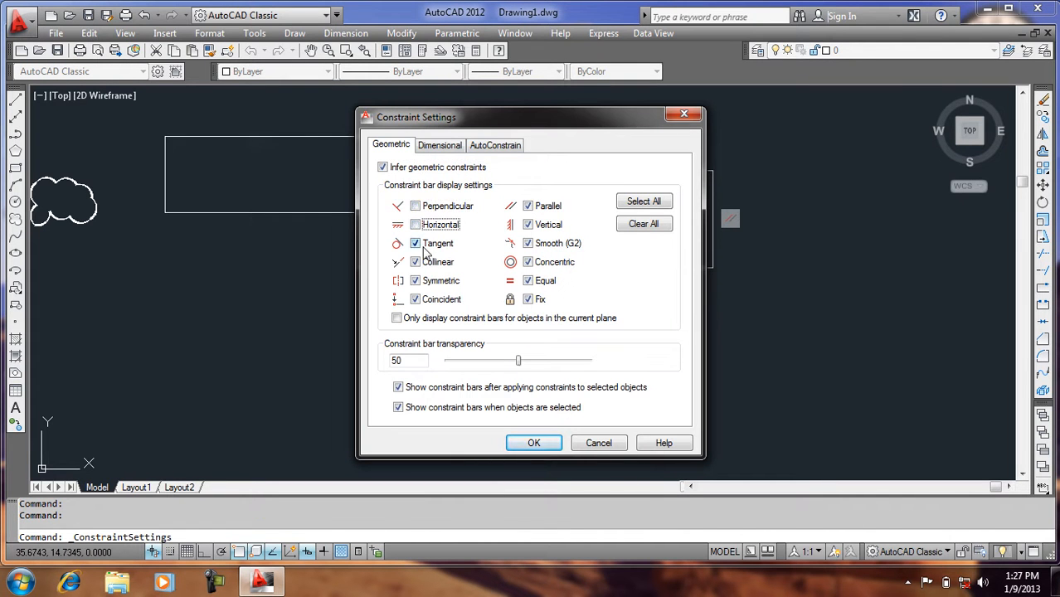
left_click(632, 224)
left_click(554, 447)
left_click(634, 317)
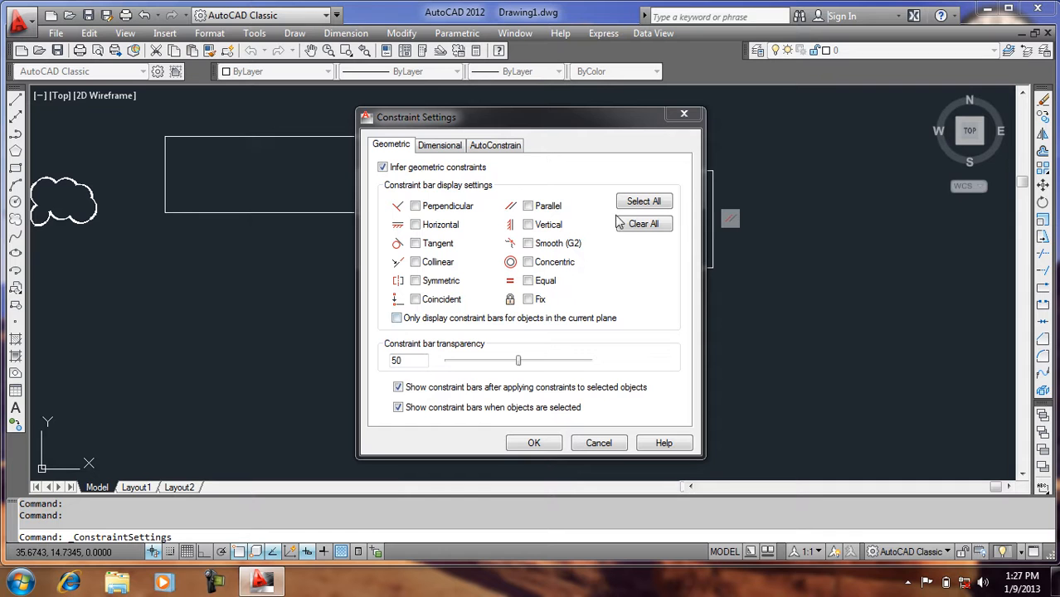
left_click(528, 226)
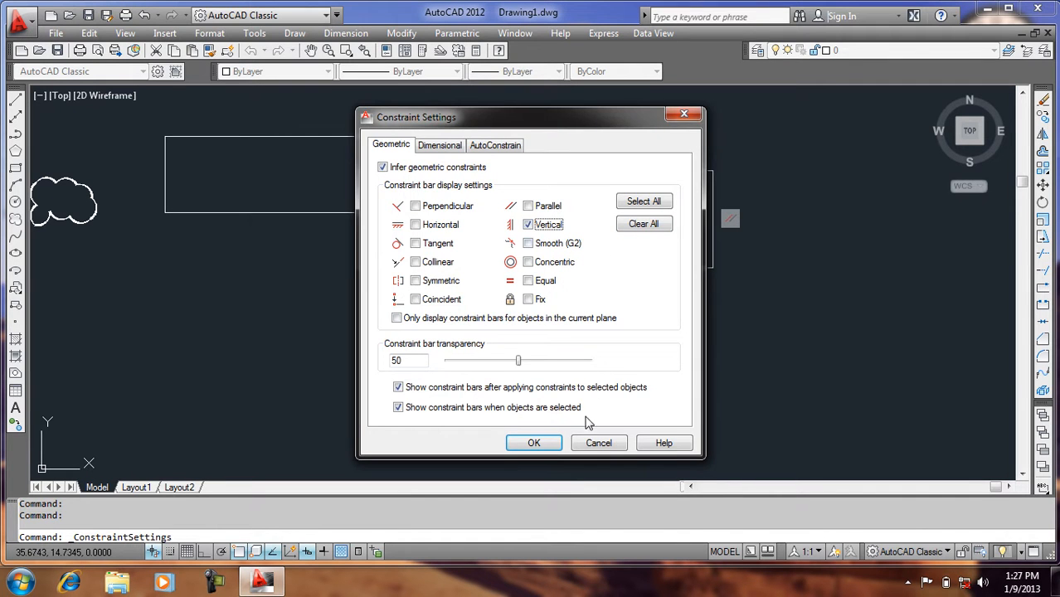
left_click(535, 444)
scroll(554, 349, "down", 3)
scroll(546, 308, "up", 3)
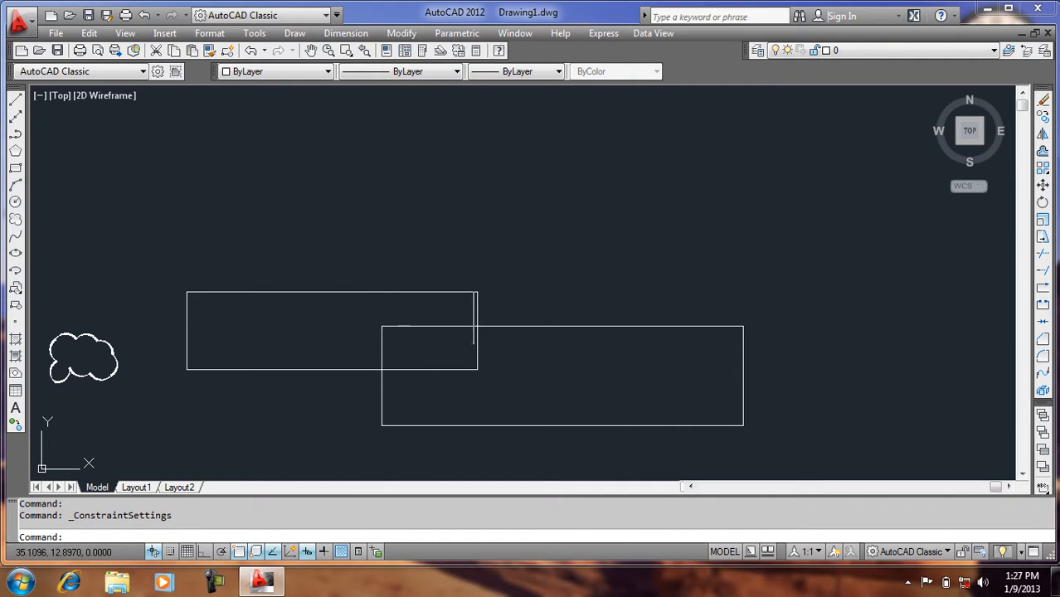
left_click(475, 310)
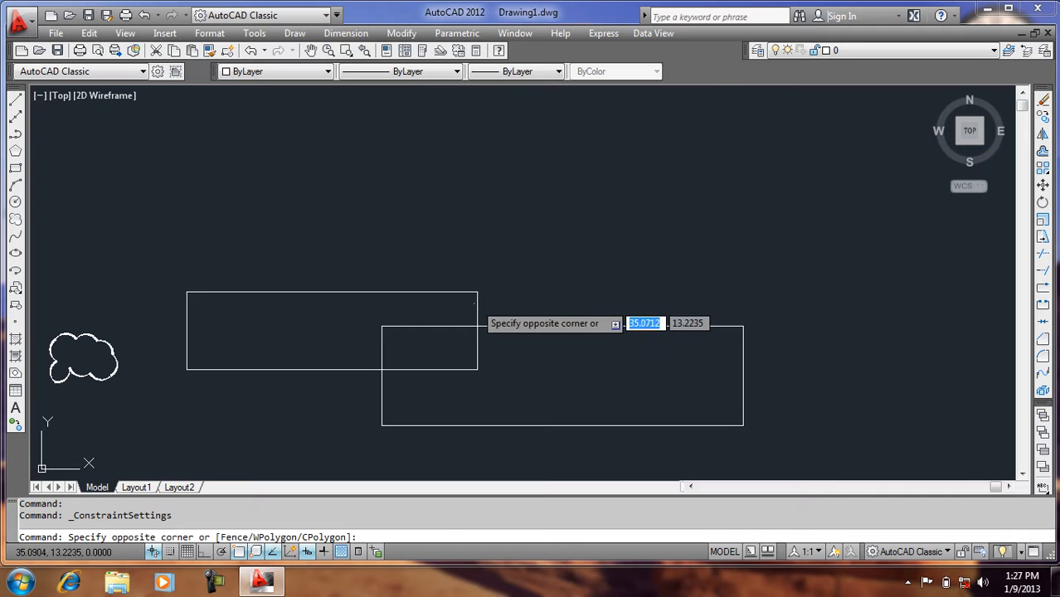
left_click(486, 299)
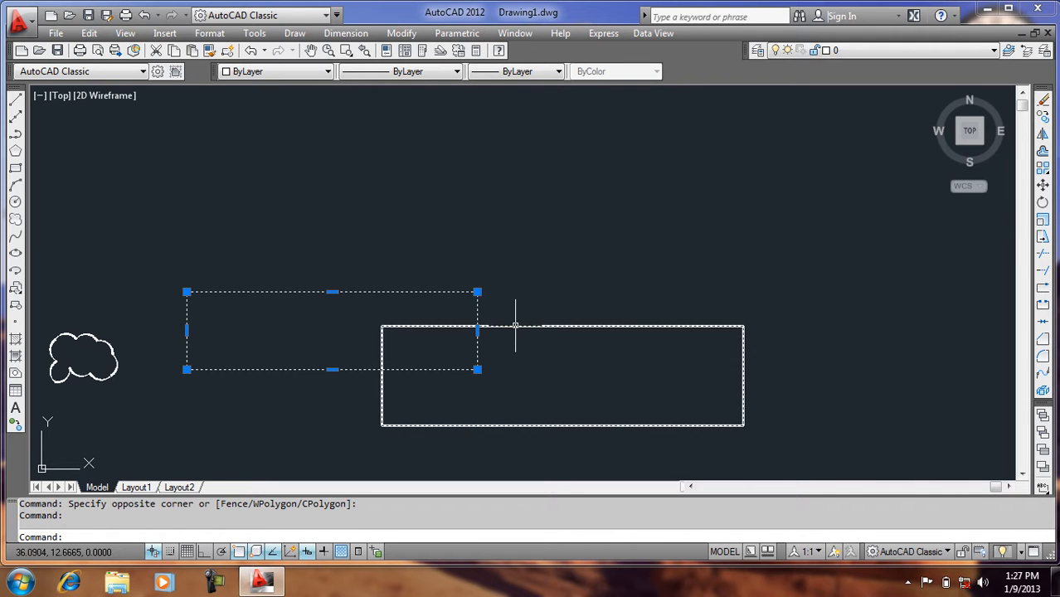
key("Escape")
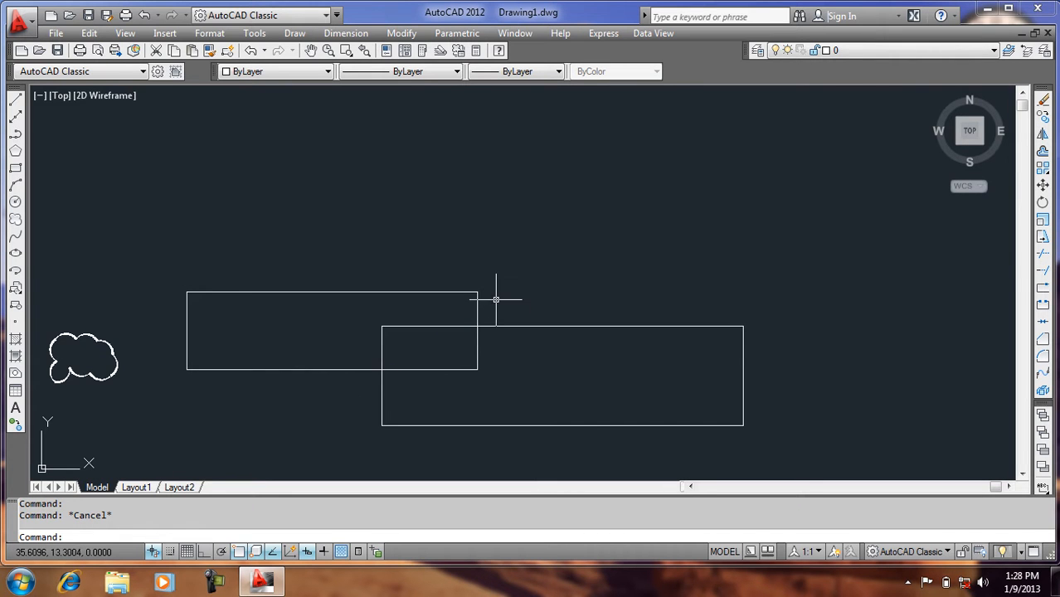
- Convert both overlapping rectangles into regions with the REGION command
type("reg")
key("Return")
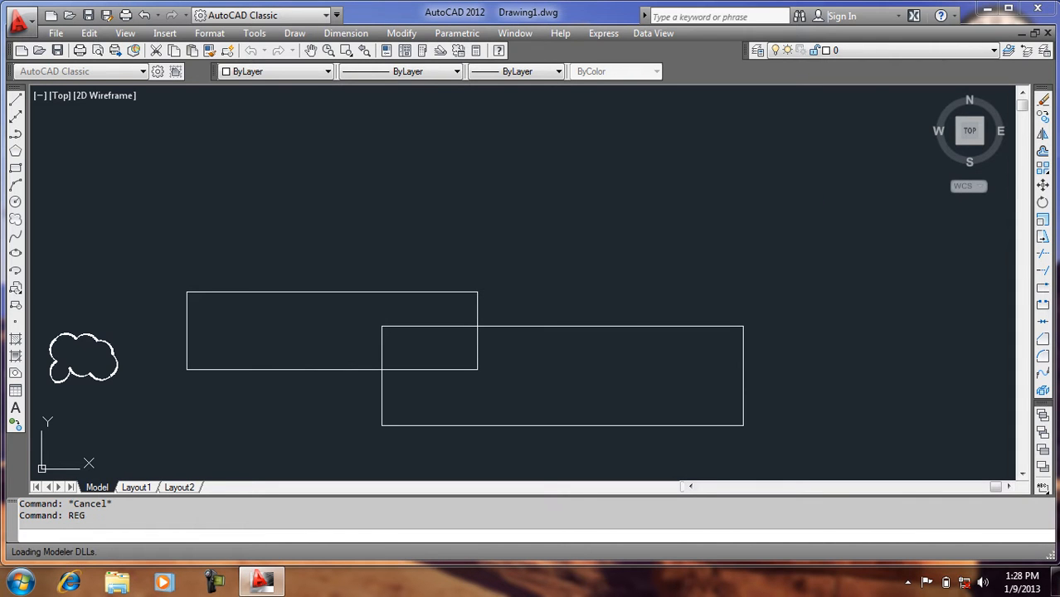
left_click(554, 254)
left_click(343, 439)
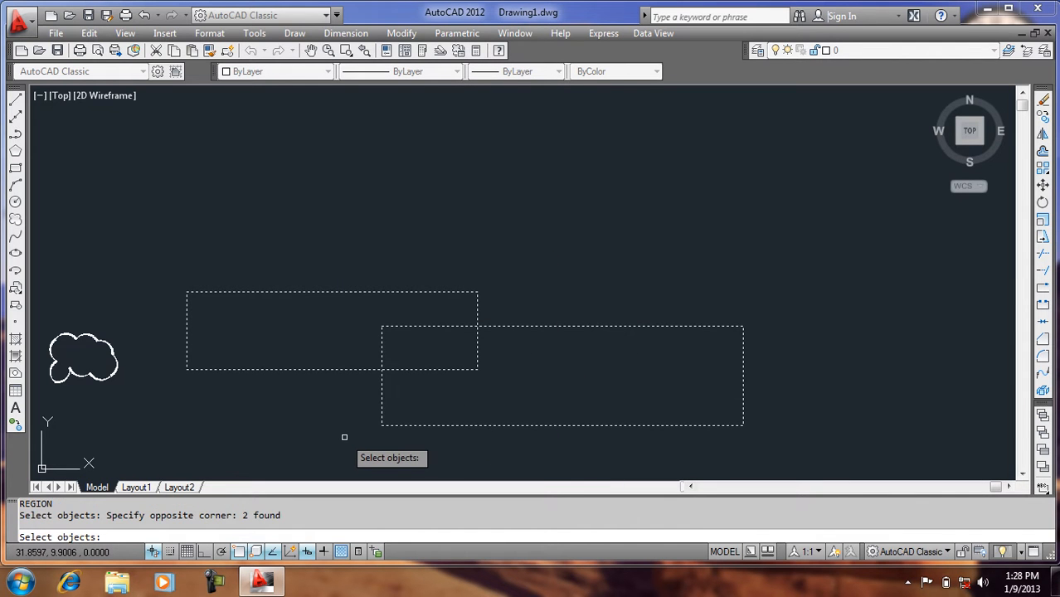
key("Return")
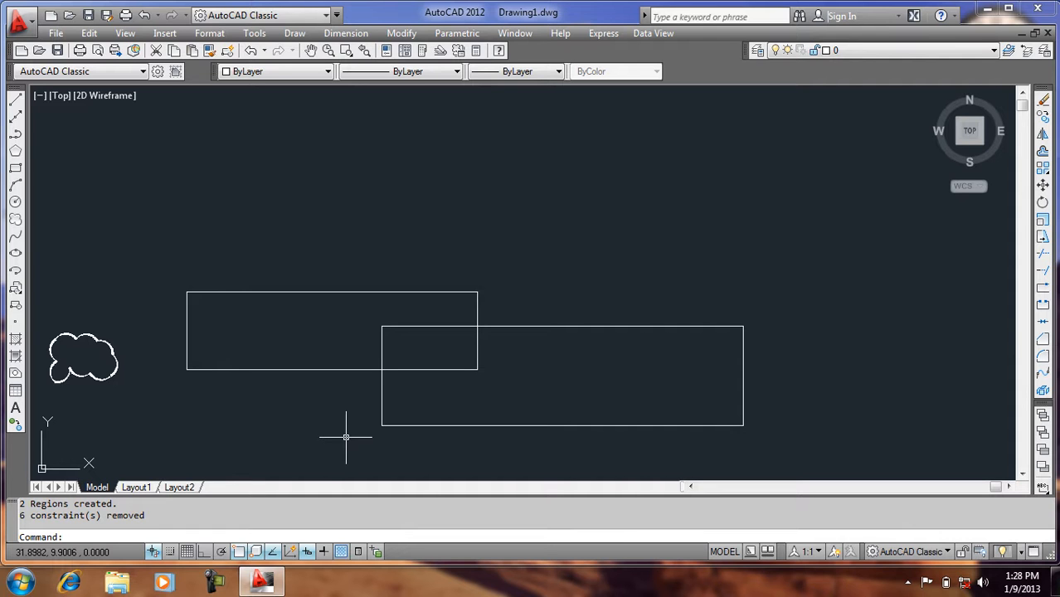
- Combine the two overlapping rectangular regions into a single region with the UNION command
type("UNI")
key("Return")
left_click(560, 267)
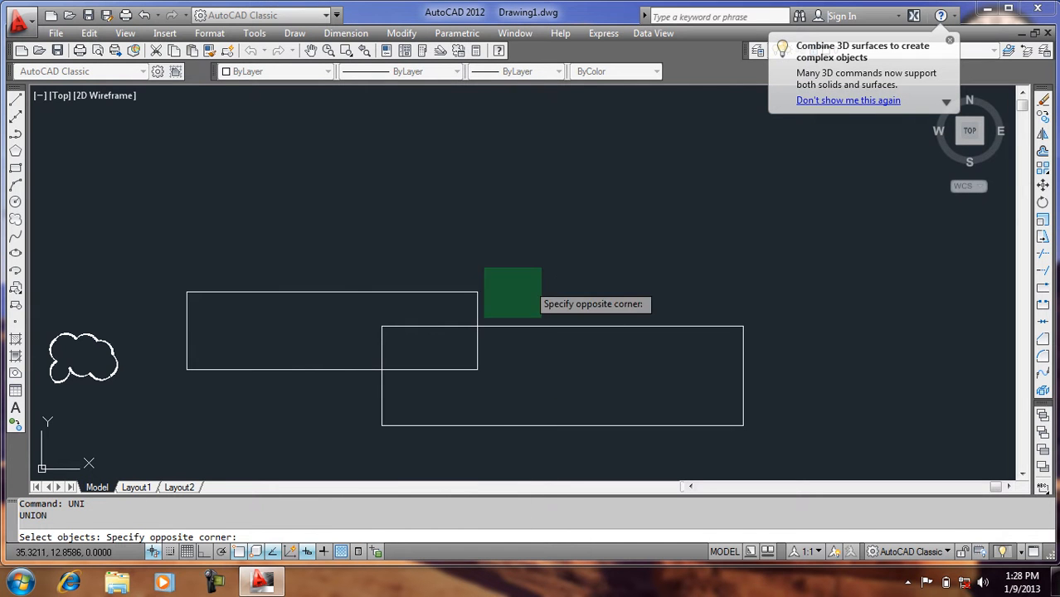
left_click(386, 410)
key("Return")
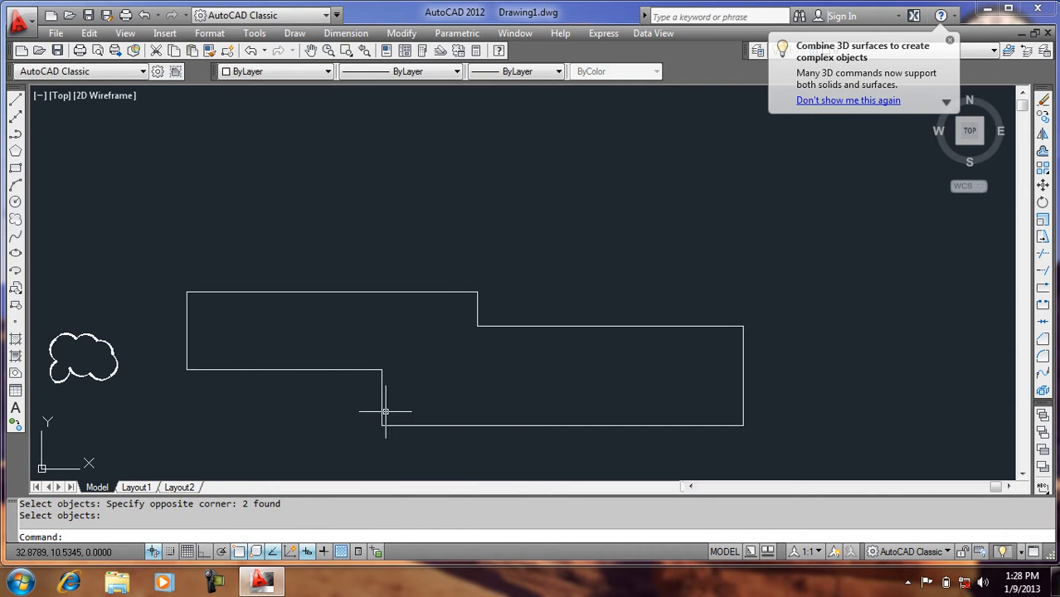
- Draw two partly overlapping rectangles above and to the right of the merged region, the second covering the first one's lower right corner
scroll(267, 323, "down", 5)
scroll(320, 343, "up", 3)
scroll(337, 395, "down", 2)
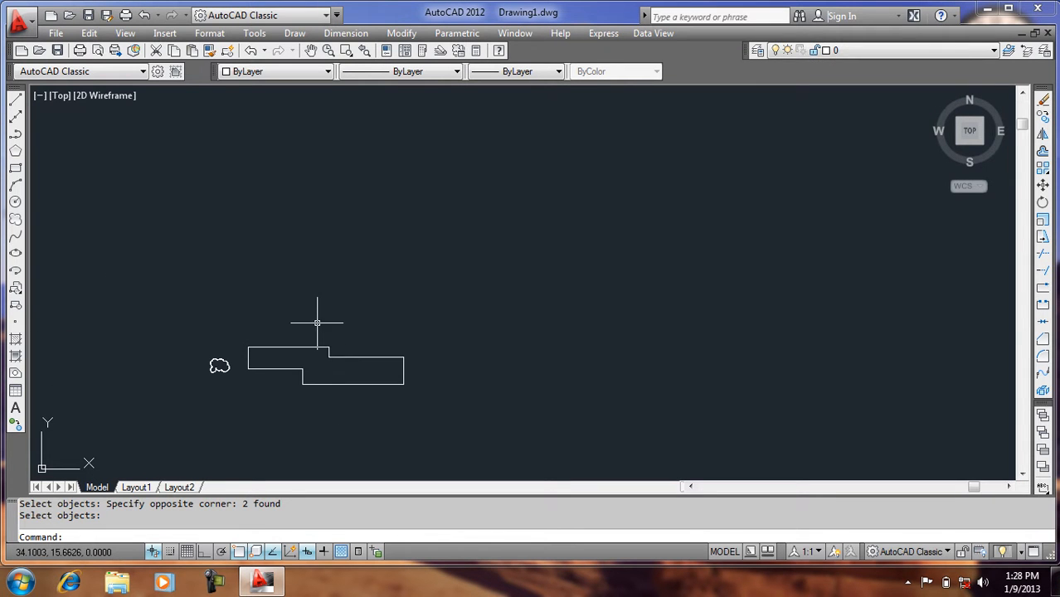
scroll(315, 316, "up", 3)
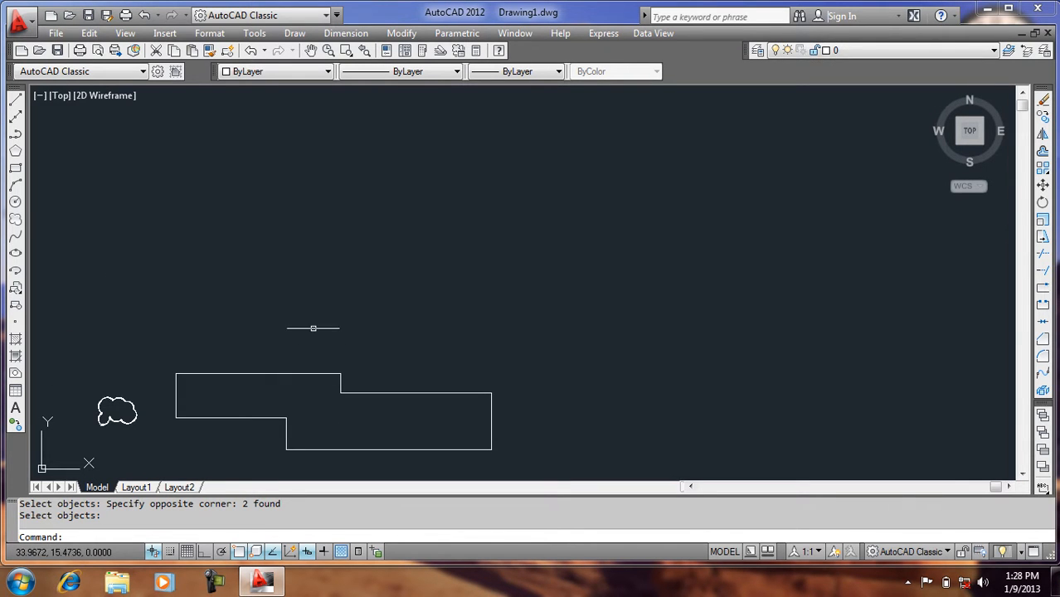
left_click(16, 170)
left_click(371, 189)
left_click(638, 303)
key("Return")
left_click(538, 250)
left_click(715, 369)
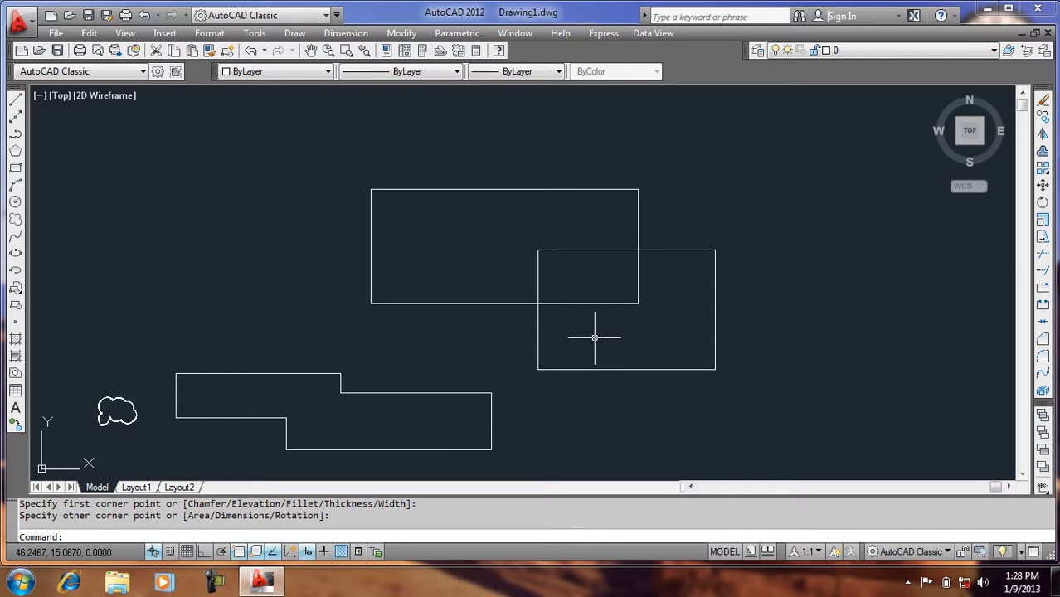
- Turn the two new overlapping rectangles into regions with the REGION command
type("REG")
key("Return")
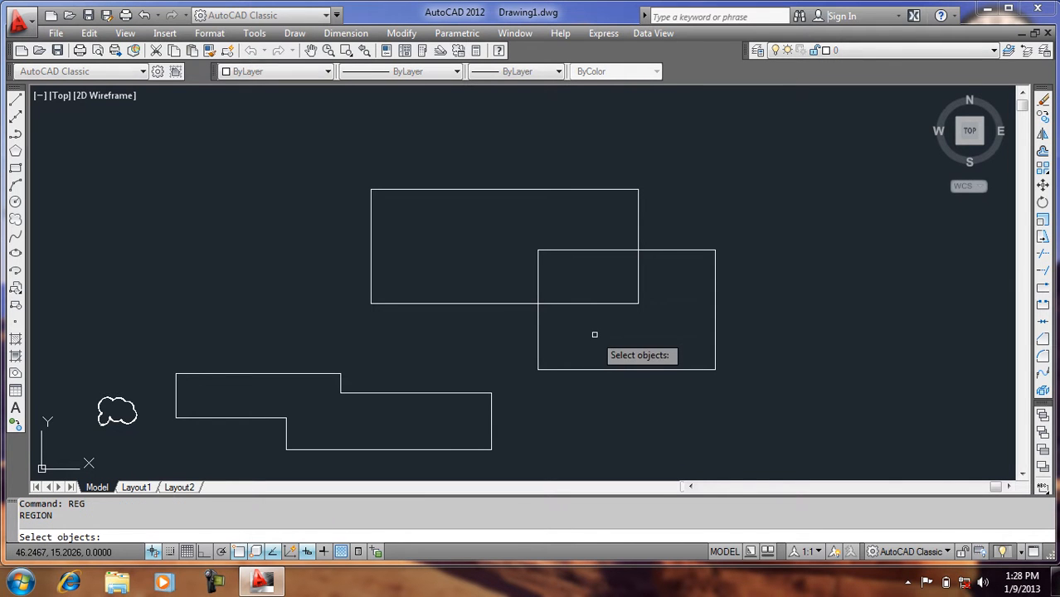
left_click(709, 184)
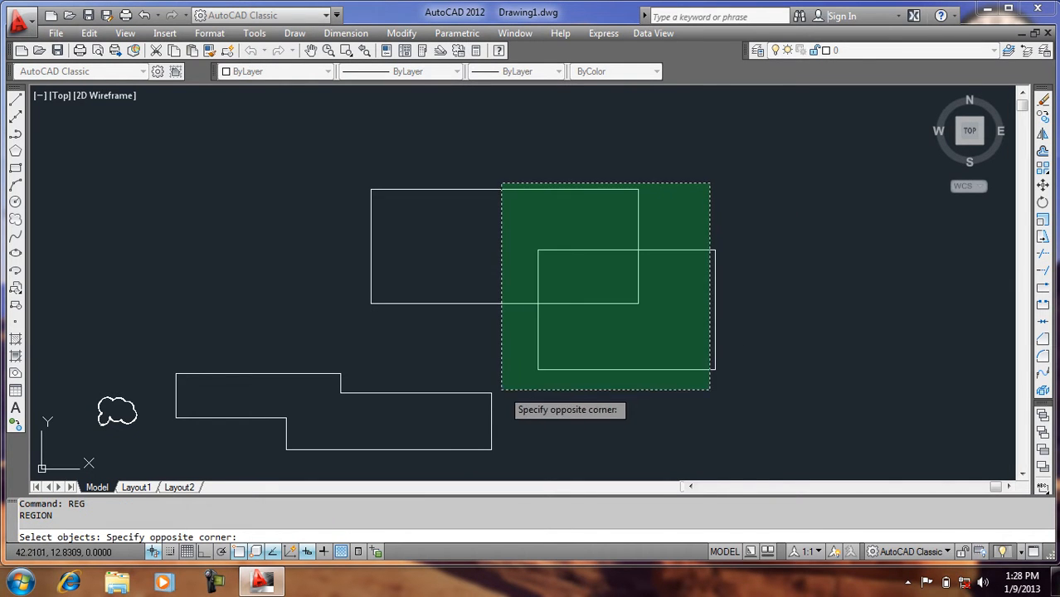
left_click(502, 389)
key("Return")
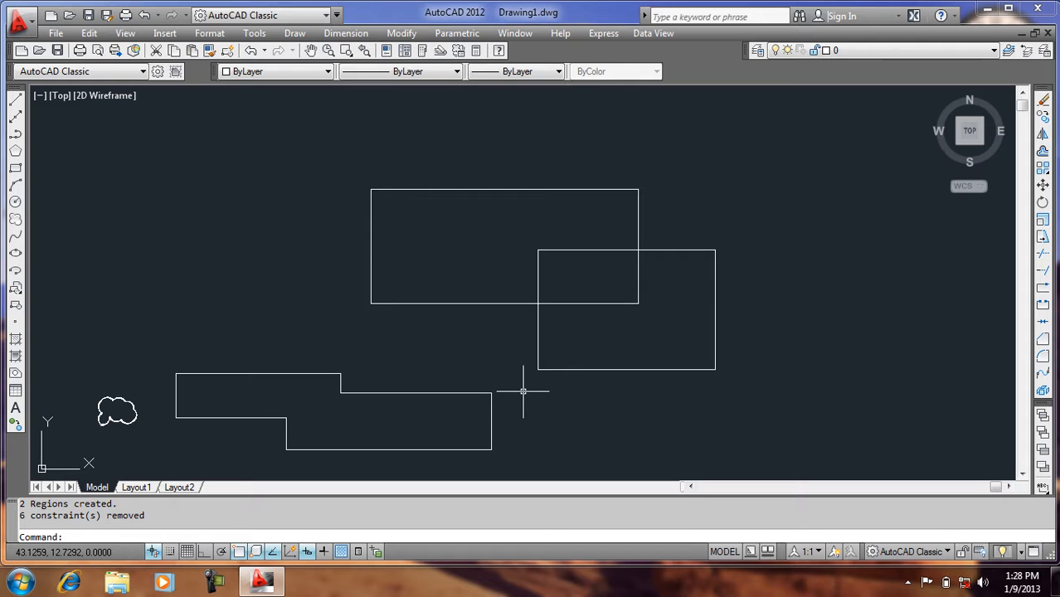
- Keep only the overlapping area of the two new rectangular regions with the INTERSECT command
type("in")
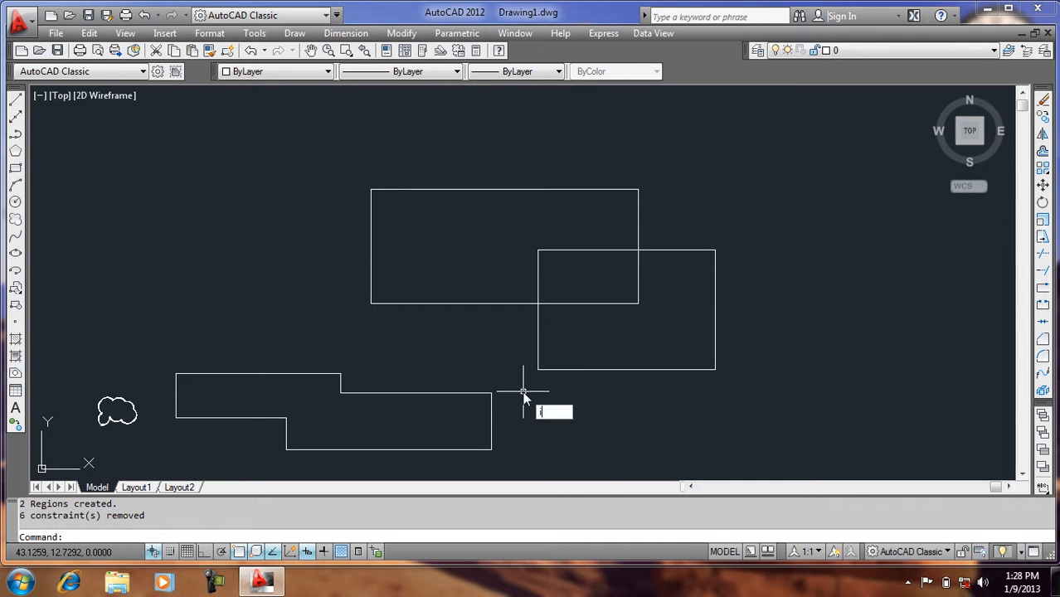
key("Return")
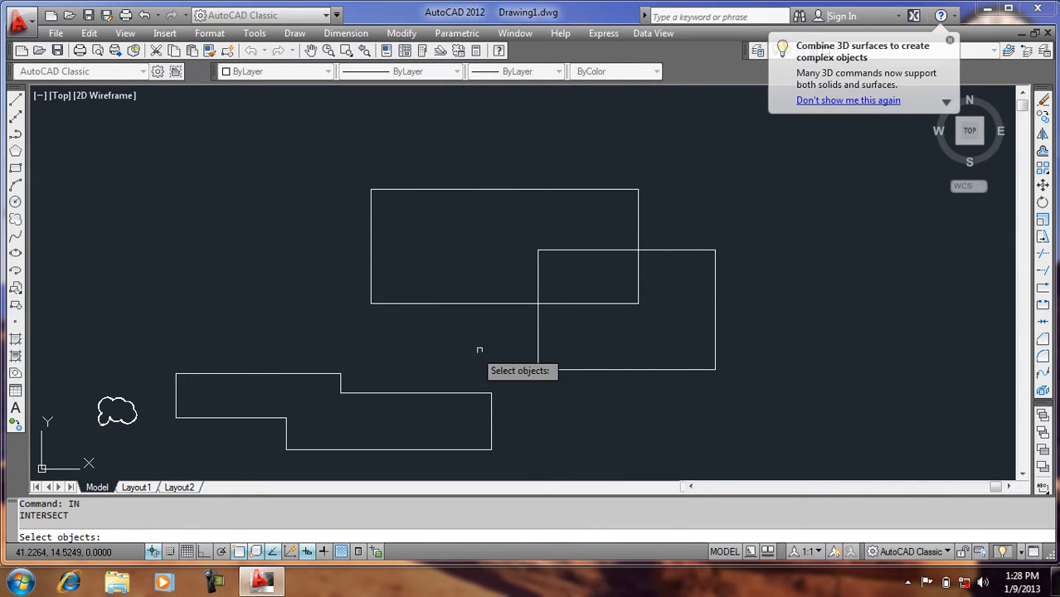
left_click(689, 213)
left_click(527, 319)
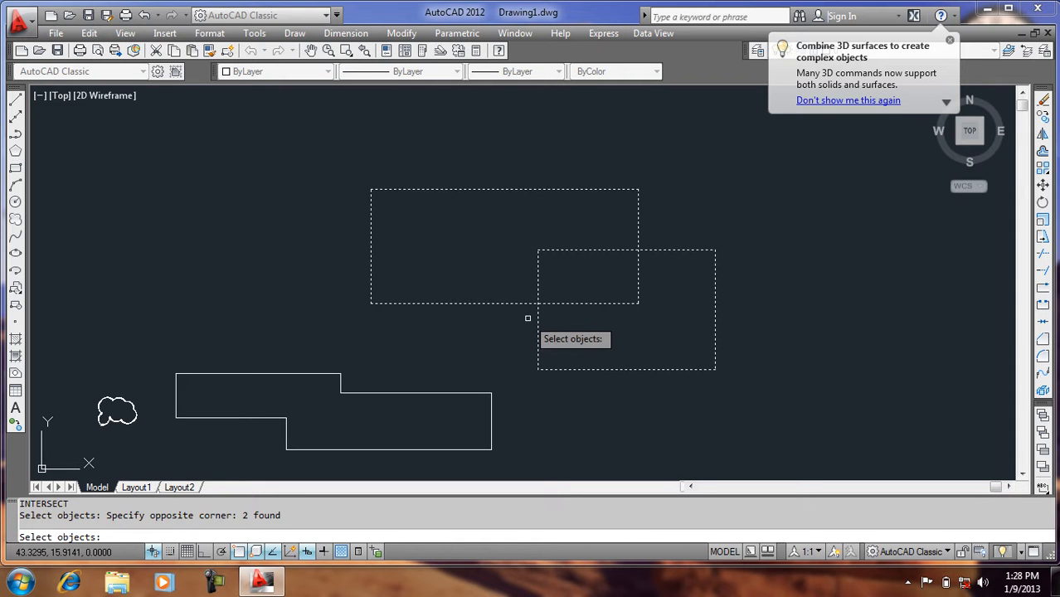
key("Return")
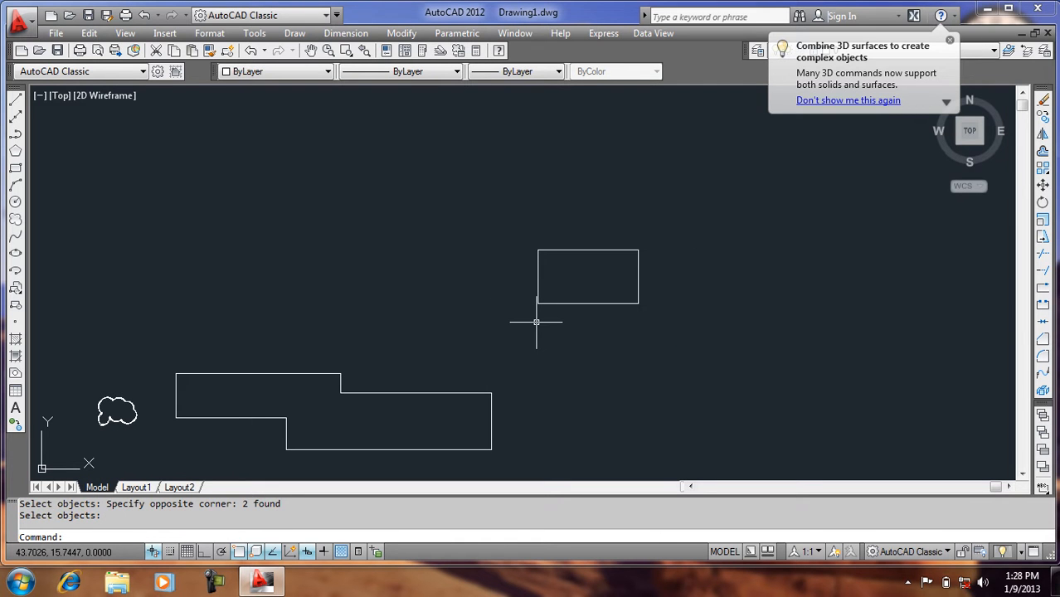
left_click(908, 582)
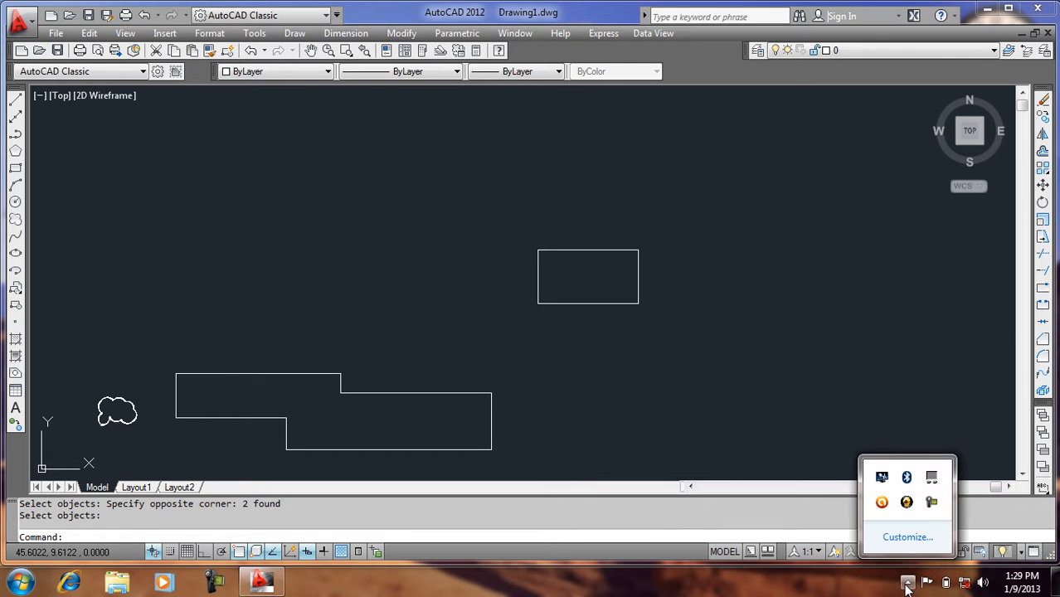
left_click(604, 408)
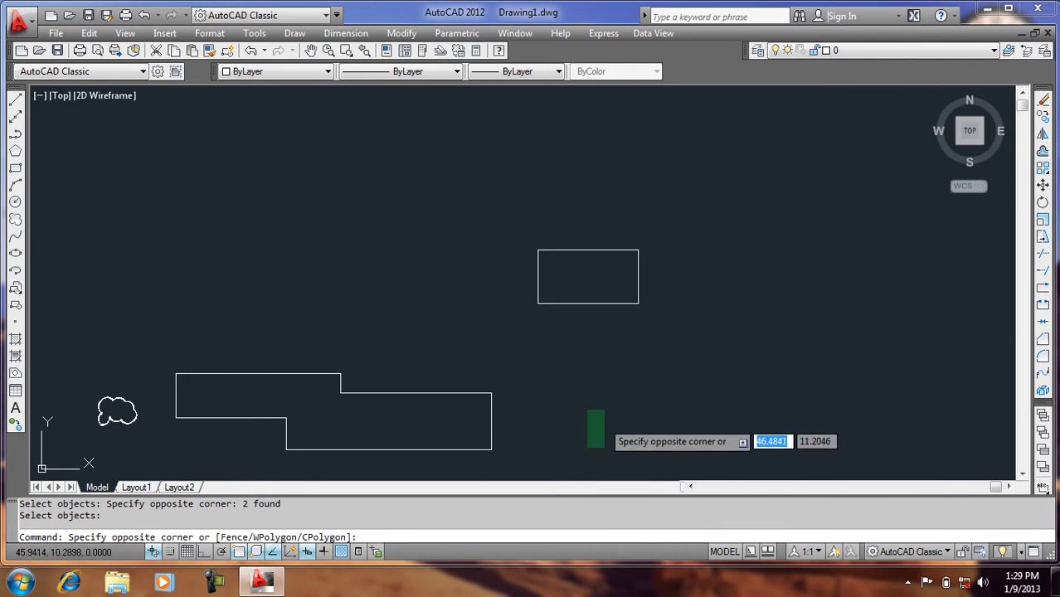
left_click(551, 409)
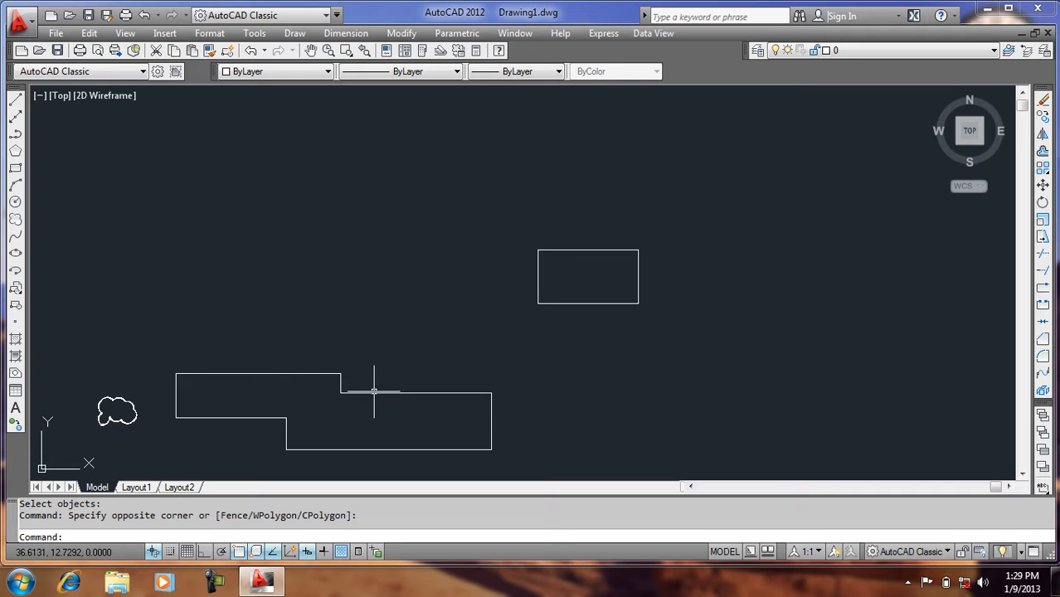
- Select the merged stepped region to check whether it is a single object, and clear the selection
left_click(378, 397)
left_click(378, 388)
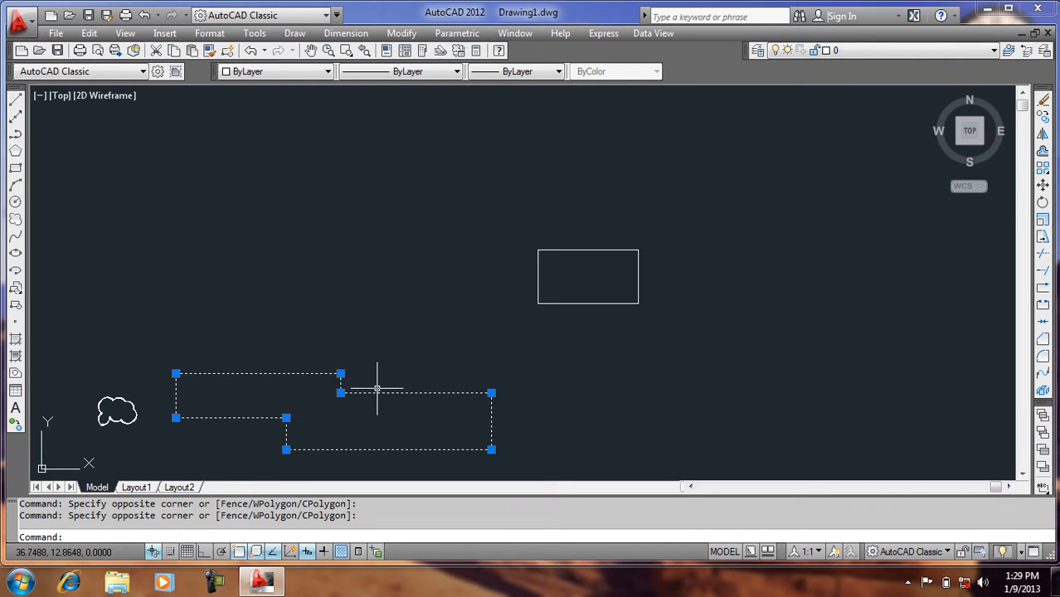
key("Escape")
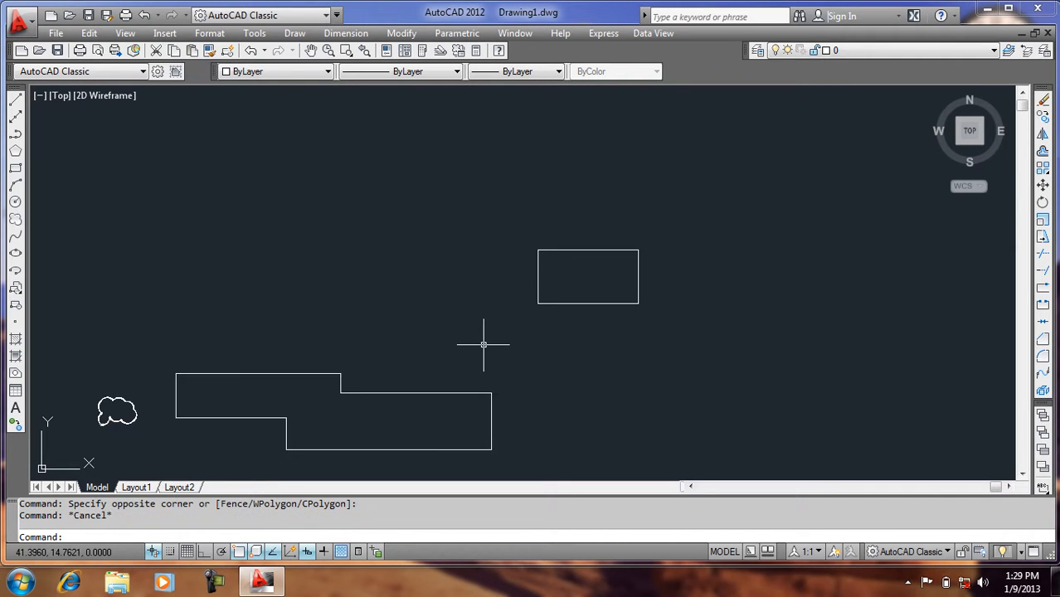
left_click(908, 584)
left_click(909, 581)
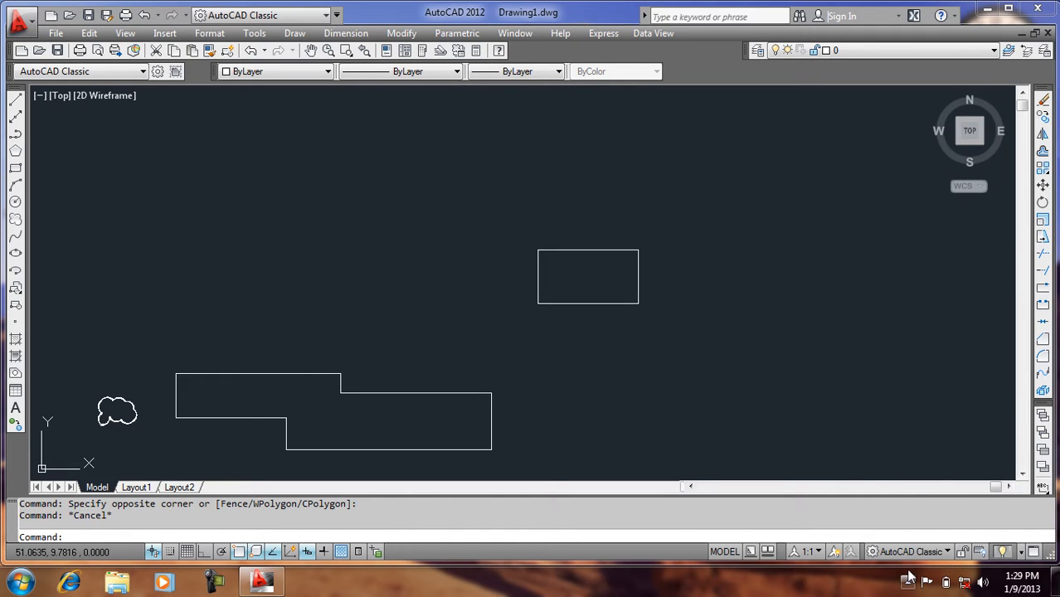
left_click(908, 585)
left_click(933, 502)
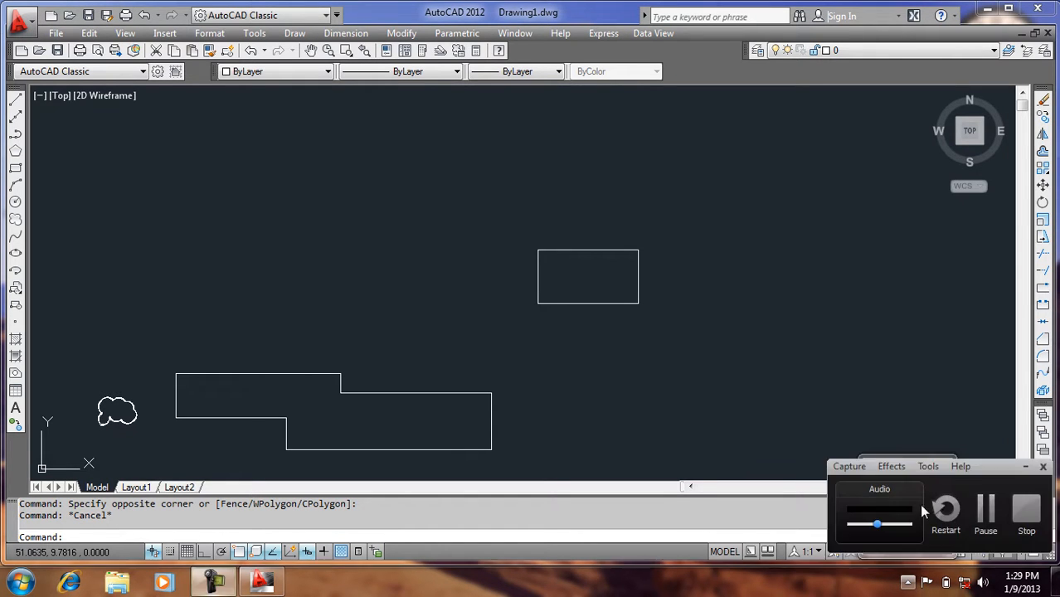
left_click_drag(981, 472, 885, 498)
left_click(827, 496)
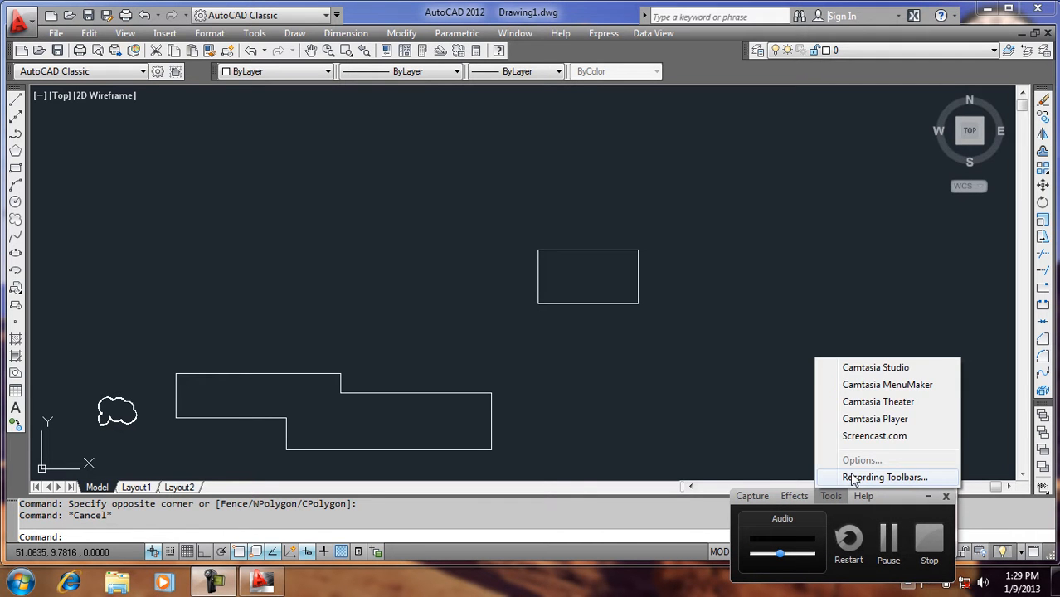
left_click(851, 478)
left_click(798, 496)
left_click(778, 547)
left_click(675, 539)
mouse_move(203, 209)
left_mouse_down()
mouse_move(222, 262)
mouse_move(288, 335)
left_mouse_up()
left_click(675, 554)
mouse_move(247, 274)
left_mouse_down()
mouse_move(332, 297)
mouse_move(319, 258)
mouse_move(360, 279)
left_mouse_up()
left_click_drag(350, 231, 380, 288)
left_click_drag(384, 237, 417, 153)
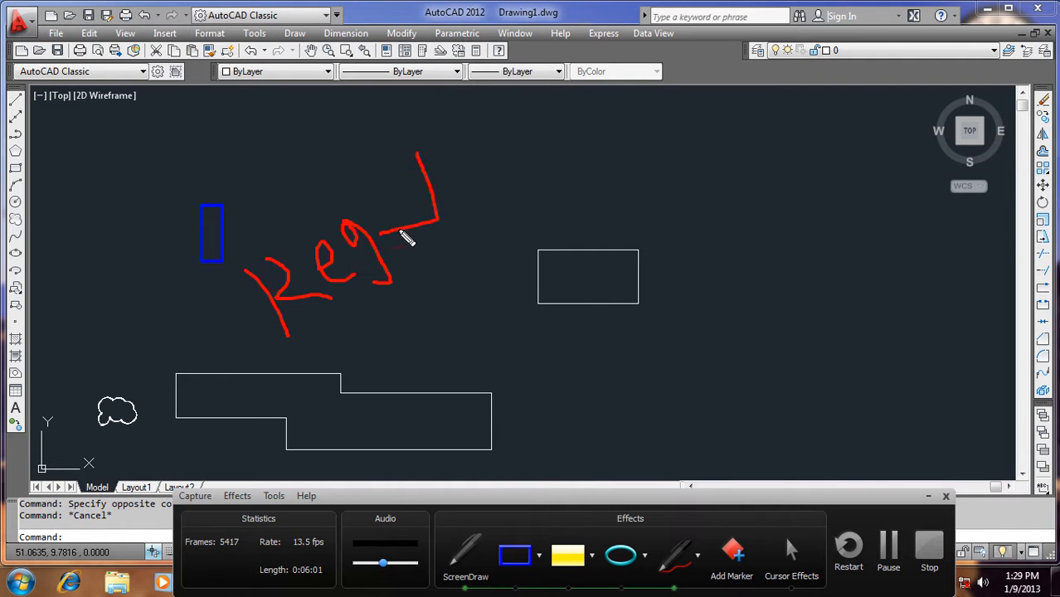
mouse_move(390, 235)
left_mouse_down()
mouse_move(419, 241)
mouse_move(407, 216)
mouse_move(466, 215)
mouse_move(457, 235)
left_mouse_up()
mouse_move(502, 176)
left_mouse_down()
mouse_move(508, 209)
mouse_move(490, 226)
left_mouse_up()
mouse_move(535, 179)
left_mouse_down()
mouse_move(532, 211)
mouse_move(531, 200)
left_mouse_up()
mouse_move(543, 156)
left_mouse_down()
mouse_move(570, 196)
mouse_move(608, 173)
mouse_move(635, 172)
mouse_move(627, 195)
mouse_move(668, 135)
left_mouse_up()
left_click_drag(663, 166, 651, 171)
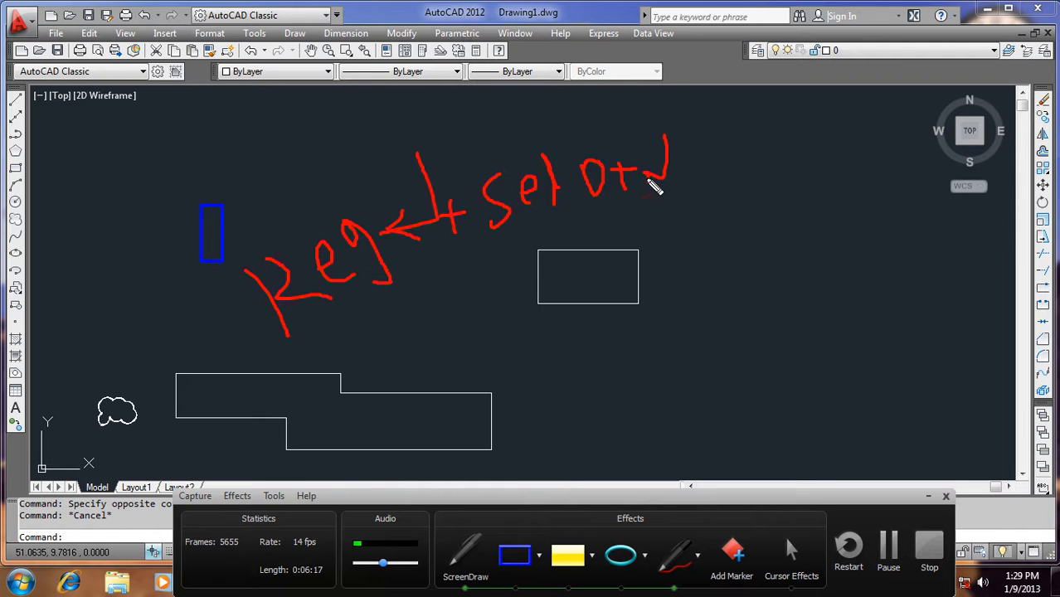
left_click_drag(675, 186, 730, 254)
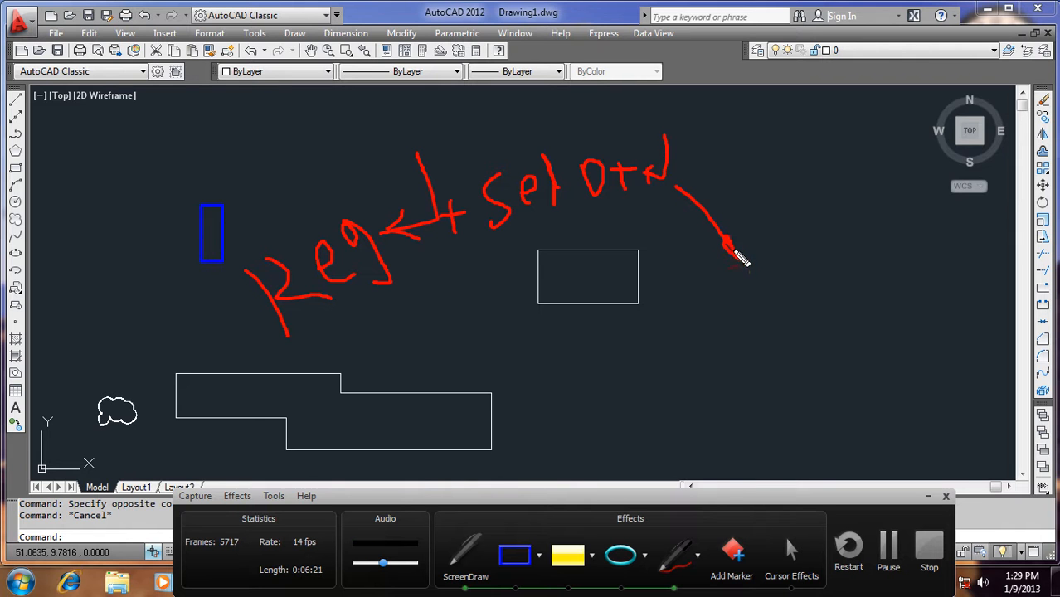
mouse_move(678, 171)
left_mouse_down()
mouse_move(738, 143)
mouse_move(725, 143)
mouse_move(723, 159)
mouse_move(758, 130)
mouse_move(795, 141)
left_mouse_up()
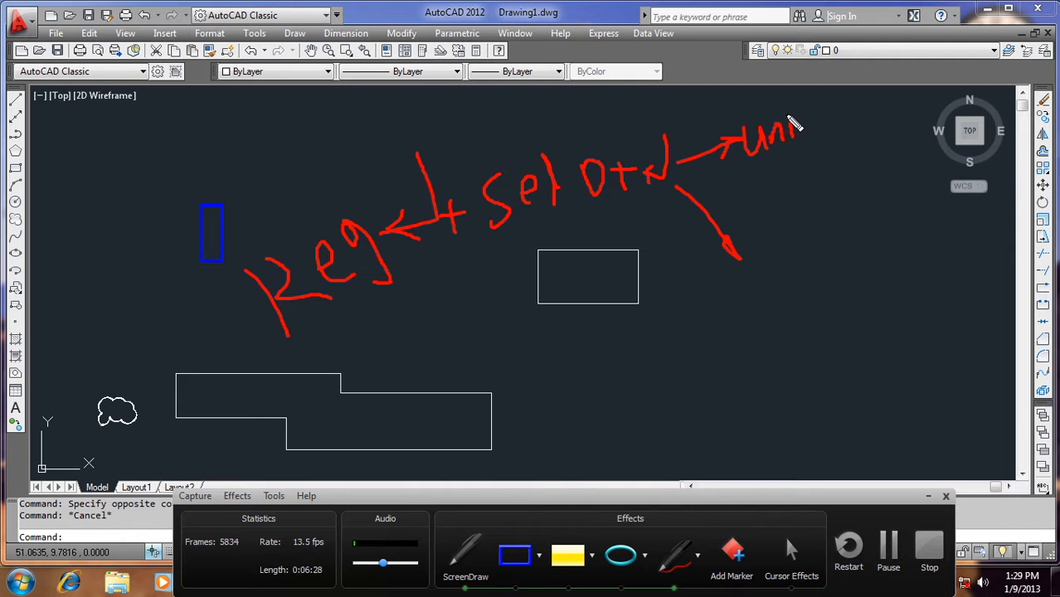
mouse_move(808, 136)
left_mouse_down()
mouse_move(839, 105)
mouse_move(824, 133)
left_mouse_up()
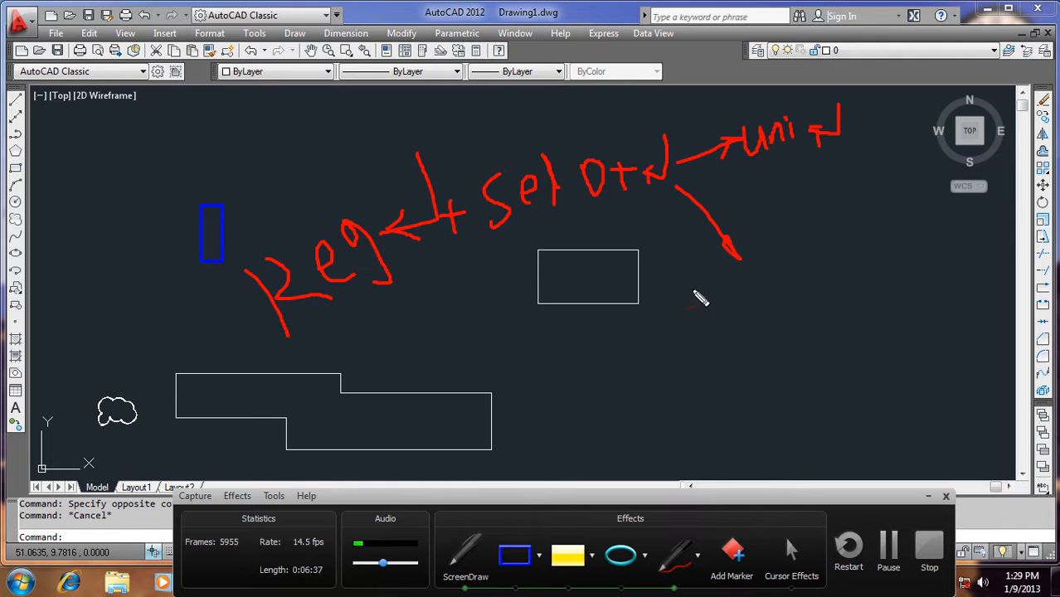
mouse_move(338, 400)
left_mouse_down()
mouse_move(291, 408)
mouse_move(305, 422)
mouse_move(347, 414)
left_mouse_up()
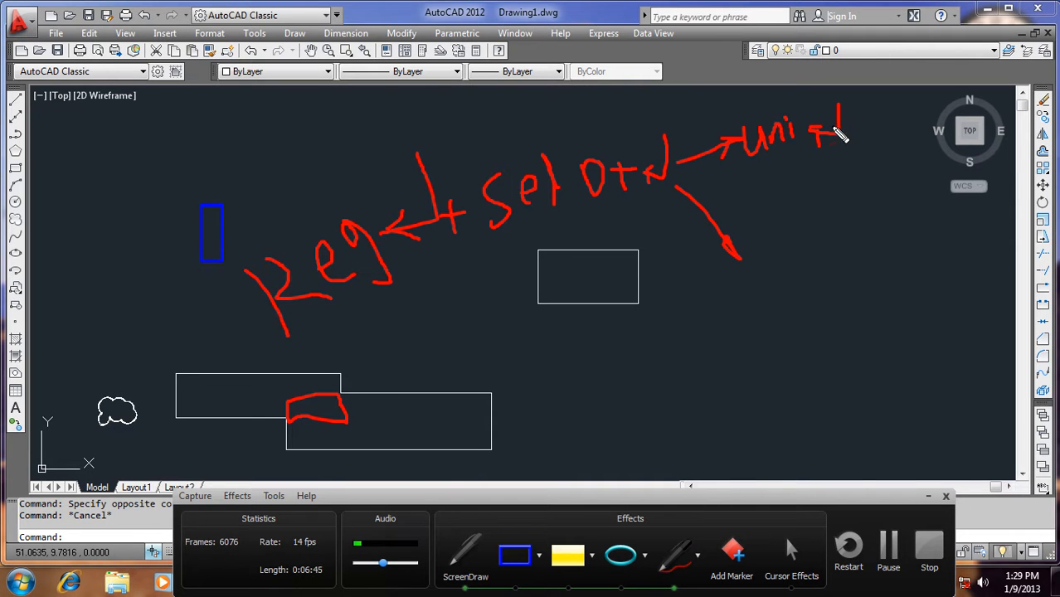
mouse_move(846, 123)
left_mouse_down()
mouse_move(868, 122)
mouse_move(863, 136)
mouse_move(878, 109)
mouse_move(858, 130)
mouse_move(865, 154)
mouse_move(897, 111)
left_mouse_up()
mouse_move(915, 109)
left_mouse_down()
mouse_move(928, 133)
mouse_move(929, 108)
mouse_move(979, 131)
mouse_move(980, 93)
left_mouse_up()
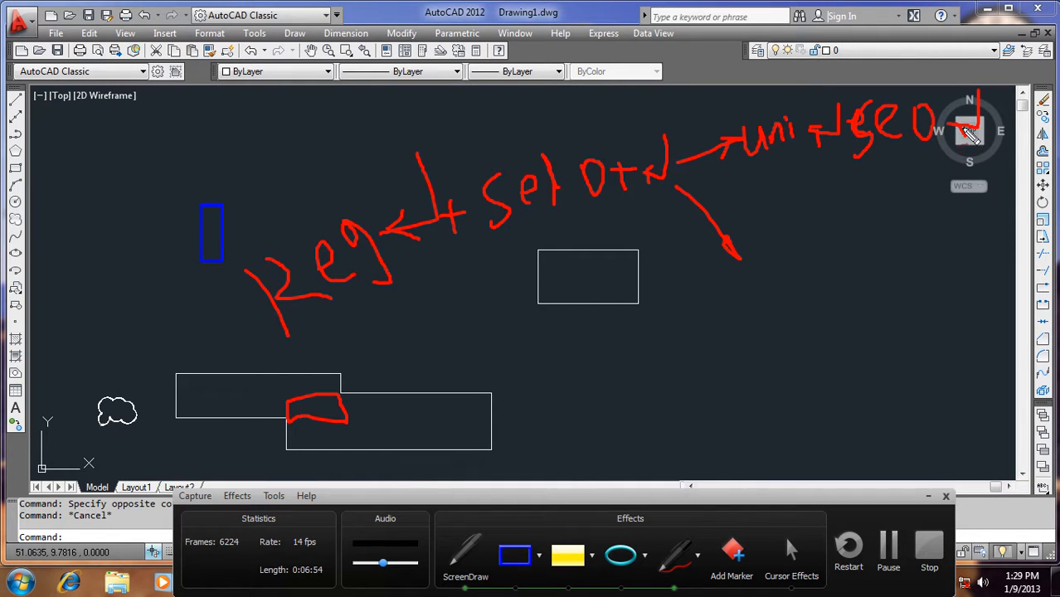
mouse_move(903, 143)
left_mouse_down()
mouse_move(936, 190)
mouse_move(836, 409)
mouse_move(606, 442)
mouse_move(494, 439)
mouse_move(514, 432)
left_mouse_up()
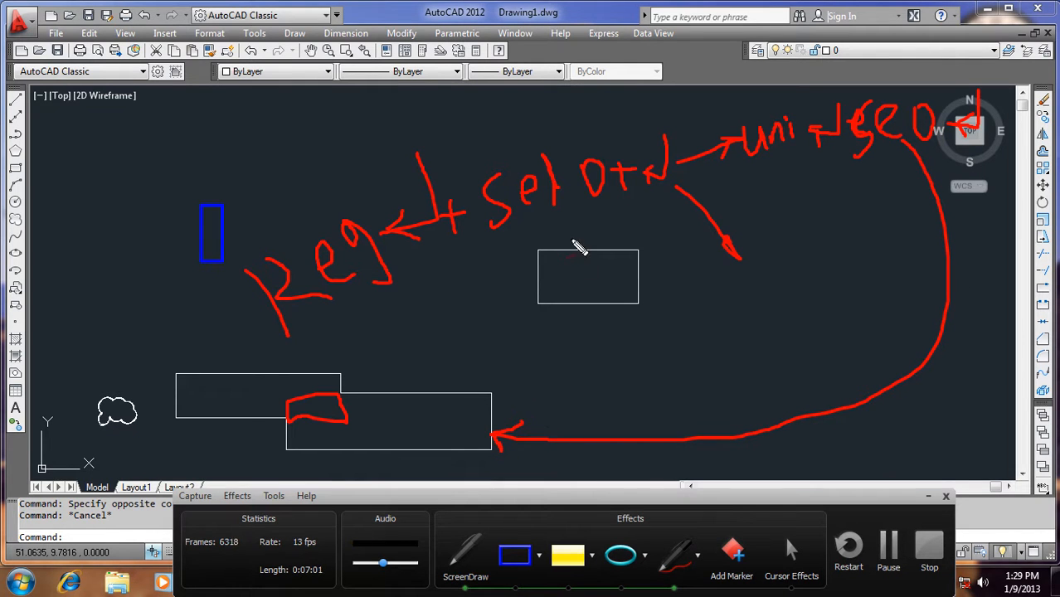
mouse_move(753, 242)
left_mouse_down()
mouse_move(751, 257)
mouse_move(788, 249)
mouse_move(790, 262)
mouse_move(847, 214)
left_mouse_up()
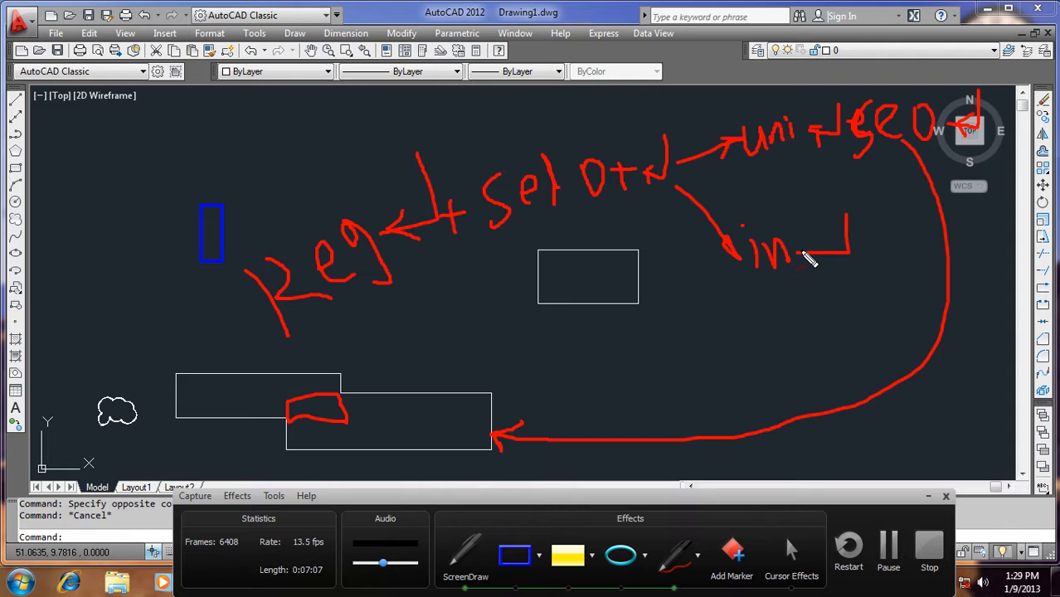
left_click_drag(812, 259, 827, 252)
mouse_move(868, 244)
left_mouse_down()
mouse_move(880, 237)
mouse_move(877, 254)
mouse_move(893, 258)
mouse_move(885, 244)
mouse_move(904, 242)
mouse_move(911, 263)
mouse_move(931, 264)
mouse_move(936, 234)
mouse_move(1004, 262)
mouse_move(1002, 211)
left_mouse_up()
left_click_drag(969, 247, 989, 240)
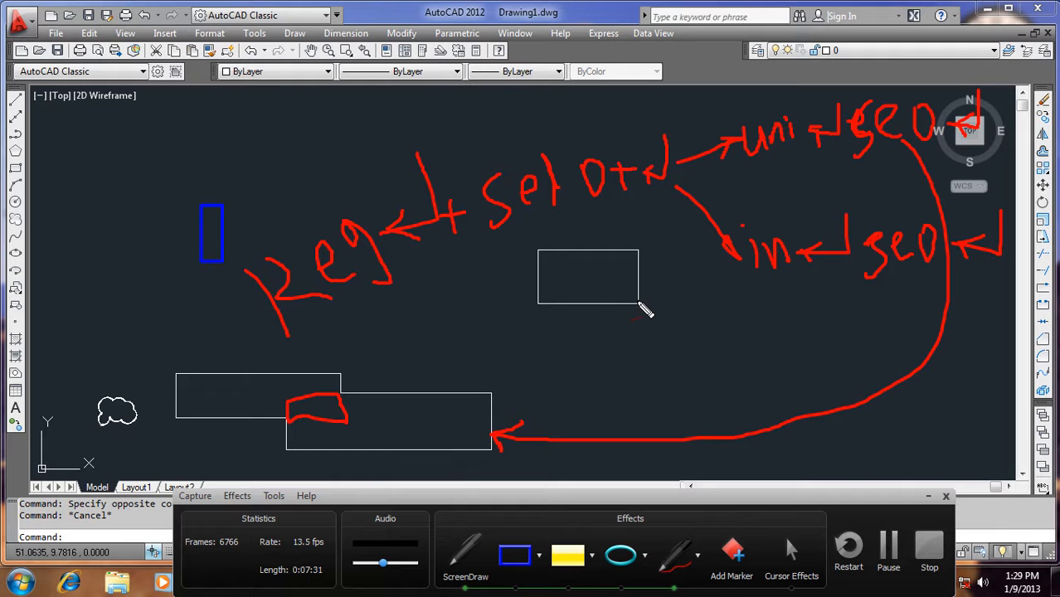
mouse_move(539, 304)
left_mouse_down()
mouse_move(562, 362)
mouse_move(798, 360)
mouse_move(780, 218)
mouse_move(643, 255)
mouse_move(632, 205)
mouse_move(474, 221)
mouse_move(479, 303)
mouse_move(531, 304)
left_mouse_up()
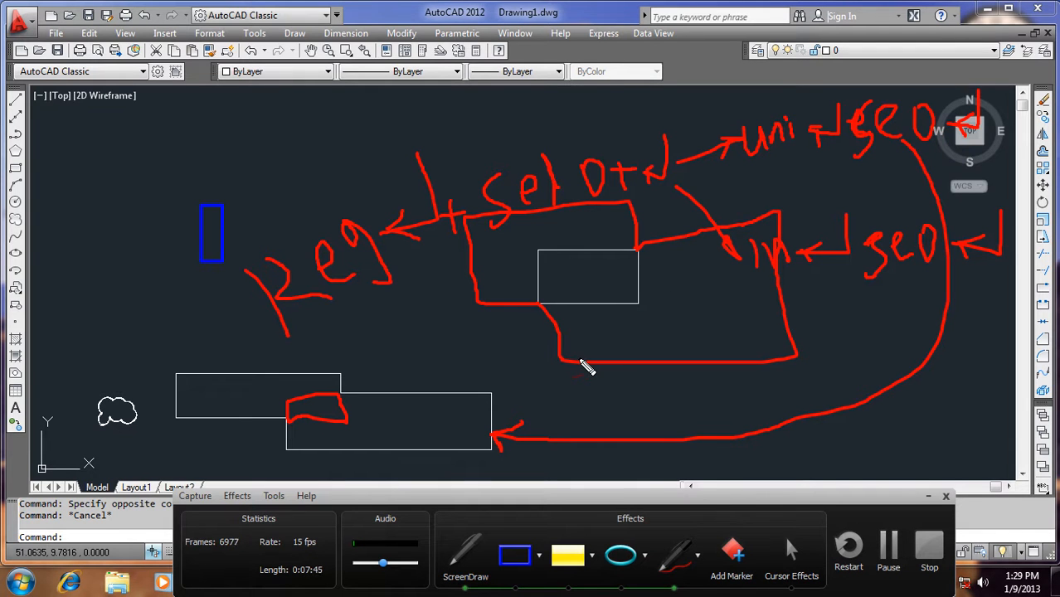
mouse_move(757, 255)
left_mouse_down()
mouse_move(769, 291)
mouse_move(820, 271)
mouse_move(784, 295)
mouse_move(648, 289)
mouse_move(681, 276)
left_mouse_up()
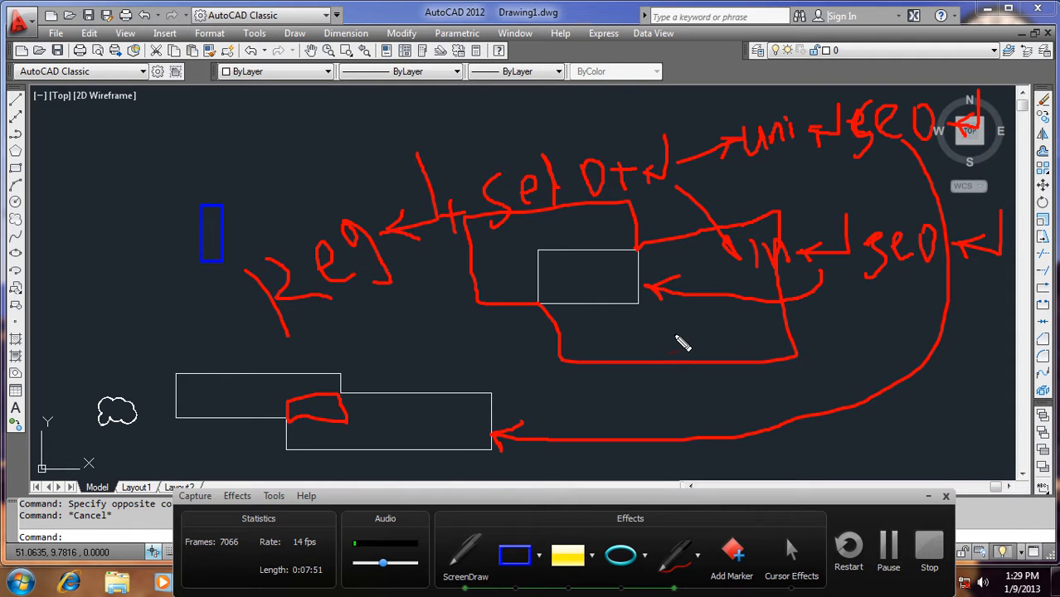
key("Escape")
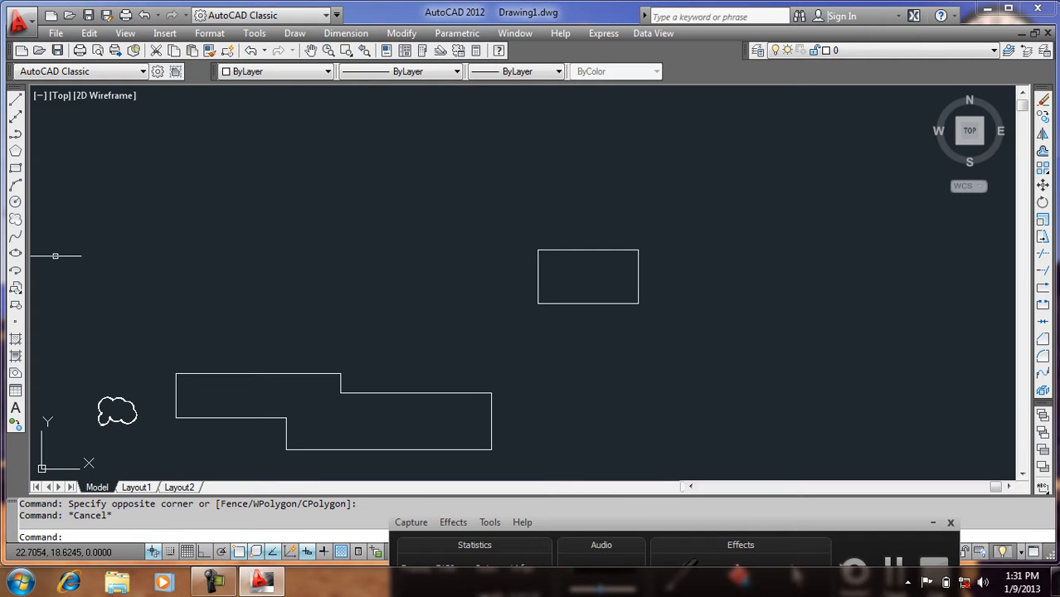
- Draw a rectangle about 6.8 by 5.4 units above the merged region and a circle about 3.5 units in radius centred on its lower right corner
left_click(15, 170)
left_click(219, 167)
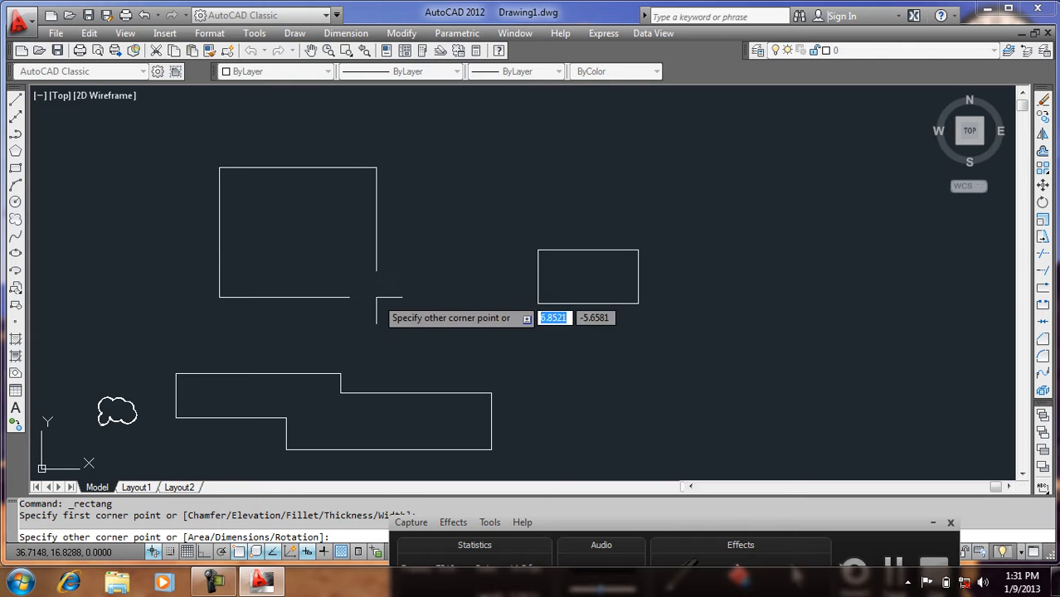
left_click(375, 291)
type("c")
key("Return")
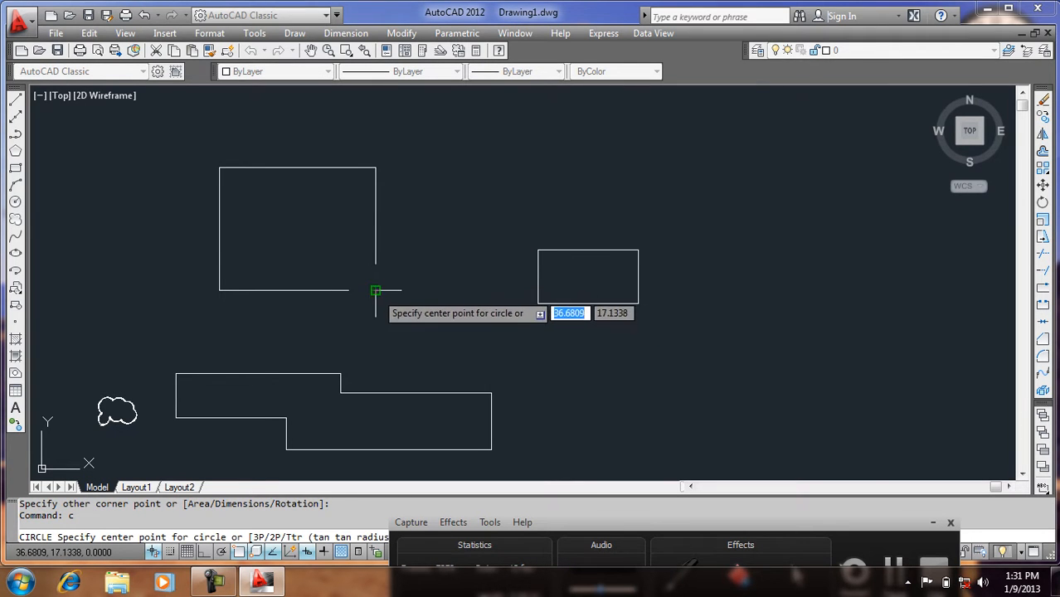
left_click(374, 290)
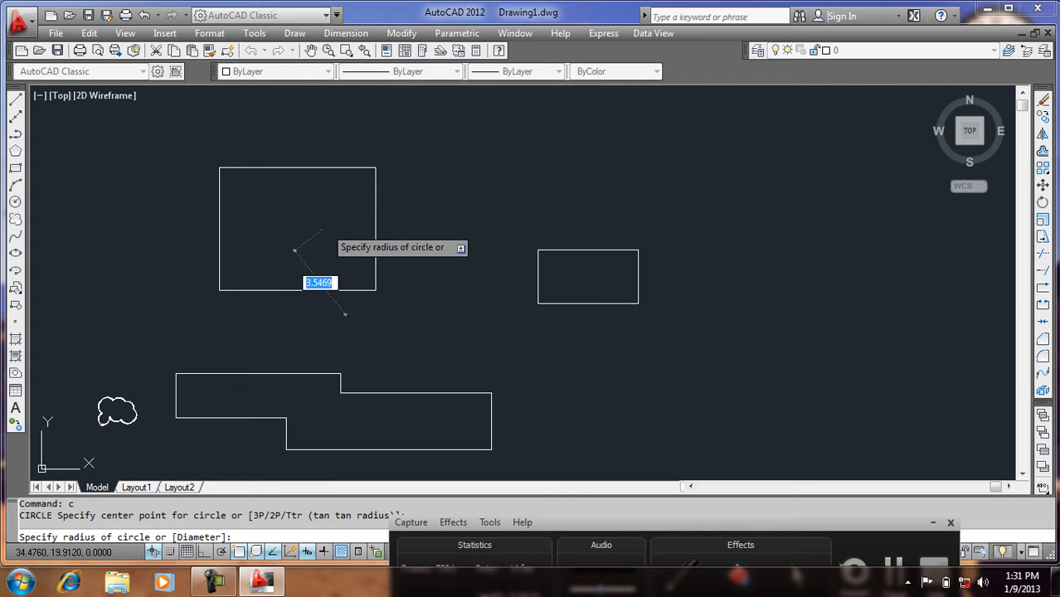
left_click(325, 225)
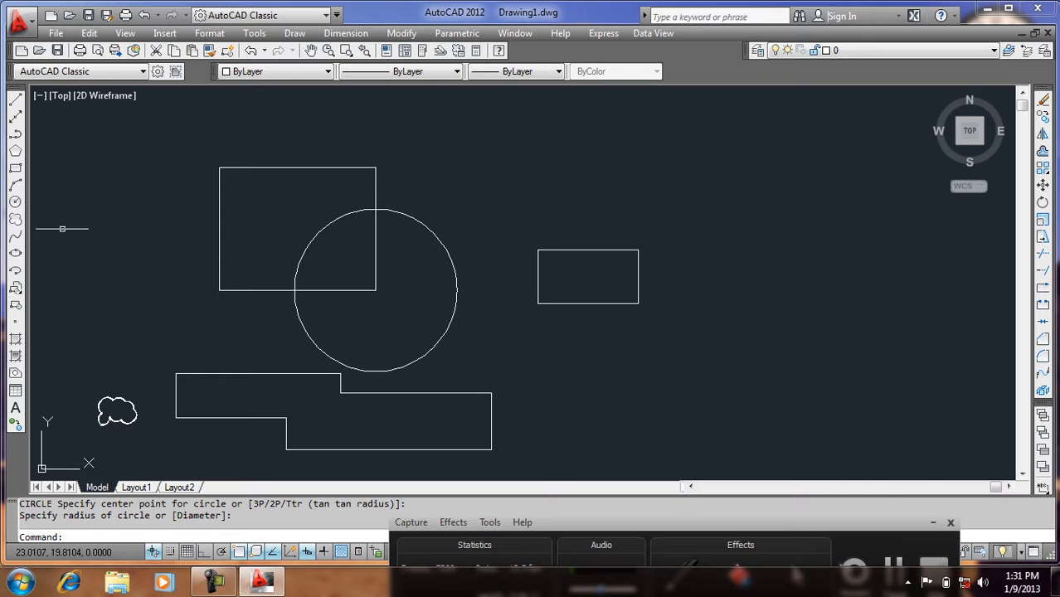
- Turn the new rectangle and the overlapping circle into regions with the REGION command
left_click(15, 373)
left_click(434, 160)
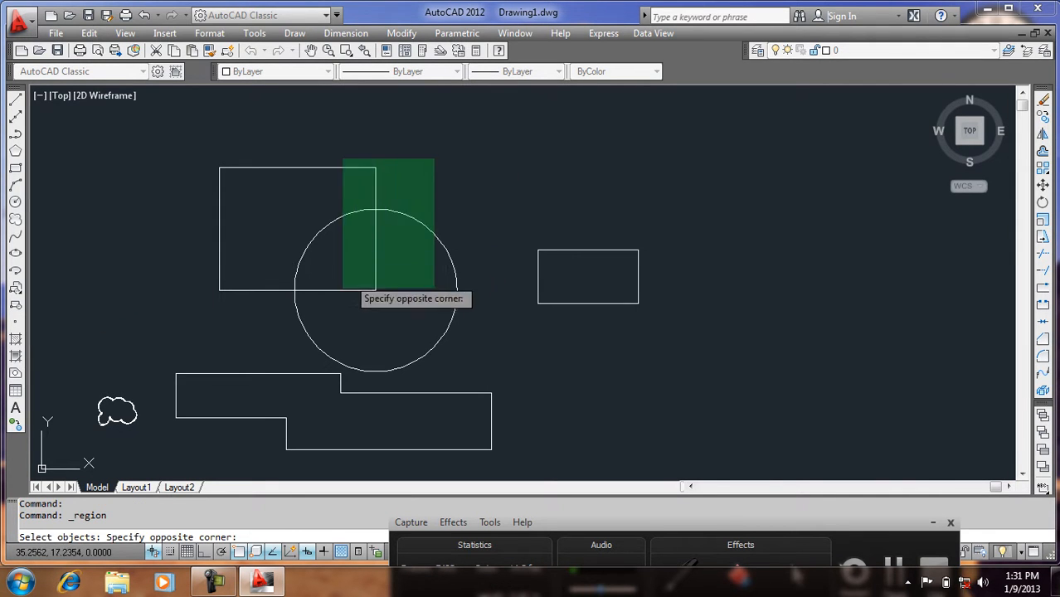
left_click(289, 312)
key("Return")
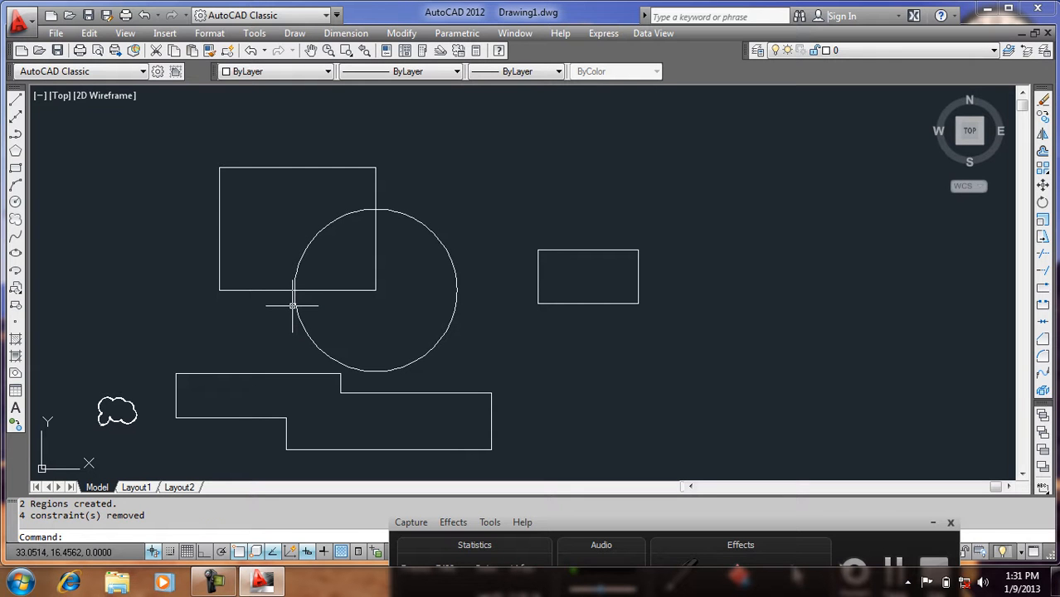
- Combine the rectangular and circular regions into one region with the UNION command
type("uni")
key("Return")
left_click(451, 151)
left_click(290, 313)
key("Return")
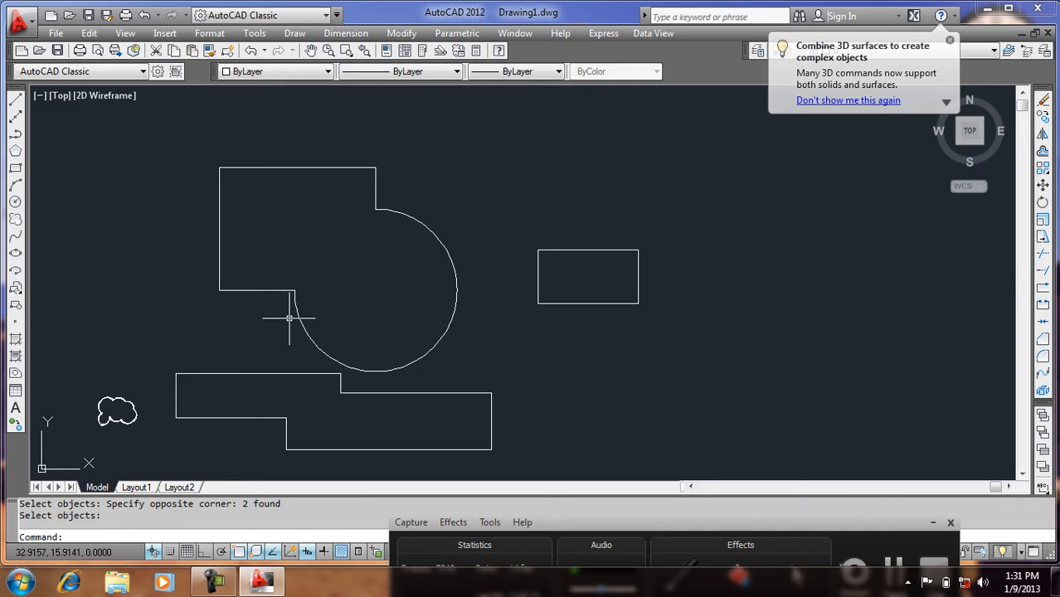
- Select the combined rectangle-and-circle region to check whether it is one object, and clear the selection
left_click(350, 214)
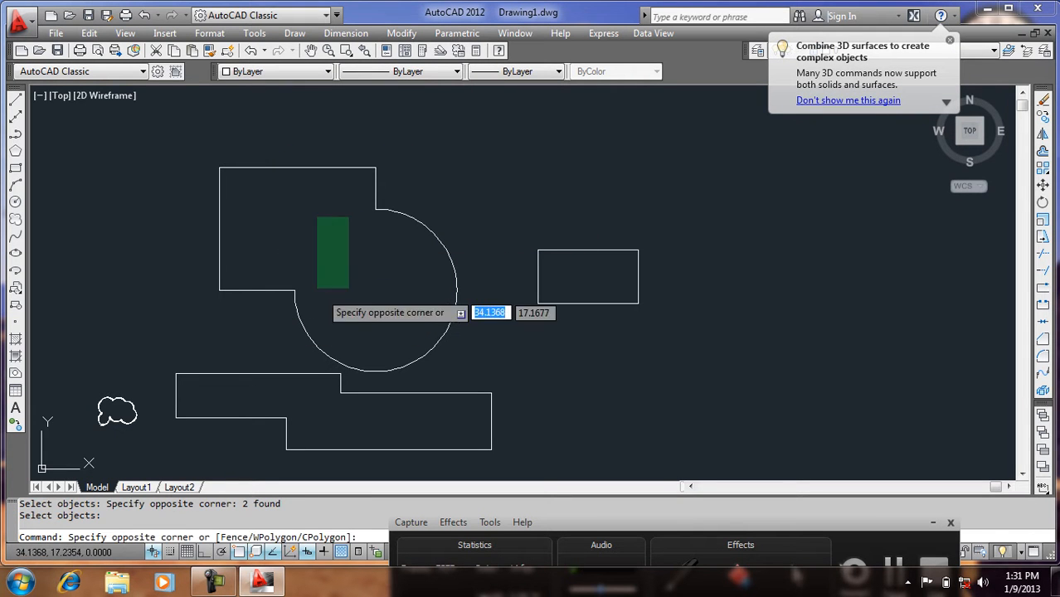
left_click(310, 283)
left_click(296, 297)
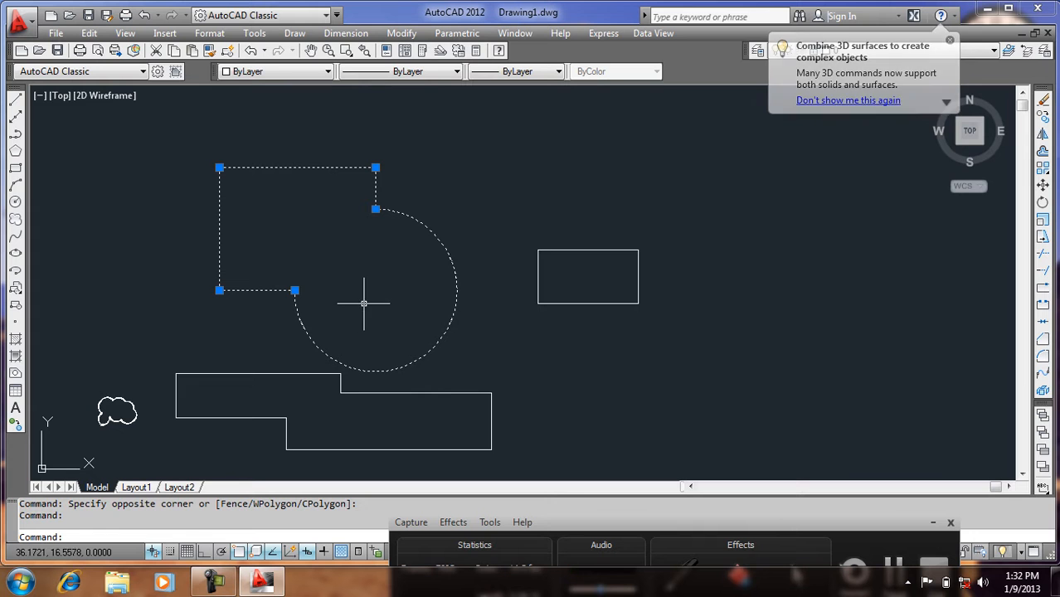
key("Escape")
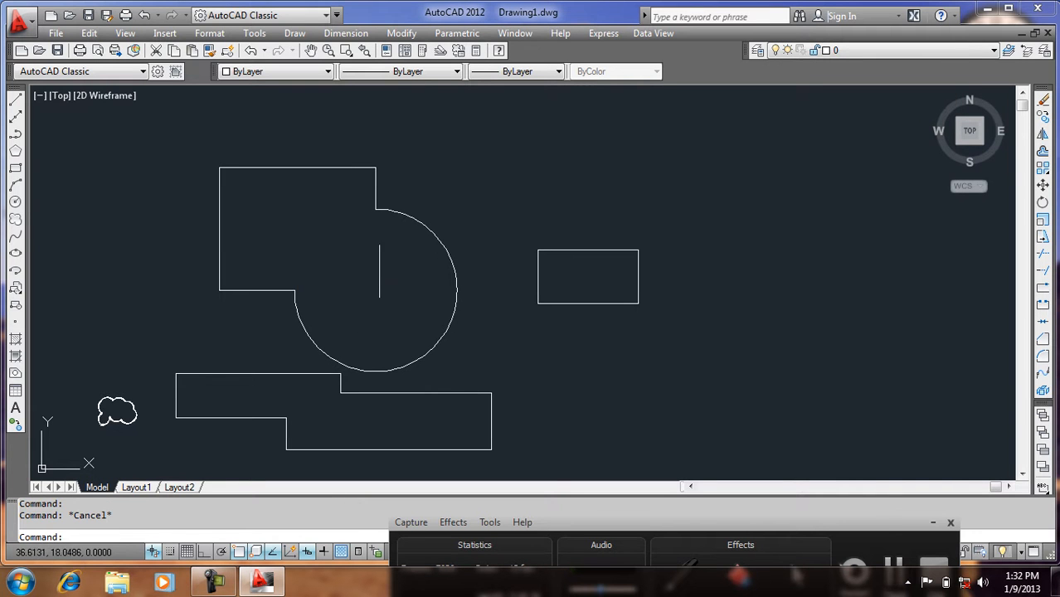
left_click(15, 167)
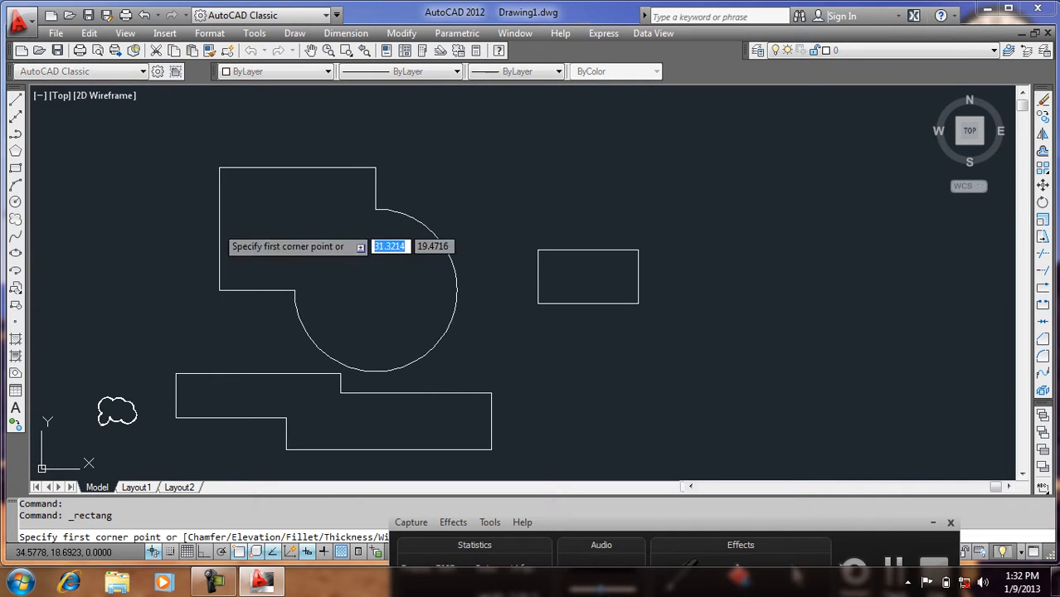
left_click(638, 303)
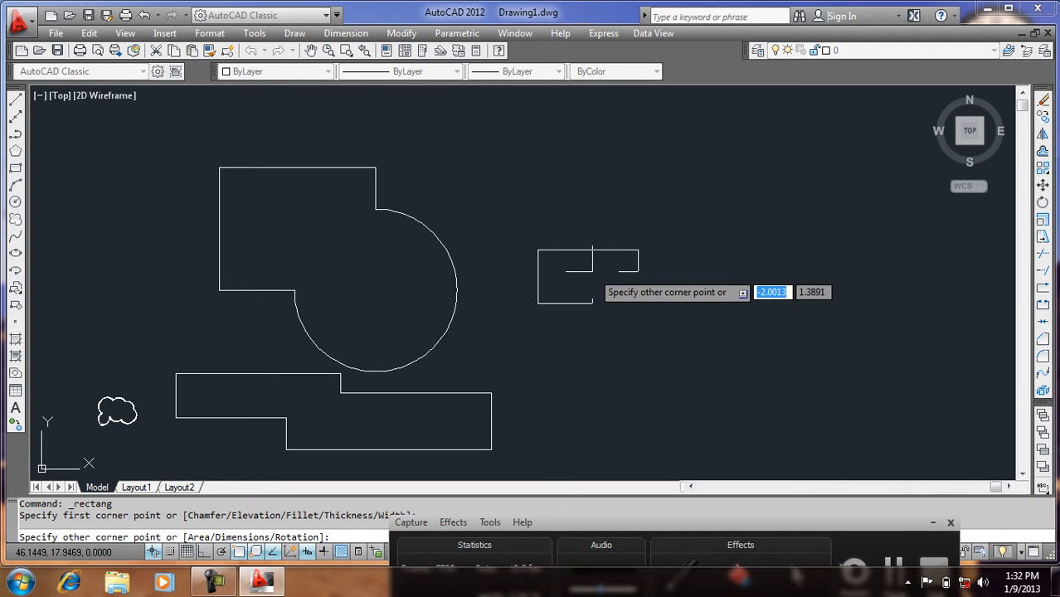
key("Return")
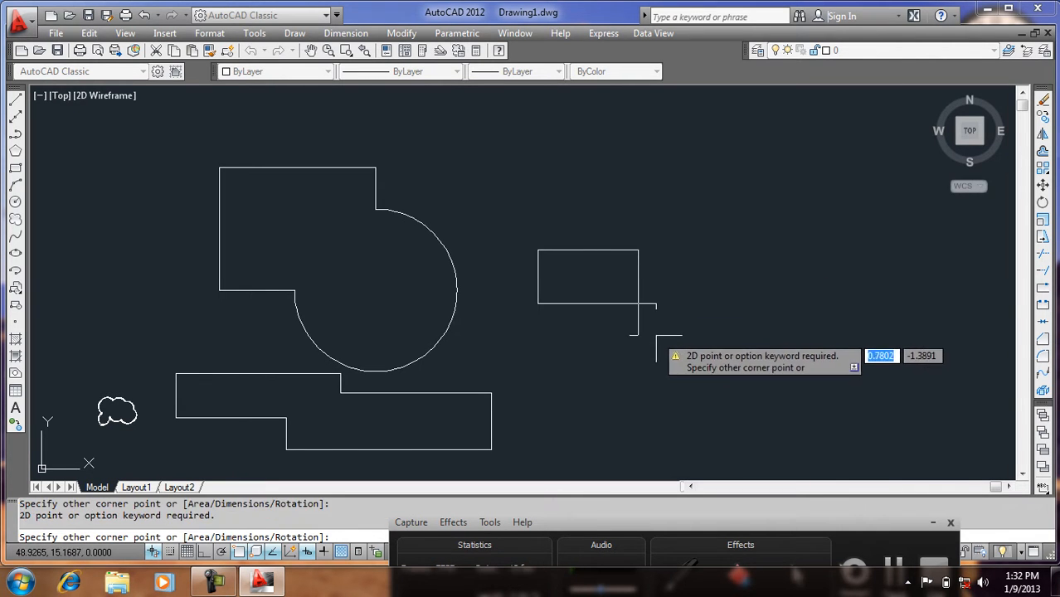
key("Escape")
- Draw a second rectangle about 4.1 by 2.3 units, starting inside the small rectangle and extending past its lower right corner
key("Return")
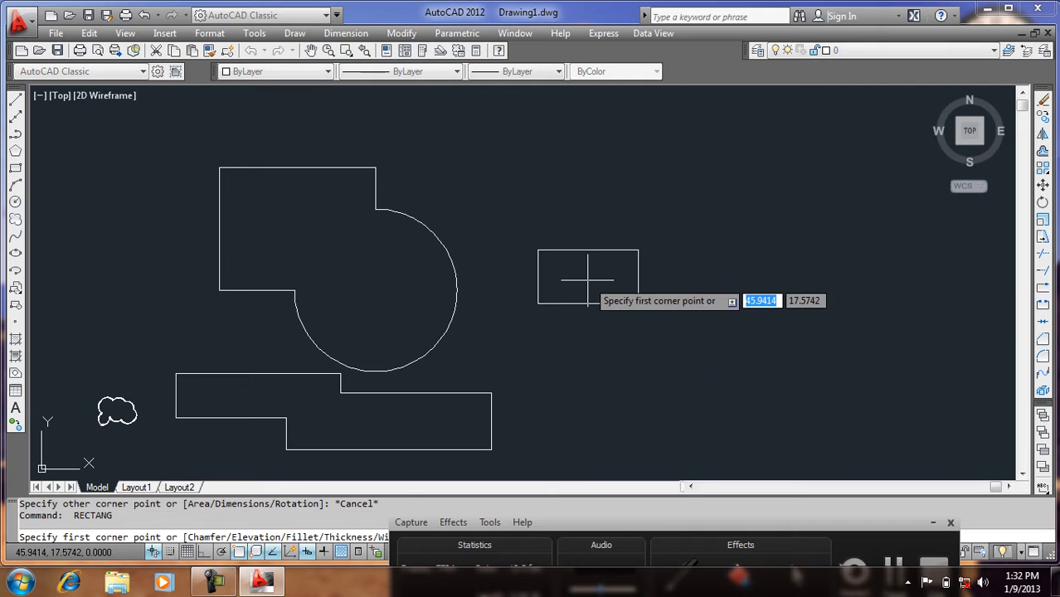
left_click(588, 279)
left_click(683, 333)
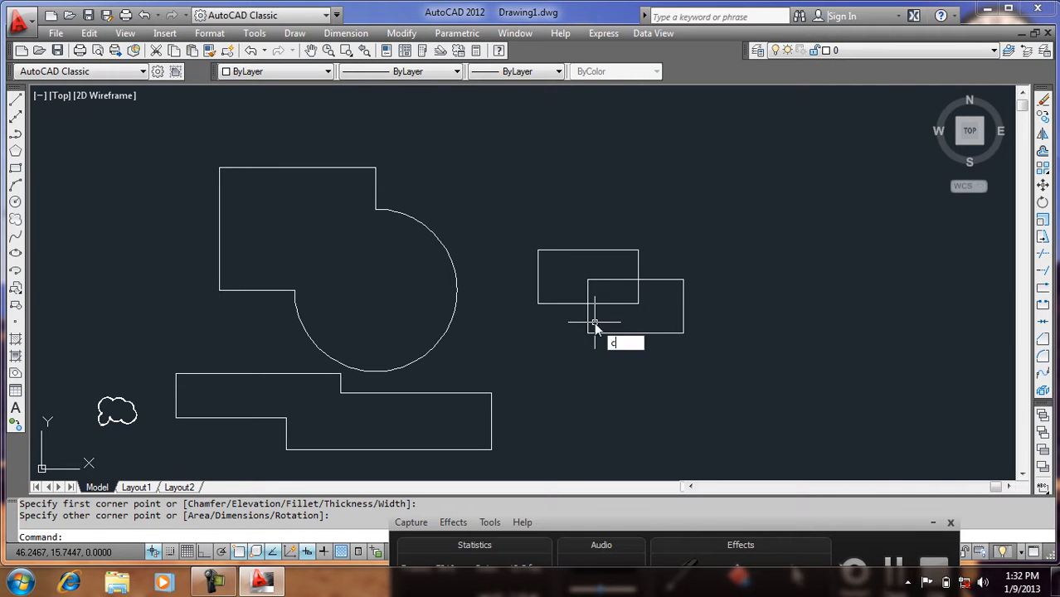
- Turn on all object snap modes and draw a circle centred on the first small rectangle's lower edge, reaching the second's lower left corner
type("c")
key("Return")
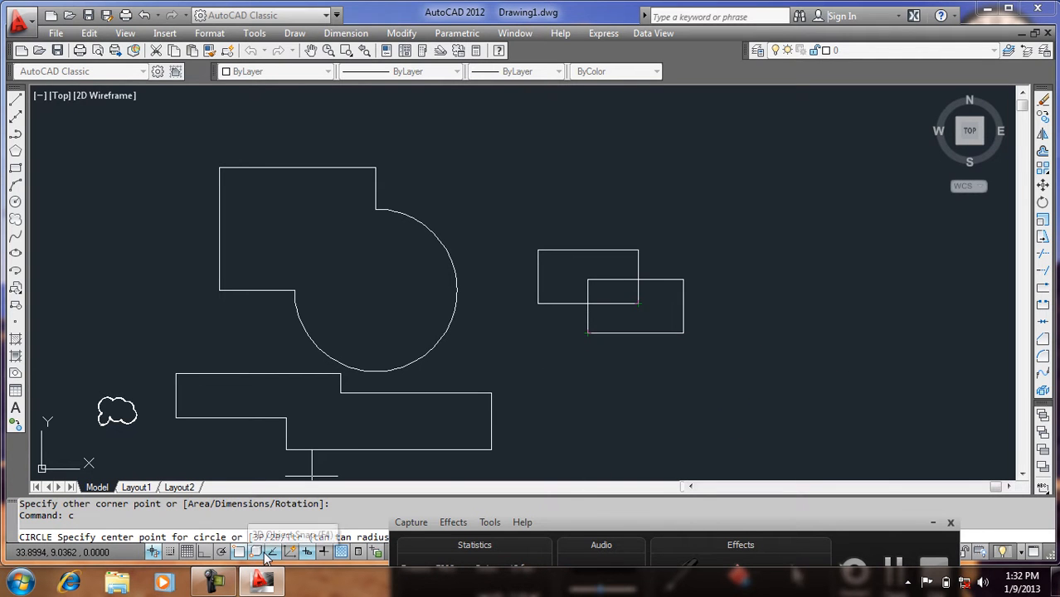
right_click(222, 554)
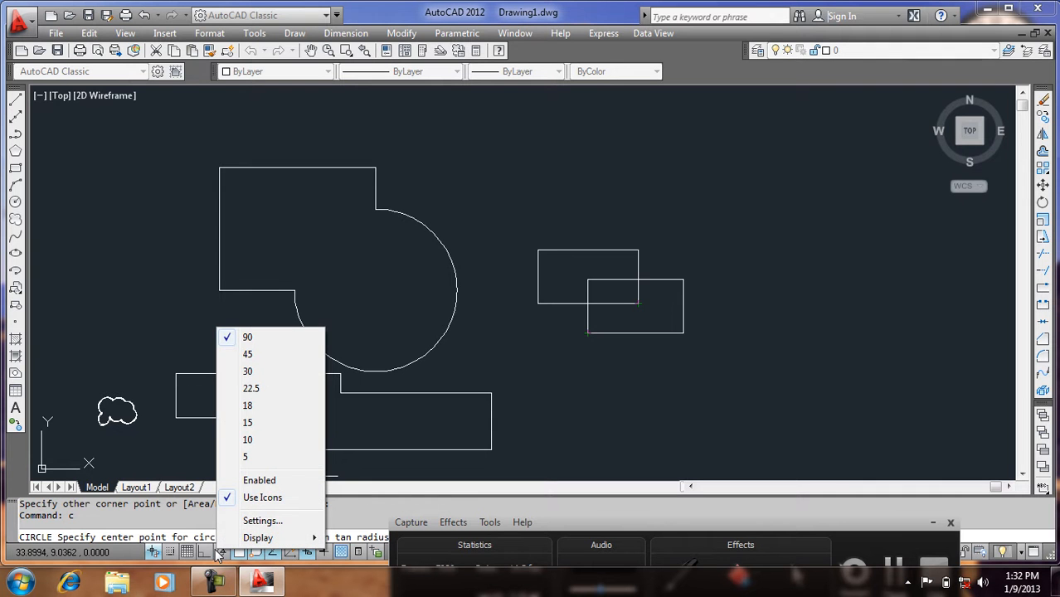
left_click(261, 520)
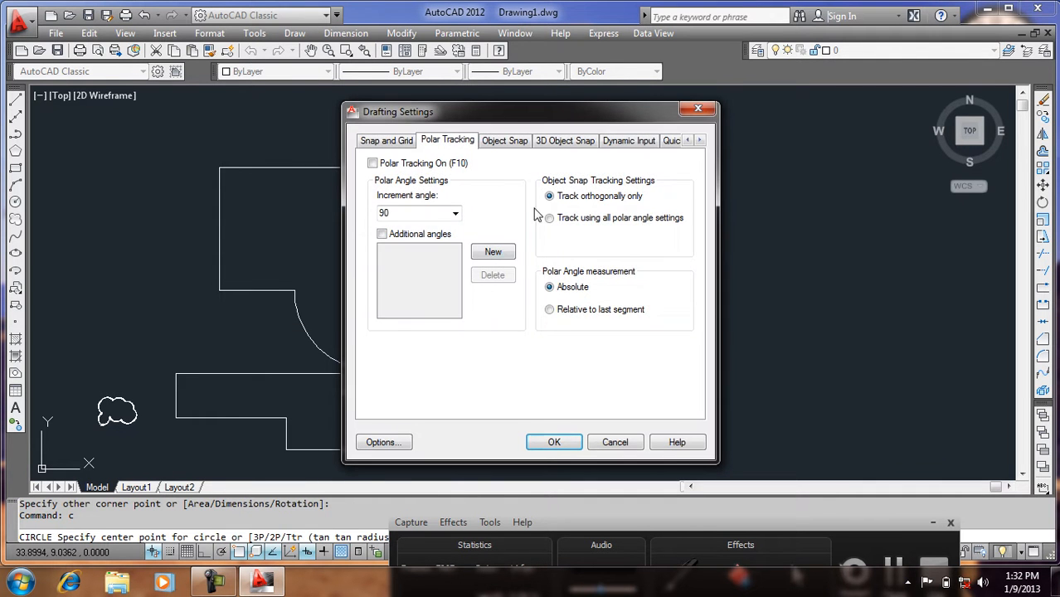
left_click(501, 141)
left_click(656, 199)
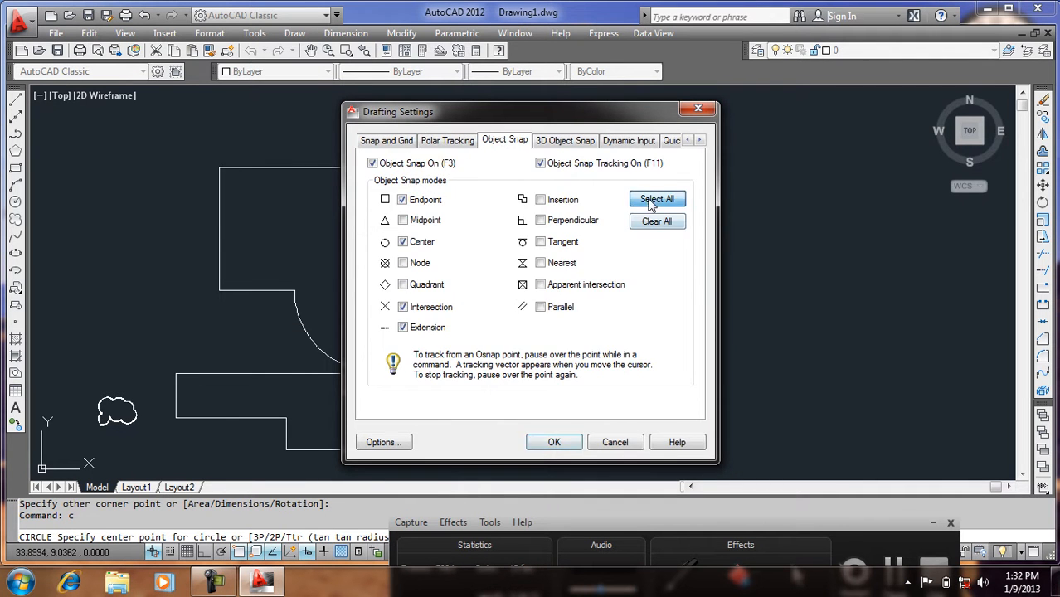
left_click(549, 446)
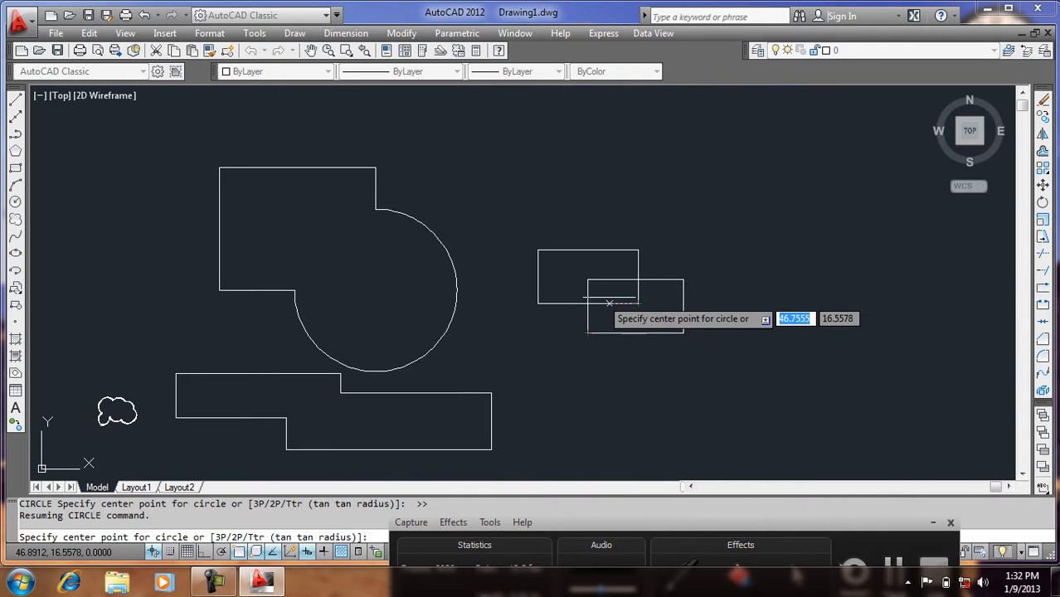
left_click(610, 304)
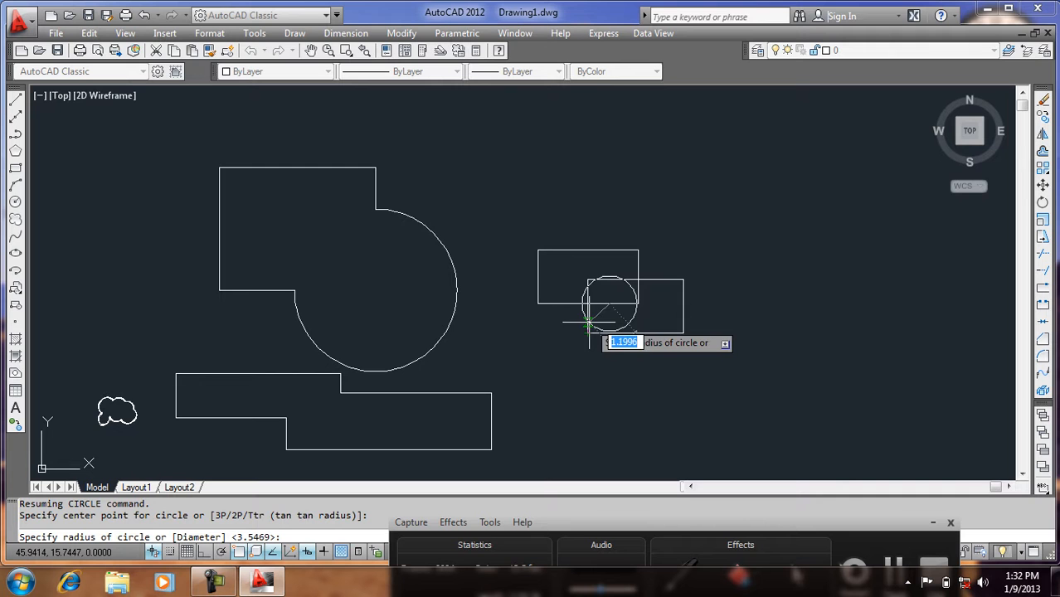
left_click(587, 330)
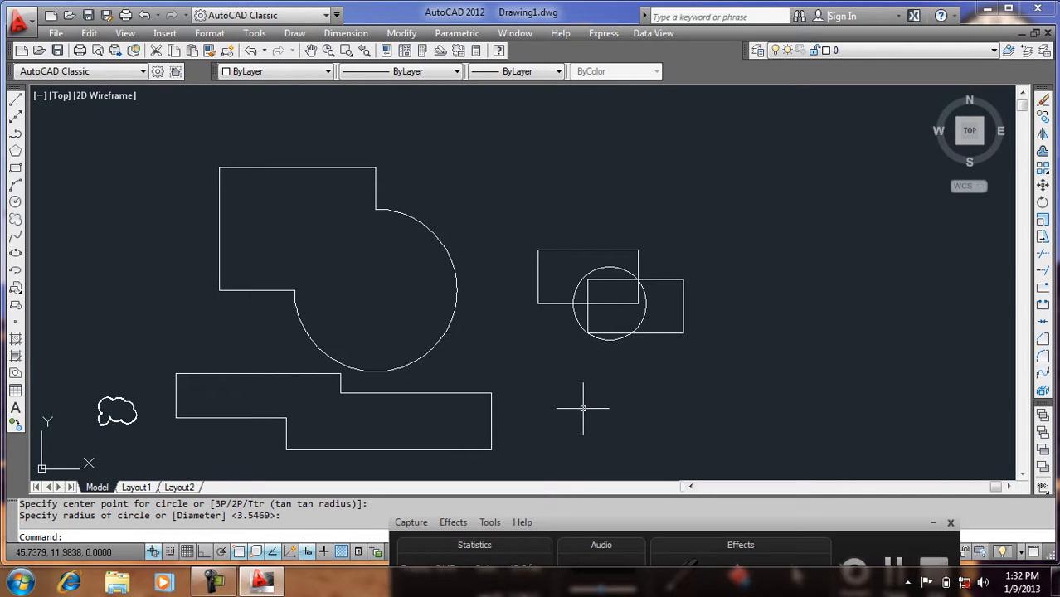
- Turn the two small overlapping rectangles and the circle into regions with the REGION command
type("REg")
key("Return")
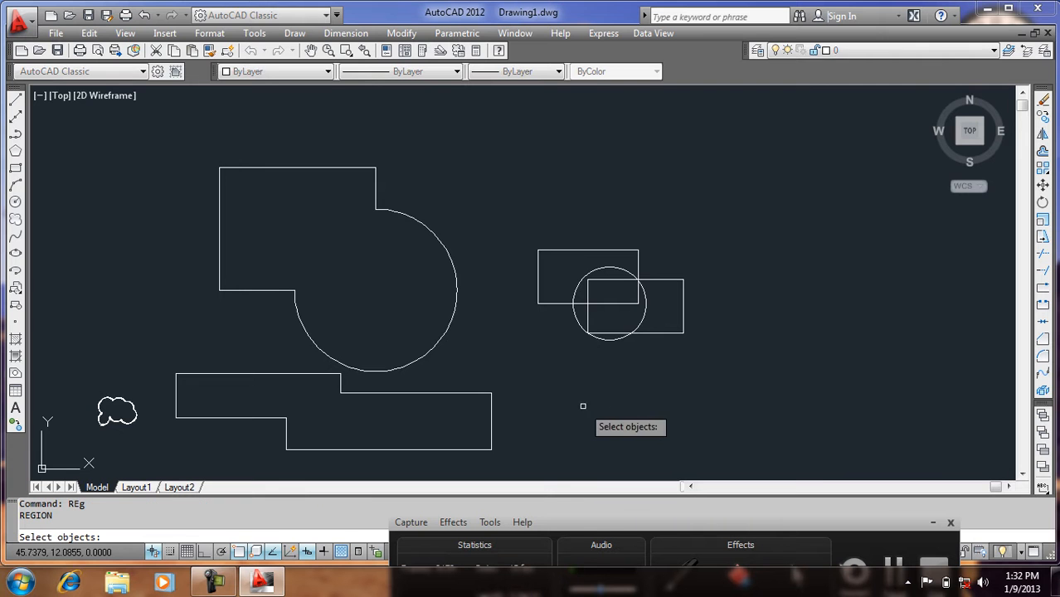
left_click(748, 201)
left_click(571, 365)
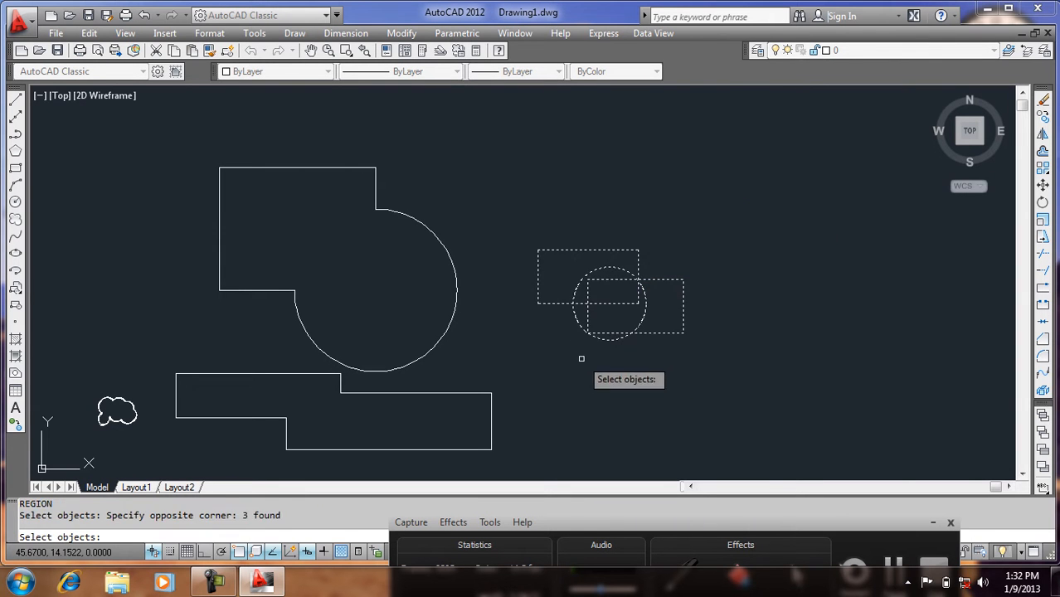
key("Return")
- Combine the two small rectangular regions and the circular region into one with the UNION command
type("un")
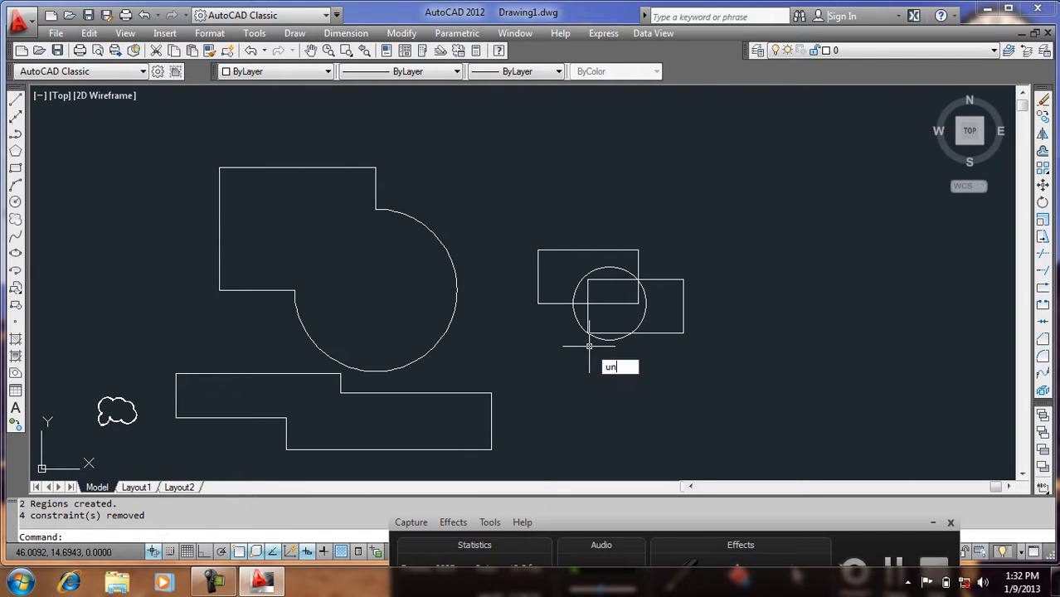
type("i")
key("Return")
left_click(812, 177)
left_click(539, 365)
key("Return")
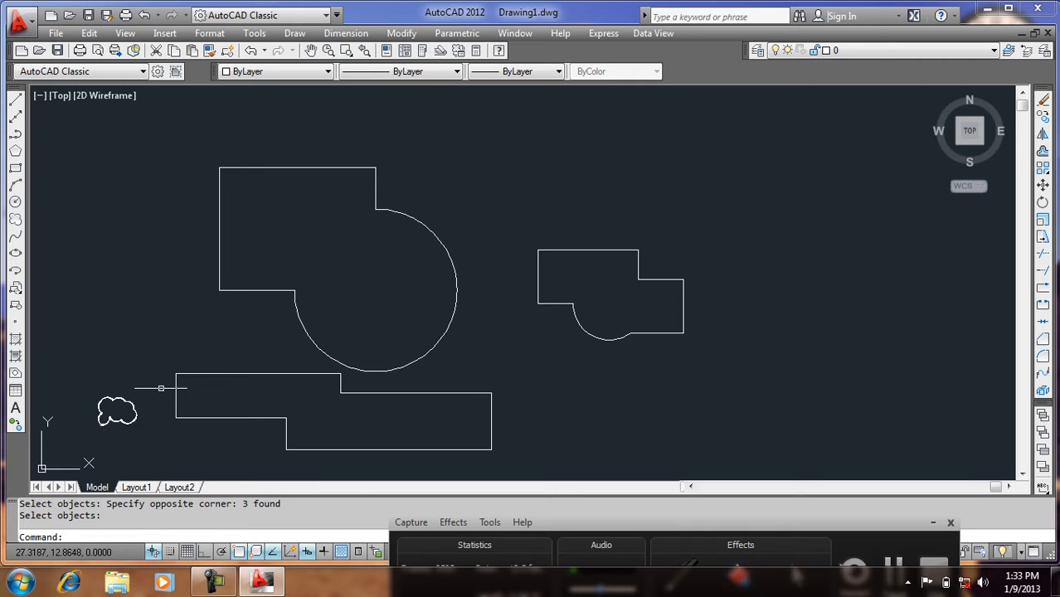
- Erase all the regions and the revision cloud from the drawing
left_click(748, 170)
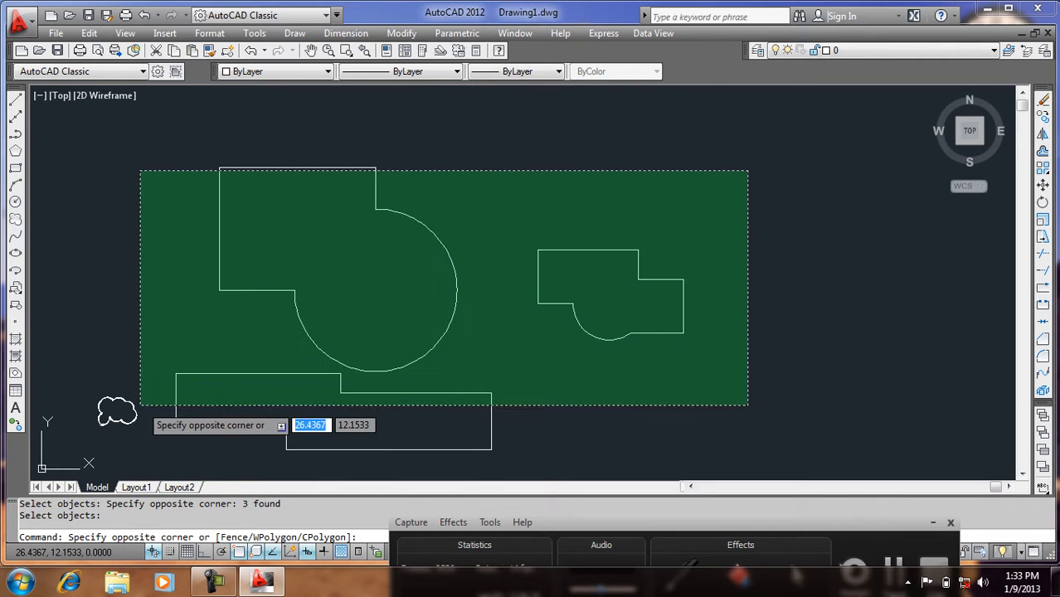
left_click(78, 448)
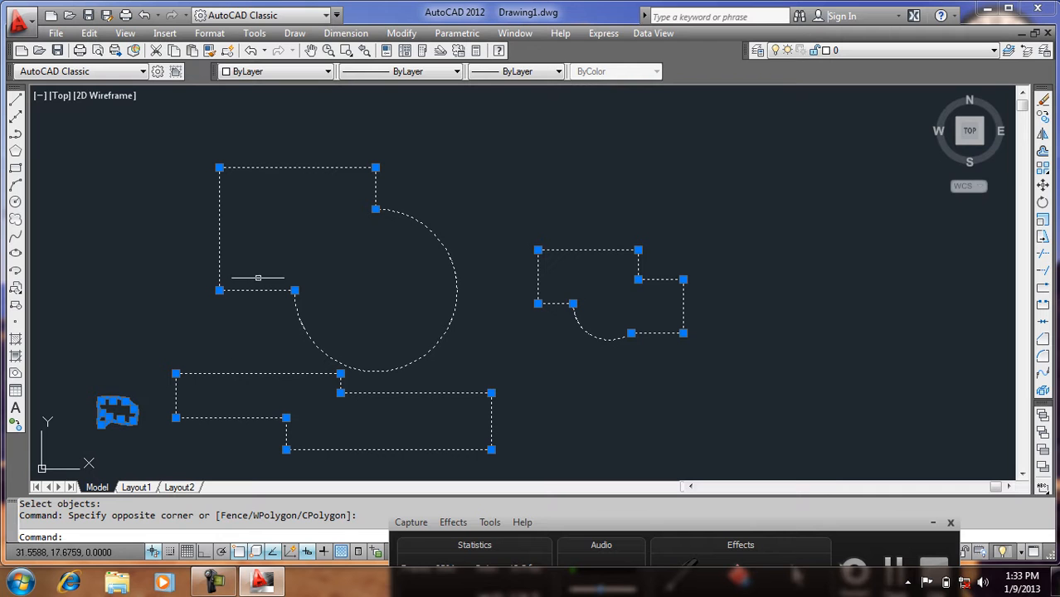
key("Delete")
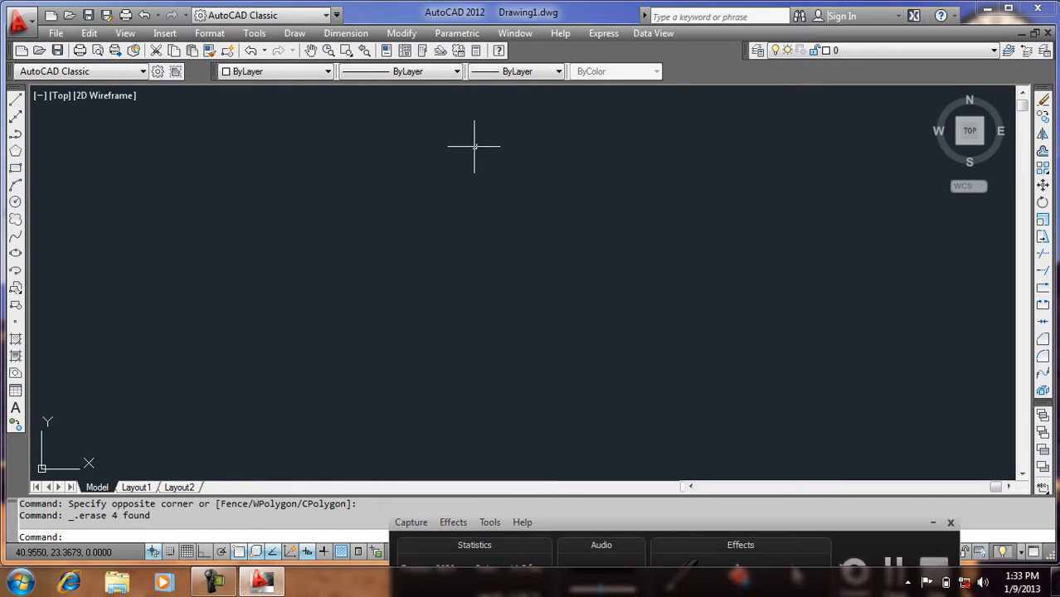
- Start inserting a table with the TB command and open the Standard table style for modification
type("Tb")
key("Return")
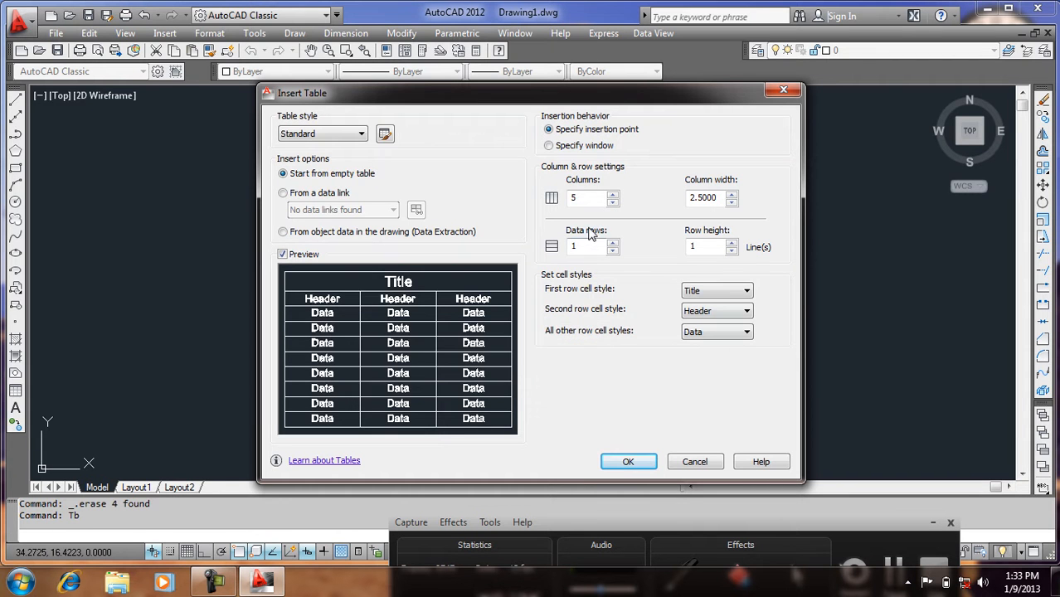
double_click(574, 199)
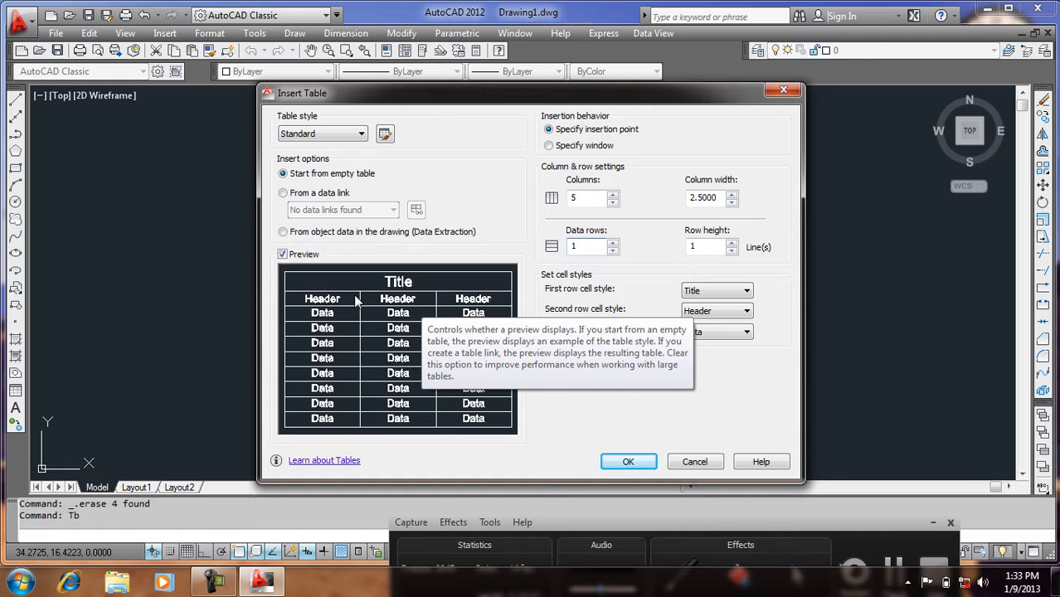
left_click(719, 200)
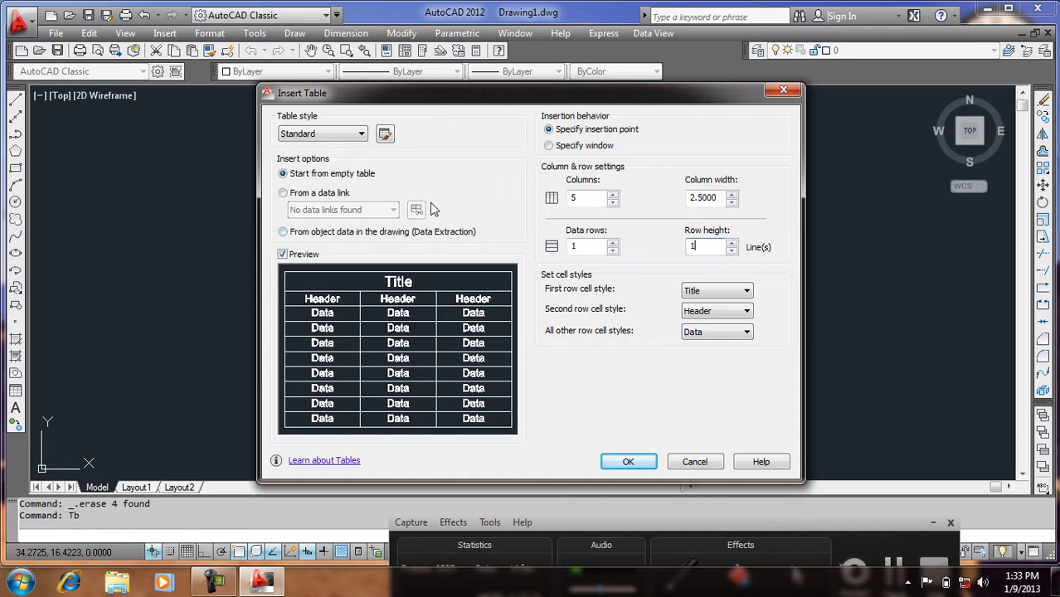
left_click(385, 139)
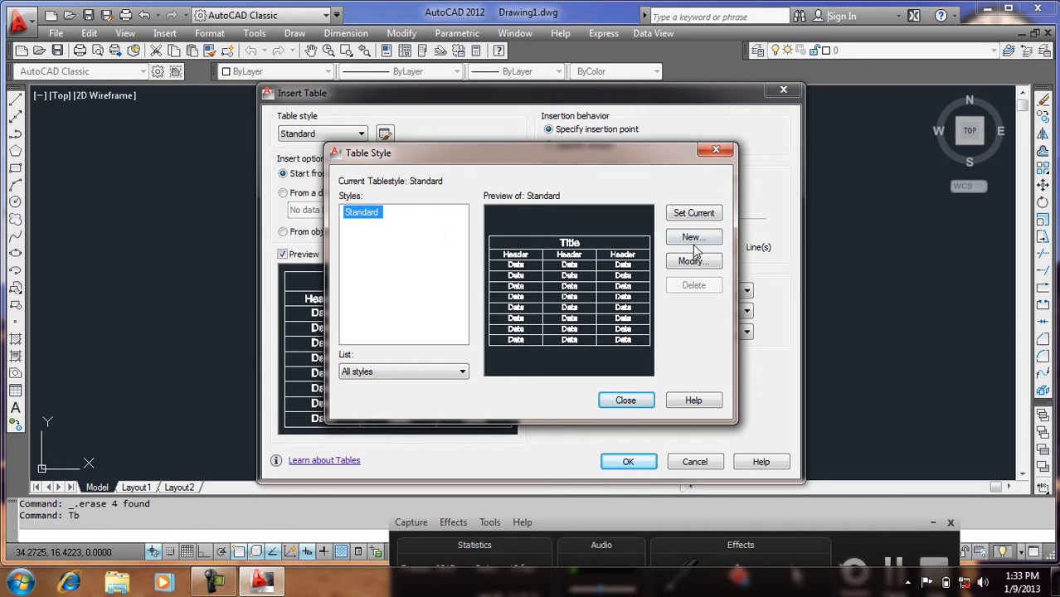
left_click(693, 262)
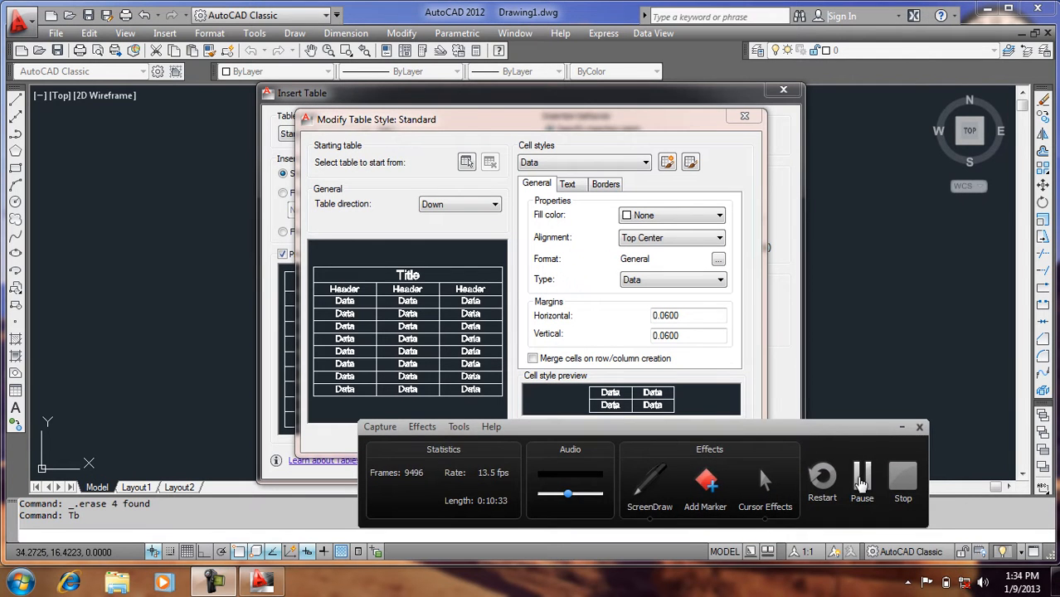
left_click(862, 452)
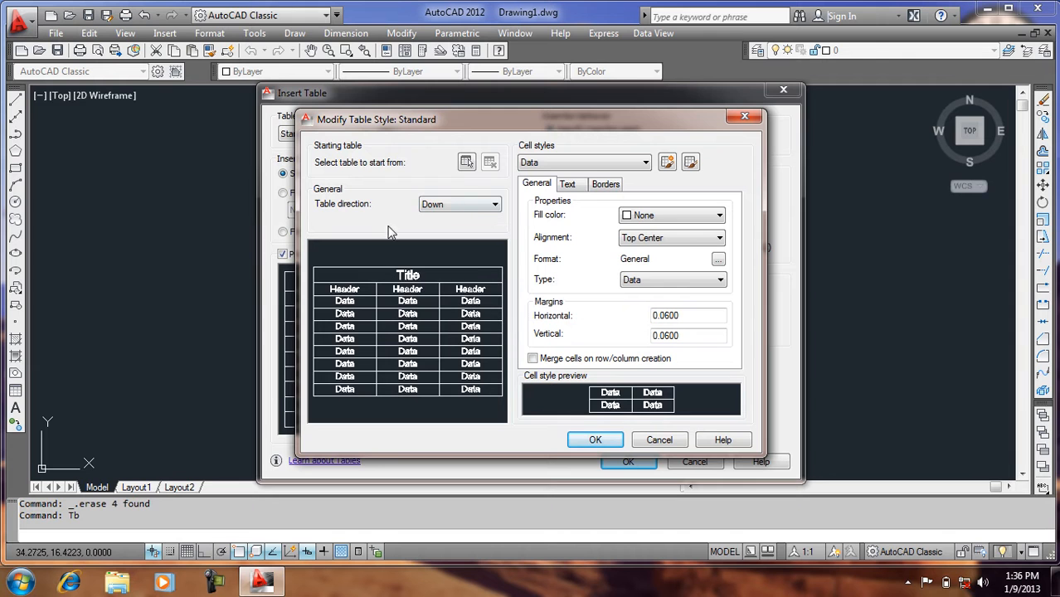
- Try the table direction Up in the Standard table style, and set it back to Down
left_click(452, 207)
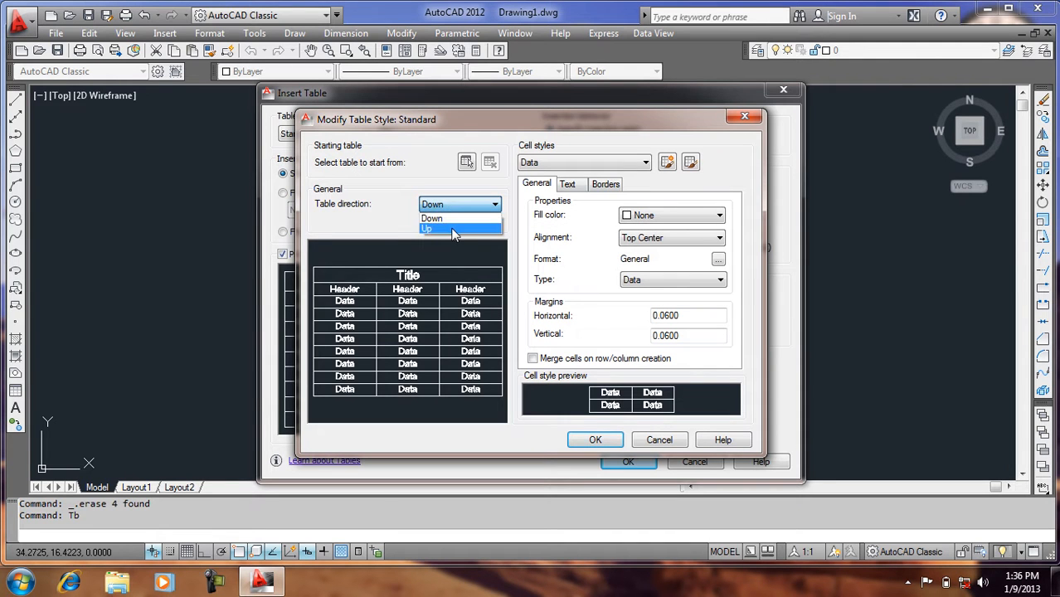
left_click(452, 231)
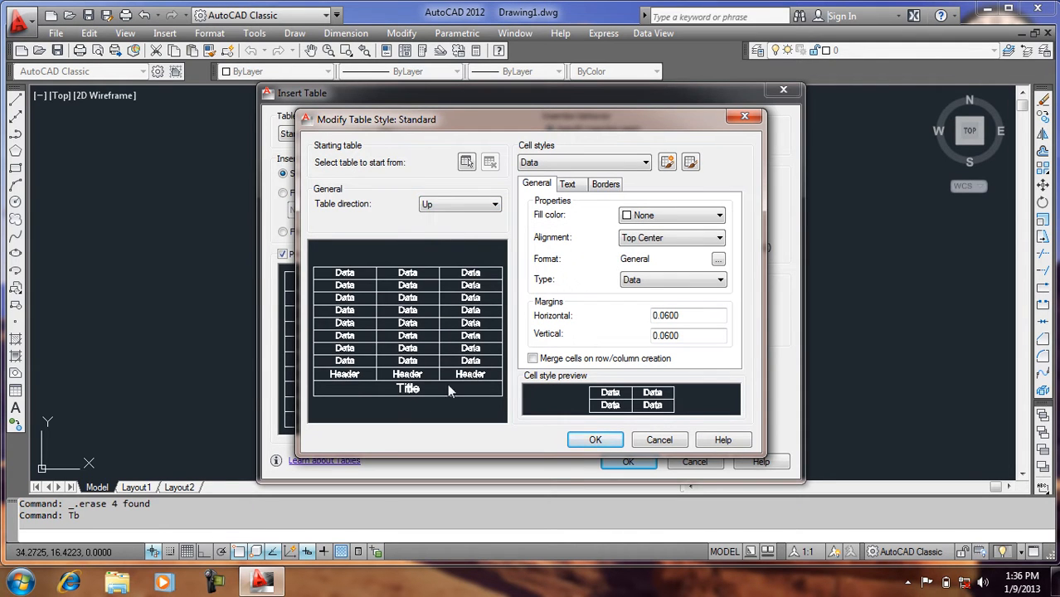
left_click(452, 207)
left_click(453, 220)
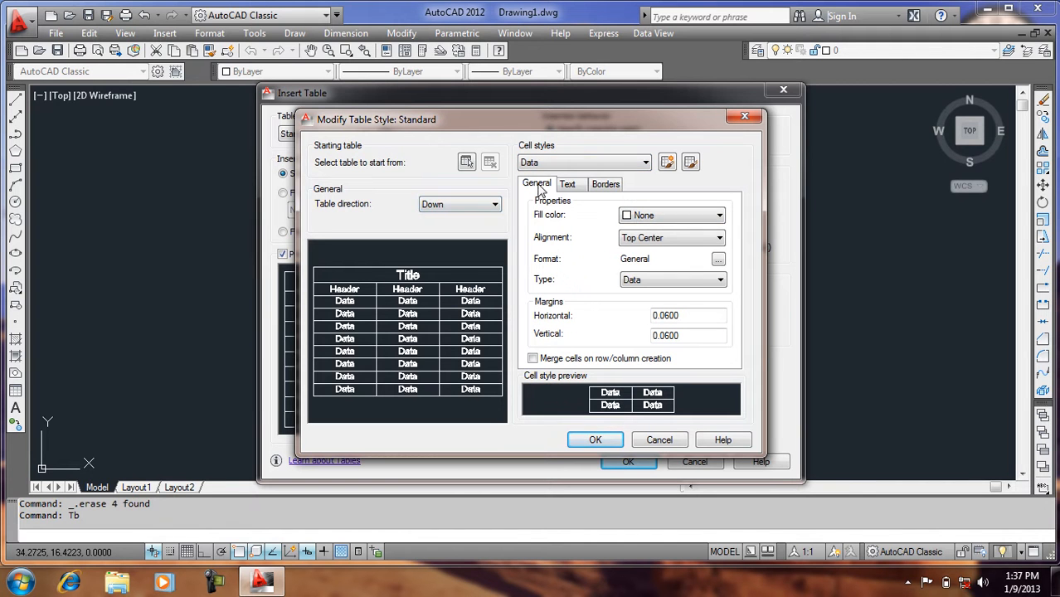
- Set the Data cell style's fill color to Yellow and its alignment to Top Left
left_click(644, 217)
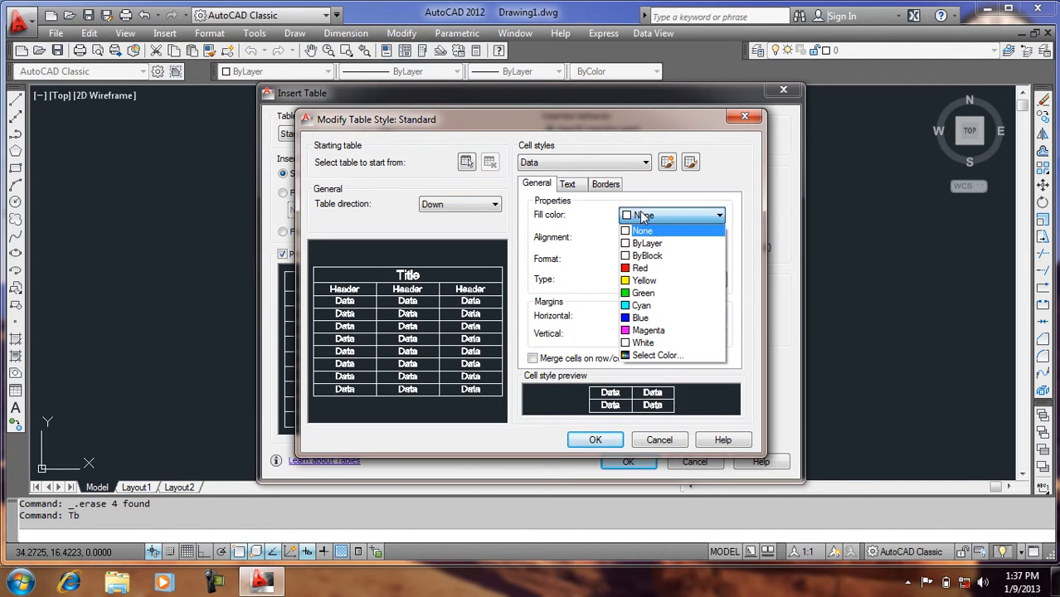
left_click(646, 280)
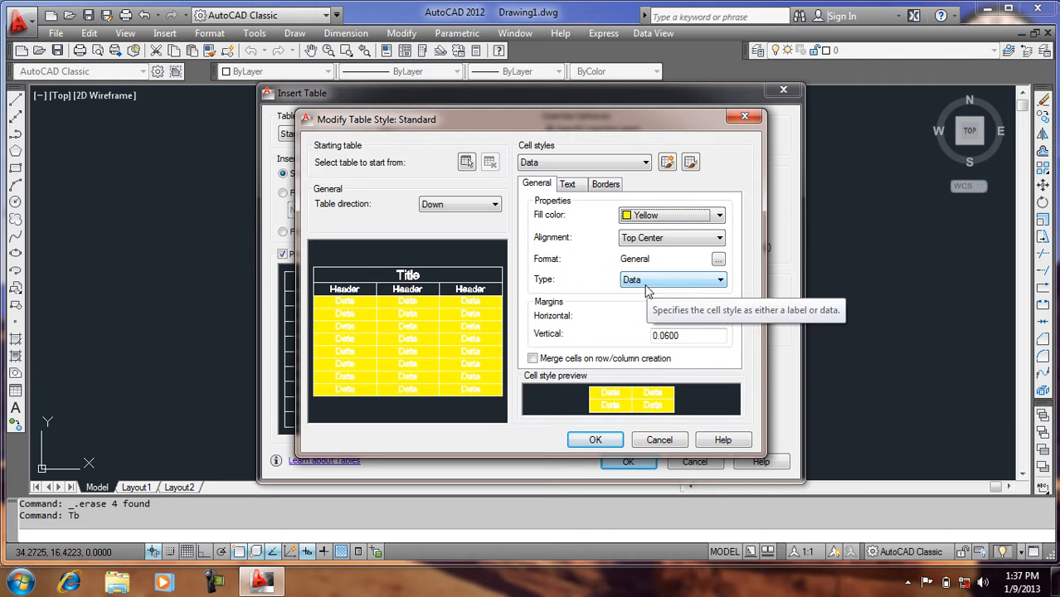
left_click(667, 245)
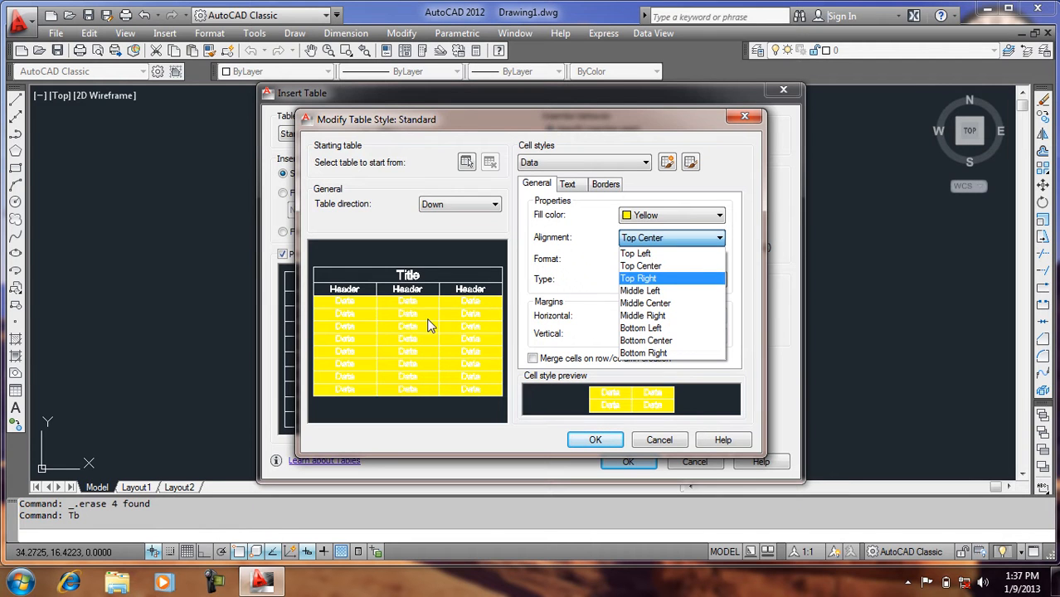
key("Up")
key("Up")
key("Return")
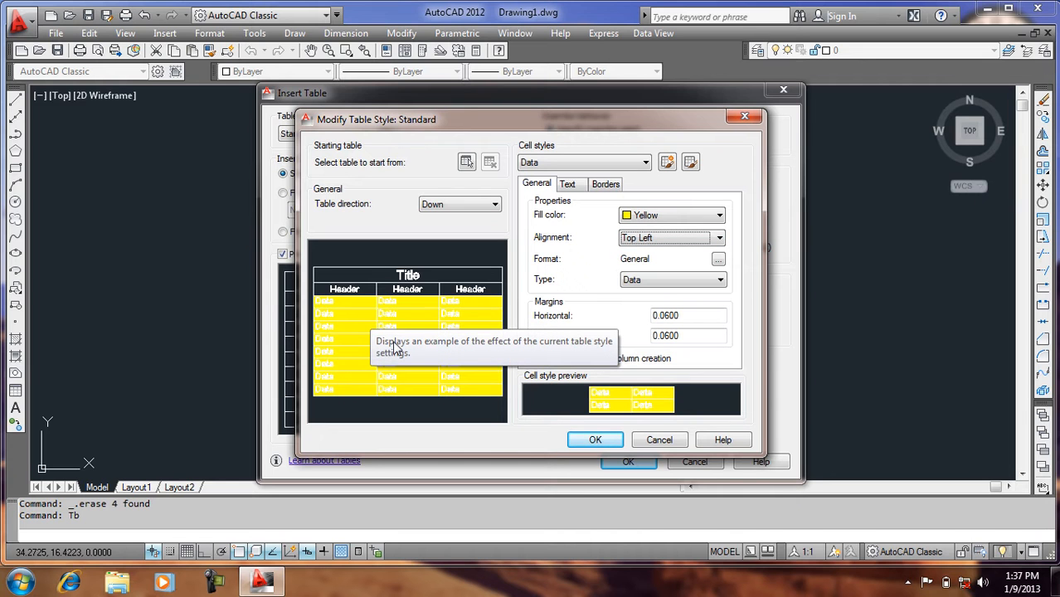
- Set the Data cell style's alignment back to Top Center and check the options for its cell type
left_click(650, 240)
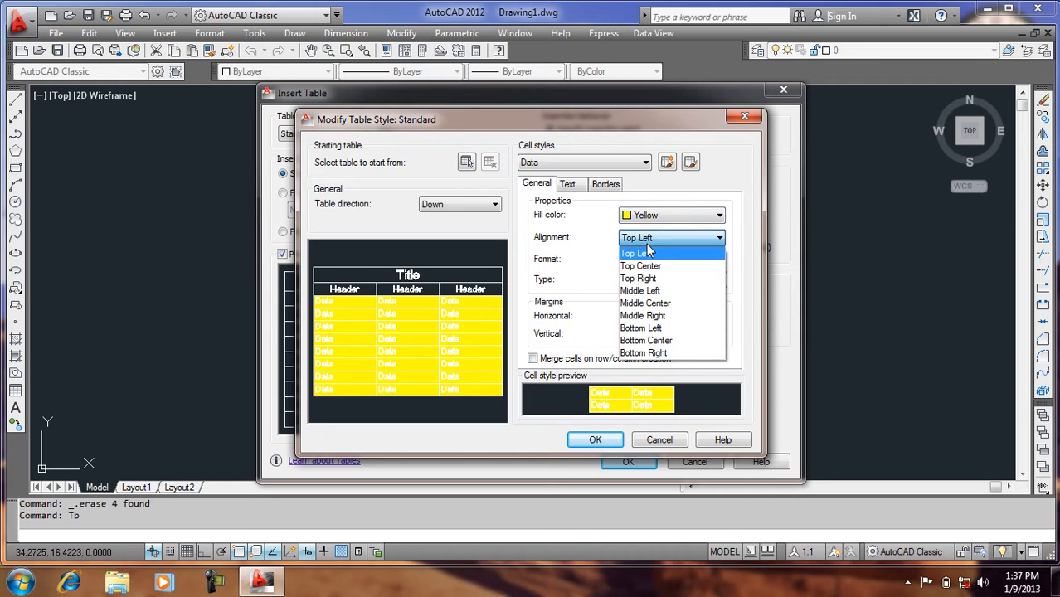
left_click(643, 266)
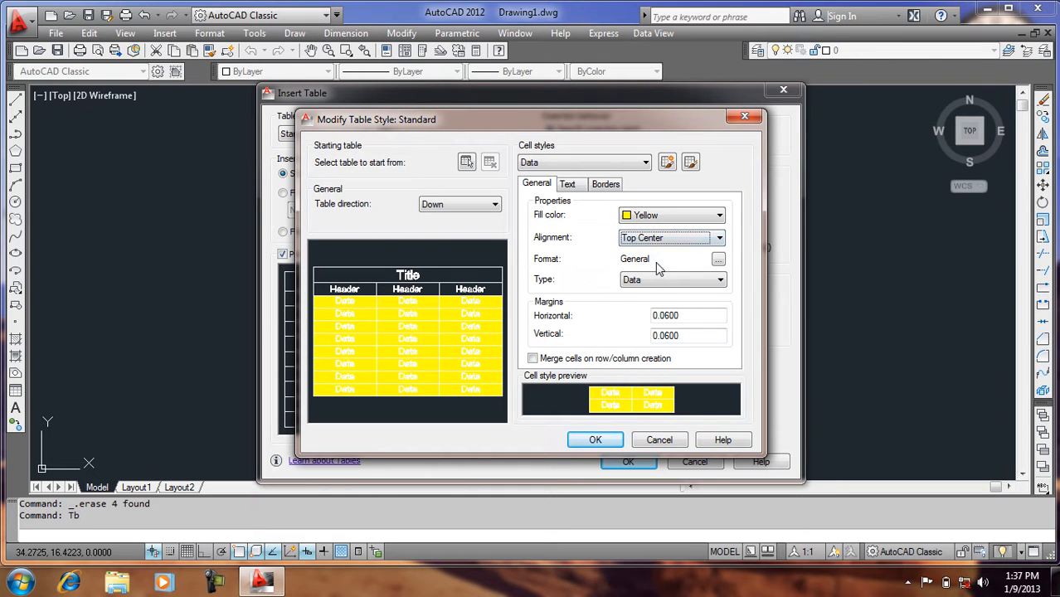
left_click(666, 280)
left_click(666, 287)
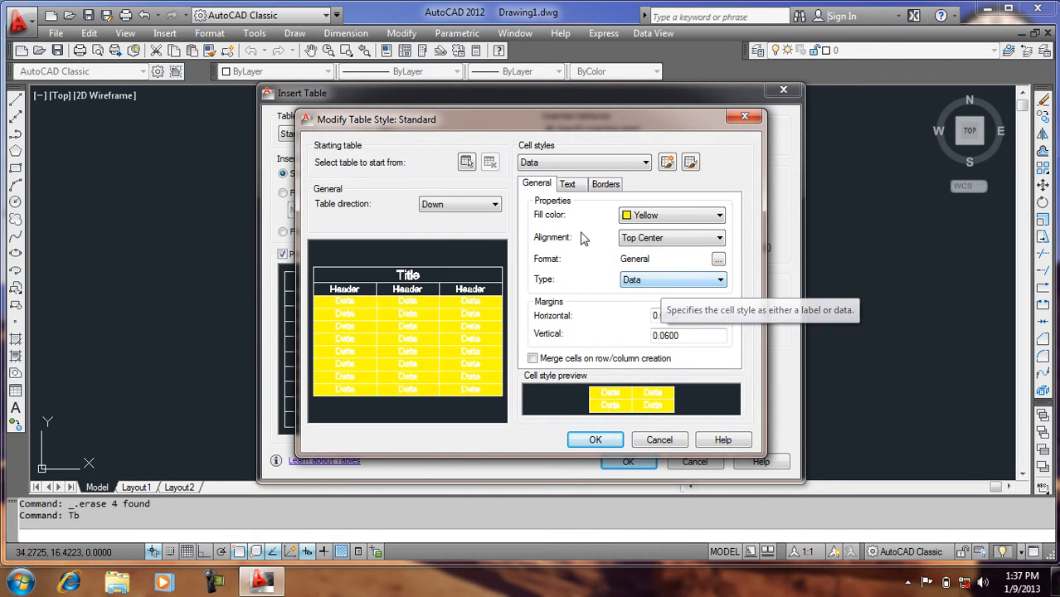
- Try fonts such as Bodoni MT, bold.shx and Brush Script MT for the Data cells' Standard text style, and discard the change
left_click(567, 186)
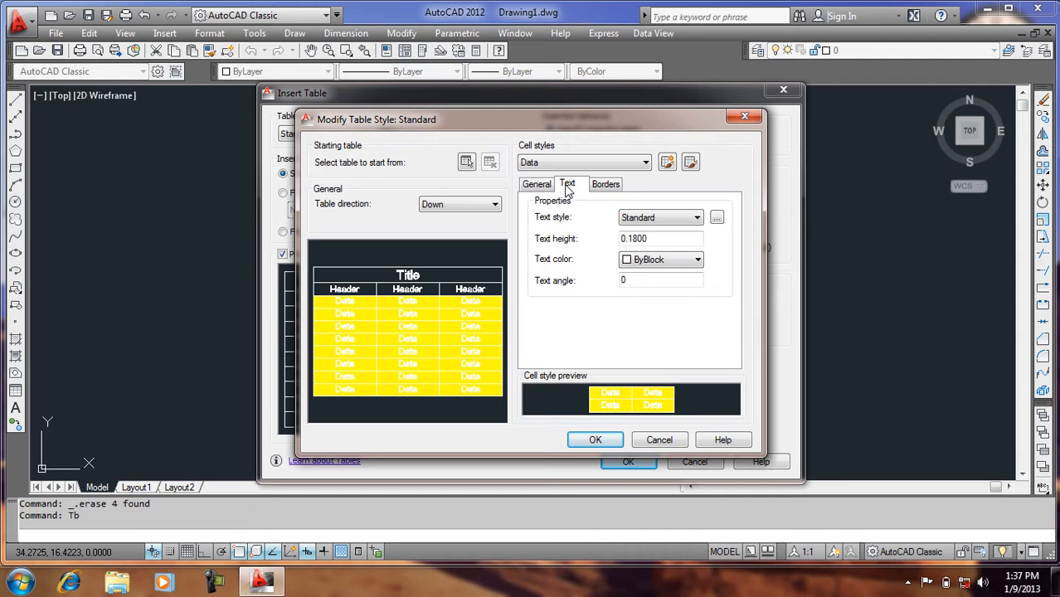
left_click(717, 217)
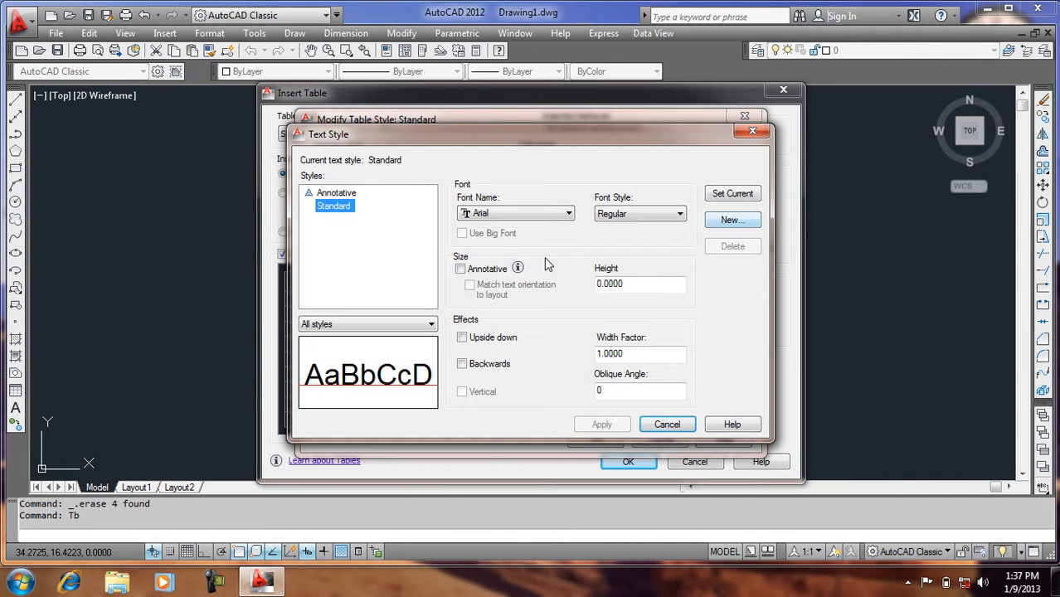
left_click(545, 218)
scroll(545, 249, "down", 5)
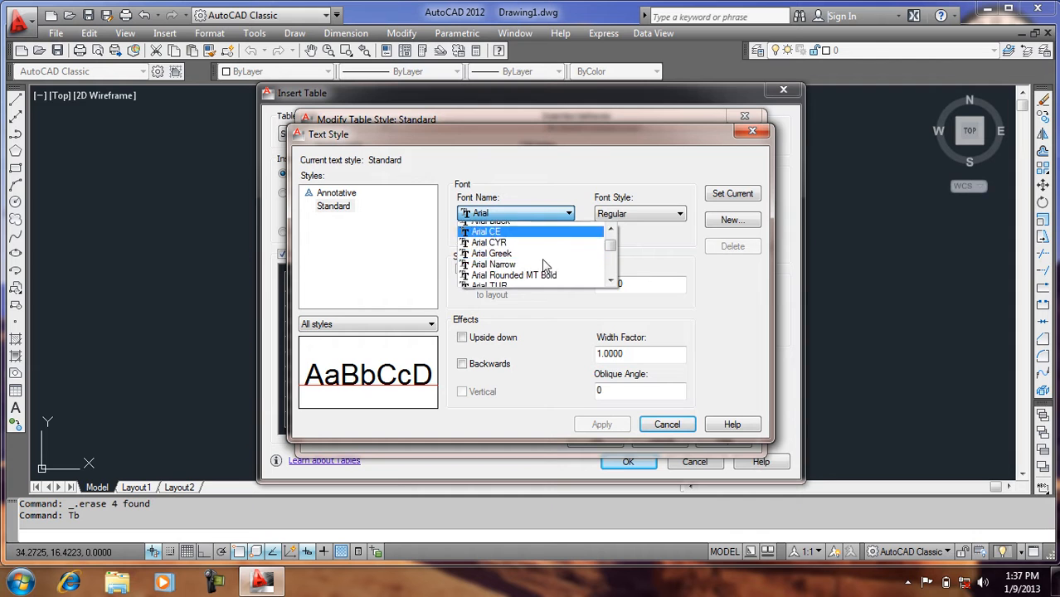
left_click(552, 345)
scroll(551, 345, "down", 3)
scroll(551, 345, "up", 2)
scroll(549, 344, "up", 2)
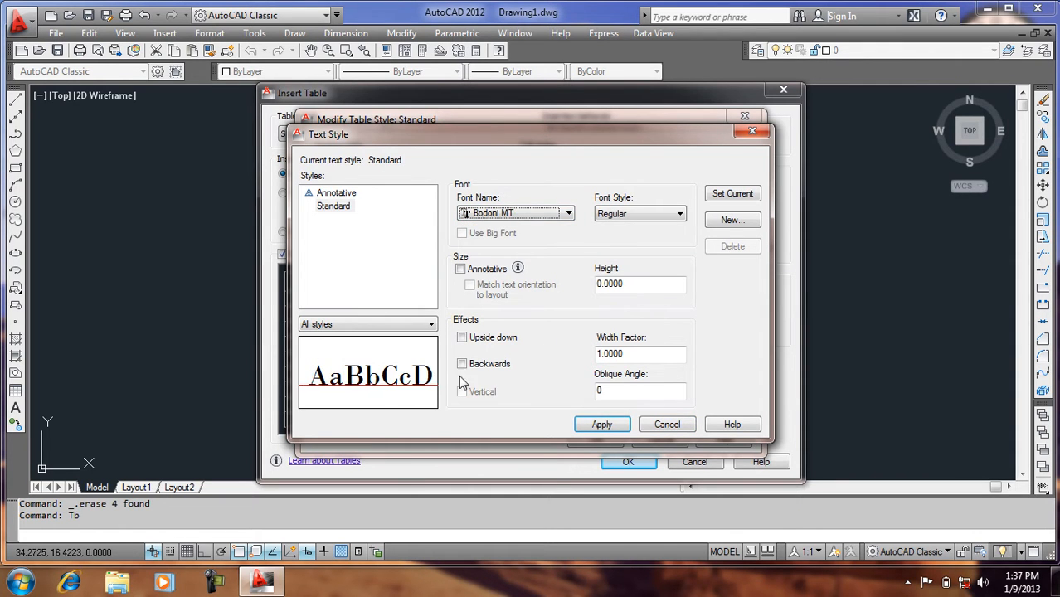
scroll(552, 338, "down", 2)
scroll(552, 338, "down", 8)
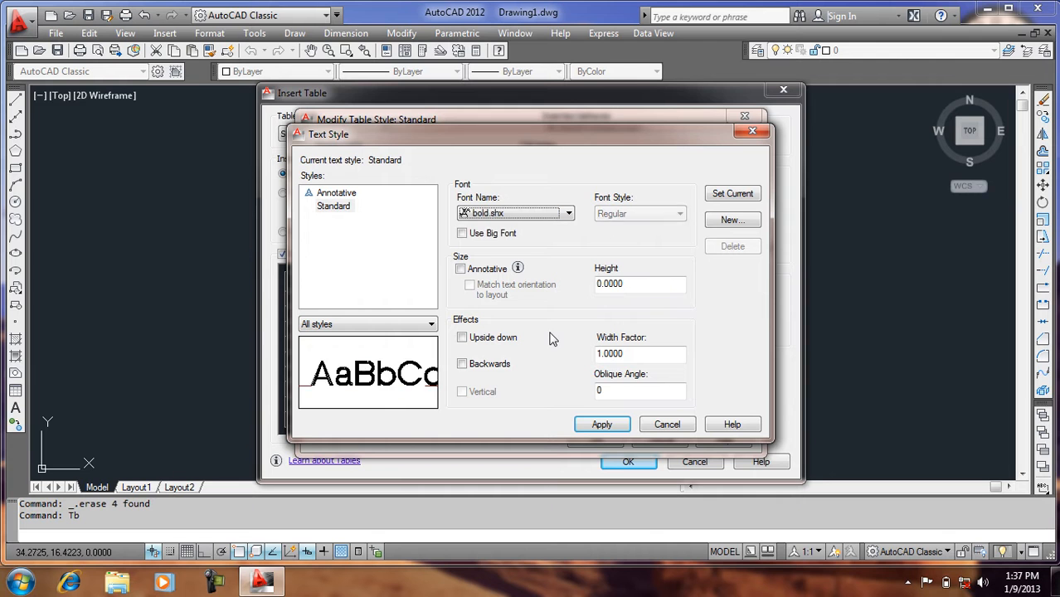
scroll(552, 338, "down", 2)
scroll(552, 339, "up", 2)
scroll(552, 338, "down", 1)
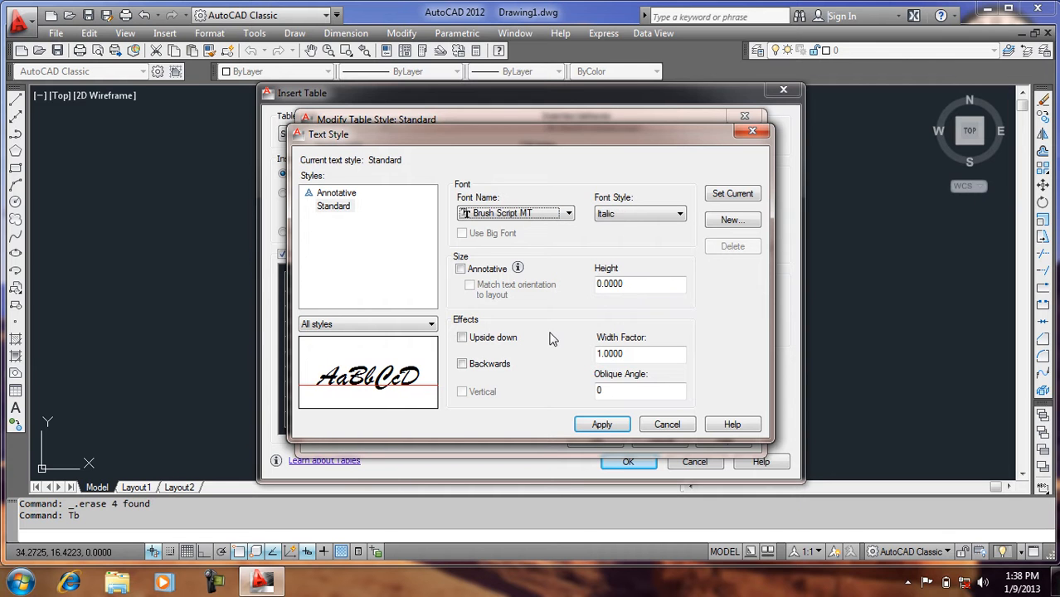
left_click(612, 216)
left_click(546, 249)
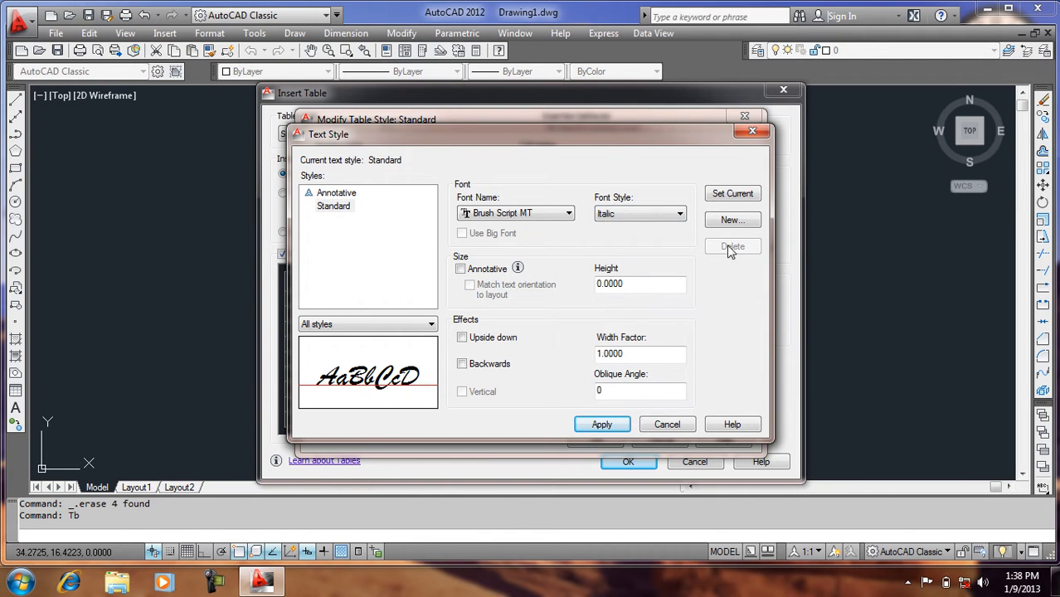
left_click(667, 425)
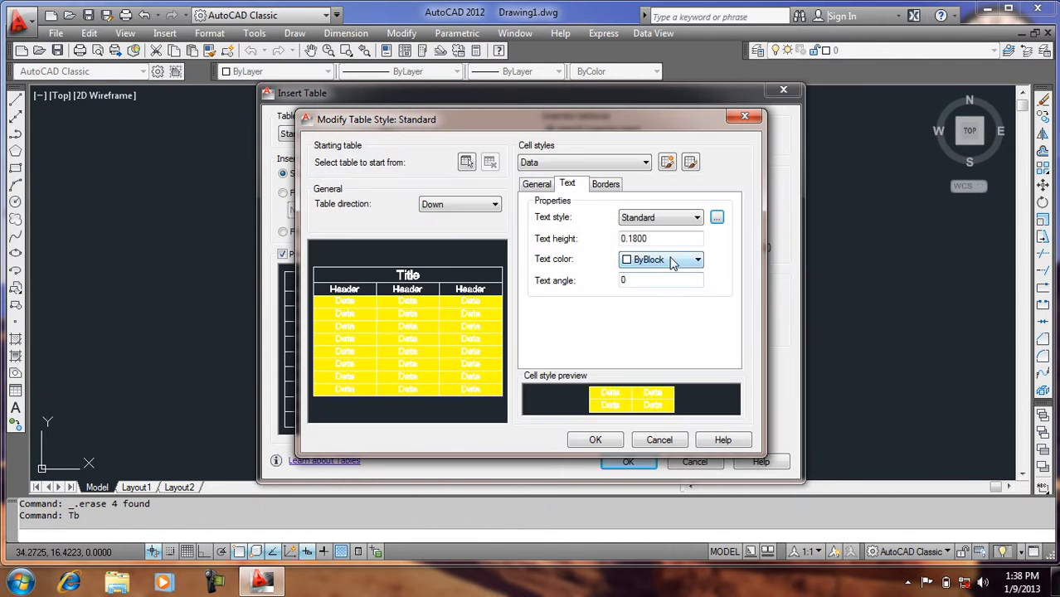
- Set the Data cell style's text to height 1, color Red and angle 45
left_click_drag(663, 238, 587, 254)
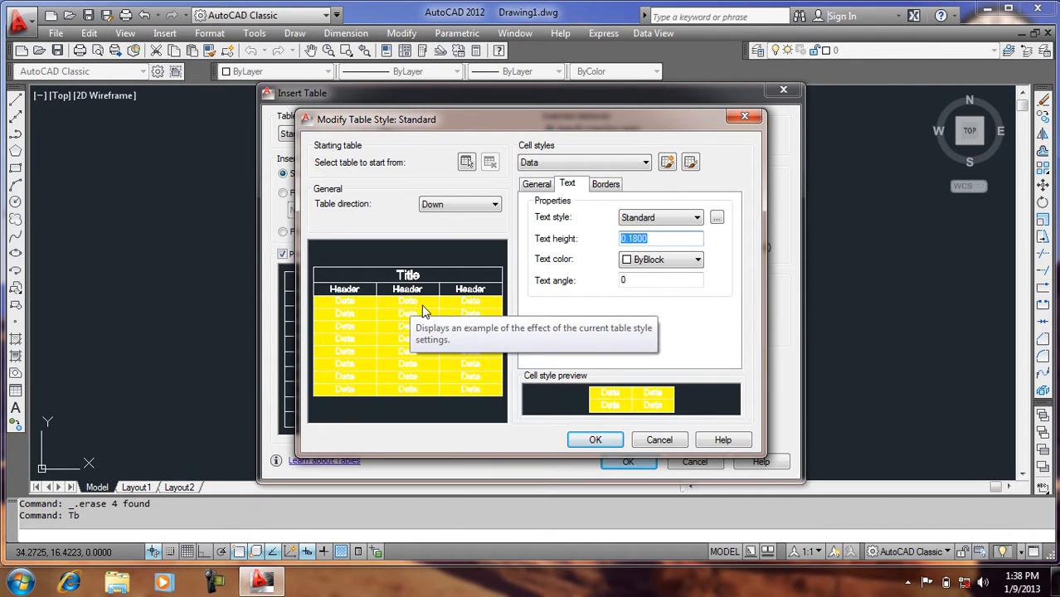
type("1")
left_click(685, 261)
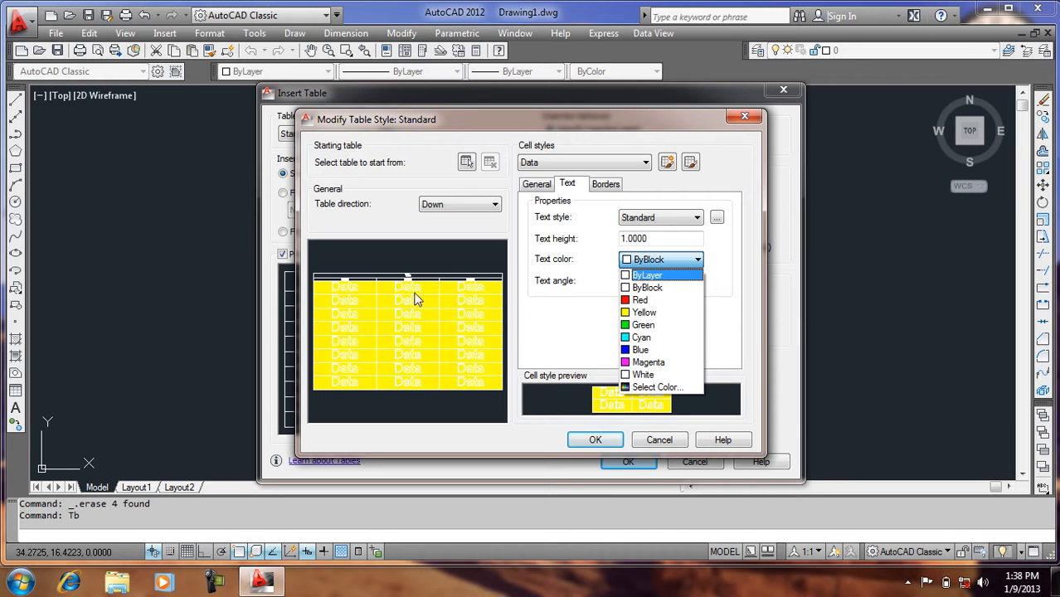
left_click(639, 299)
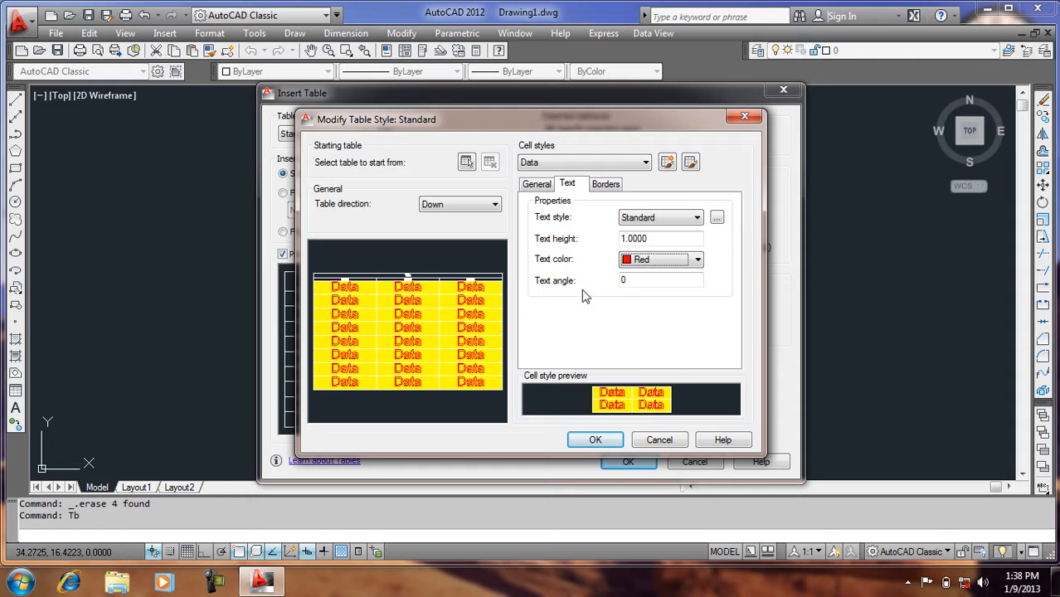
double_click(632, 283)
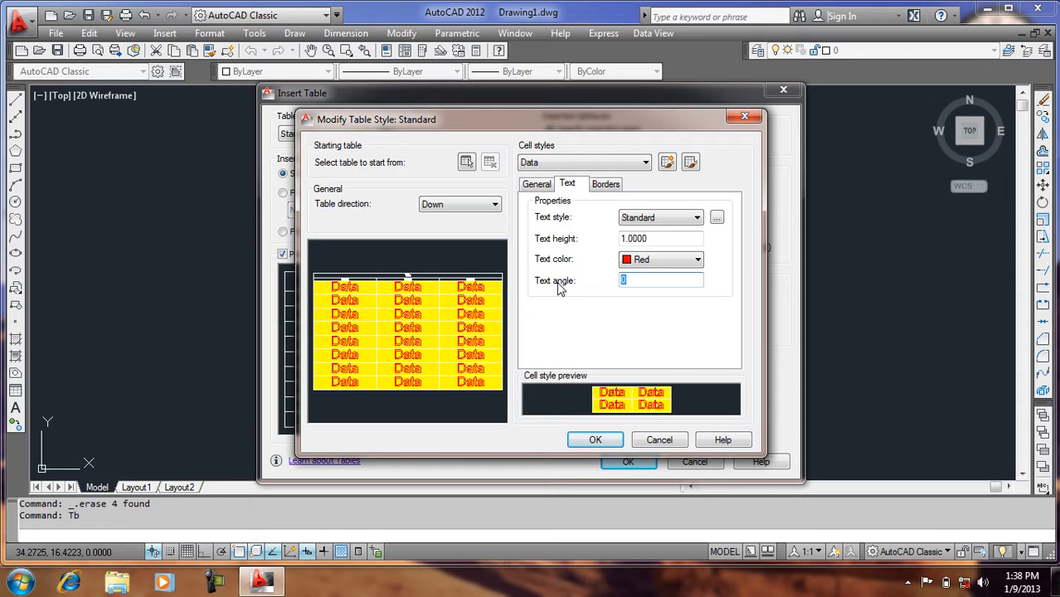
left_click(659, 237)
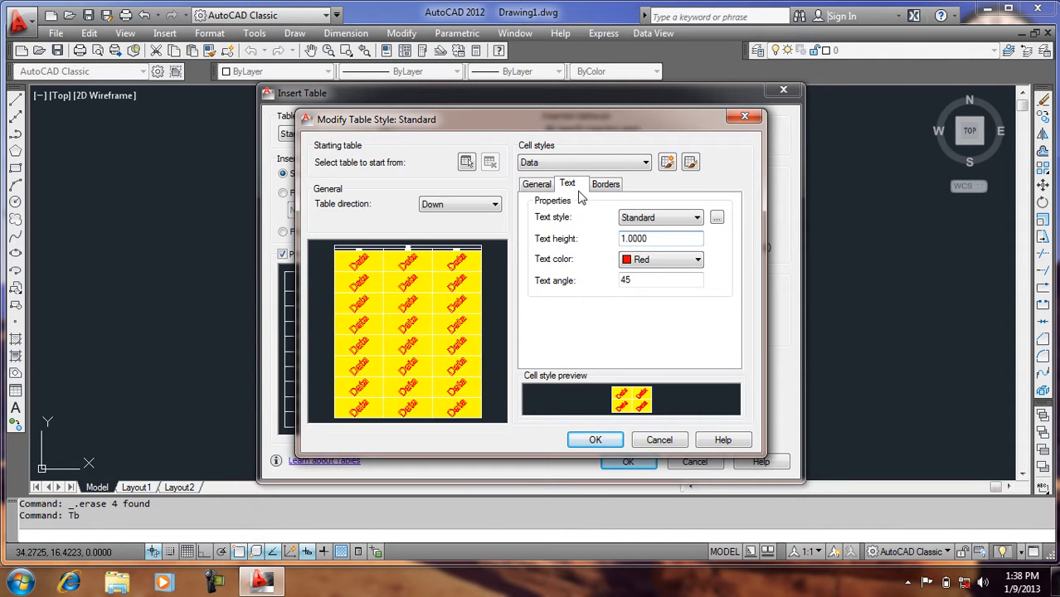
- Set the Data cell style's border lineweight to 0.53 mm and apply it to all borders
left_click(603, 186)
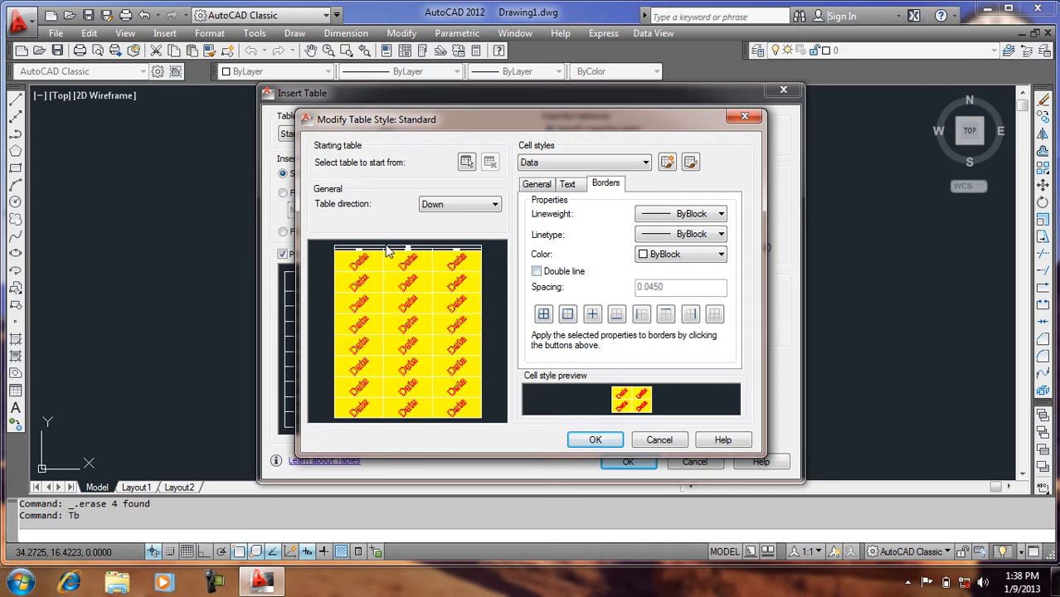
left_click(671, 216)
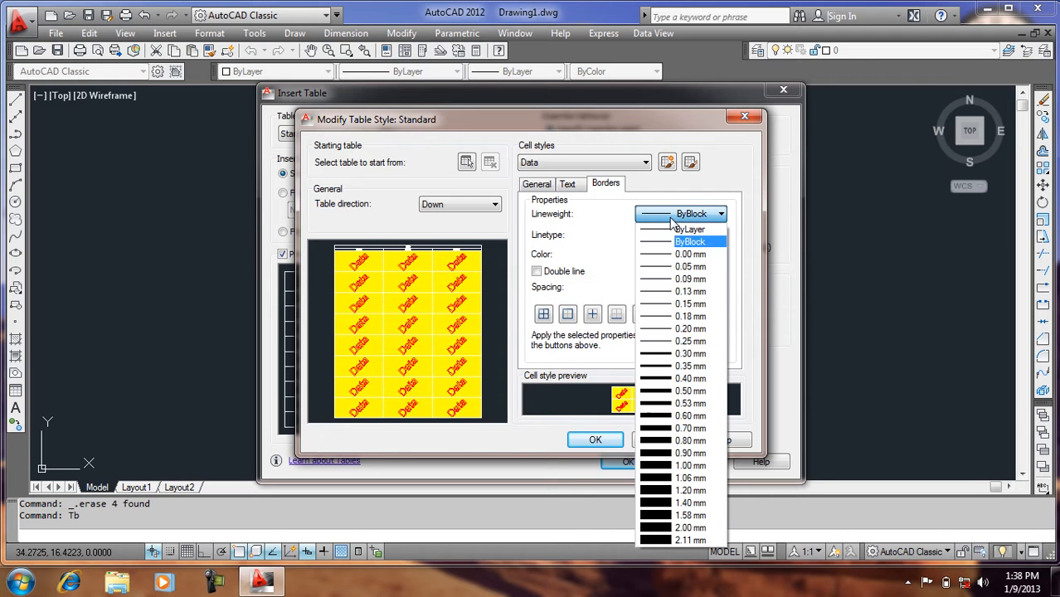
left_click(688, 404)
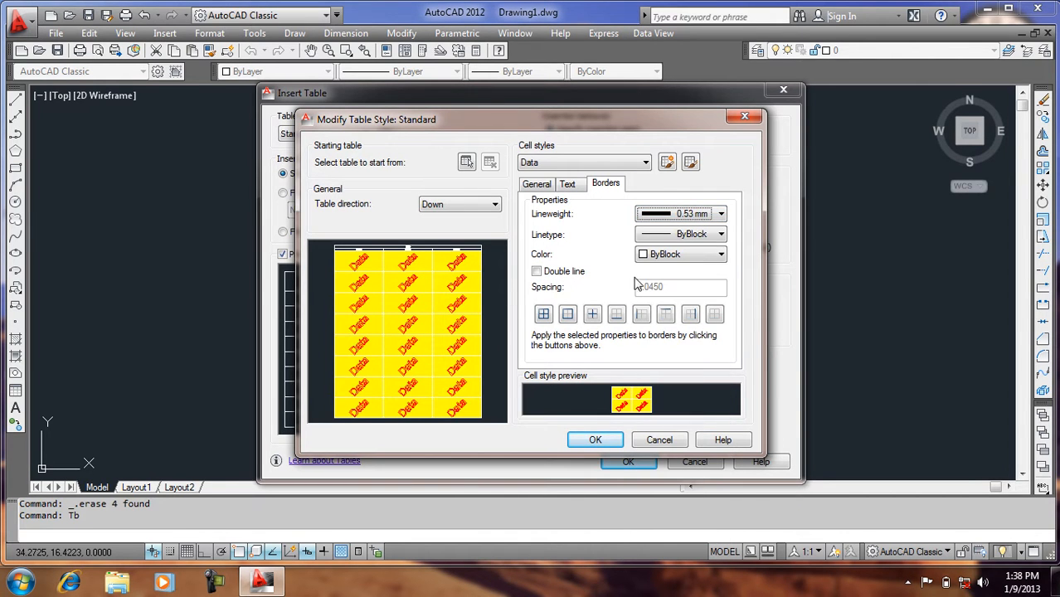
left_click(544, 315)
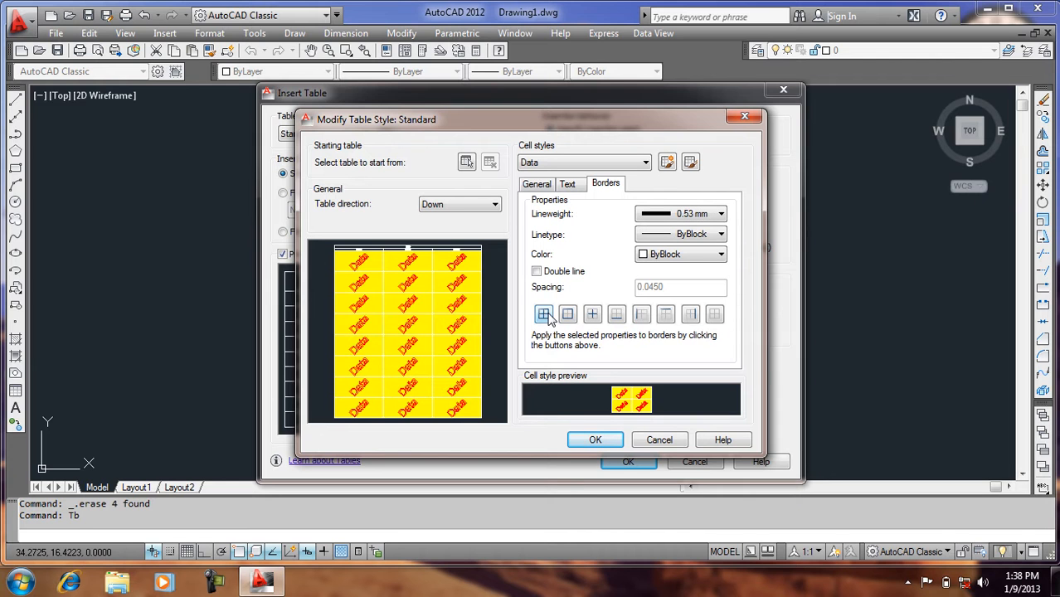
- Load the FENCELINE1 linetype and apply it to all borders of the Data cell style
left_click(670, 236)
left_click(673, 287)
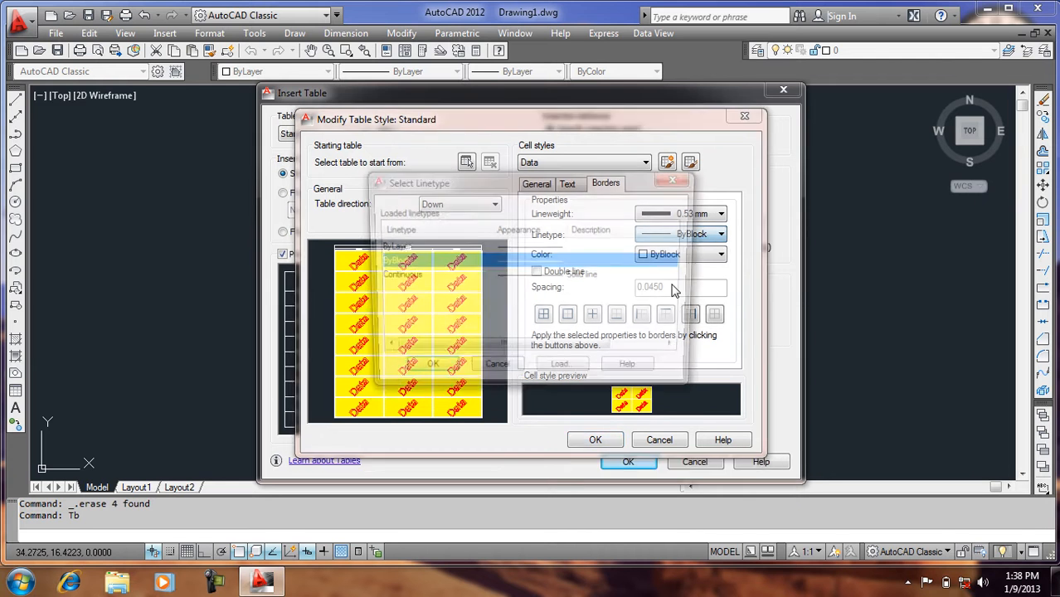
left_click(559, 373)
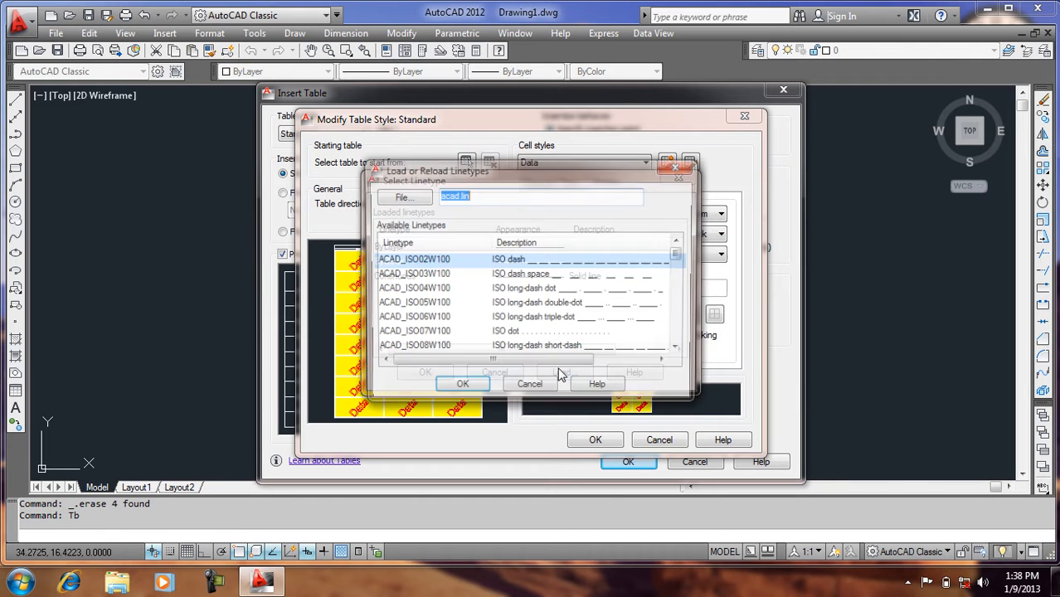
left_click(585, 303)
scroll(585, 305, "down", 1)
scroll(584, 332, "down", 9)
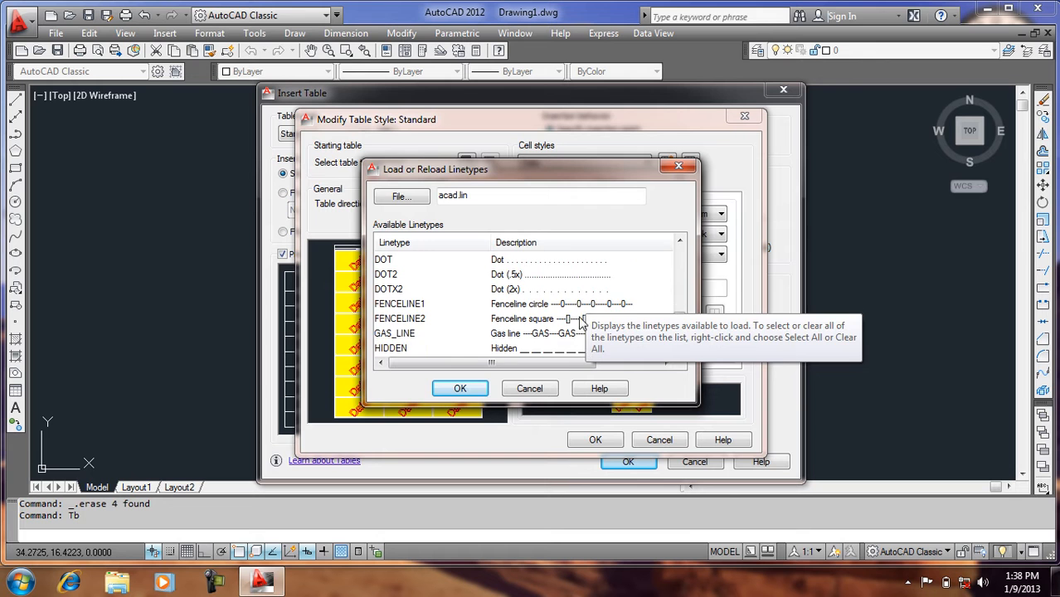
left_click(579, 305)
left_click(460, 389)
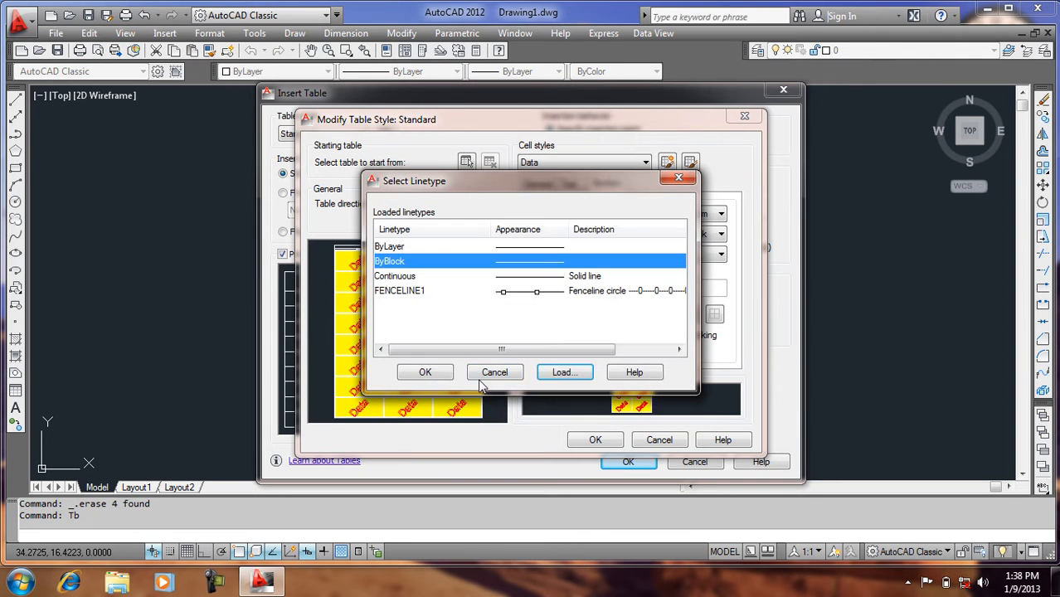
left_click(528, 292)
left_click(423, 372)
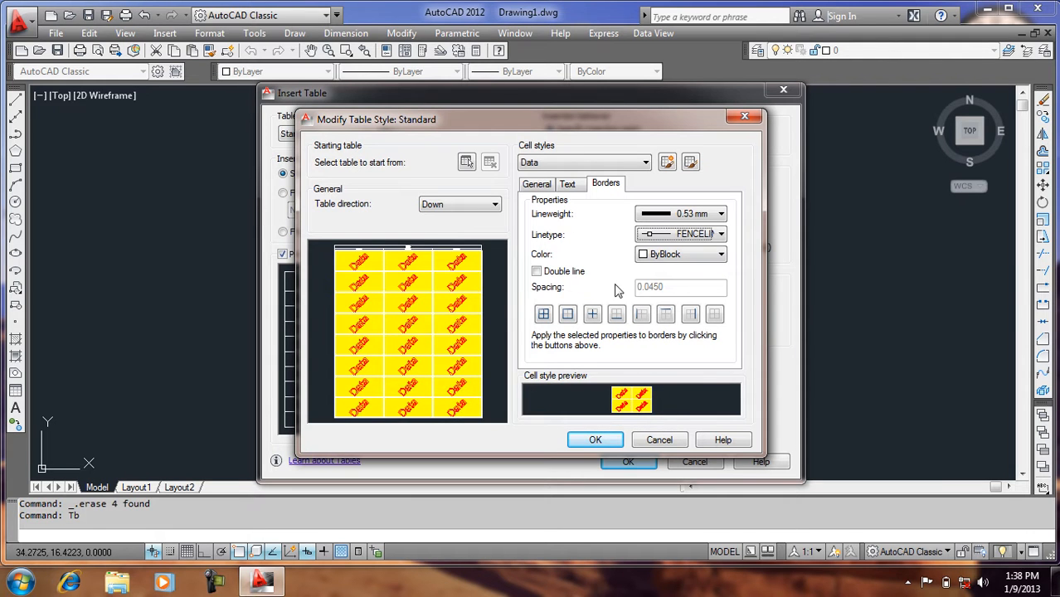
left_click(545, 317)
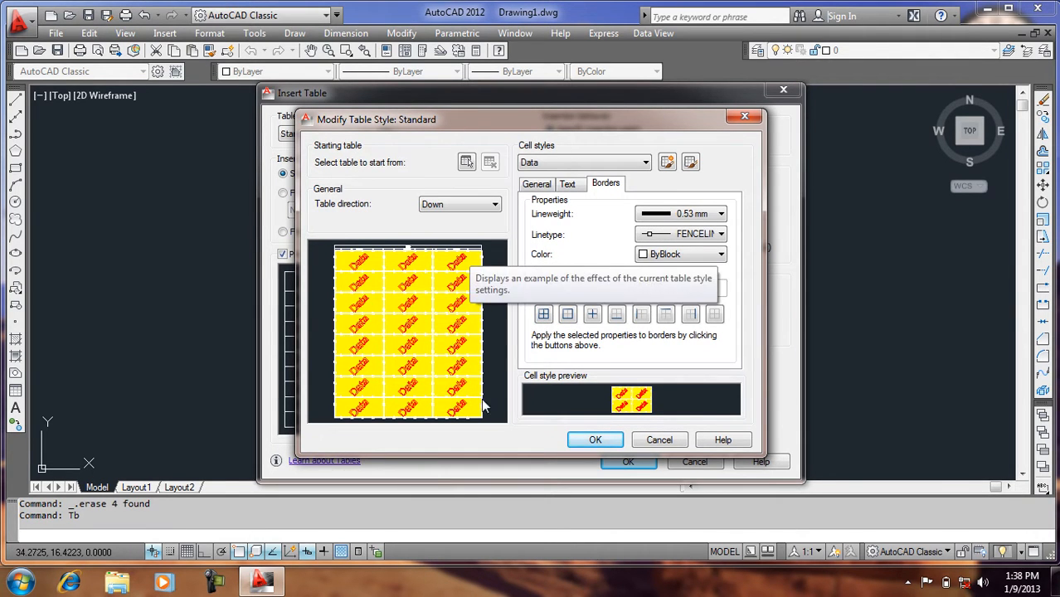
- Set the Data cell style's border color to Cyan with a double line, applied to all borders
left_click(670, 258)
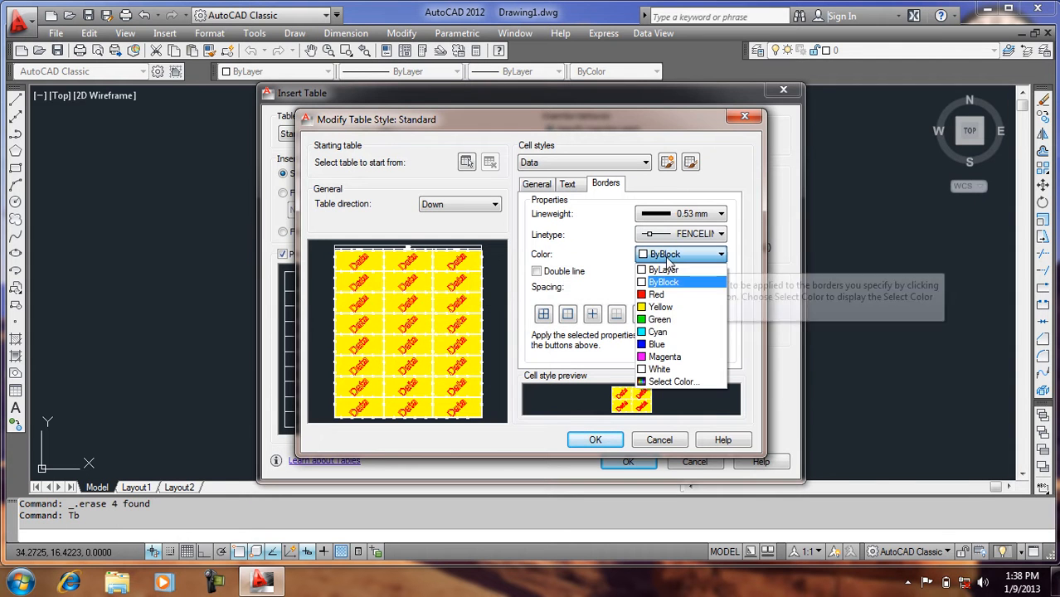
left_click(662, 332)
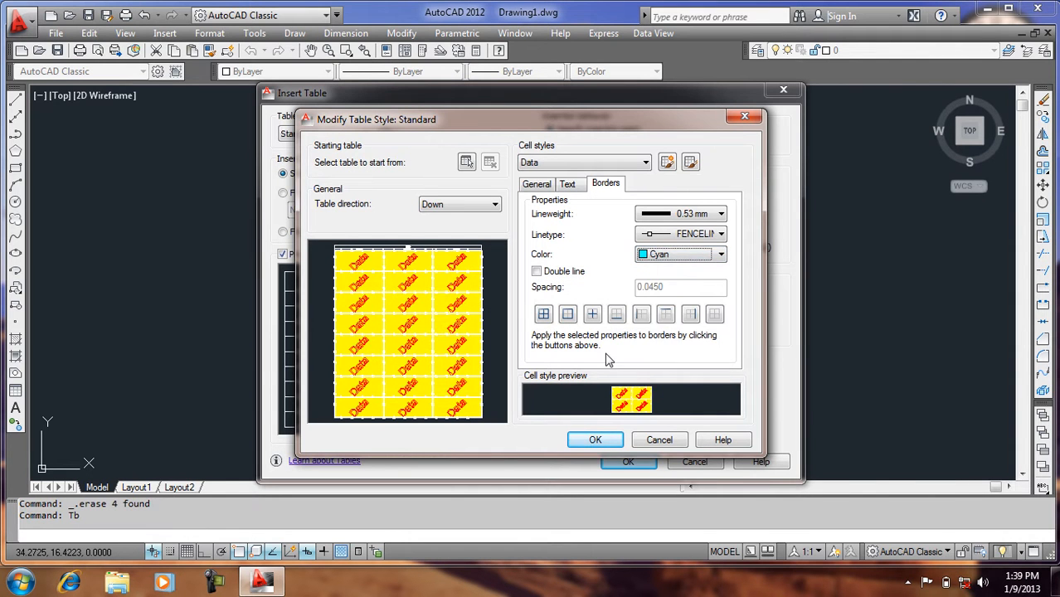
left_click(544, 315)
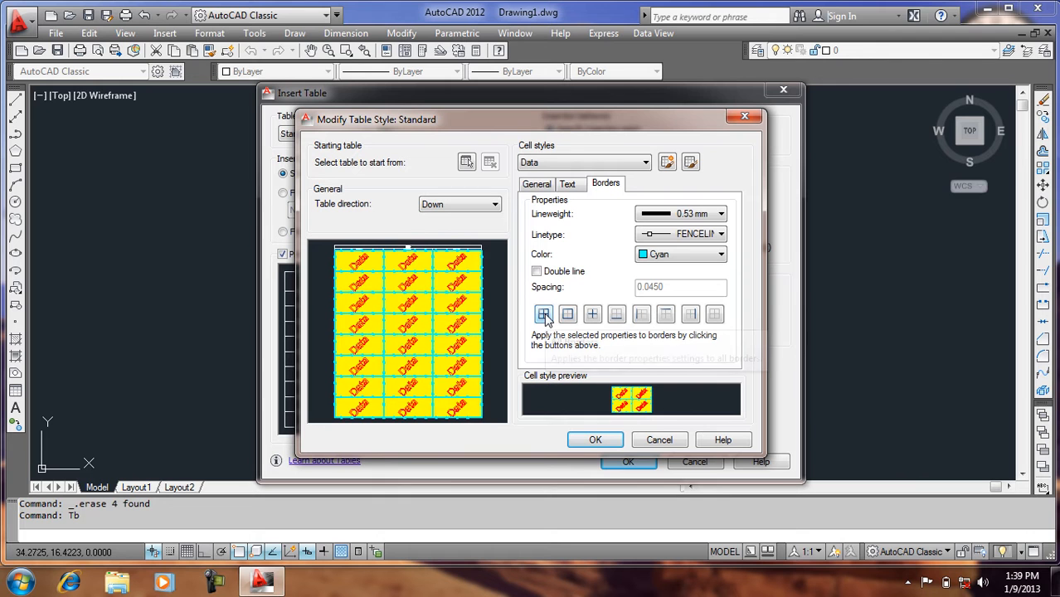
left_click(536, 271)
left_click(545, 320)
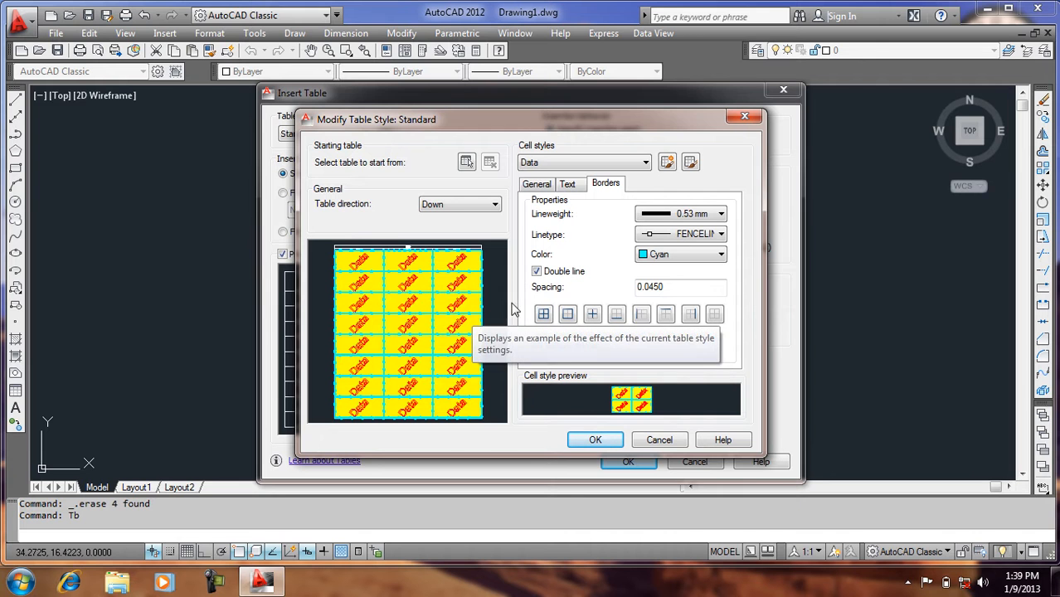
- Set the Header cell style's fill color to Cyan and check its alignment options
left_click(578, 163)
left_click(564, 186)
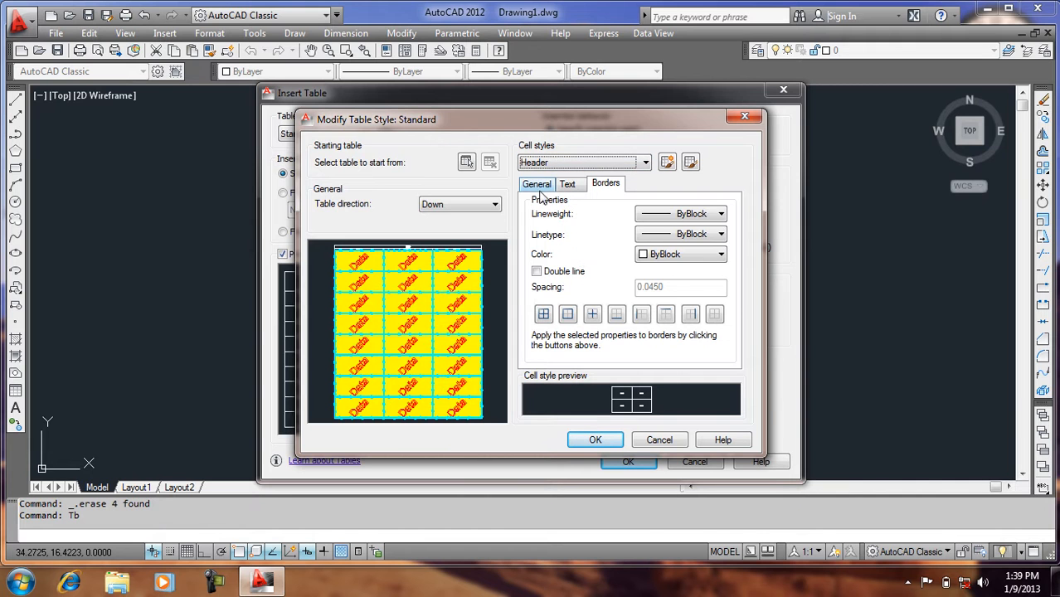
left_click(538, 186)
left_click(652, 218)
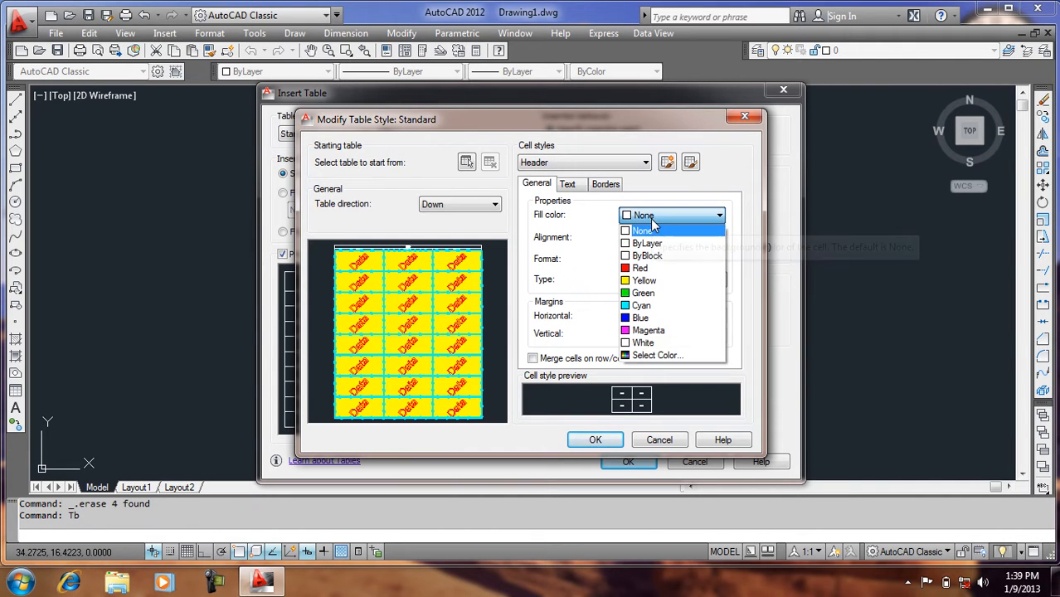
left_click(660, 308)
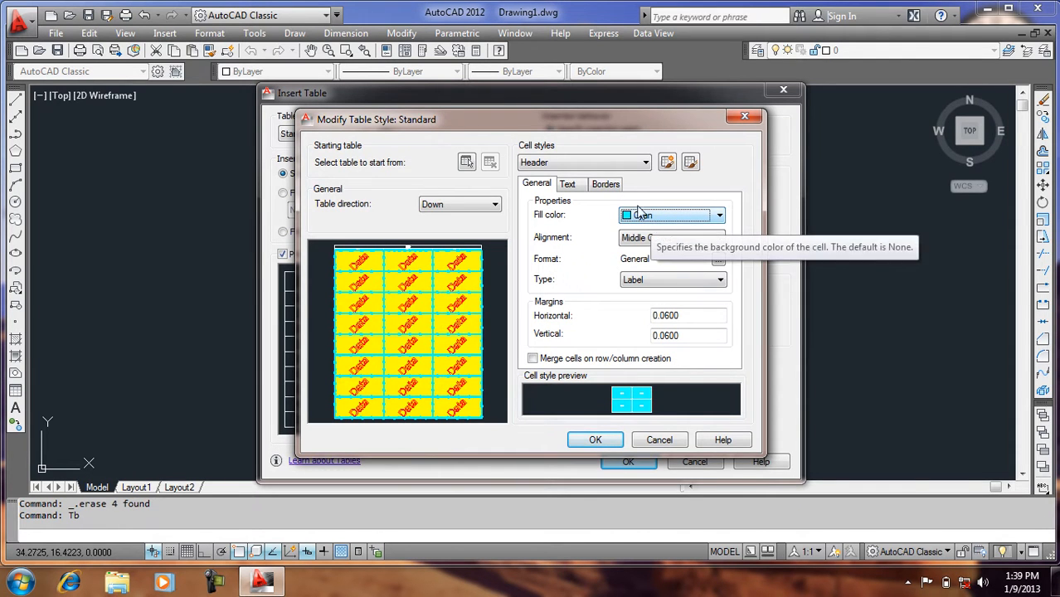
left_click(718, 239)
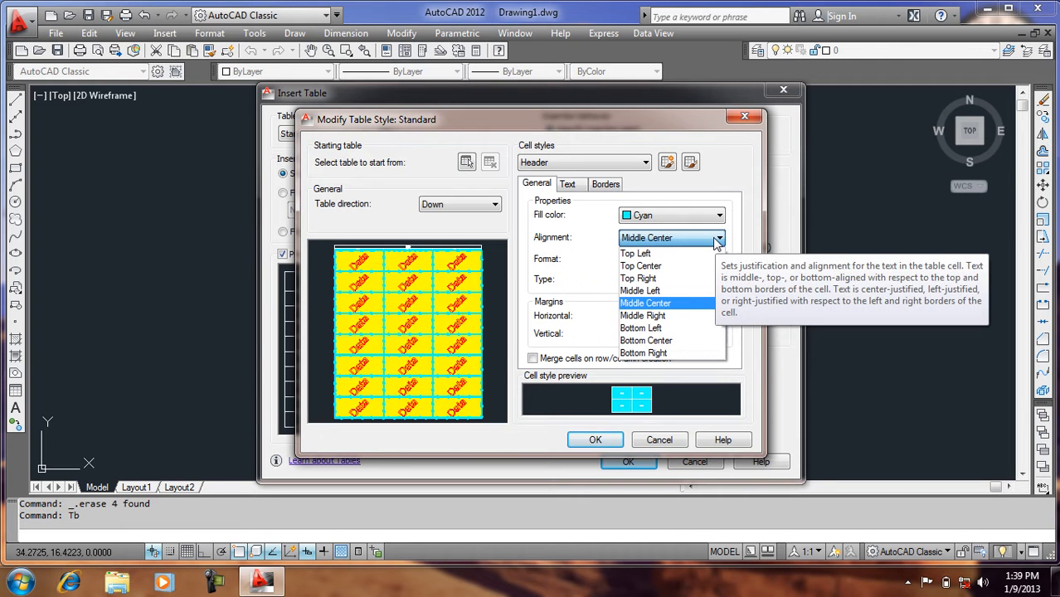
left_click(718, 239)
- Set the Header cell style's text height to 1
left_click(569, 184)
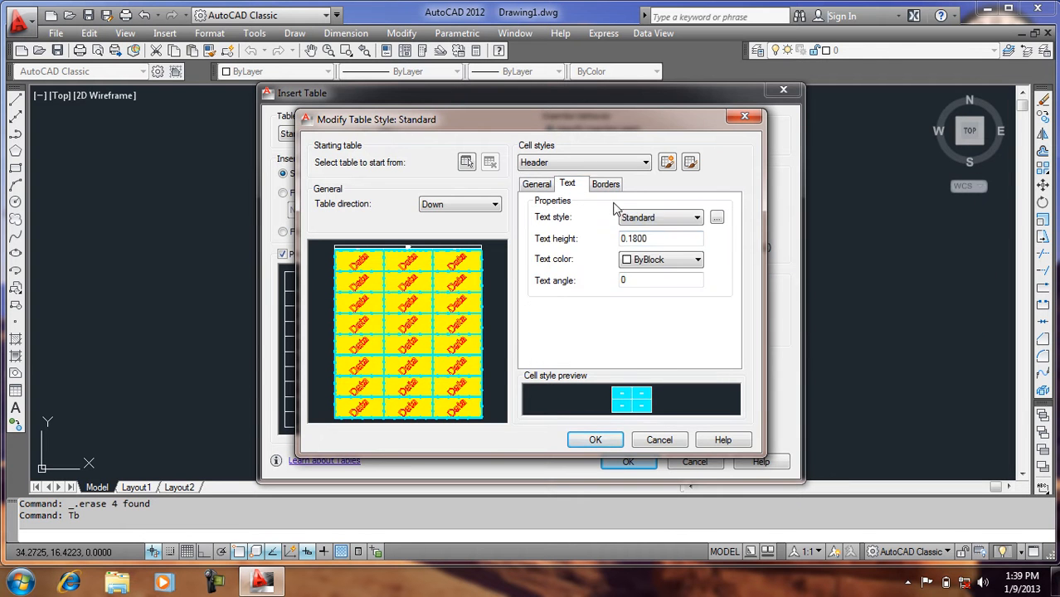
left_click(674, 241)
left_click_drag(651, 239, 594, 252)
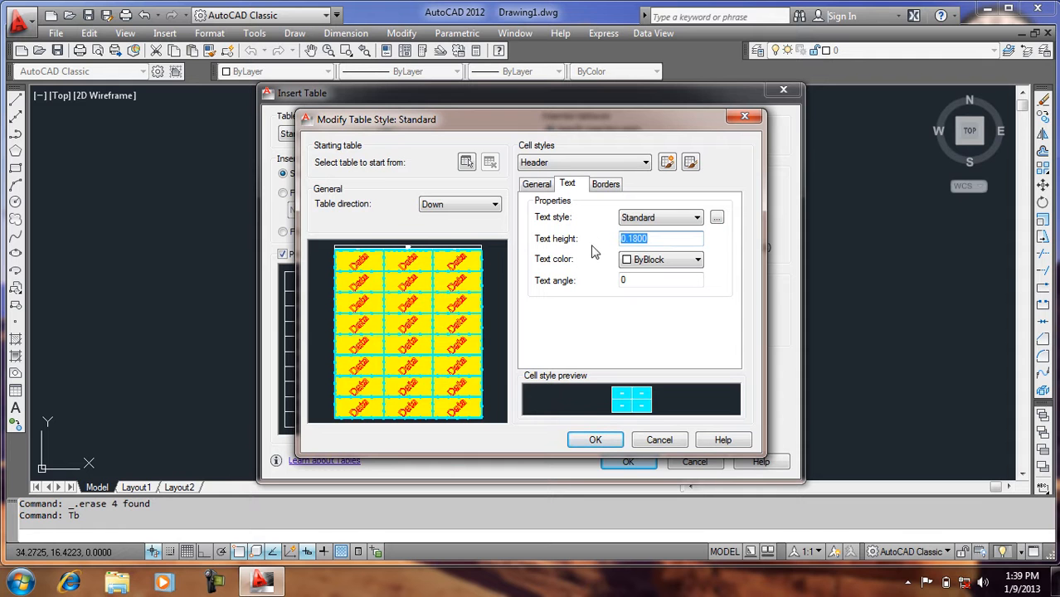
type("1")
left_click(660, 279)
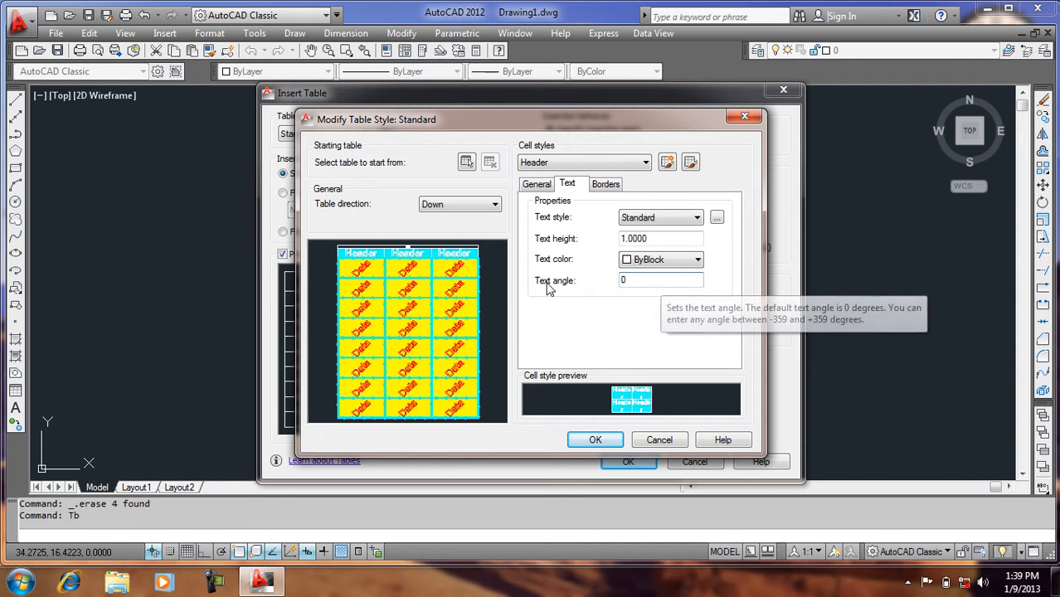
- Set the Header cell style's text color to Blue
left_click(645, 260)
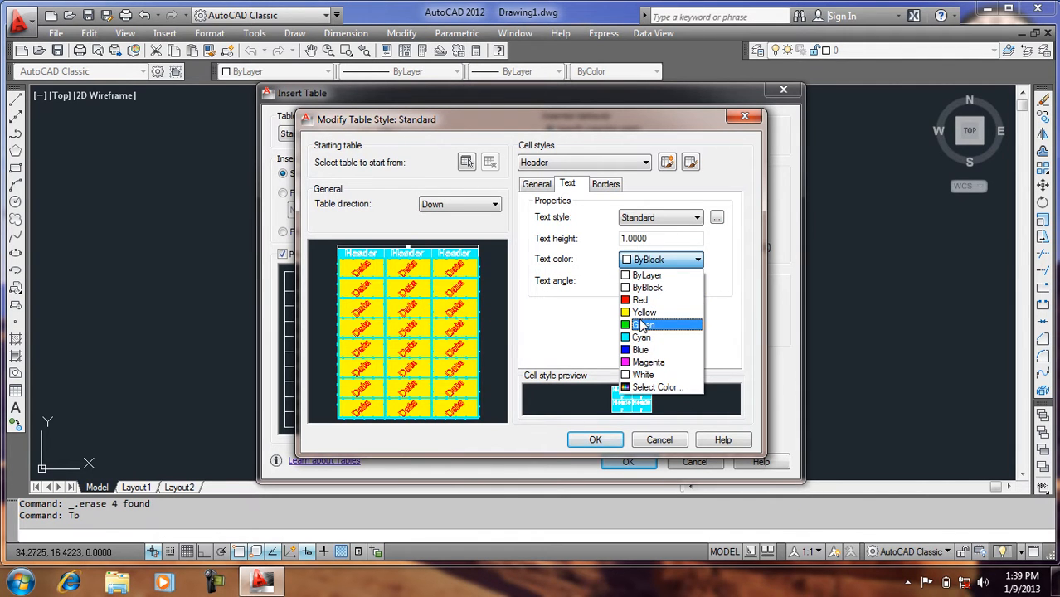
left_click(643, 326)
left_click(649, 264)
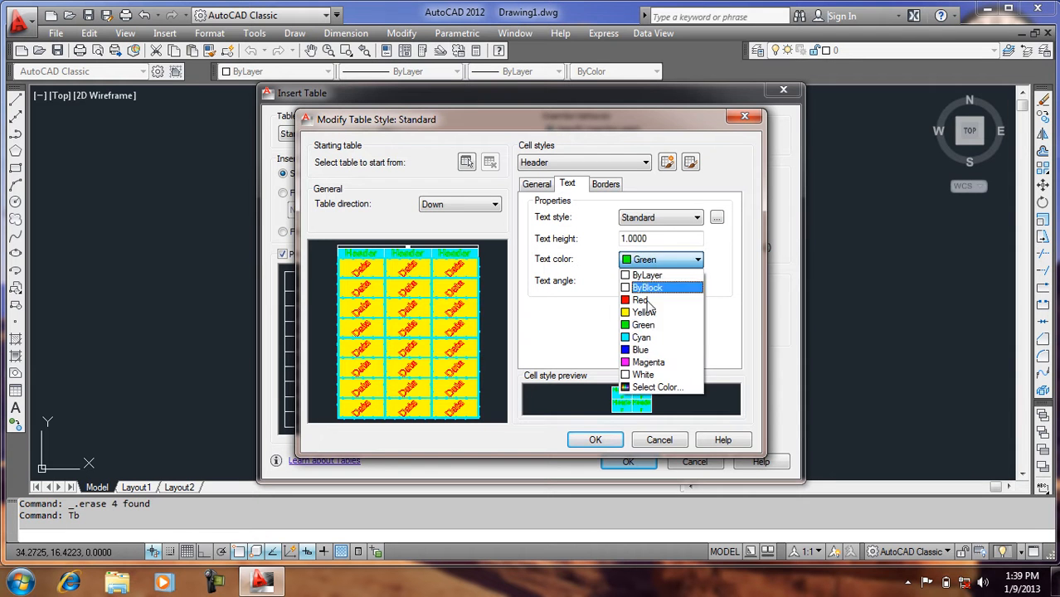
left_click(648, 351)
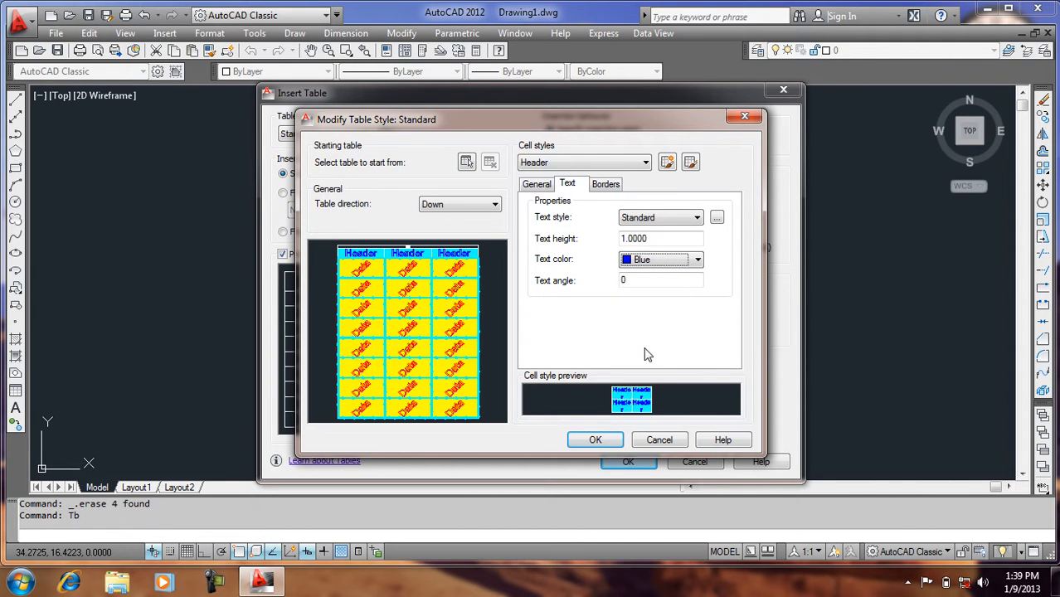
left_click(648, 281)
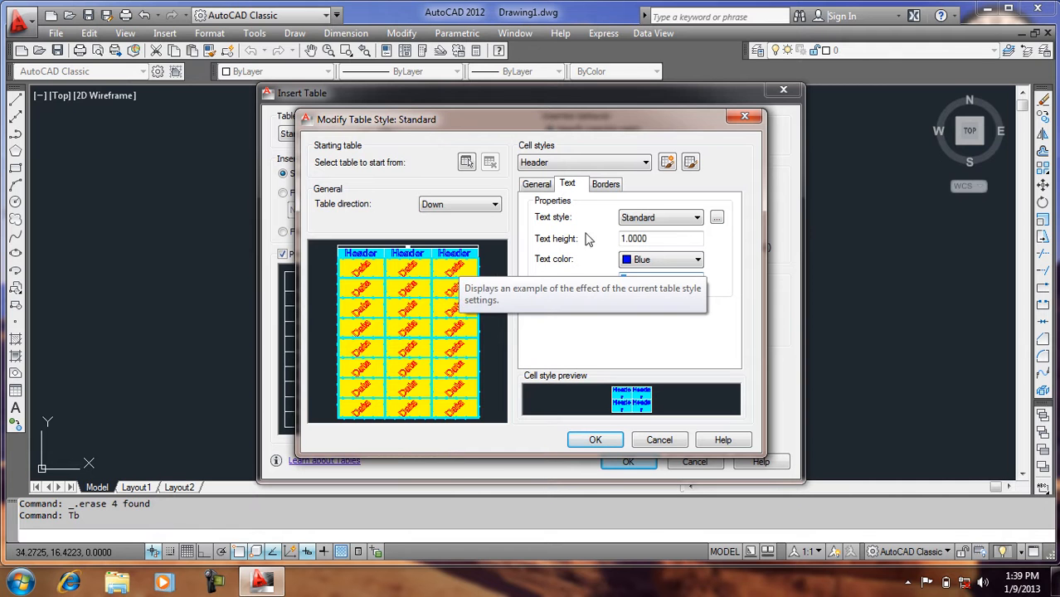
- Set the Header cell style's border color to Yellow with a double line, applied to all borders
left_click(605, 184)
left_click(672, 216)
left_click(674, 233)
left_click(680, 247)
left_click(671, 254)
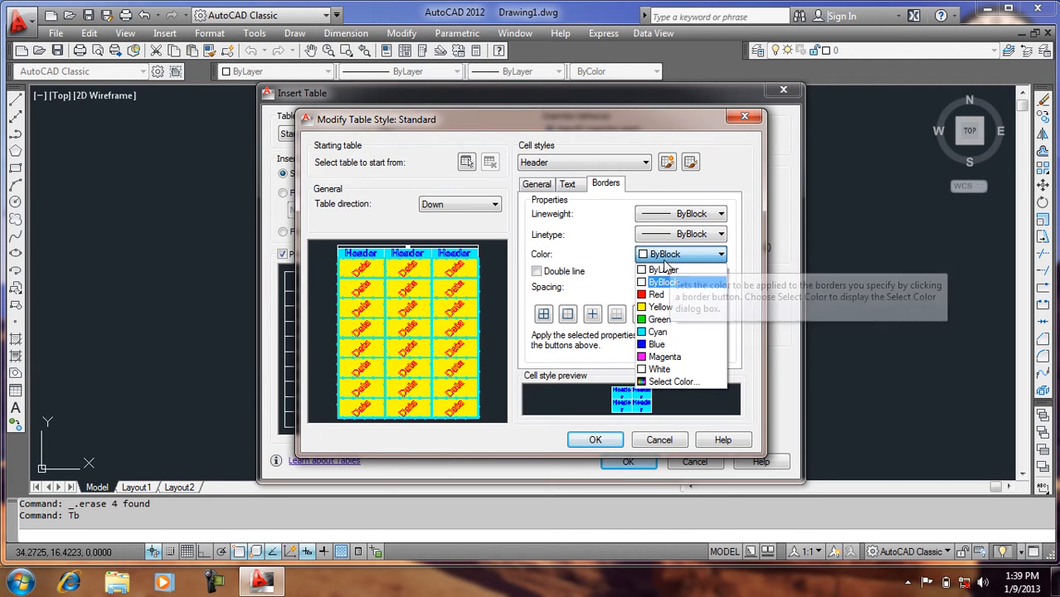
left_click(657, 308)
left_click(544, 315)
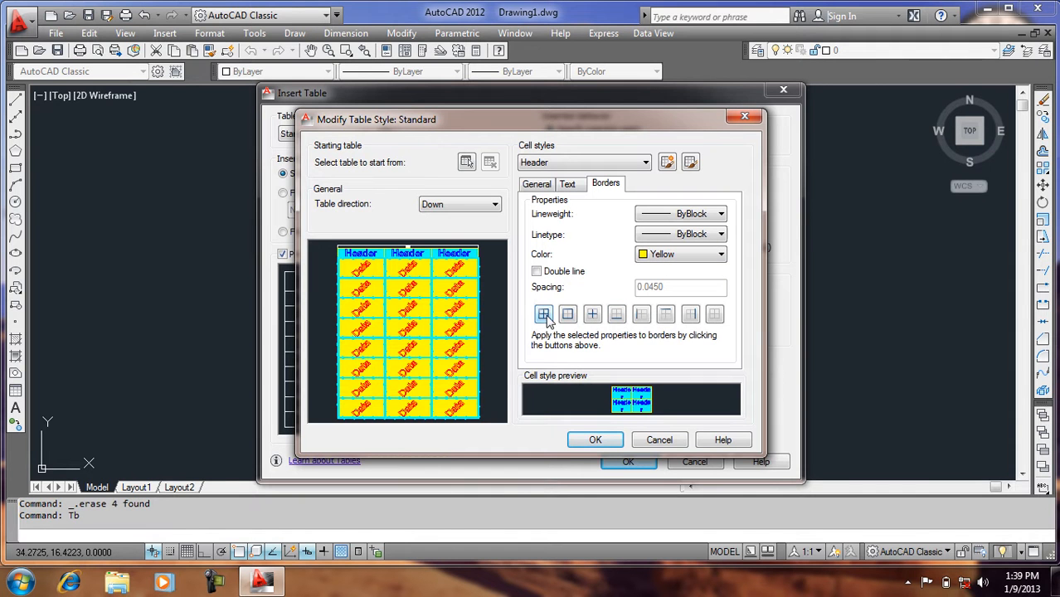
left_click(537, 272)
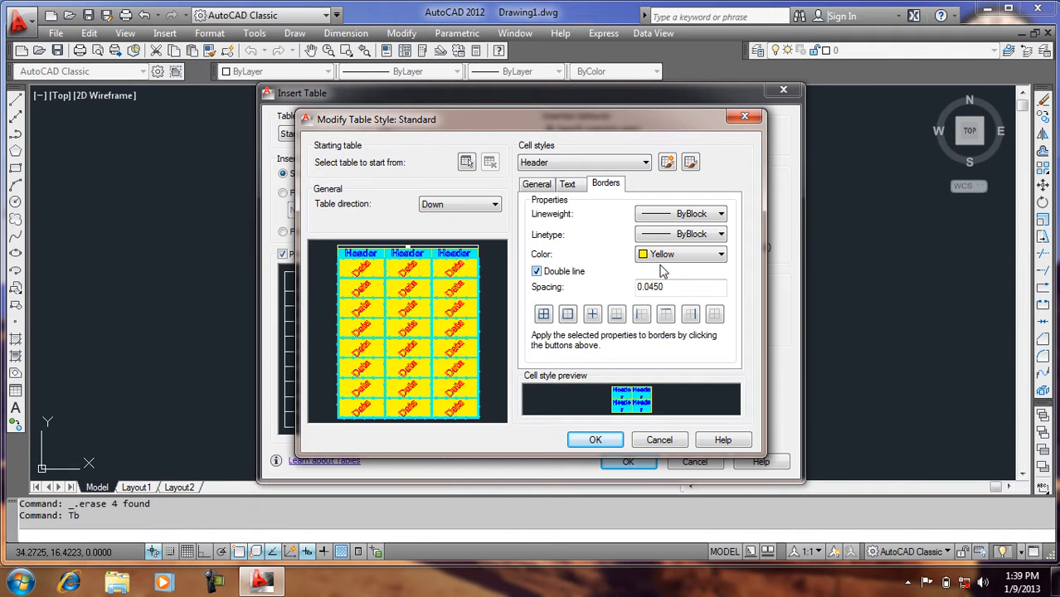
left_click(544, 314)
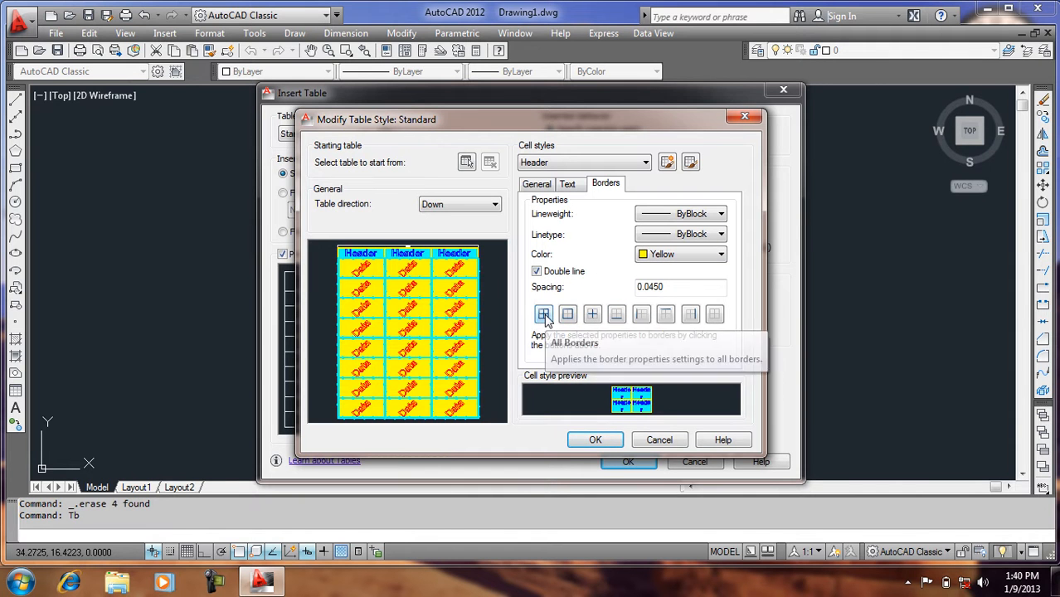
- Set the Title cell style's fill color to DIC 5 from the DIC COLOR GUIDE(R) color book
left_click(563, 165)
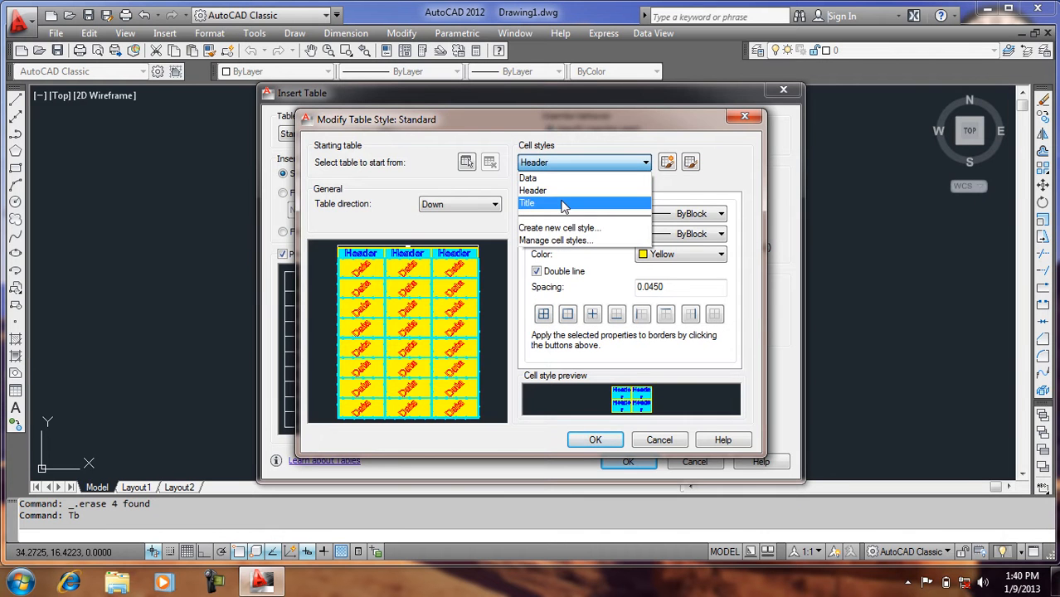
left_click(564, 203)
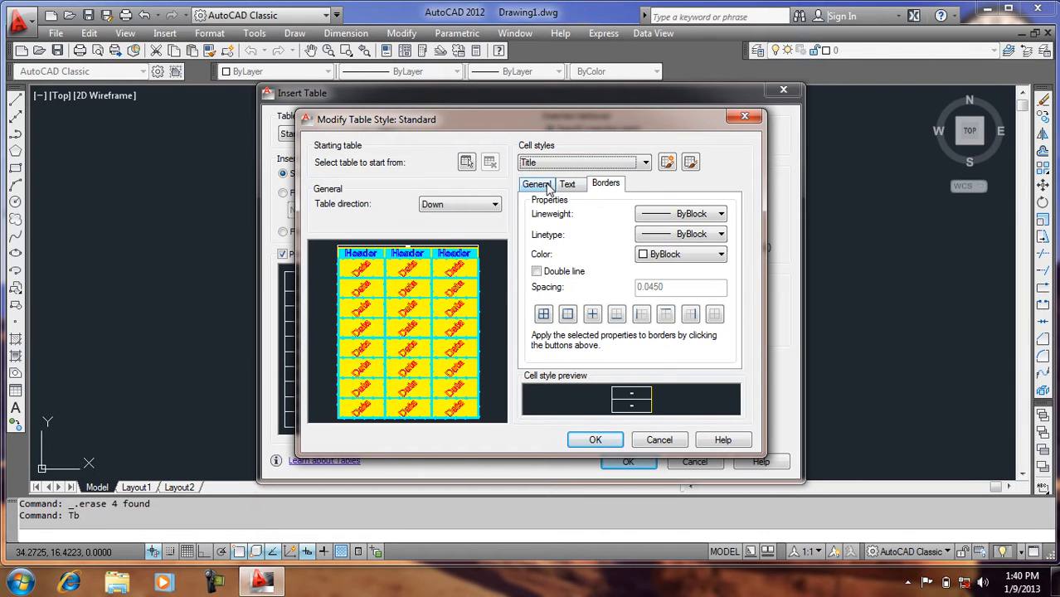
left_click(548, 185)
left_click(637, 216)
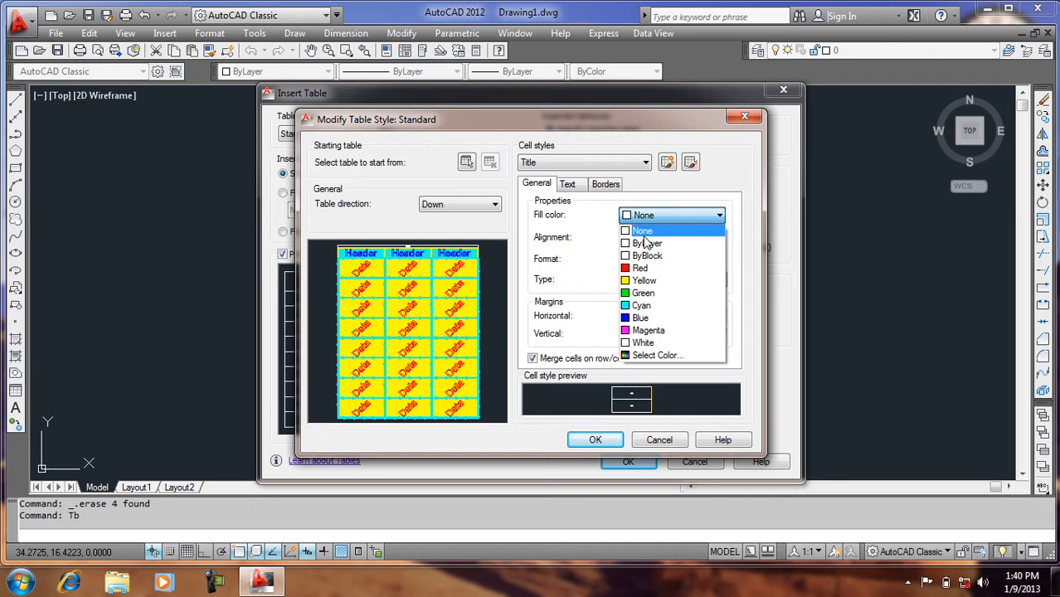
left_click(649, 364)
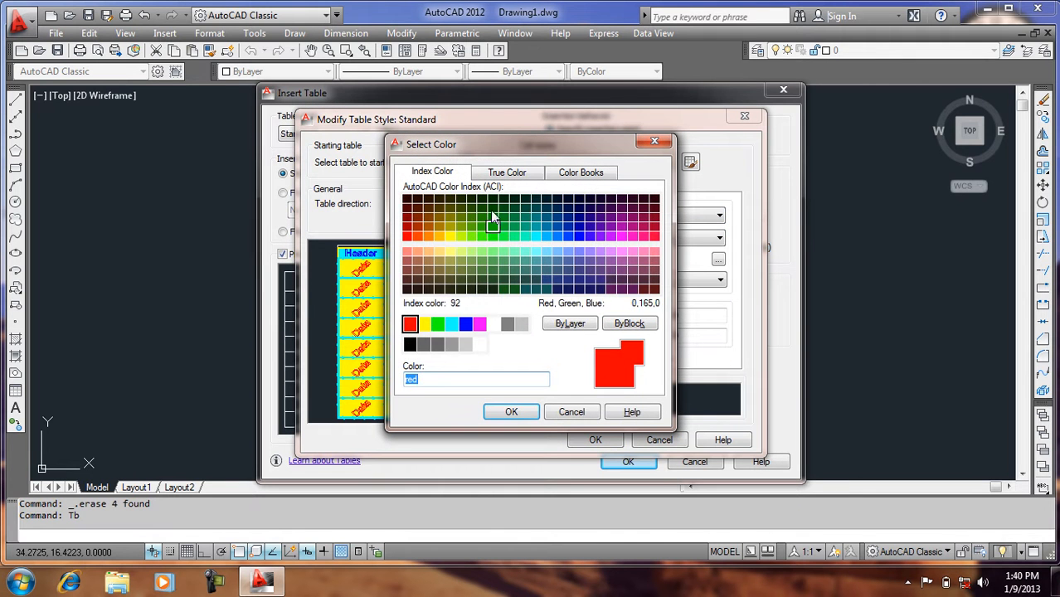
left_click(507, 176)
left_click(560, 175)
left_click(517, 264)
left_click(514, 249)
left_click(516, 278)
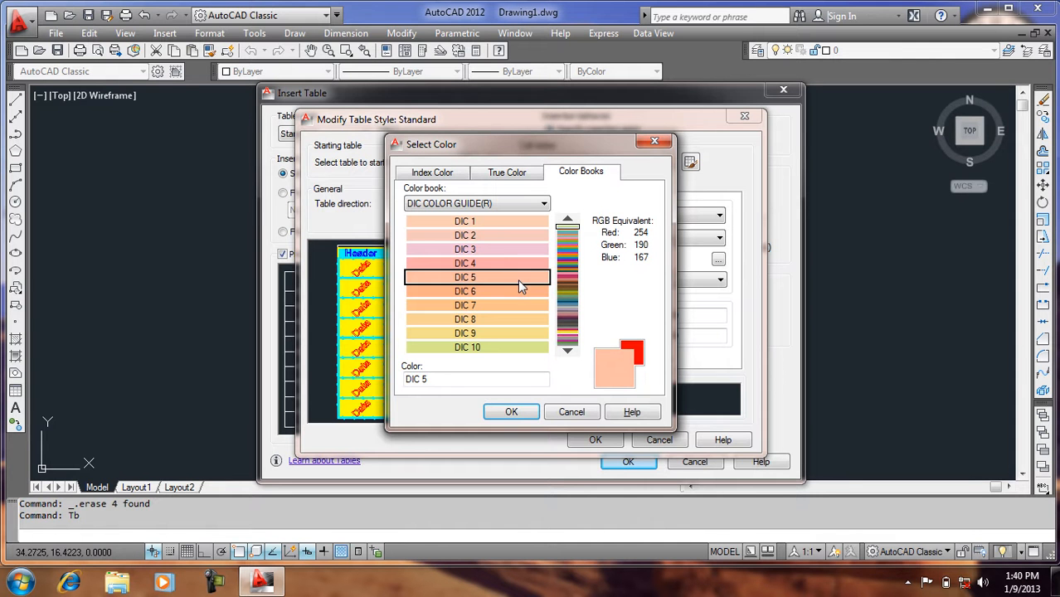
left_click(517, 413)
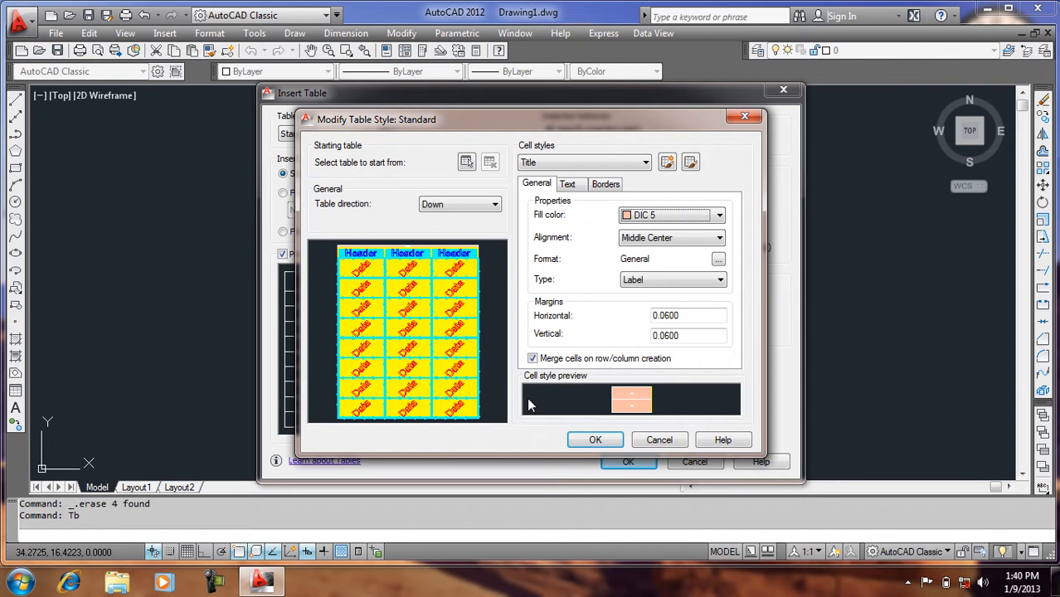
- Set the Title cell style's text color to Cyan and text height to 1, and save the modified Standard table style
left_click(567, 185)
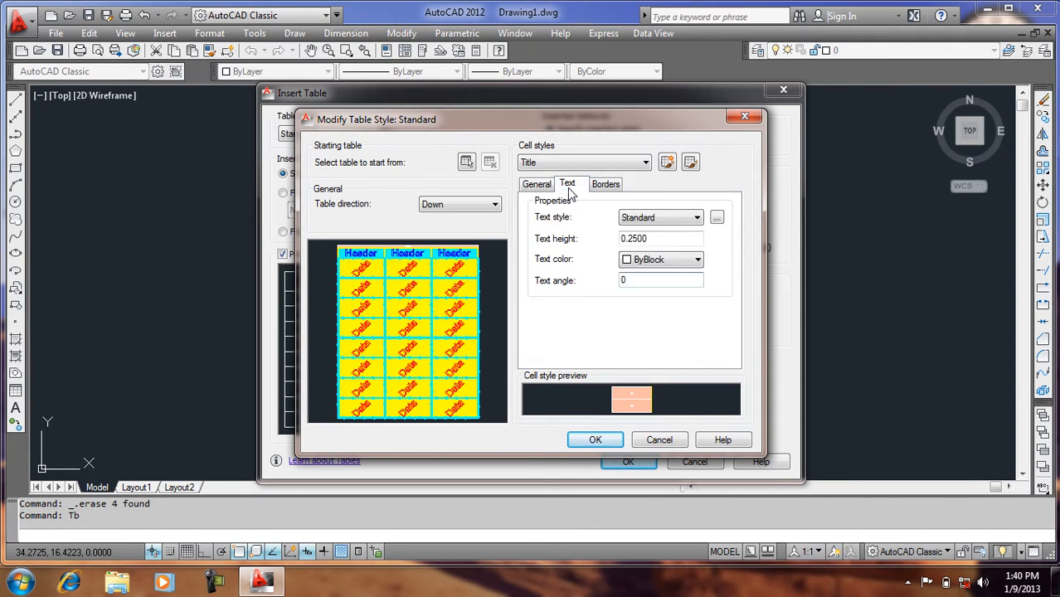
left_click(635, 259)
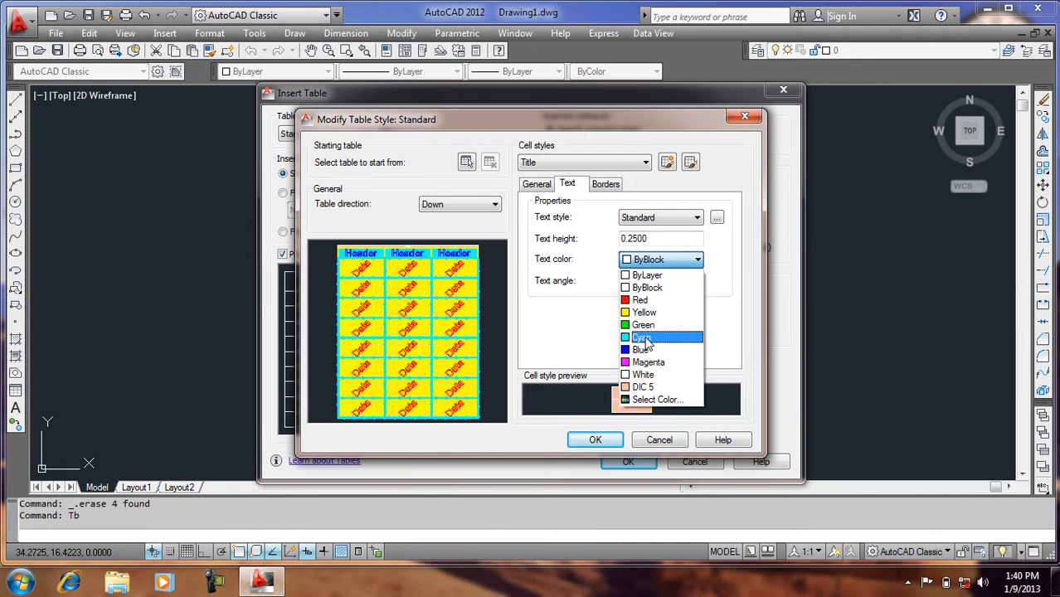
left_click(646, 340)
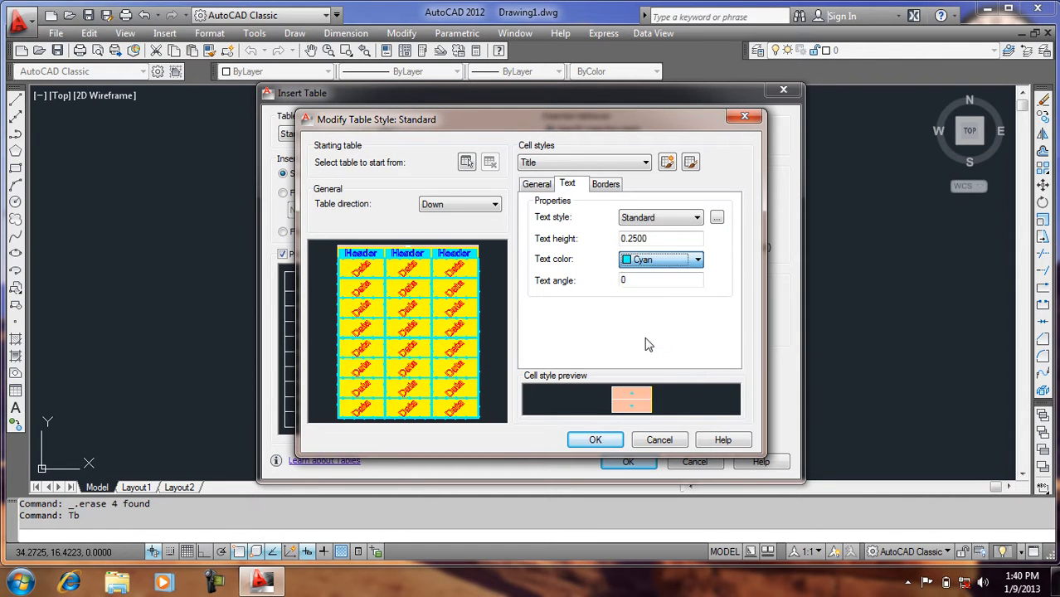
left_click(652, 240)
left_click_drag(651, 240, 466, 242)
type("1")
left_click(632, 280)
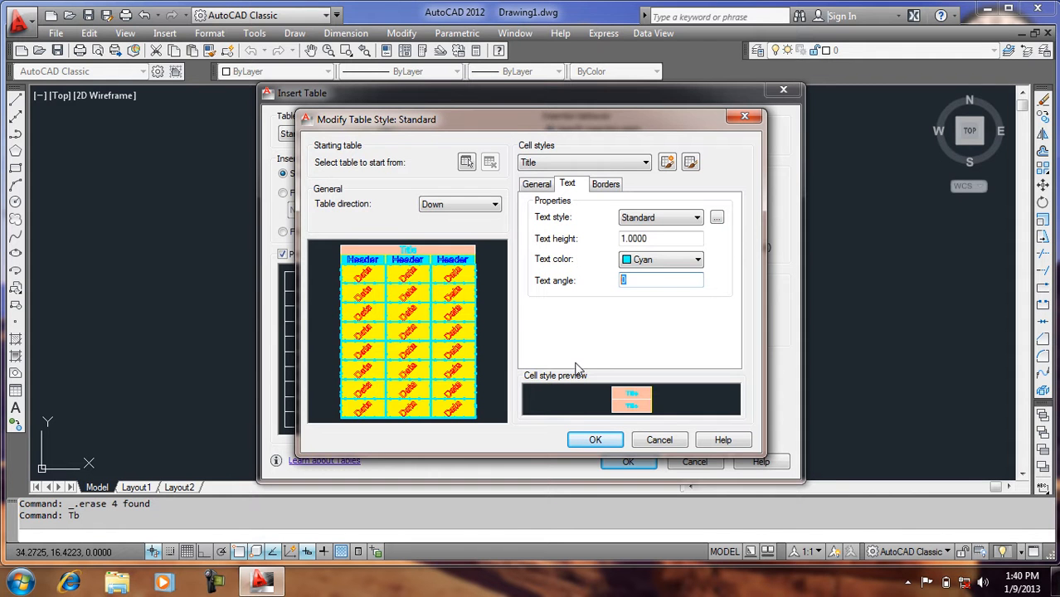
left_click(588, 438)
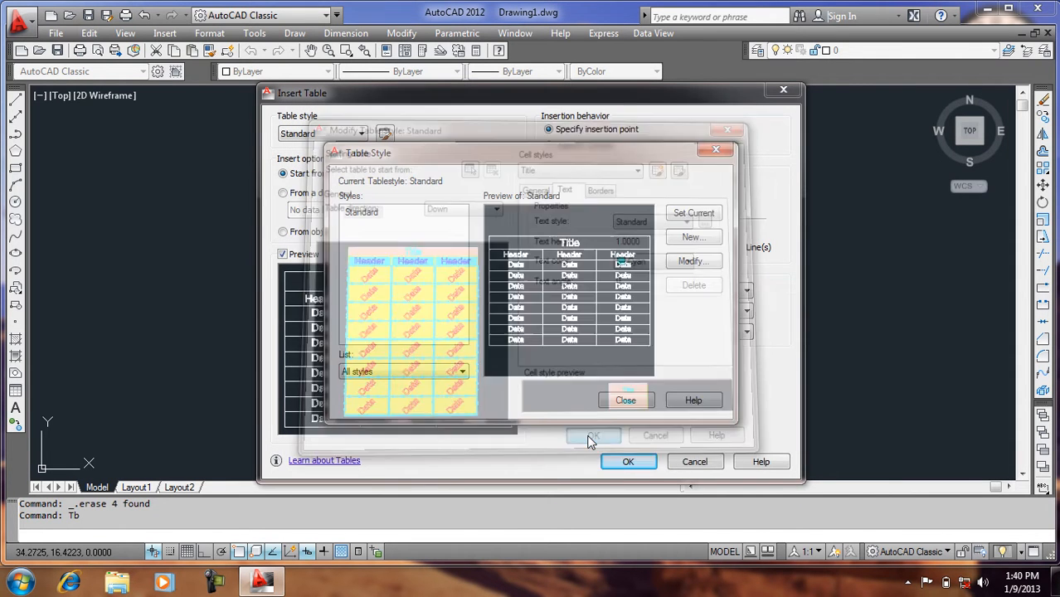
left_click(633, 401)
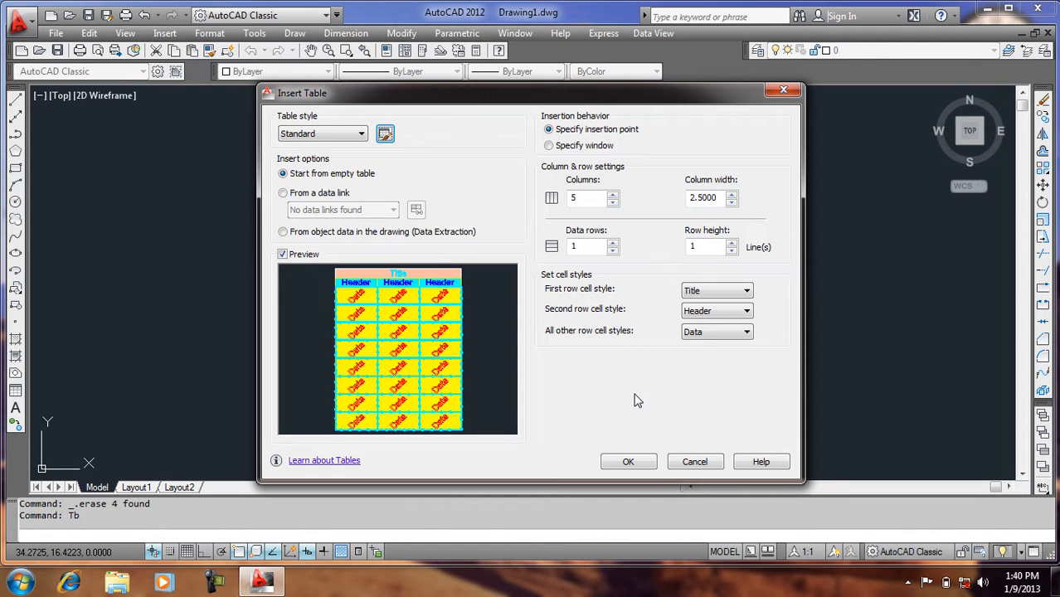
- Insert an empty table with 10 columns and 12 data rows in the drawing and close its text editor
left_click(578, 199)
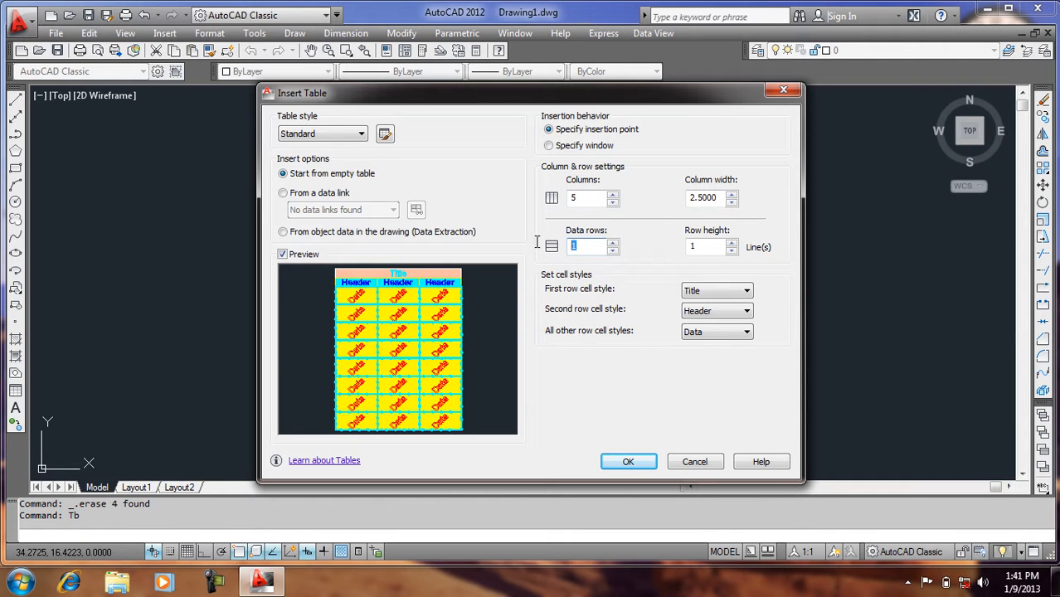
type("12")
type("10")
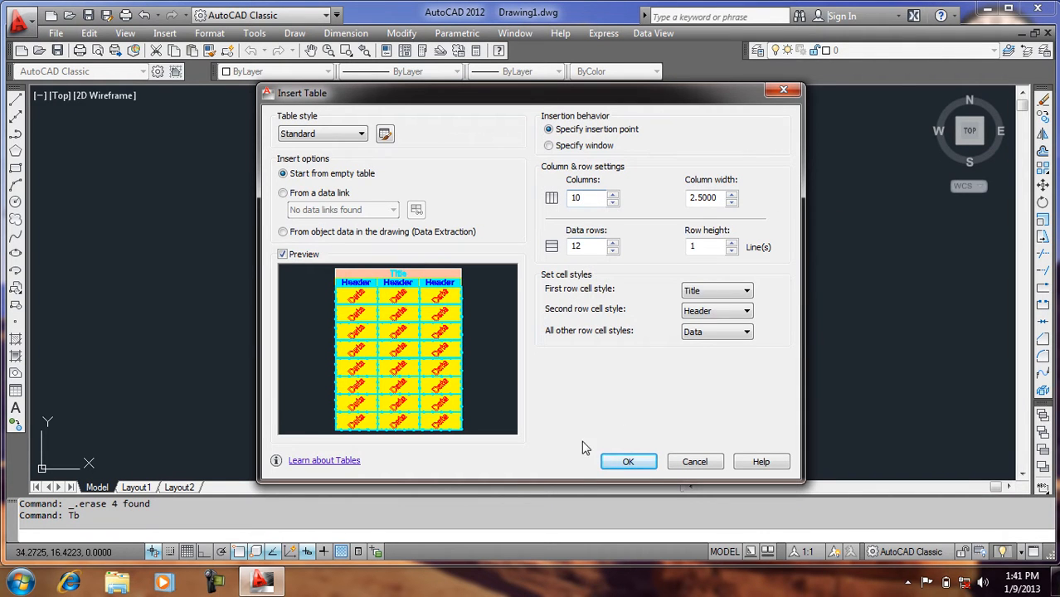
left_click(622, 462)
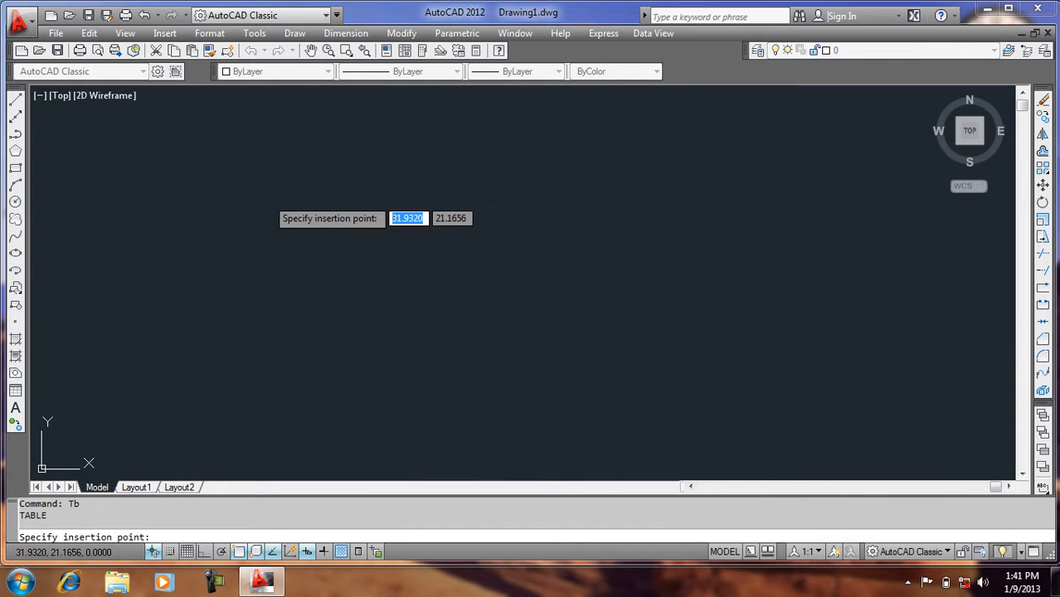
left_click(267, 200)
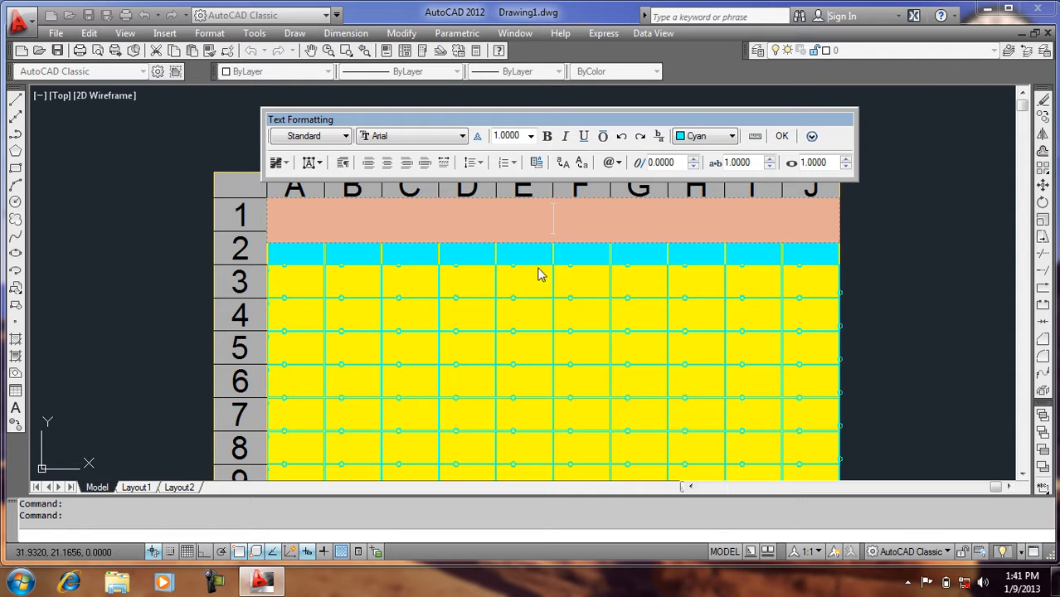
left_click(782, 136)
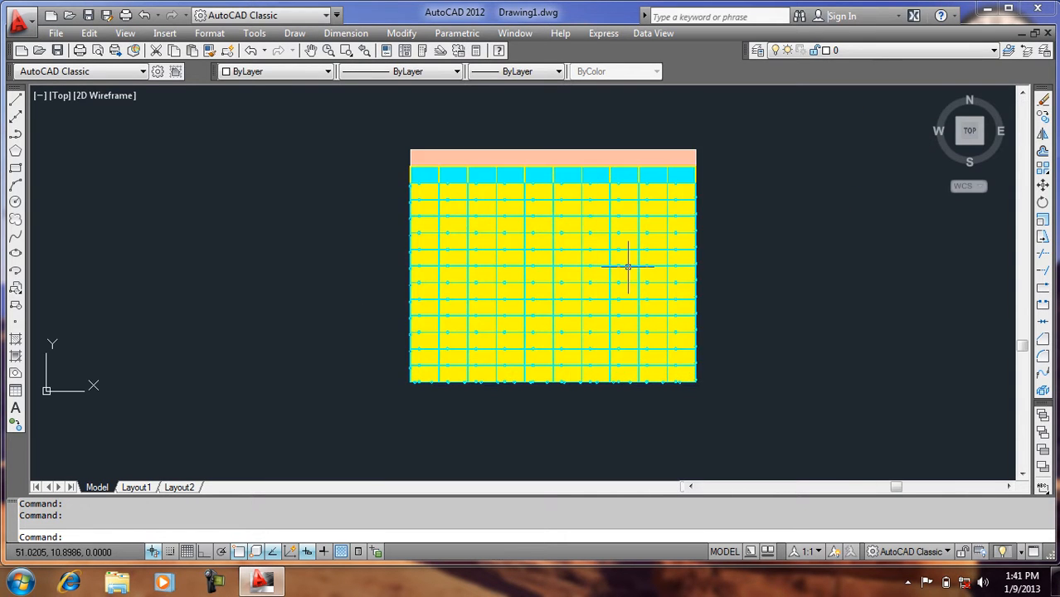
- Enter the sample text "jhghjhjvhj" in the table's title cell
double_click(523, 154)
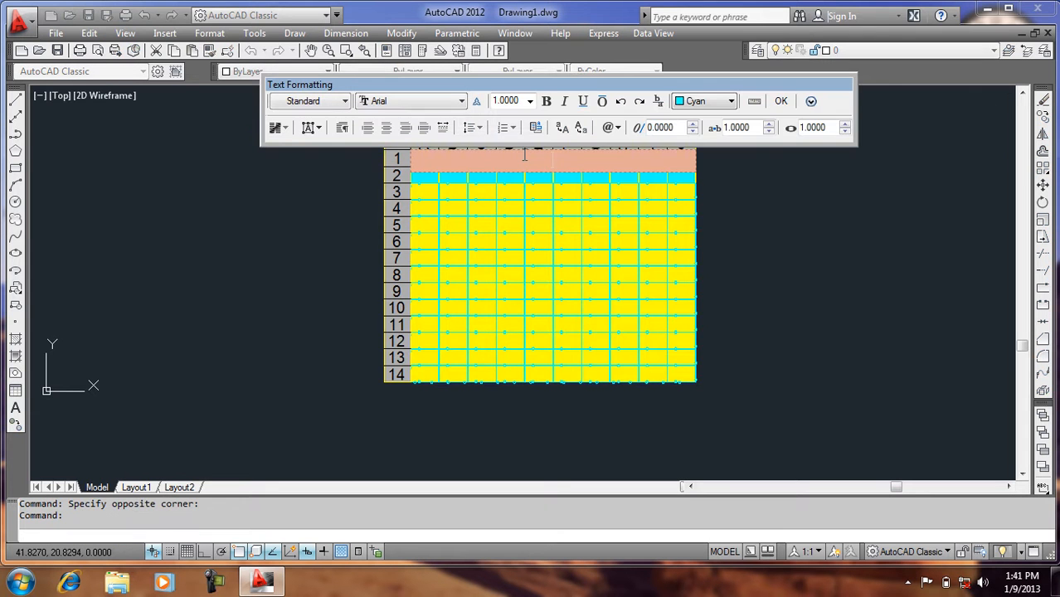
type("jhghjhjvhj")
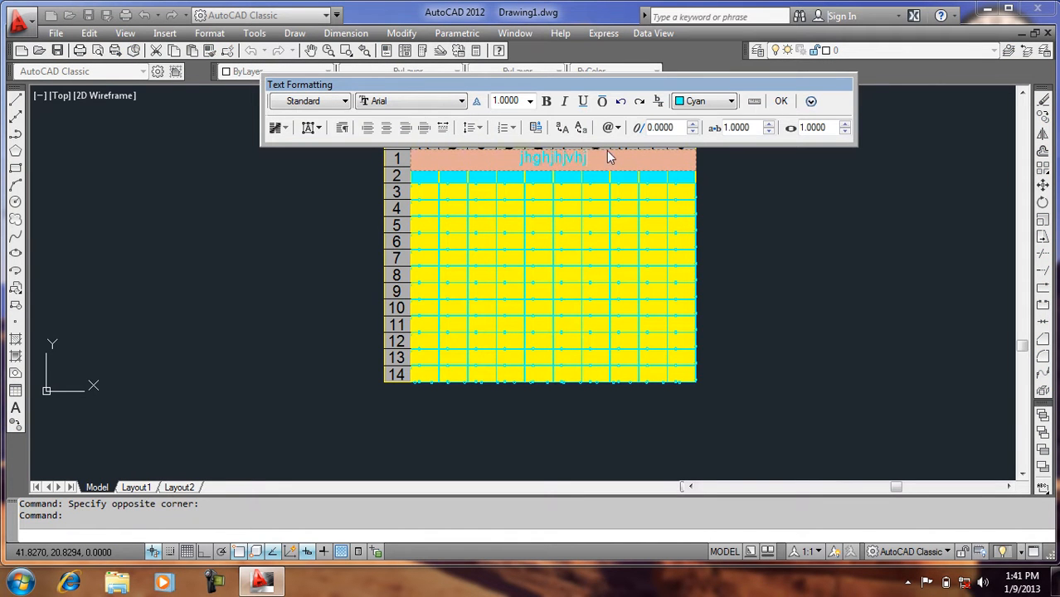
left_click(783, 101)
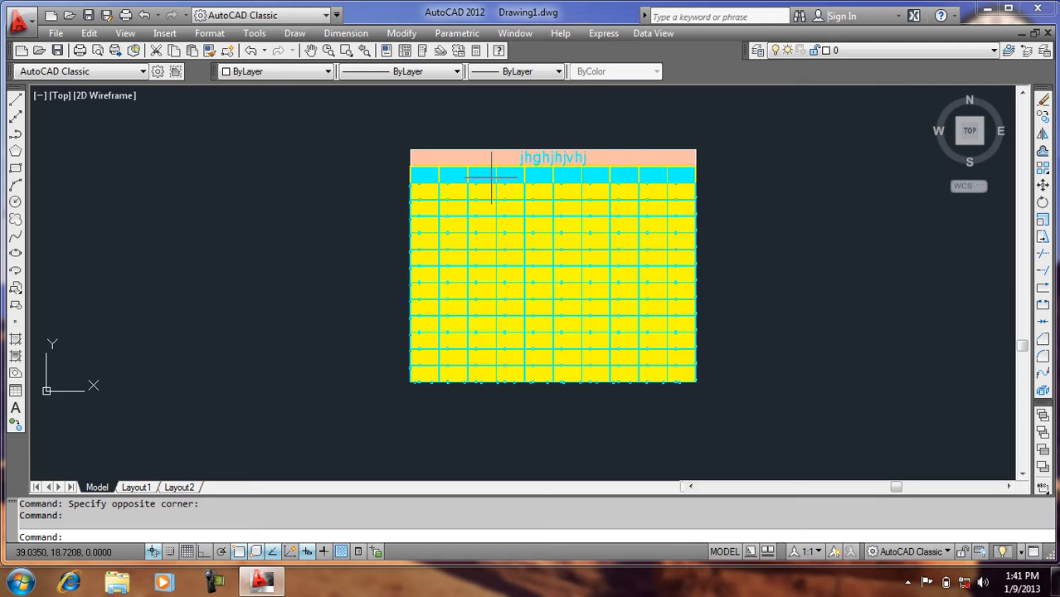
- Enter the sample text "jbjbjbjbnjbnjb" in the first header cell, A2
double_click(435, 175)
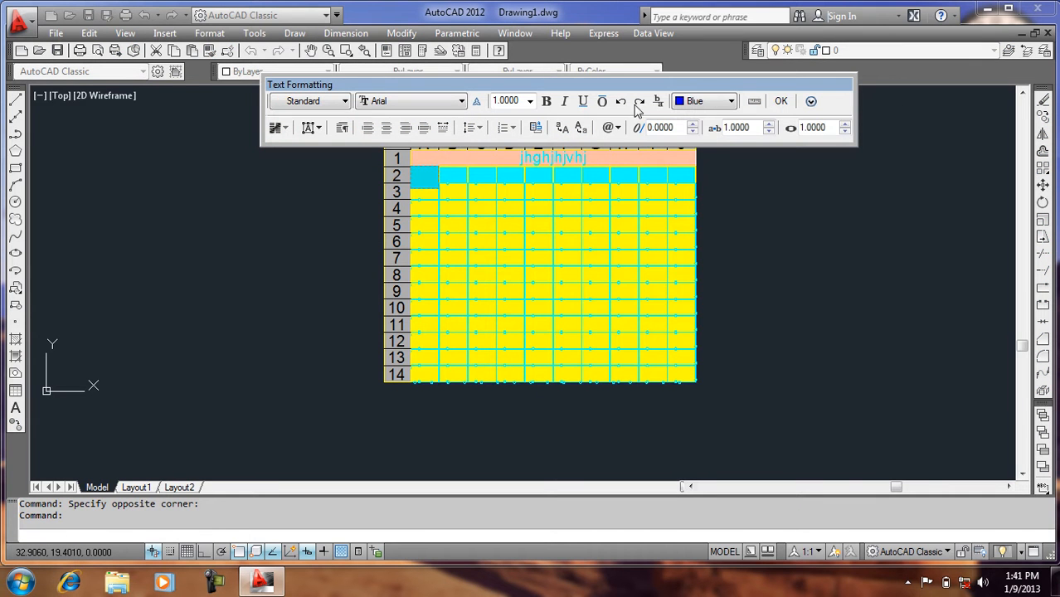
type("jbjb")
key("Return")
type("jbjb")
key("Return")
type("njb")
key("Return")
type("njb")
- Enter the sample text "mbmbnmnbmbnm" in the first data cell, A3
key("Down")
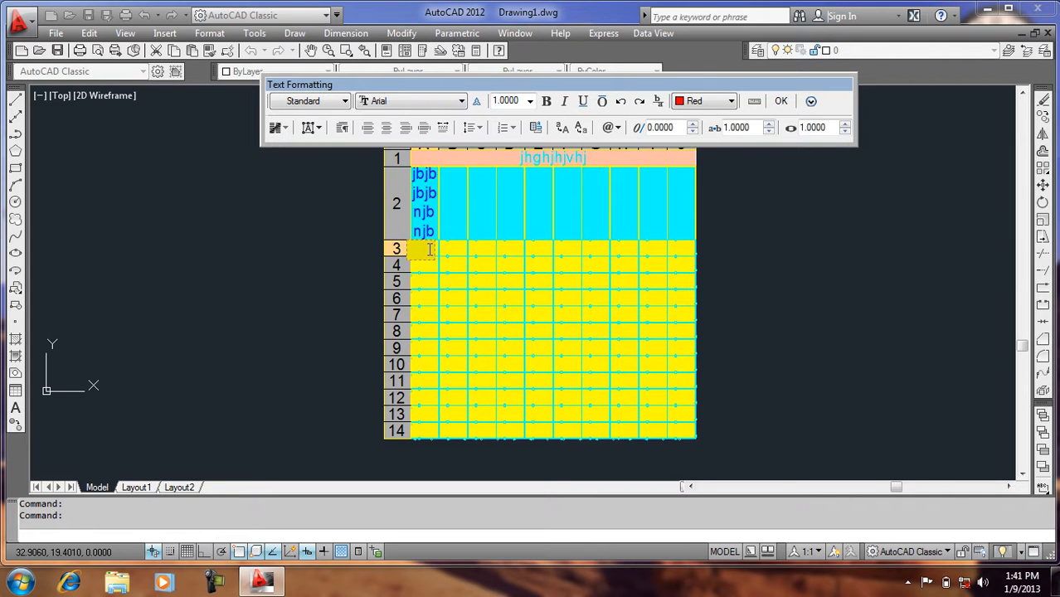
type("mbmbnmnbmbnm")
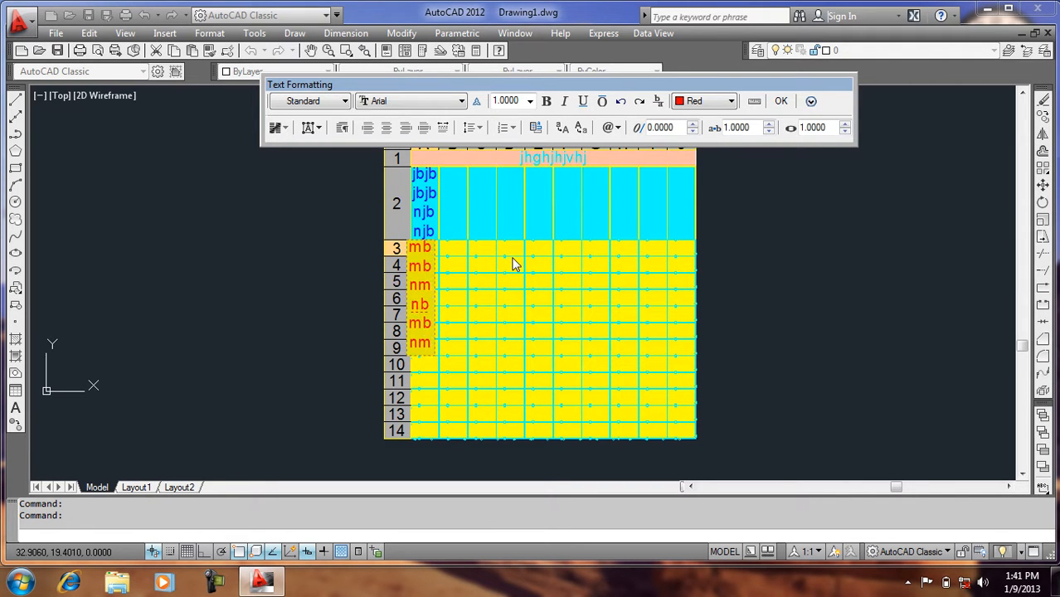
key("Return")
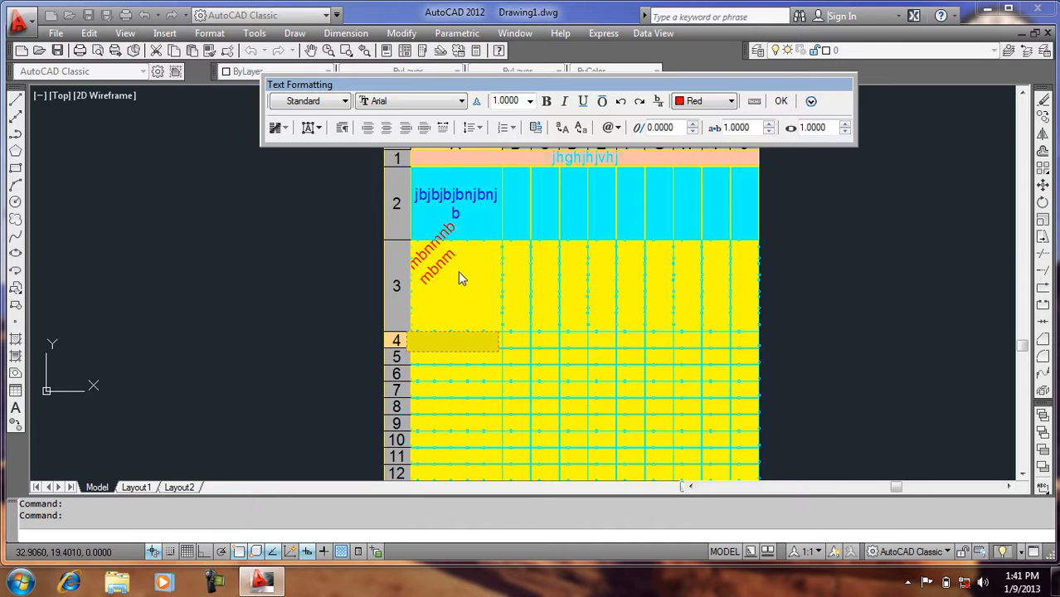
- Finish the cell editing and stretch the whole table horizontally to about 2.6 times its width
scroll(461, 278, "down", 4)
scroll(470, 307, "up", 3)
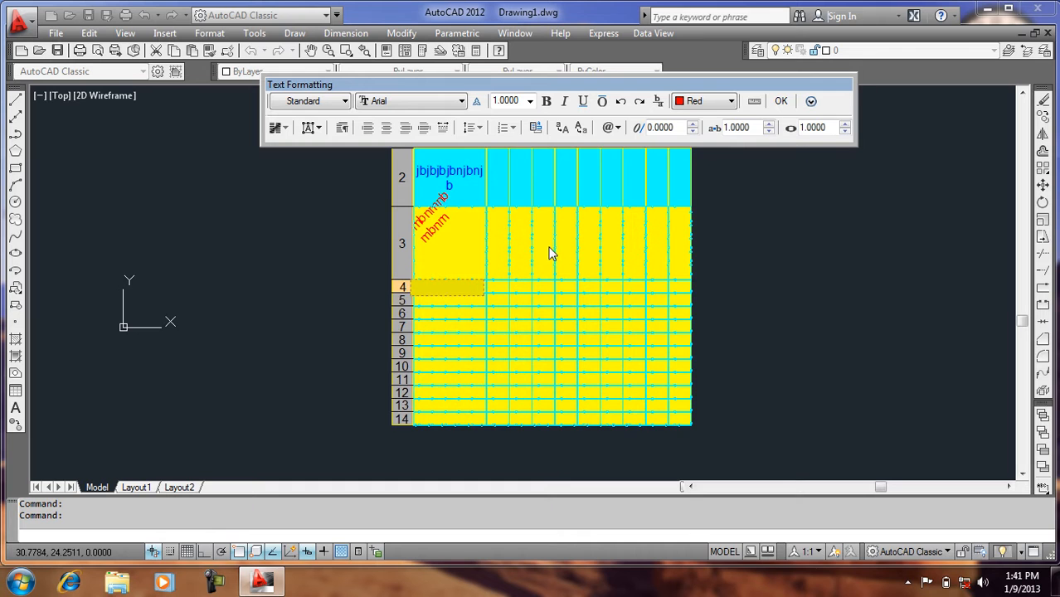
scroll(549, 254, "down", 2)
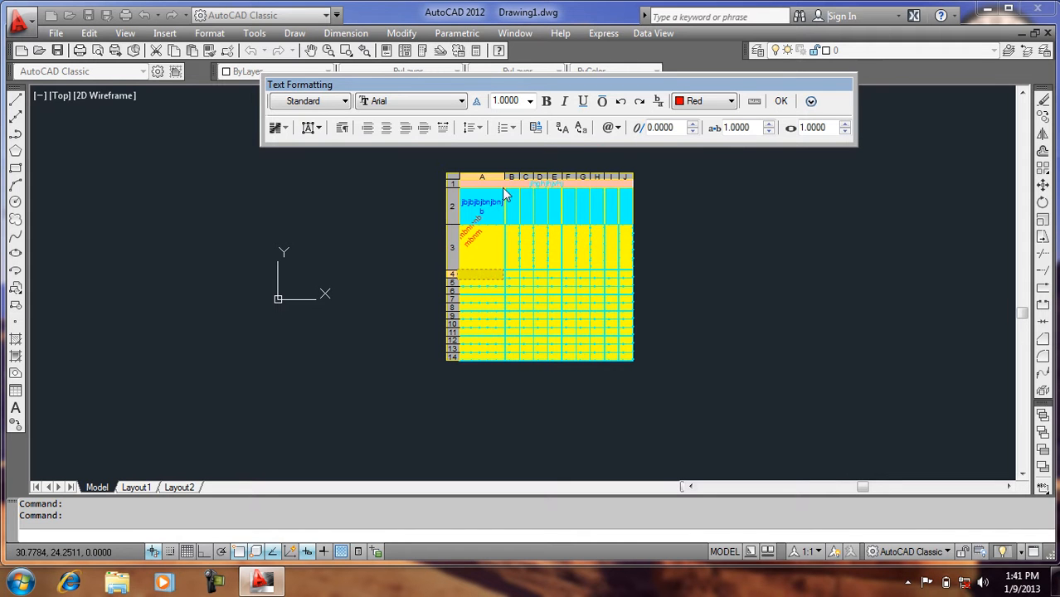
left_click(640, 233)
left_click(634, 360)
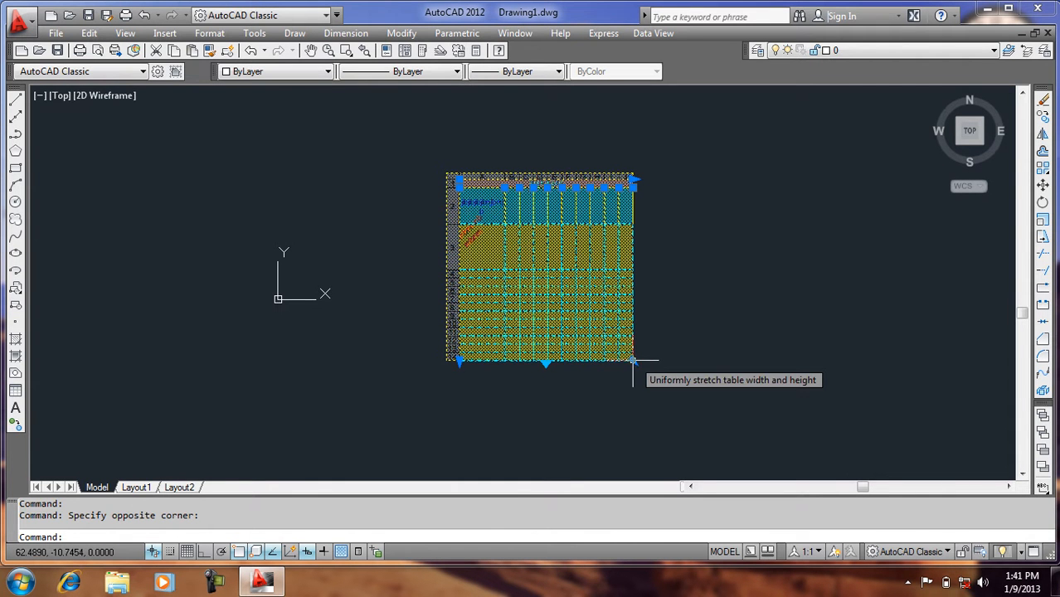
left_click(637, 362)
left_click(836, 362)
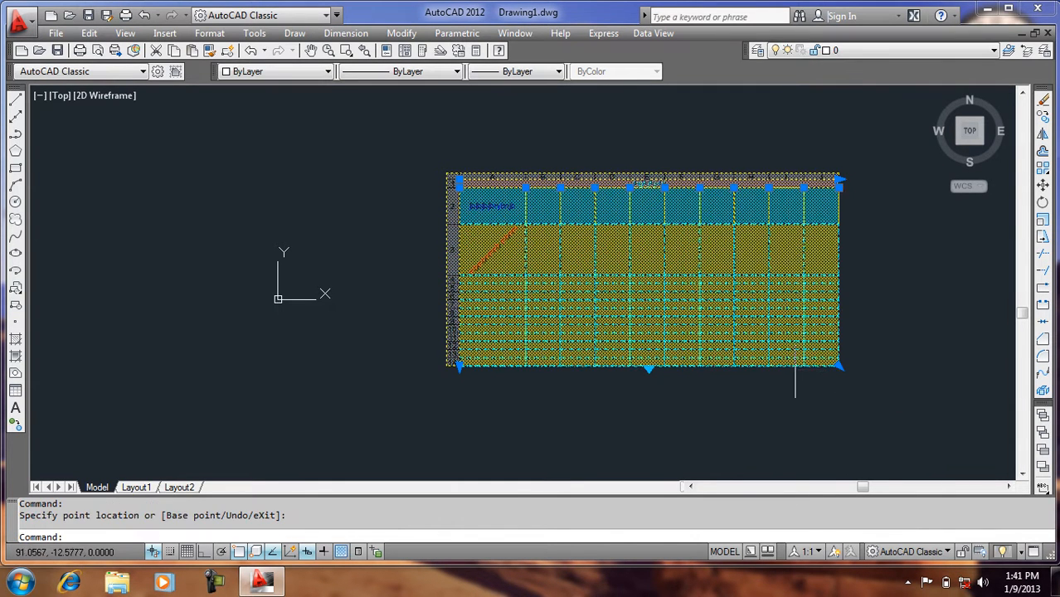
left_click(839, 366)
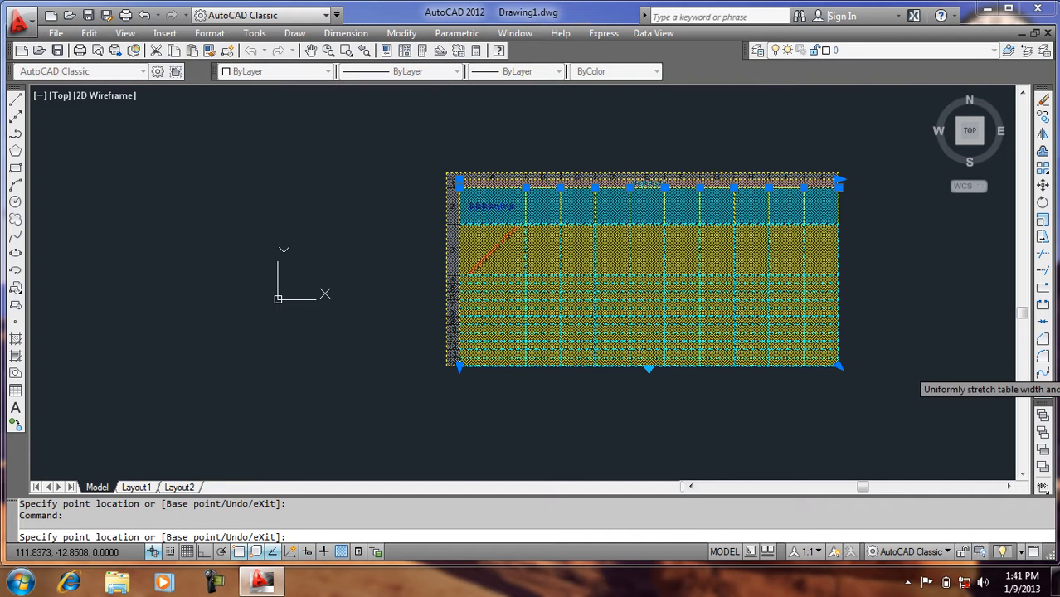
left_click(913, 373)
key("Escape")
- Widen table column F to about twice its width from its header cell in row 2
double_click(769, 206)
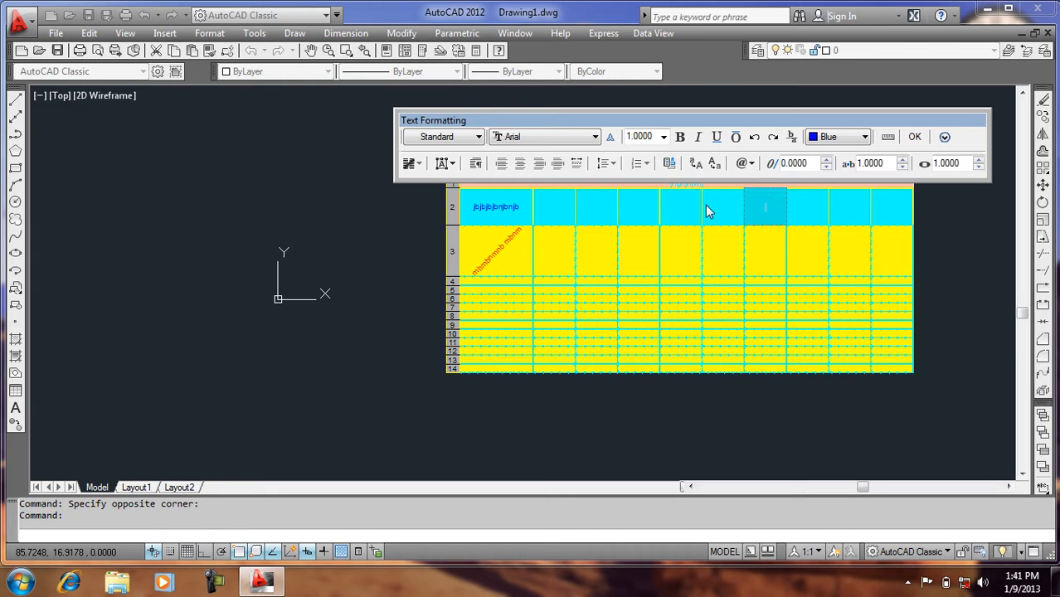
left_click(705, 207)
left_click(708, 205)
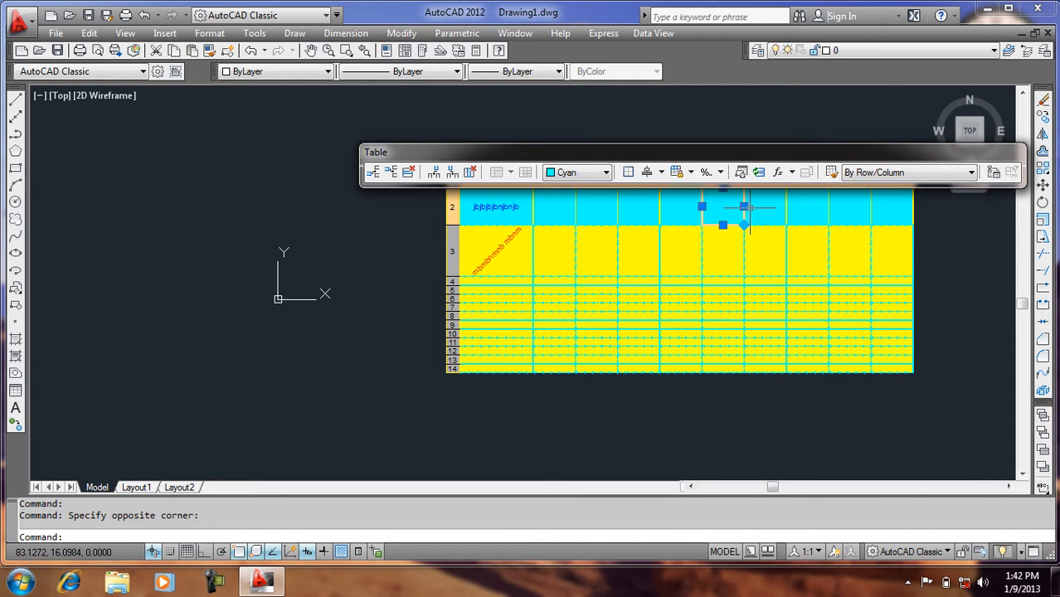
left_click(745, 206)
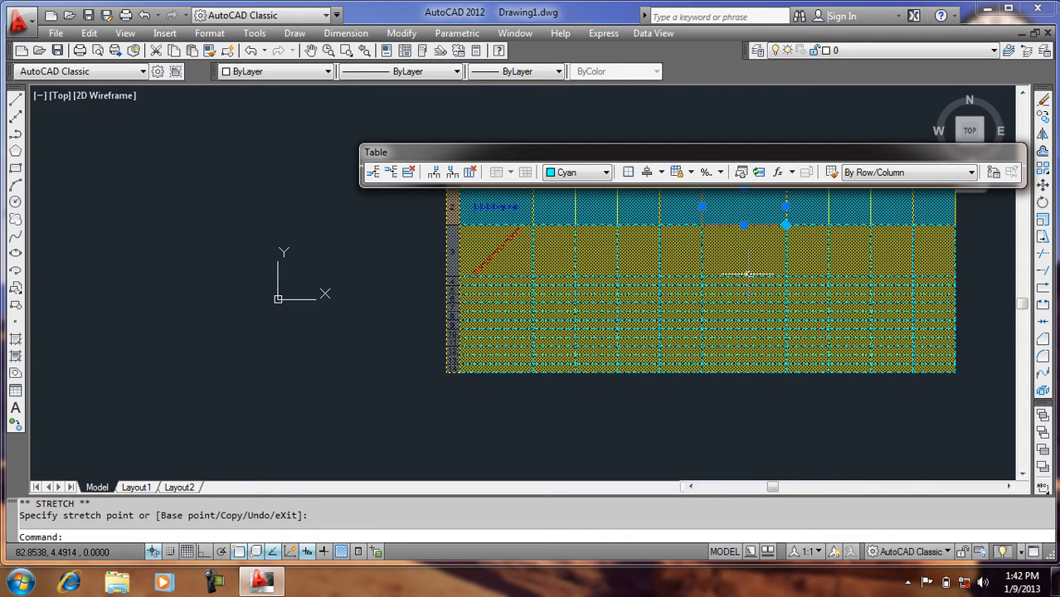
key("Escape")
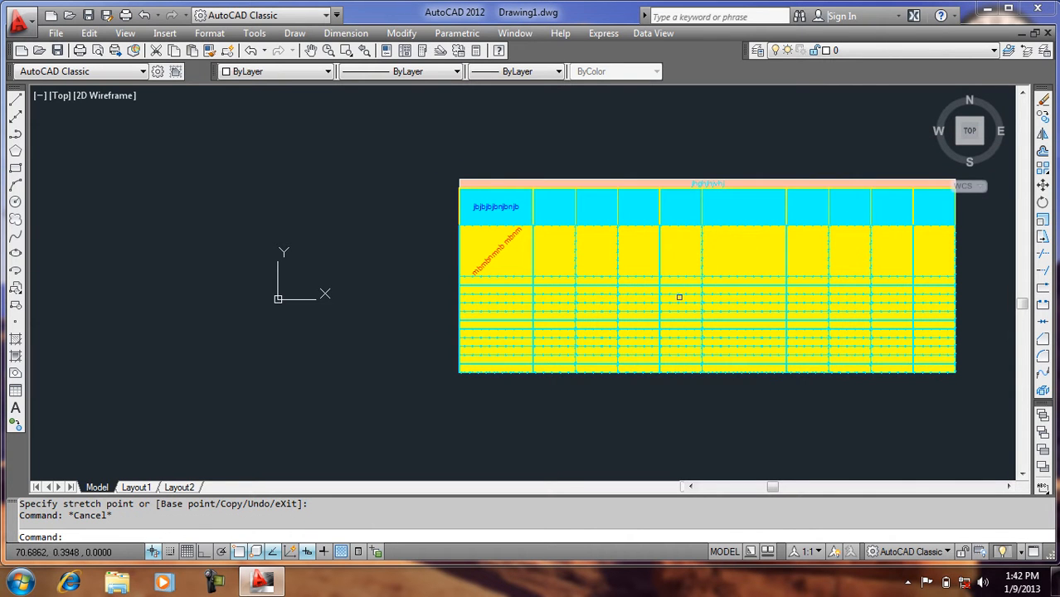
- Widen table column E to about four times its width from its header cell in row 2
left_click(680, 208)
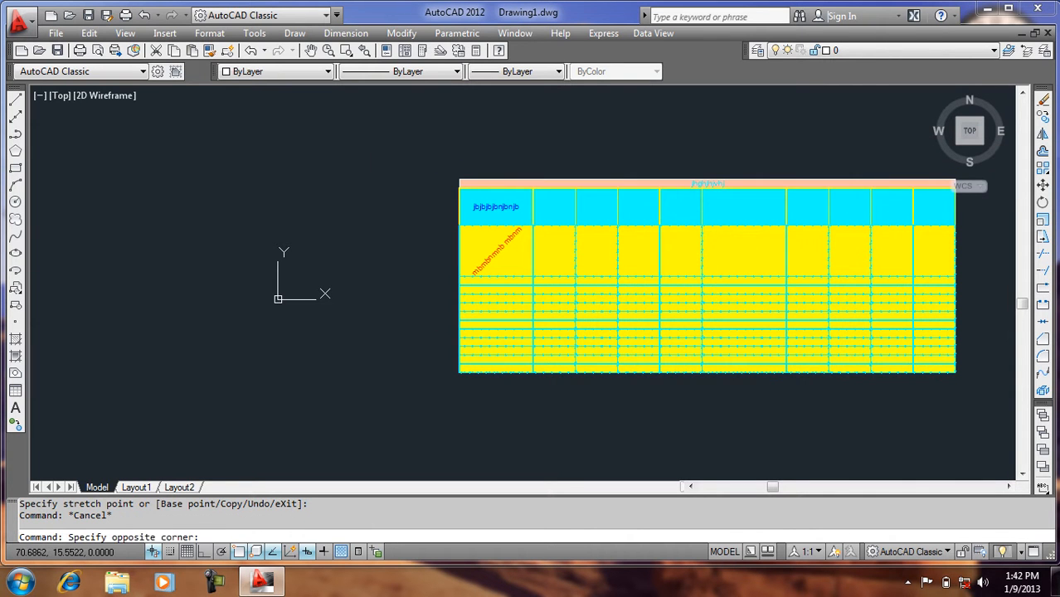
left_click(702, 207)
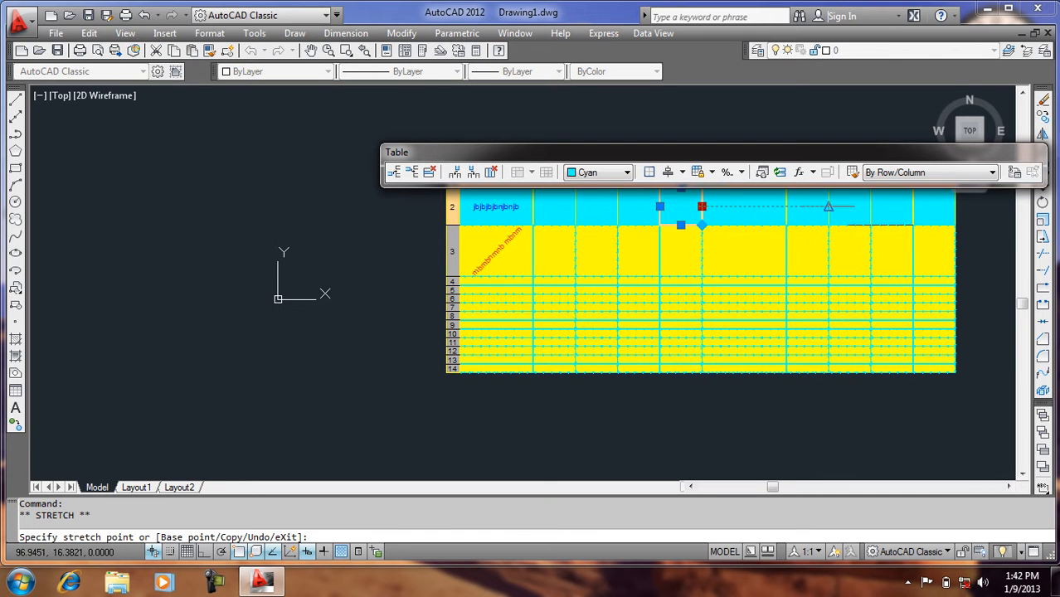
left_click(828, 207)
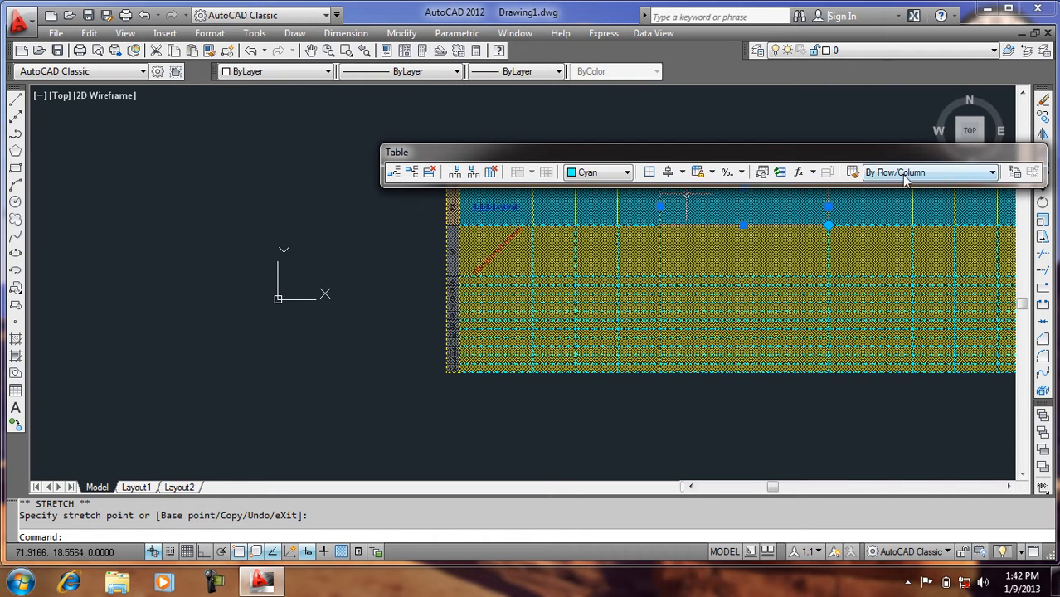
- Examine the Excel data link options for cell E2, then close them without linking and deselect the table
left_click_drag(720, 163, 691, 147)
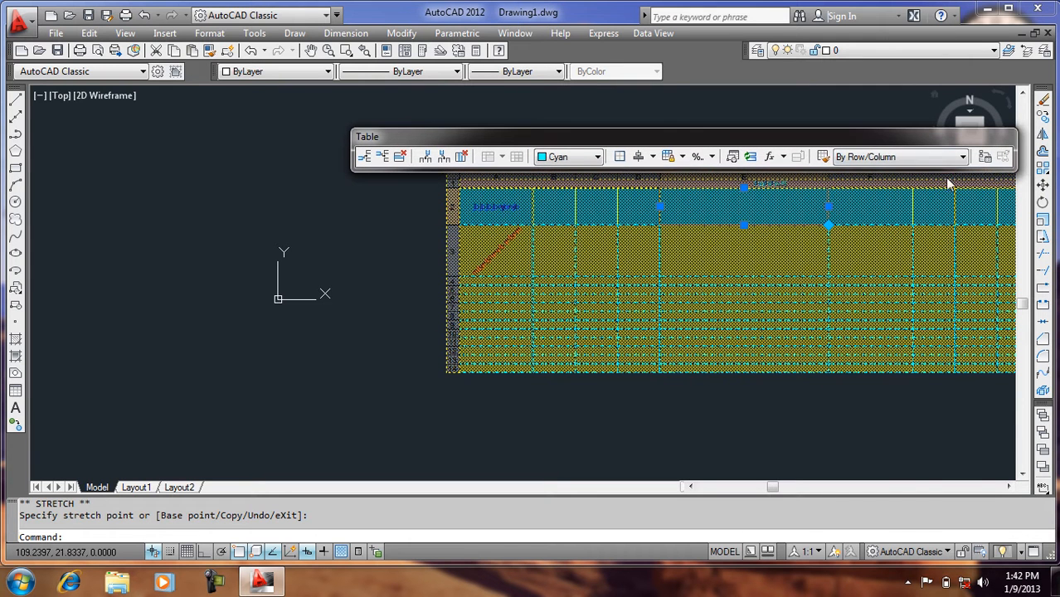
left_click(986, 157)
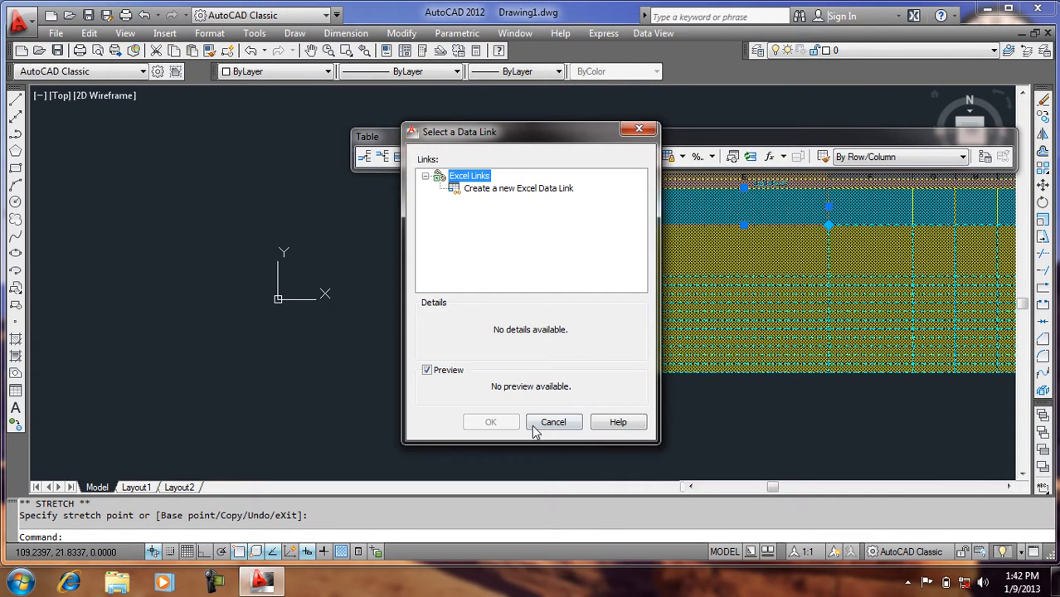
left_click(551, 423)
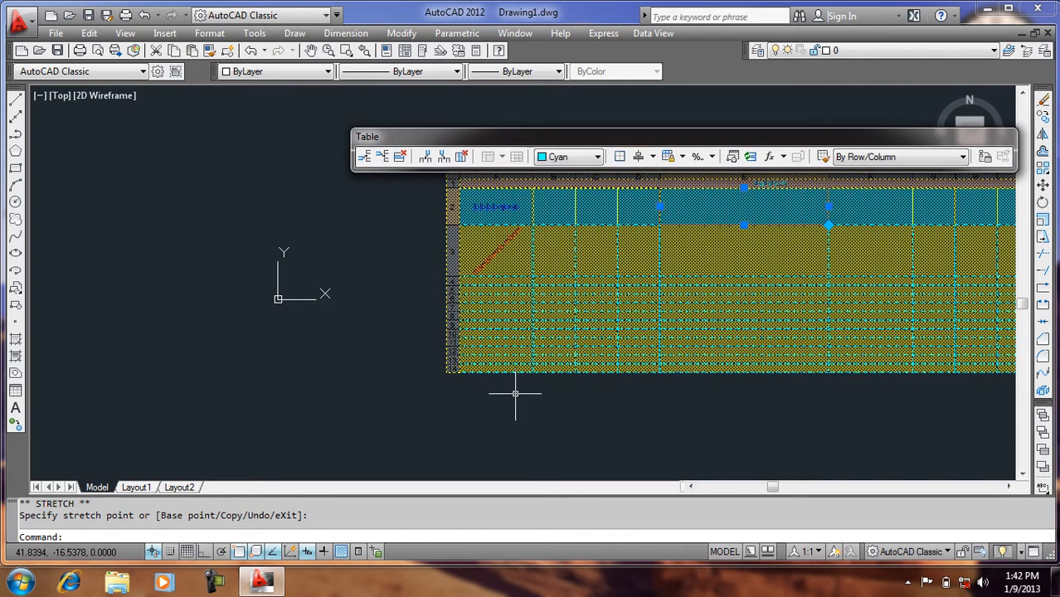
key("Escape")
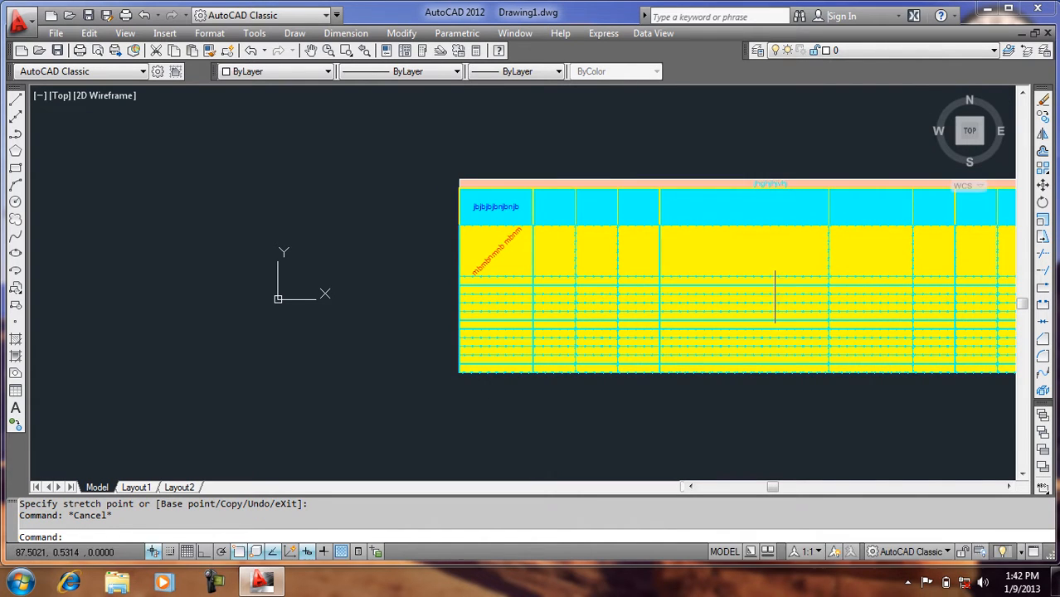
scroll(771, 295, "up", 5)
scroll(692, 346, "down", 5)
scroll(547, 346, "up", 3)
scroll(421, 338, "down", 3)
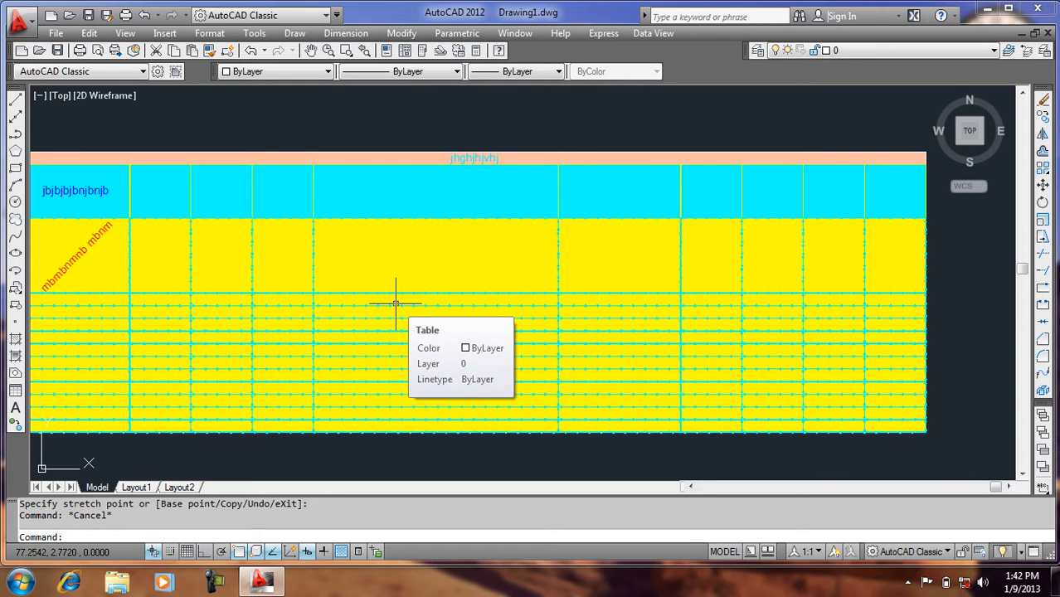
type("Tb")
key("Return")
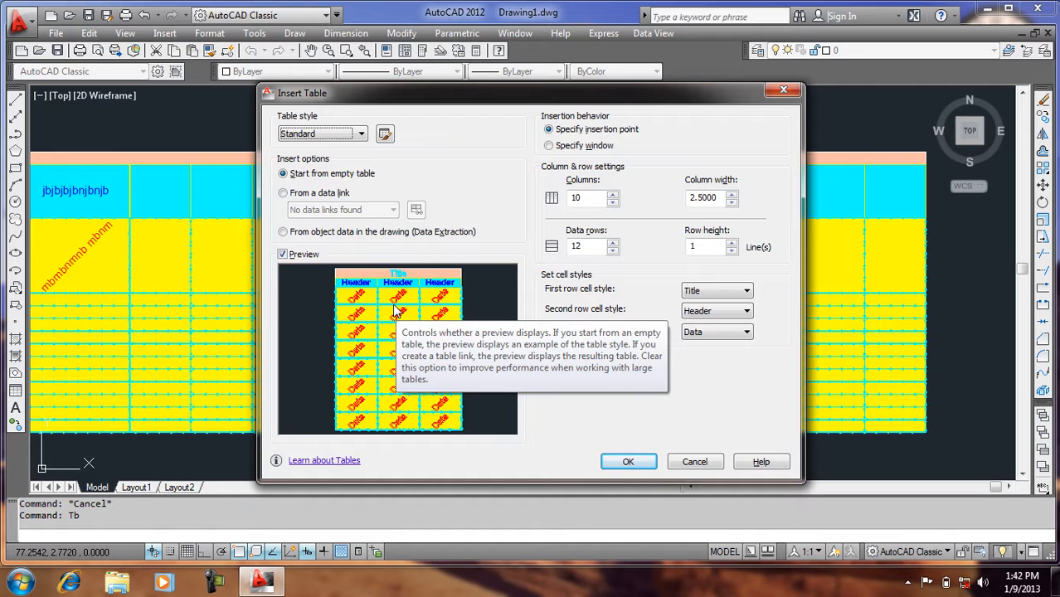
left_click(628, 461)
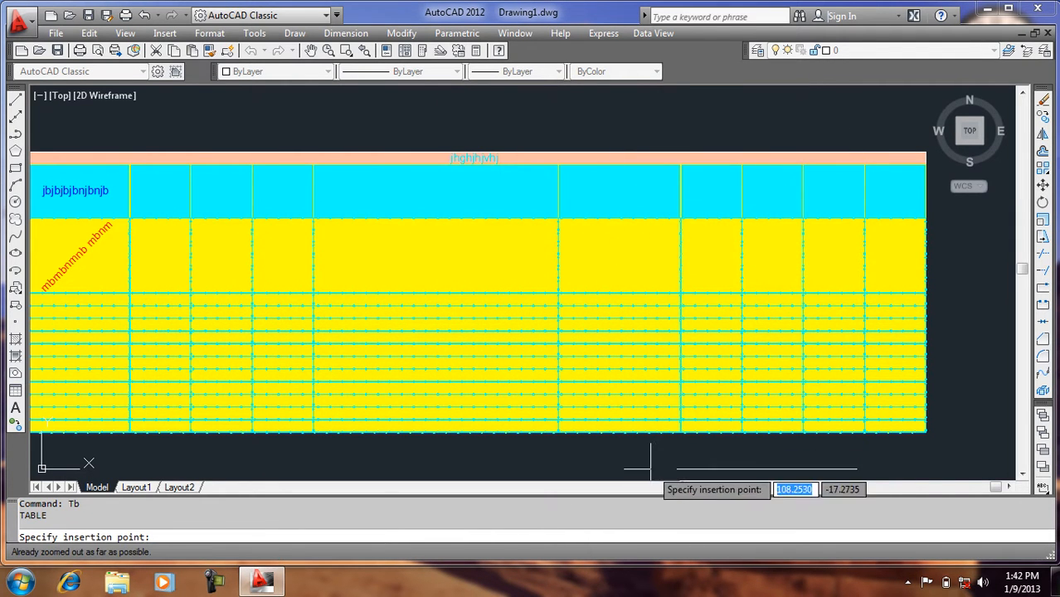
key("Escape")
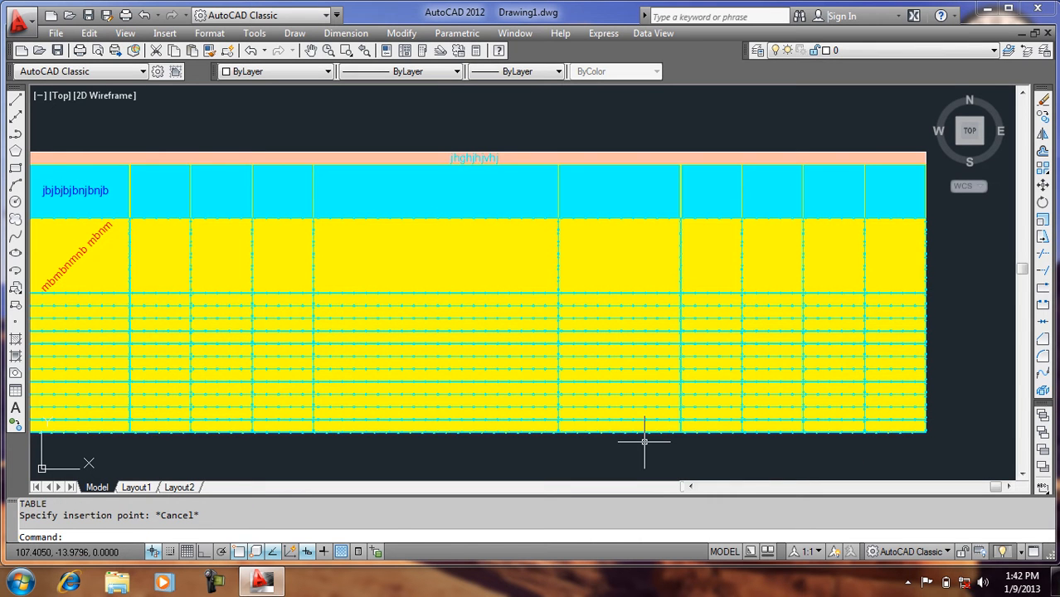
- Erase everything in the drawing and shrink the command window to a single history line
key("ctrl+a")
key("Delete")
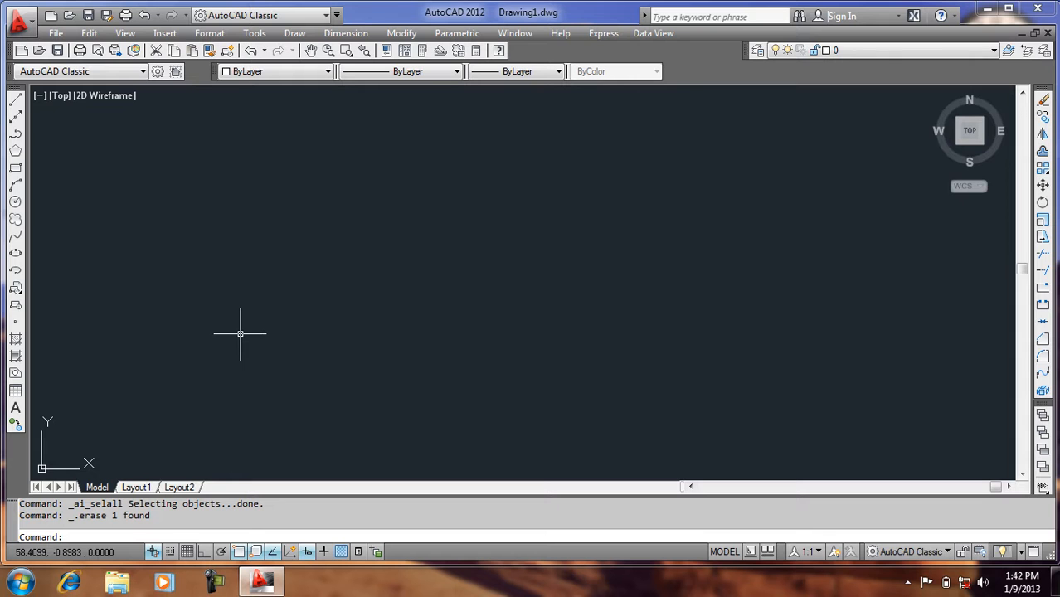
key("Escape")
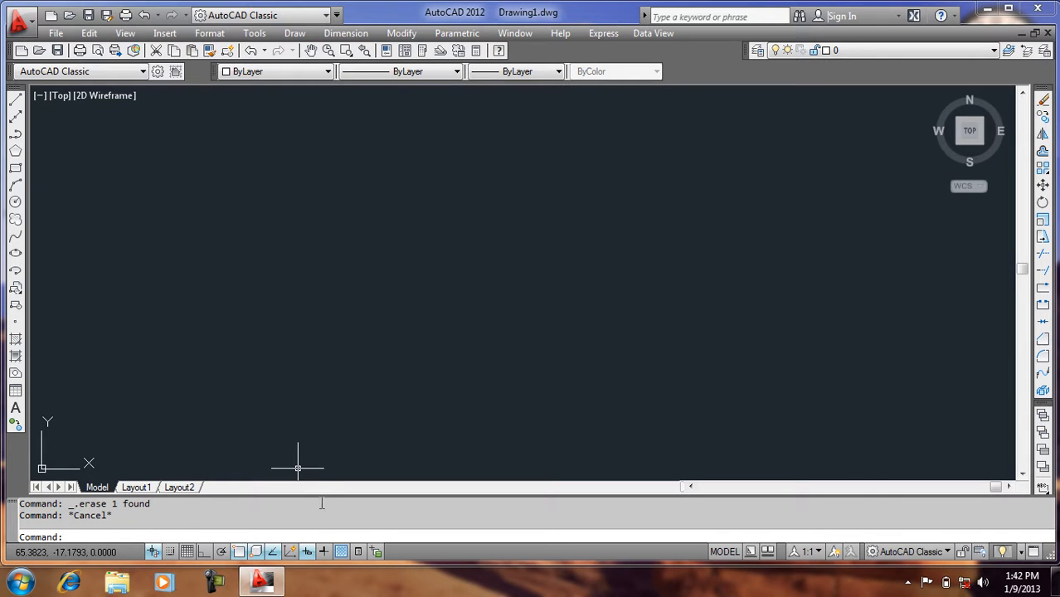
left_click_drag(319, 495, 321, 521)
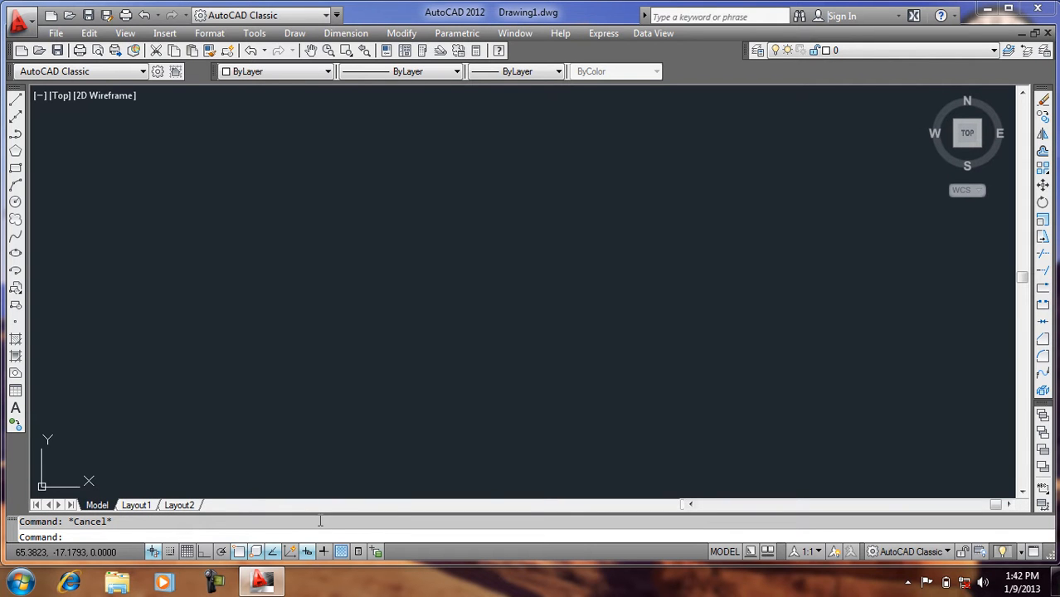
- Create a wide multiline text box across the middle of the empty drawing and keep the formatting tools clear of it
type("t")
key("Return")
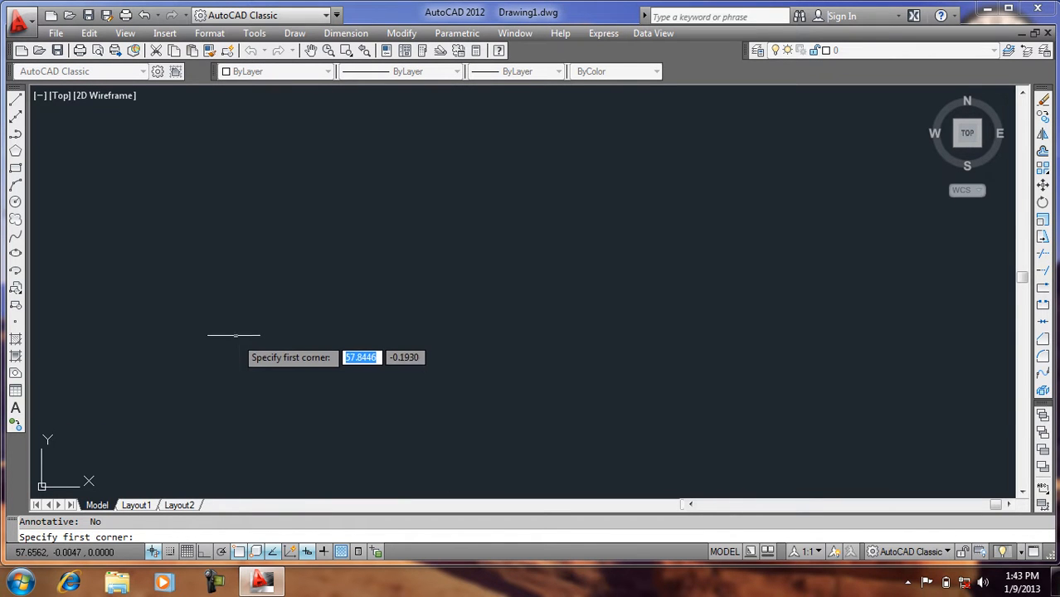
left_click(199, 224)
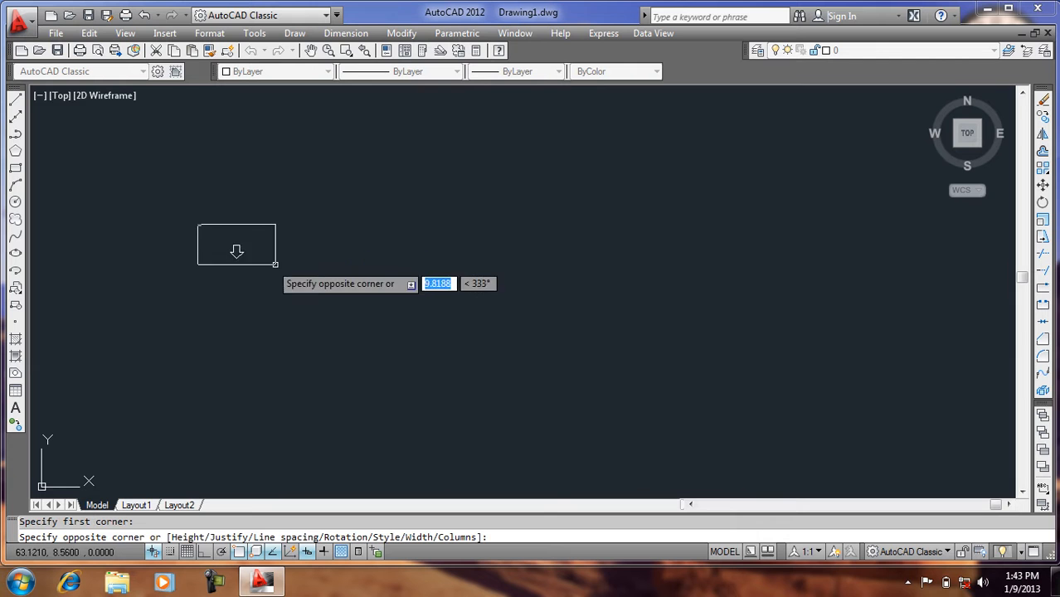
left_click(763, 359)
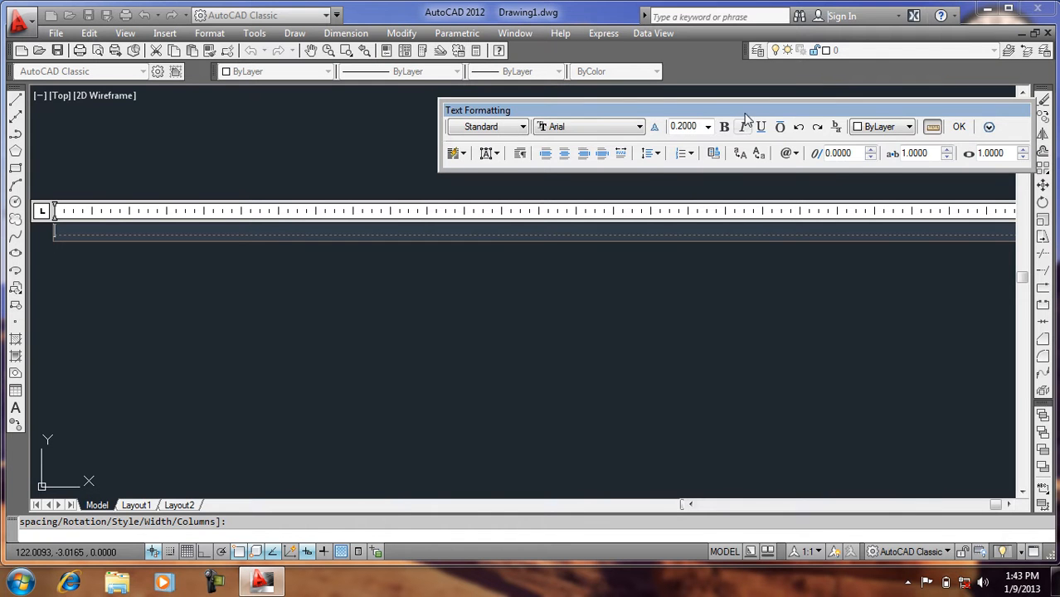
left_click_drag(746, 115, 549, 122)
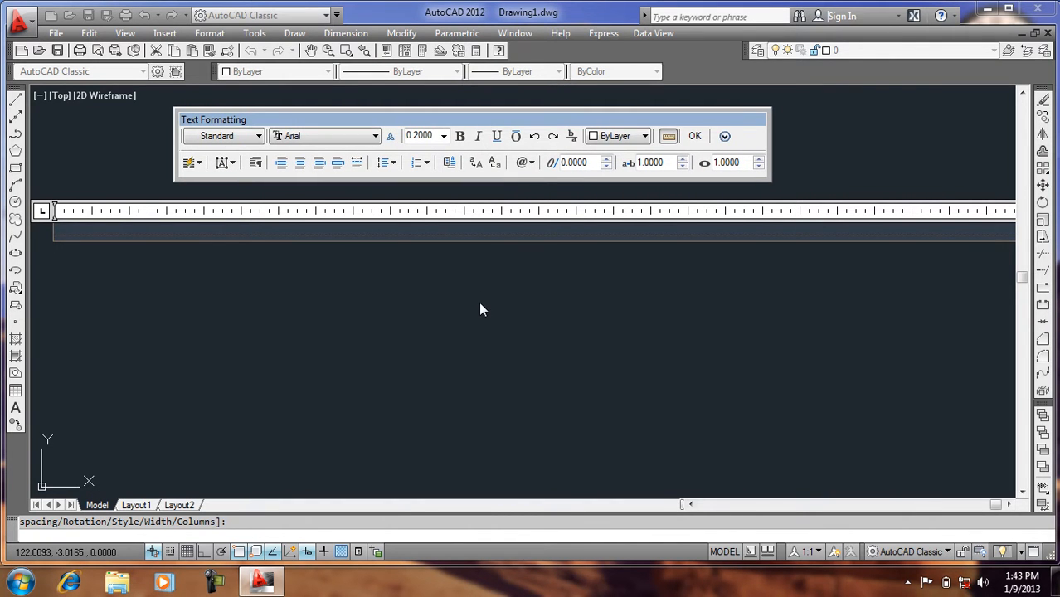
- Set the colour of the new multiline text to Red
left_click(614, 138)
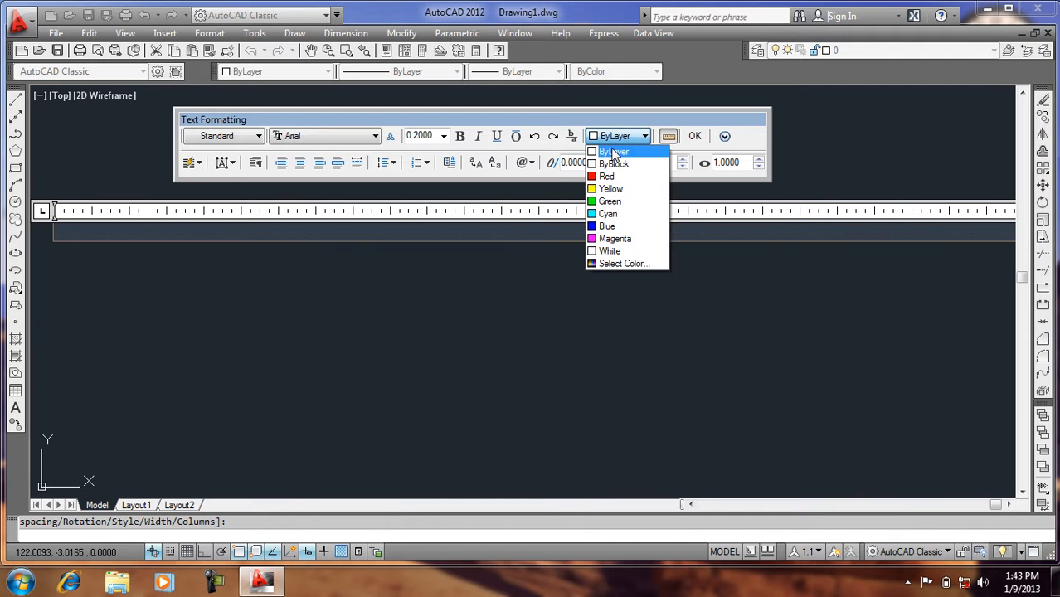
left_click(610, 176)
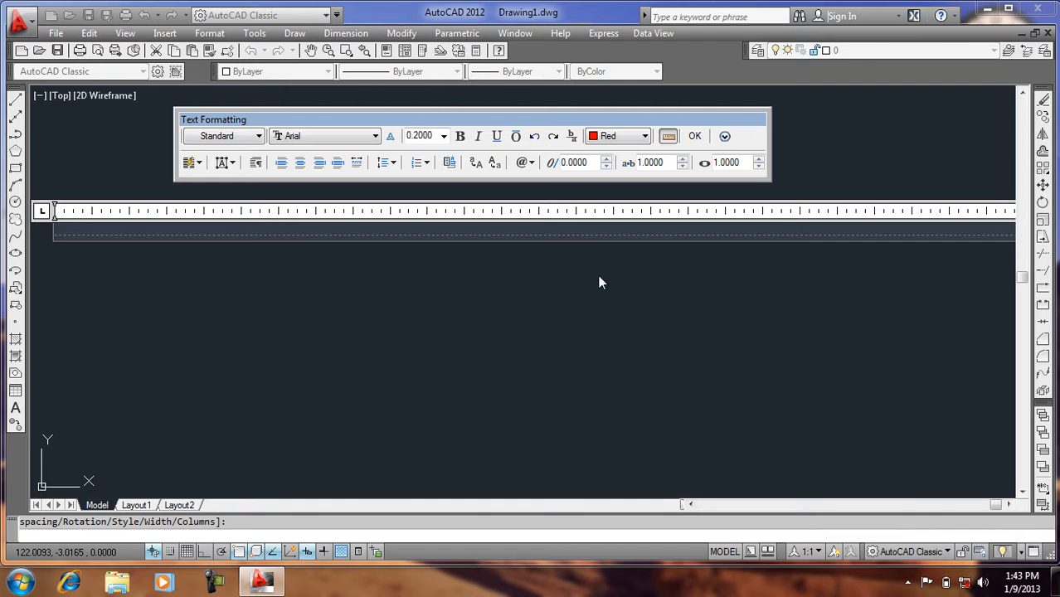
left_click(429, 136)
left_click(335, 143)
left_click(335, 142)
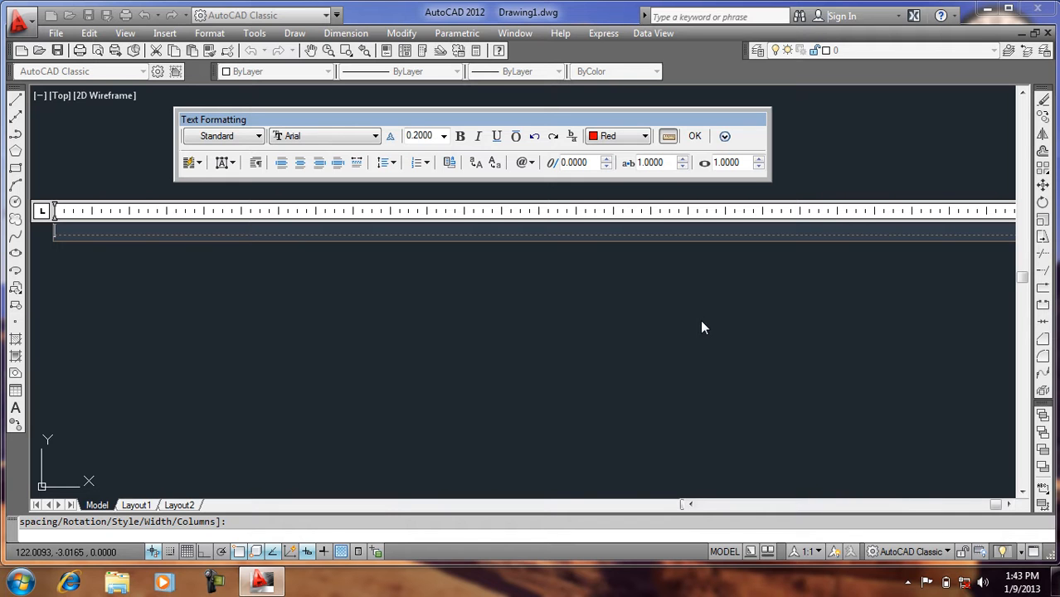
- Insert a Plus/Minus symbol into the multiline text and set its text height to 2
left_click(724, 138)
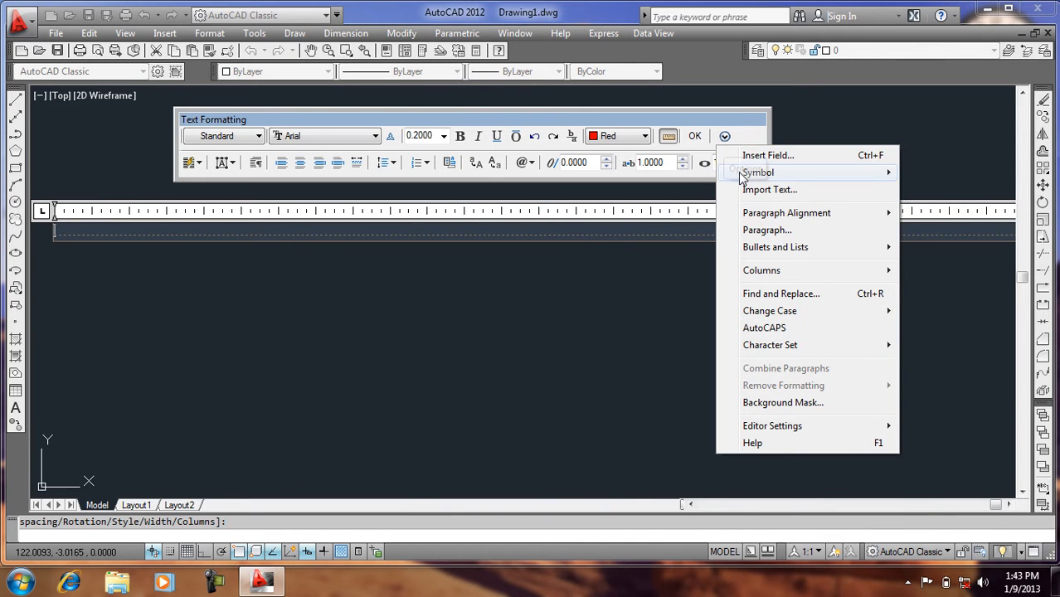
mouse_move(744, 174)
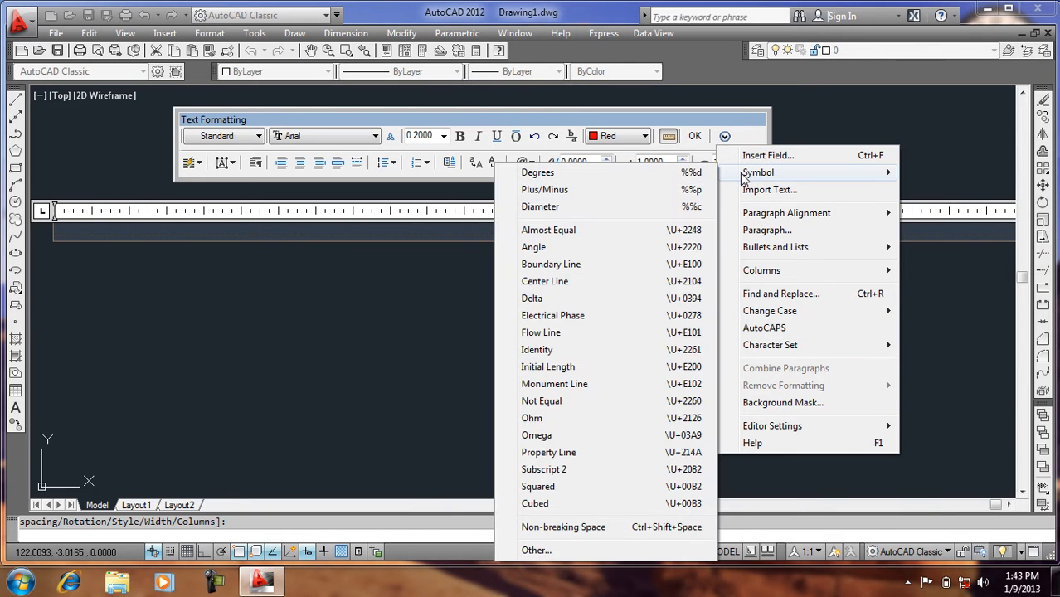
left_click(543, 191)
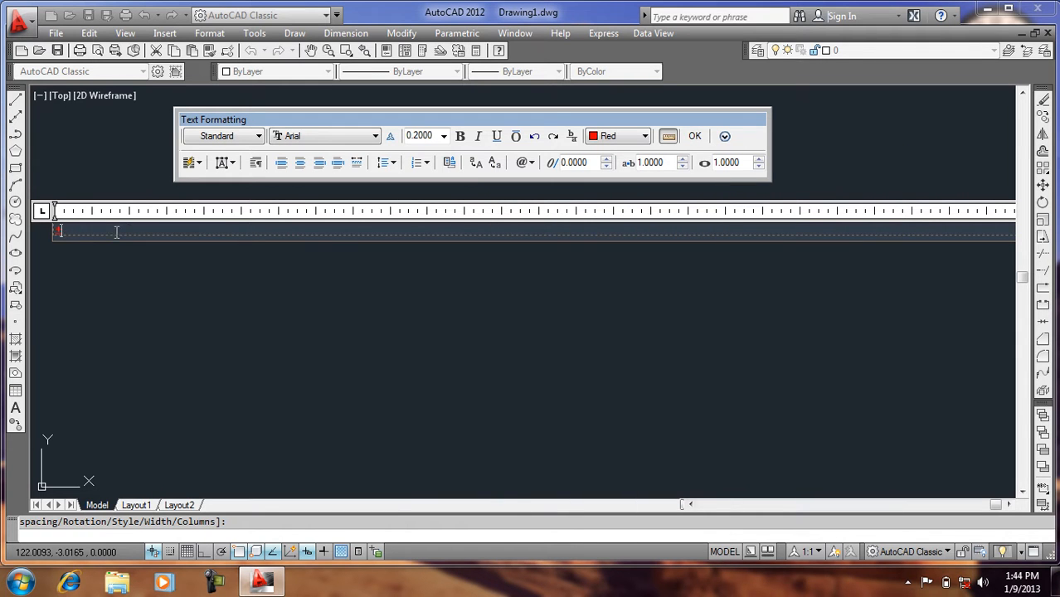
left_click(434, 134)
type("2")
key("Return")
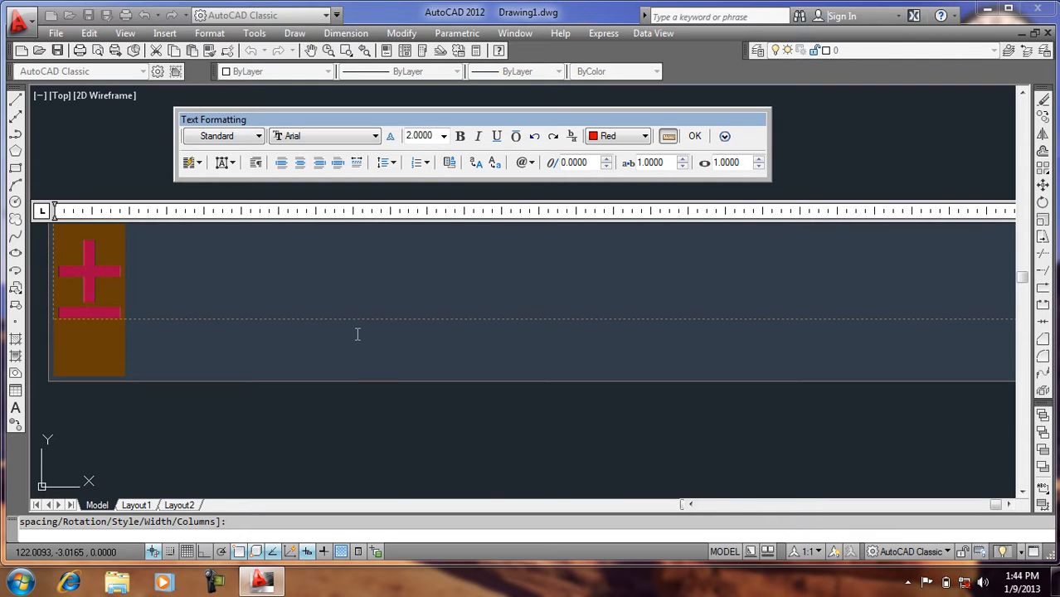
left_click(199, 312)
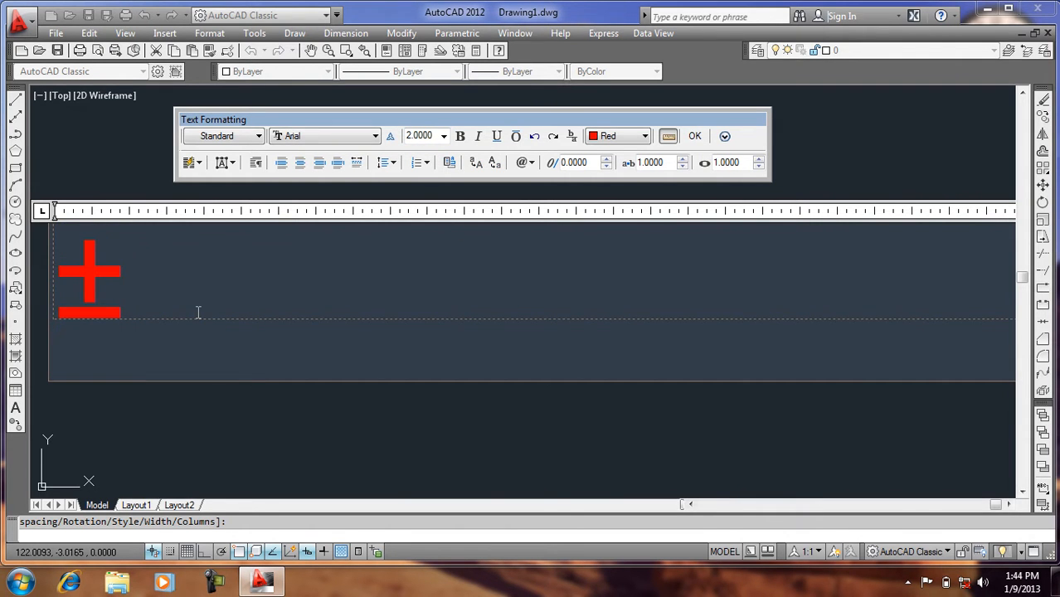
- Complete the red multiline text as ±0.000 on a single line and finish editing it
type("0.000")
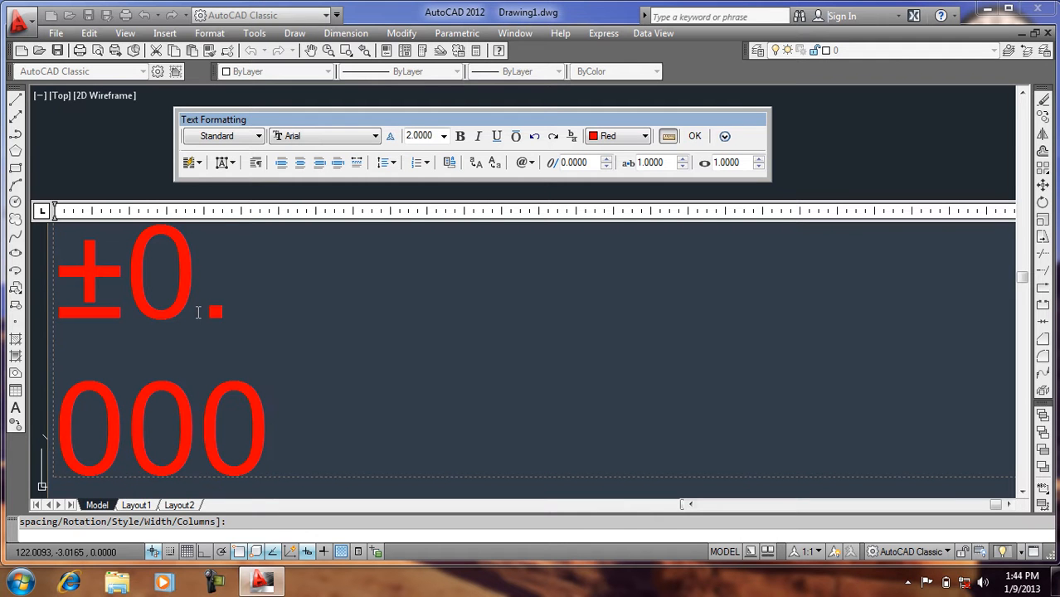
key("BackSpace")
key("BackSpace")
key("BackSpace")
key("BackSpace")
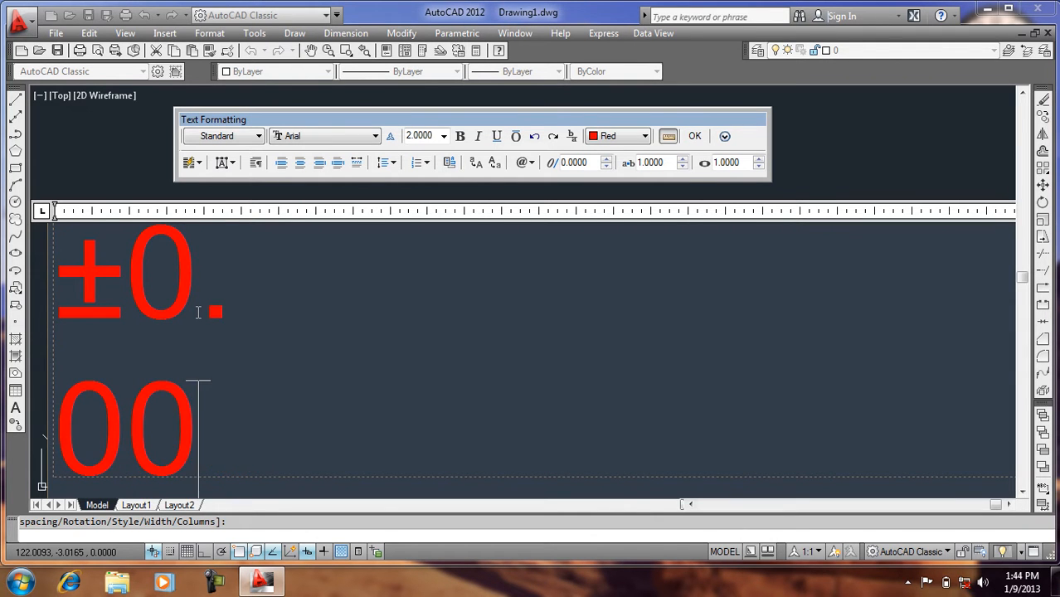
type("000")
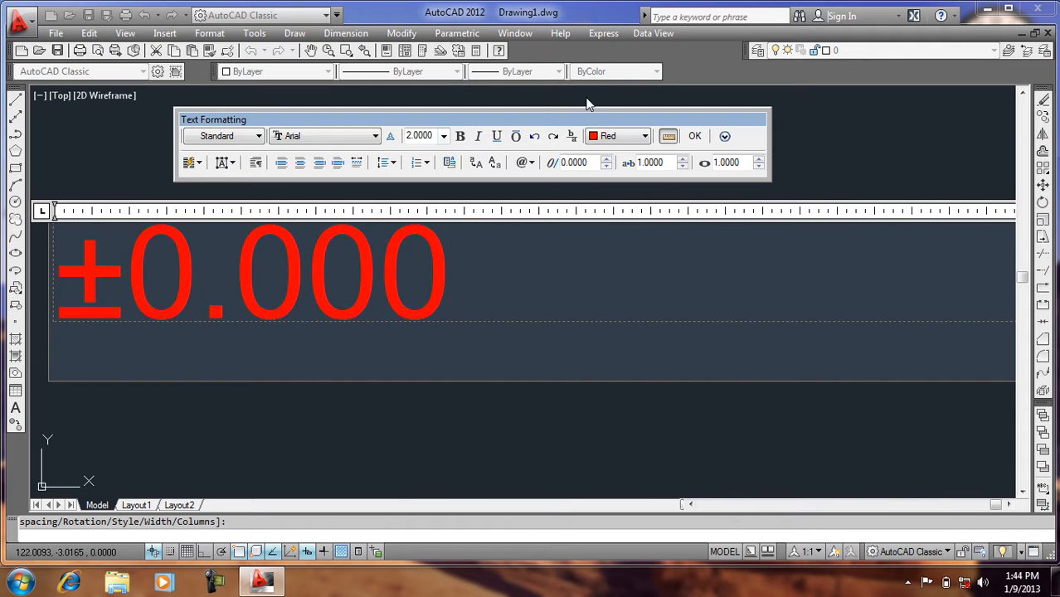
left_click(694, 136)
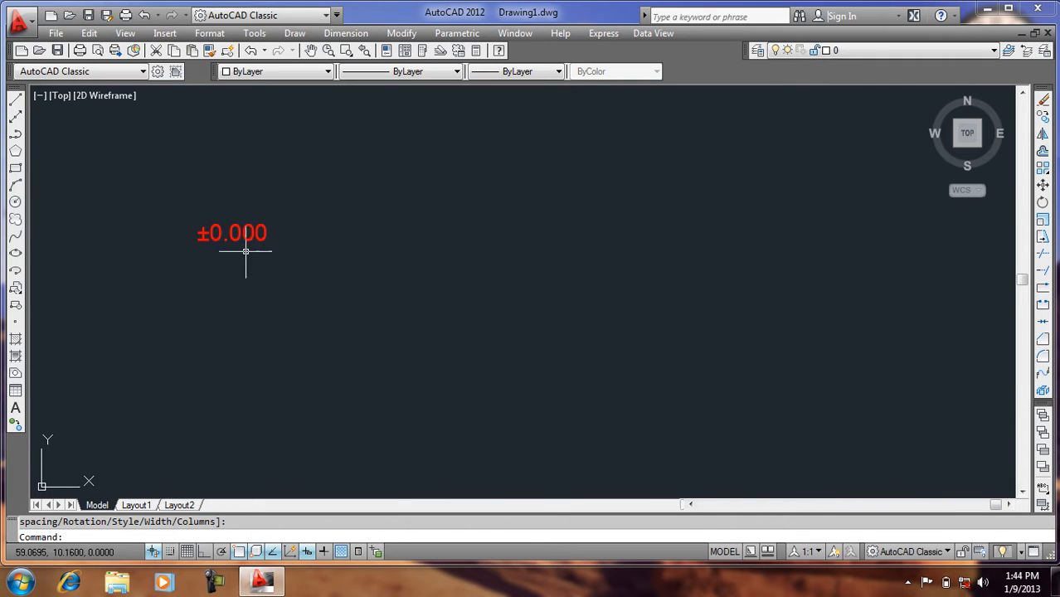
- Create a second multiline text box beside the ±0.000 text and set its text height to 2
scroll(203, 199, "up", 3)
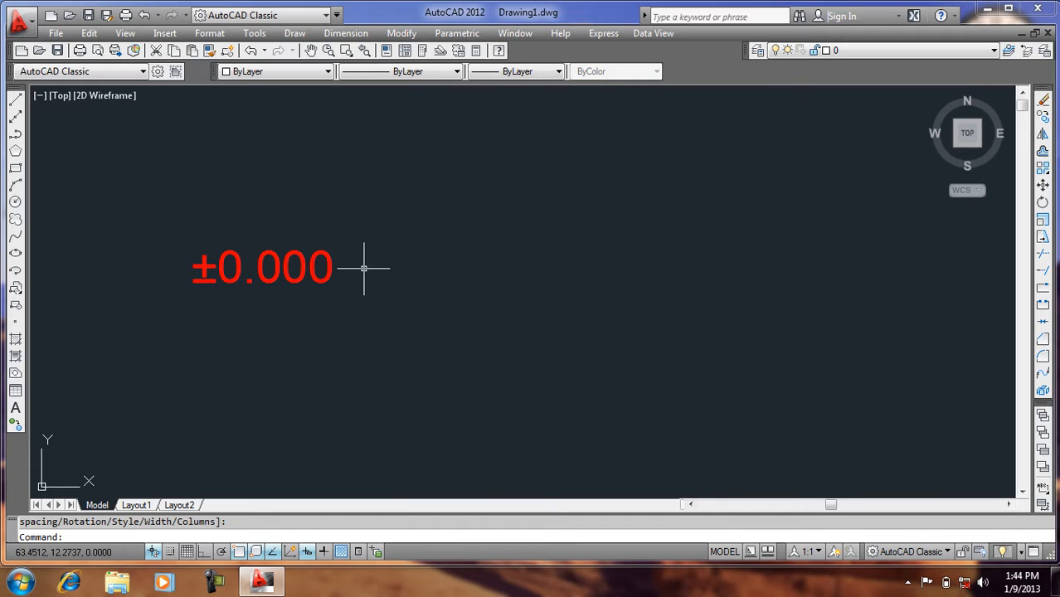
key("Return")
left_click(420, 243)
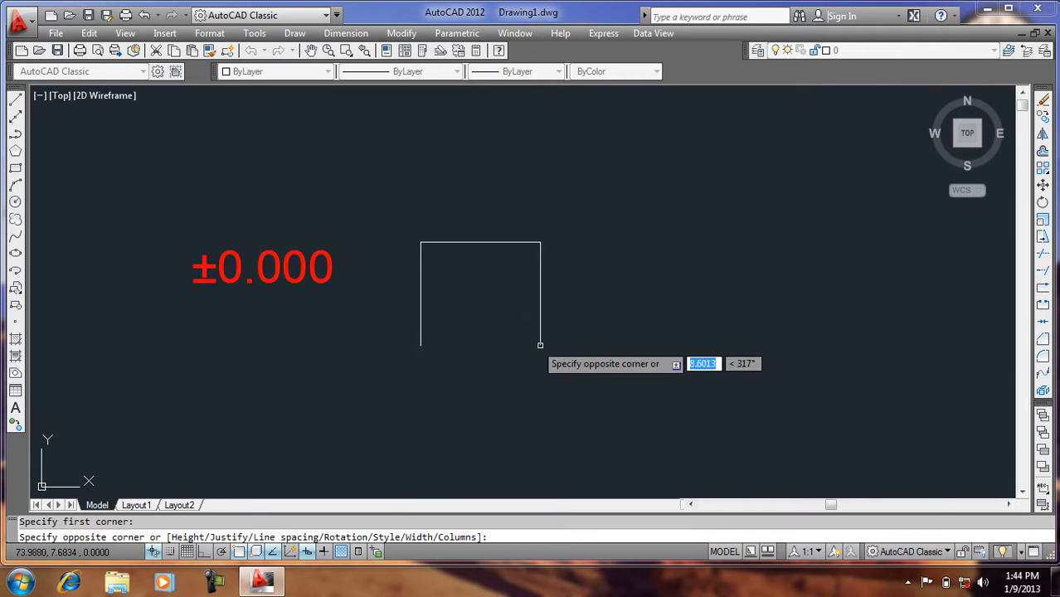
left_click(780, 344)
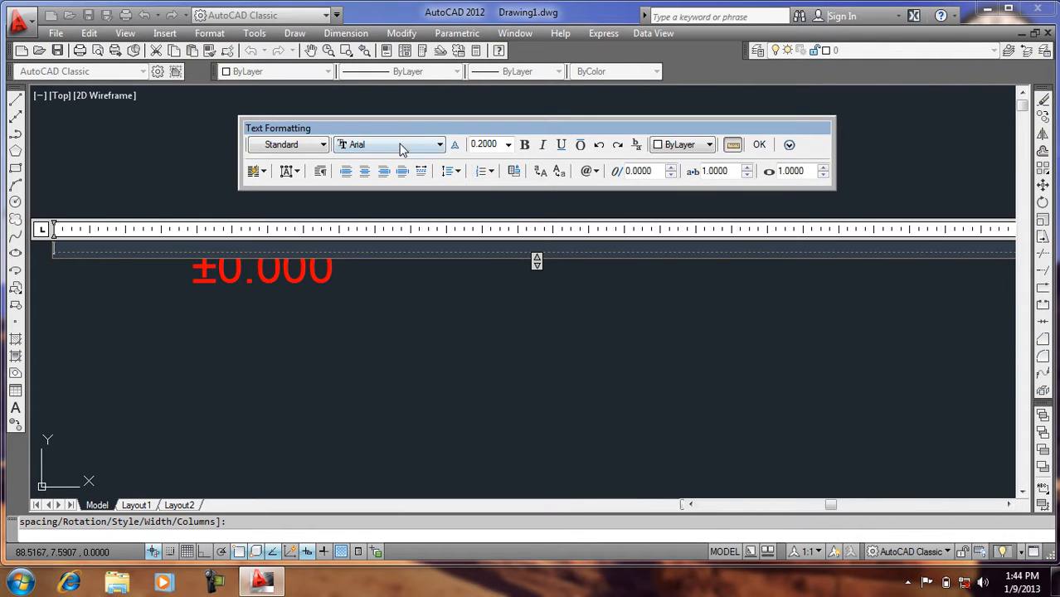
left_click(494, 144)
type("2")
key("Return")
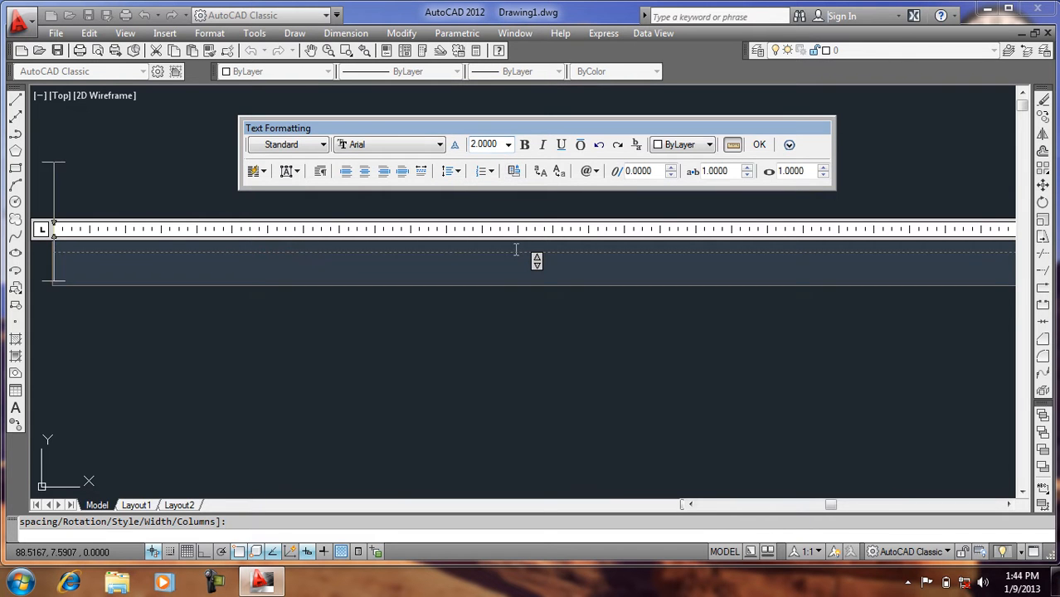
- Set the new text's colour to Cyan and enter the word "plan" followed by a space
left_click(707, 144)
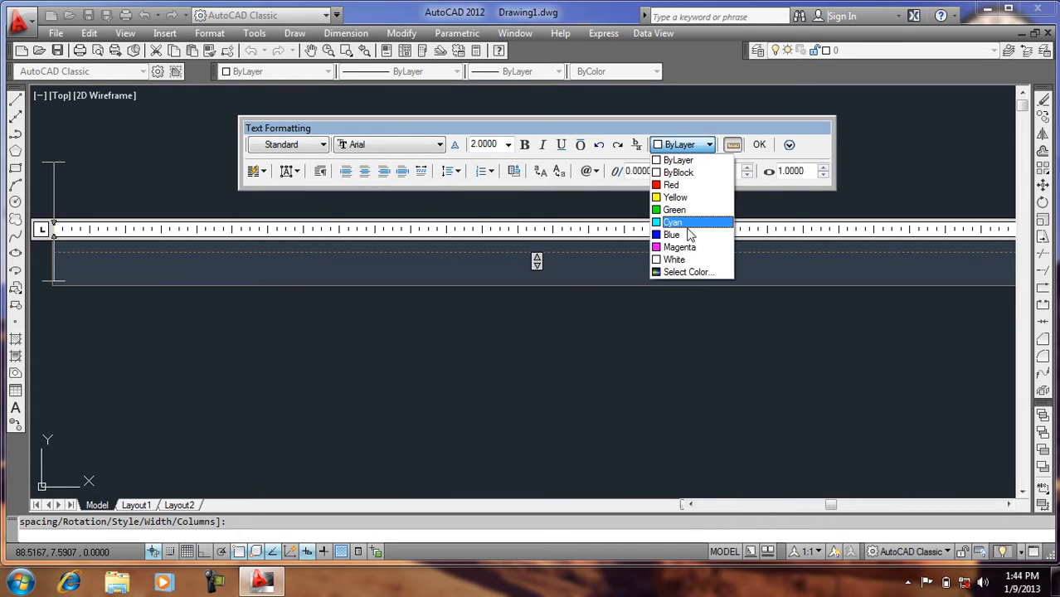
left_click(673, 223)
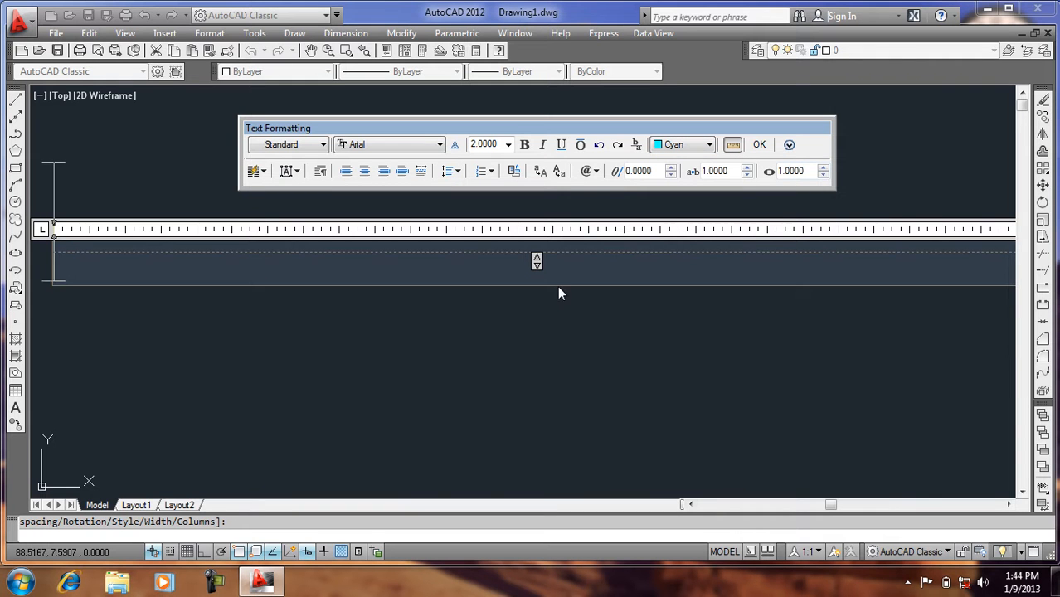
type("pl")
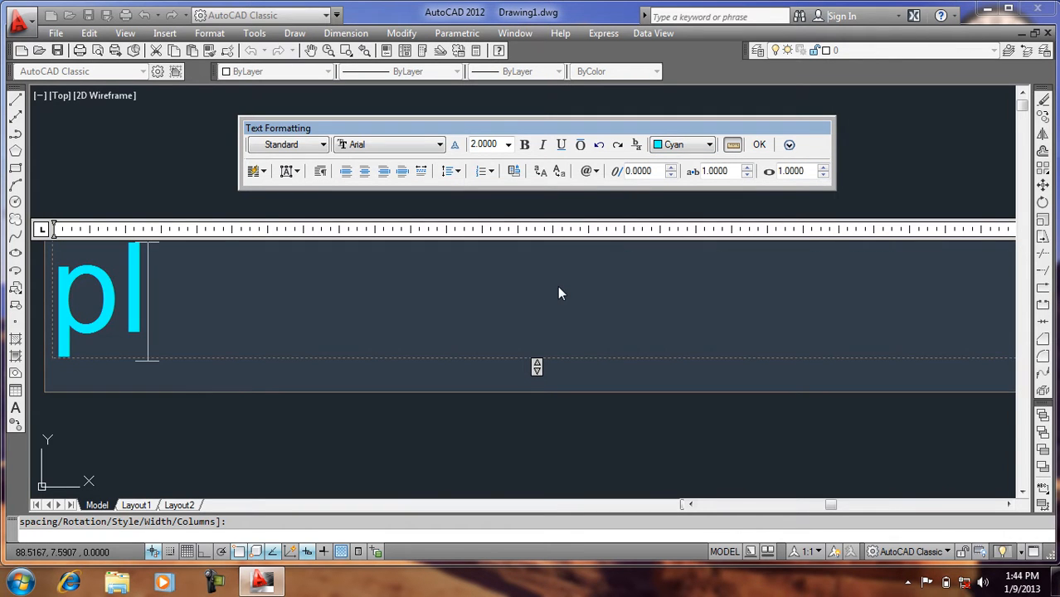
type("an")
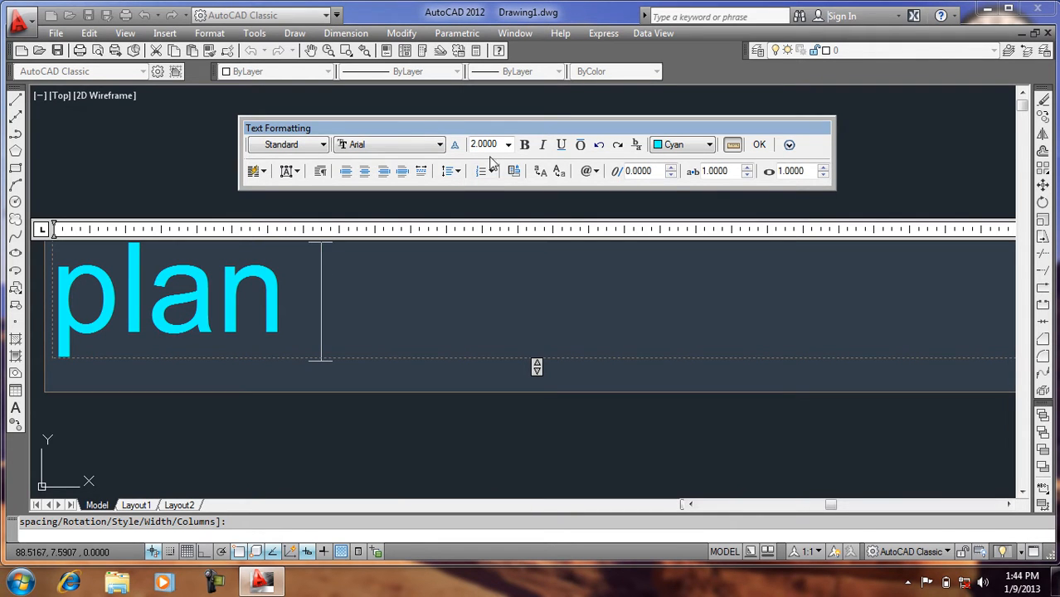
- Insert a Diameter symbol after the word "plan" in the cyan text
left_click(789, 145)
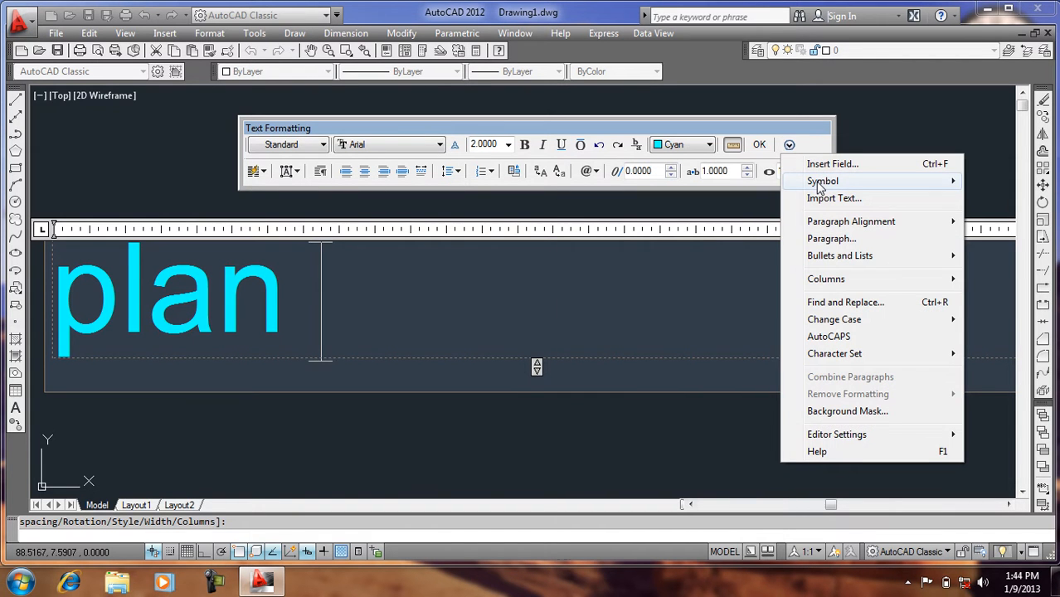
mouse_move(817, 186)
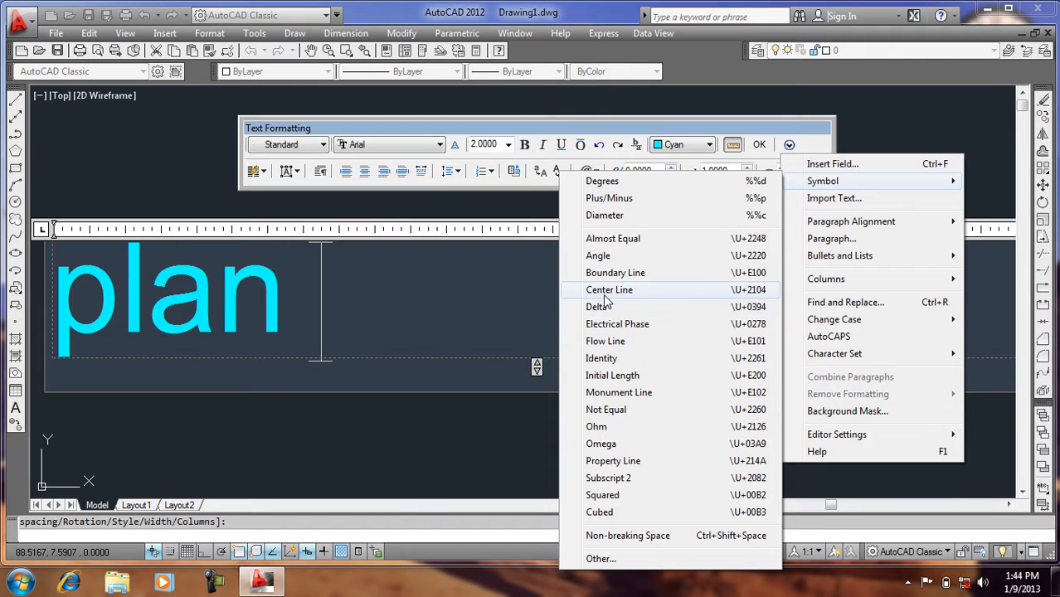
left_click(615, 217)
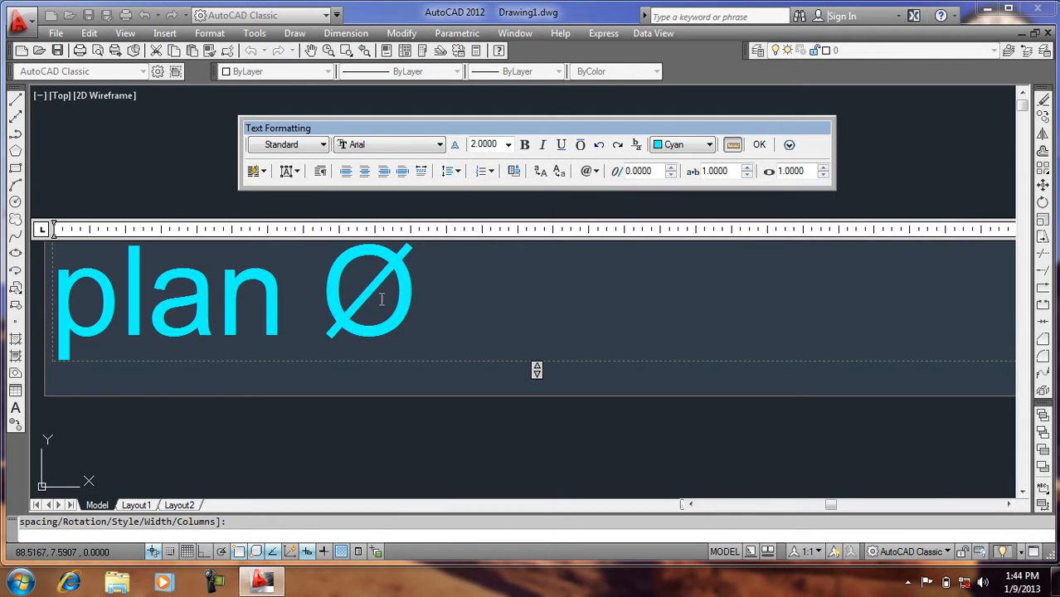
- Add 12@20 directly after the diameter symbol and finish editing the cyan multiline text
left_click(306, 289)
left_click(482, 296)
type("1")
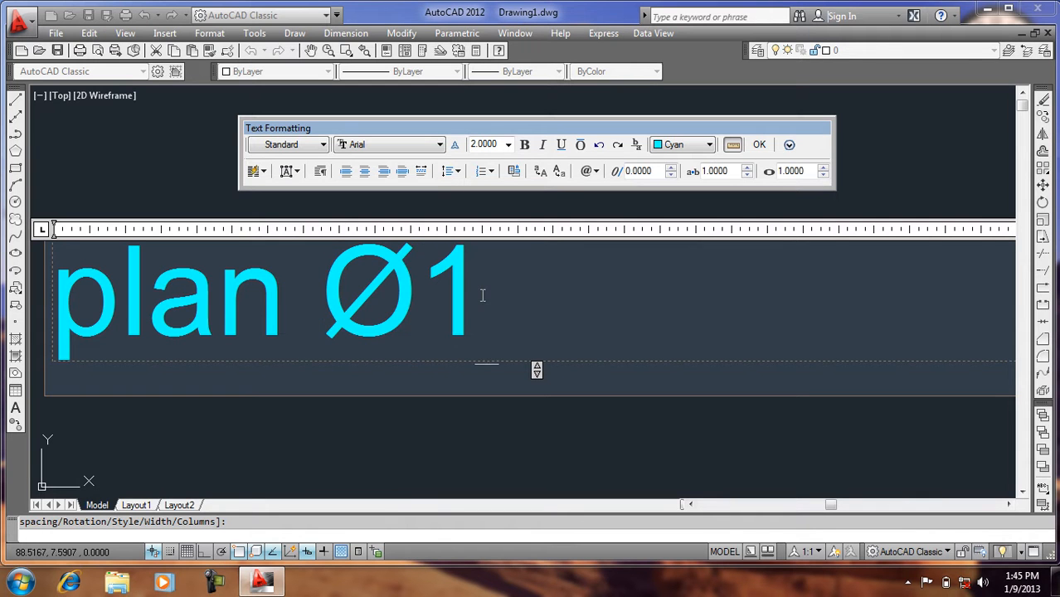
type("2")
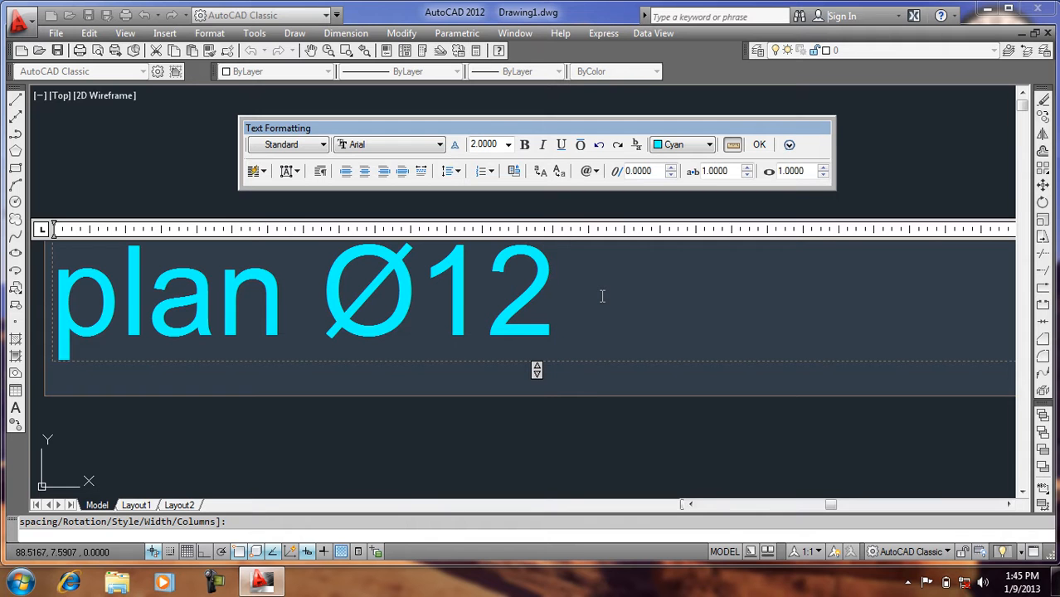
type("@")
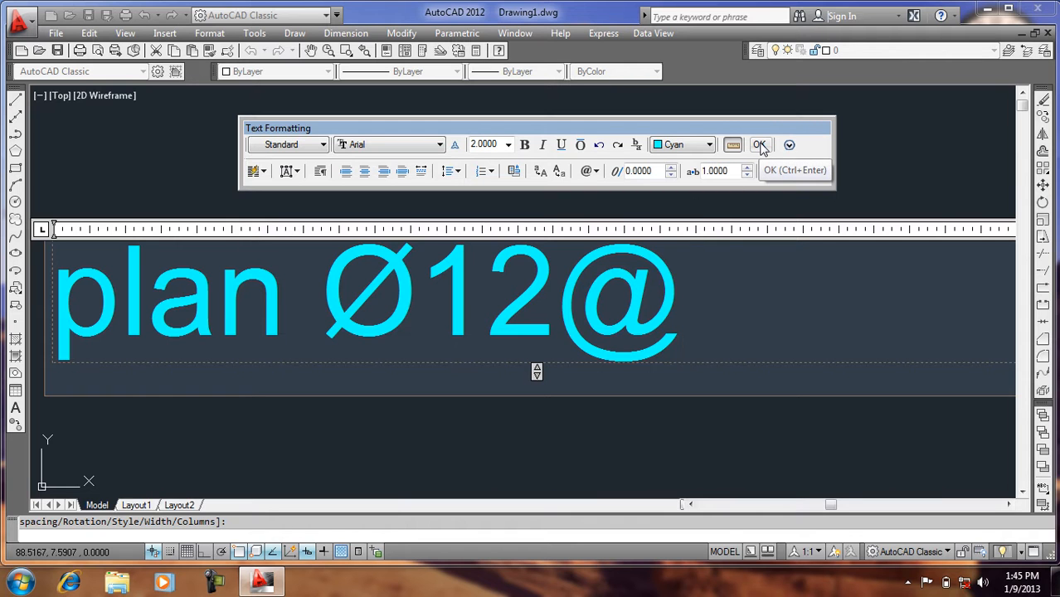
type("20")
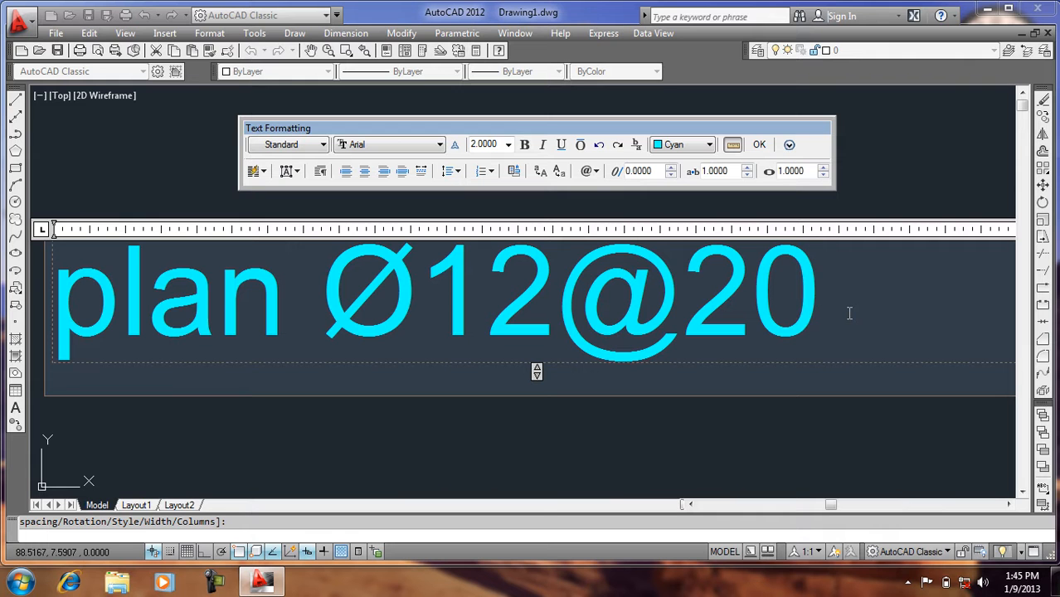
left_click(759, 144)
scroll(588, 394, "down", 3)
scroll(587, 391, "up", 2)
scroll(530, 361, "down", 2)
scroll(560, 374, "up", 3)
scroll(31, 252, "down", 2)
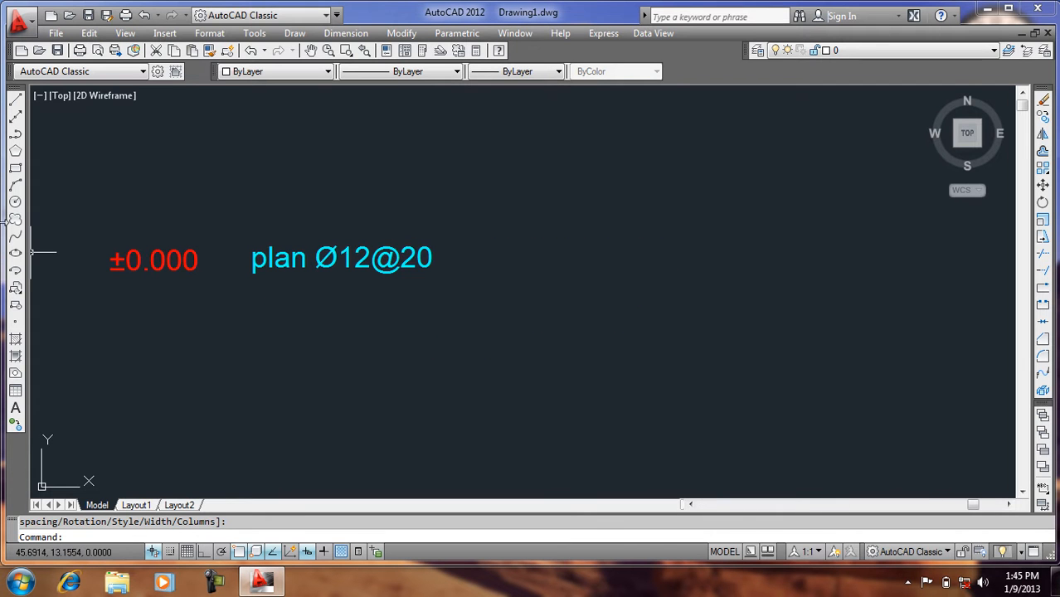
- Start drawing a rectangle near the two multiline texts
left_click(15, 168)
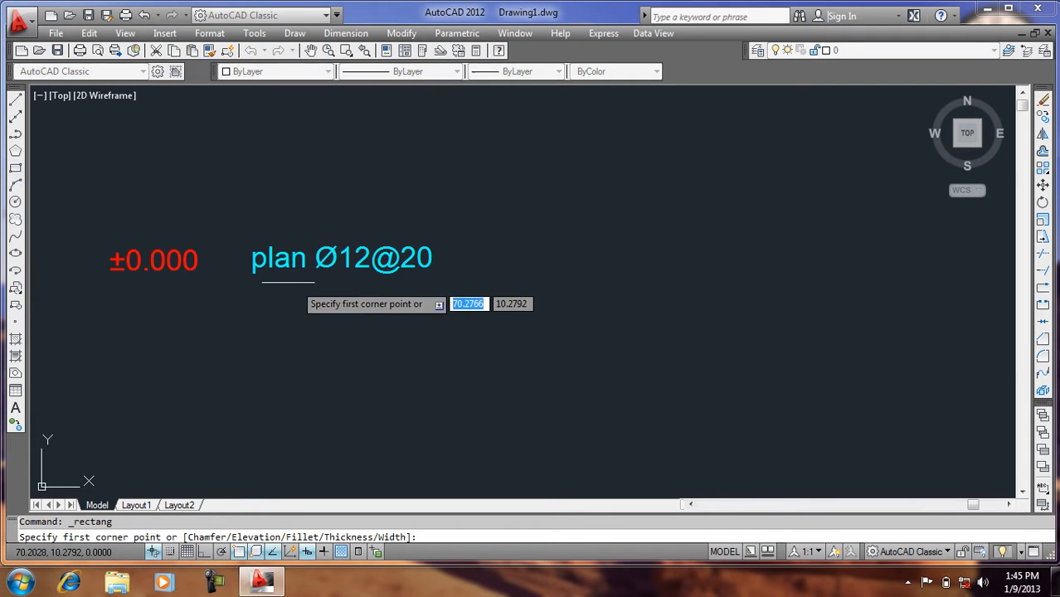
- Draw one rectangle below the "plan Ø12@20" label and a wider one above the label
left_click(230, 287)
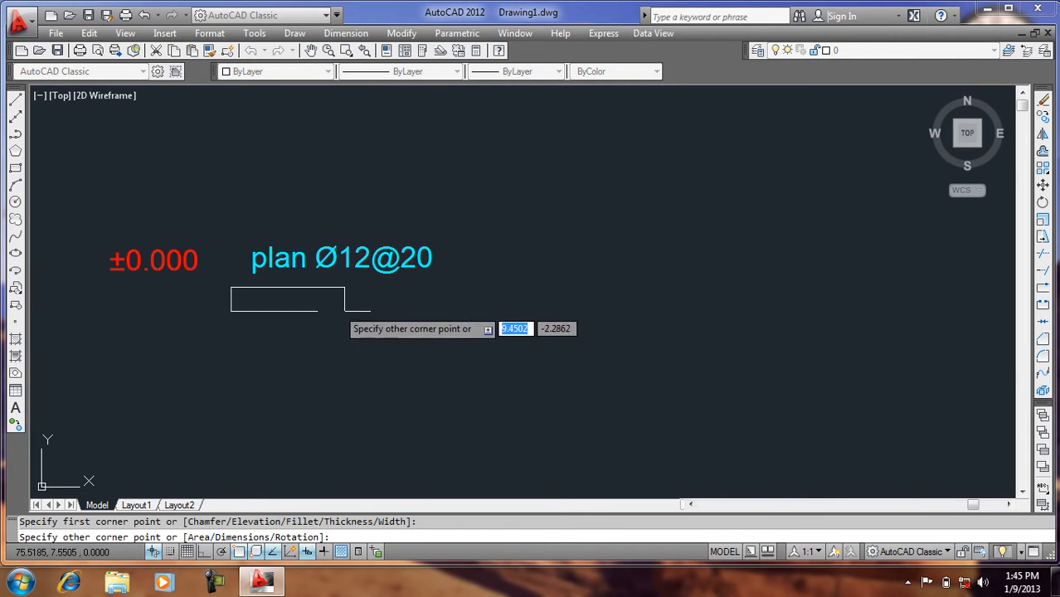
left_click(455, 420)
scroll(465, 379, "up", 1)
scroll(382, 278, "down", 2)
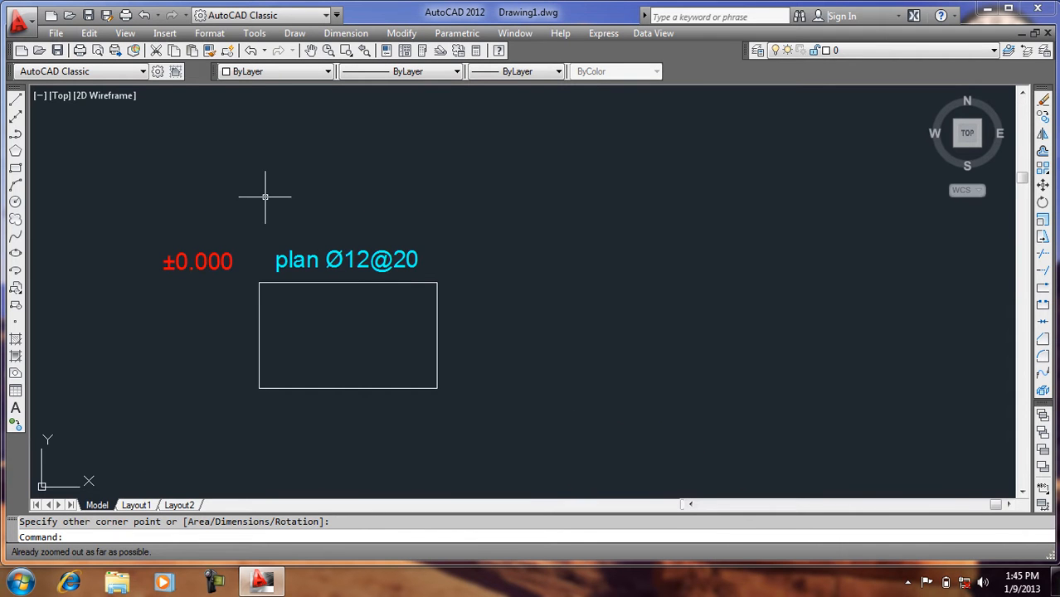
key("Return")
left_click(265, 126)
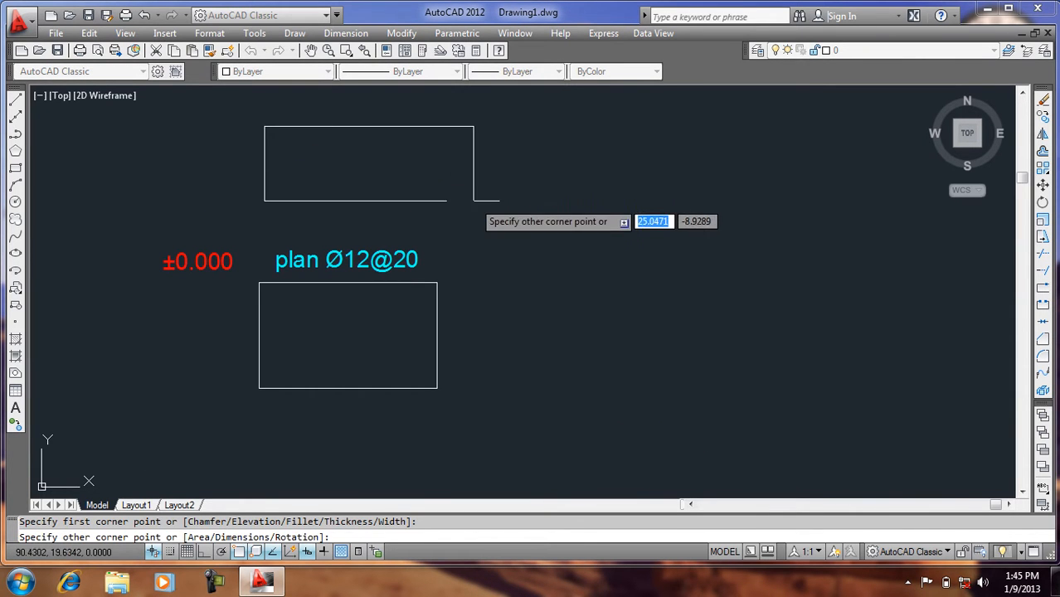
left_click(494, 201)
- Draw three more rectangles to the right of the first two: one in the upper row and two in the lower row
key("Return")
left_click(585, 131)
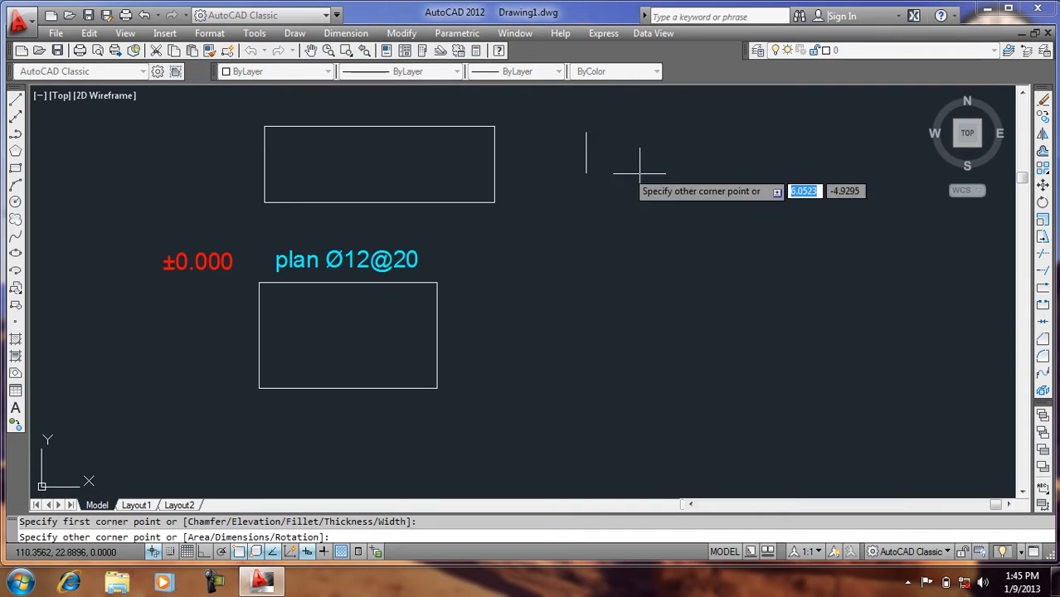
left_click(782, 208)
key("Return")
left_click(552, 301)
left_click(627, 372)
key("Return")
left_click(689, 276)
left_click(805, 375)
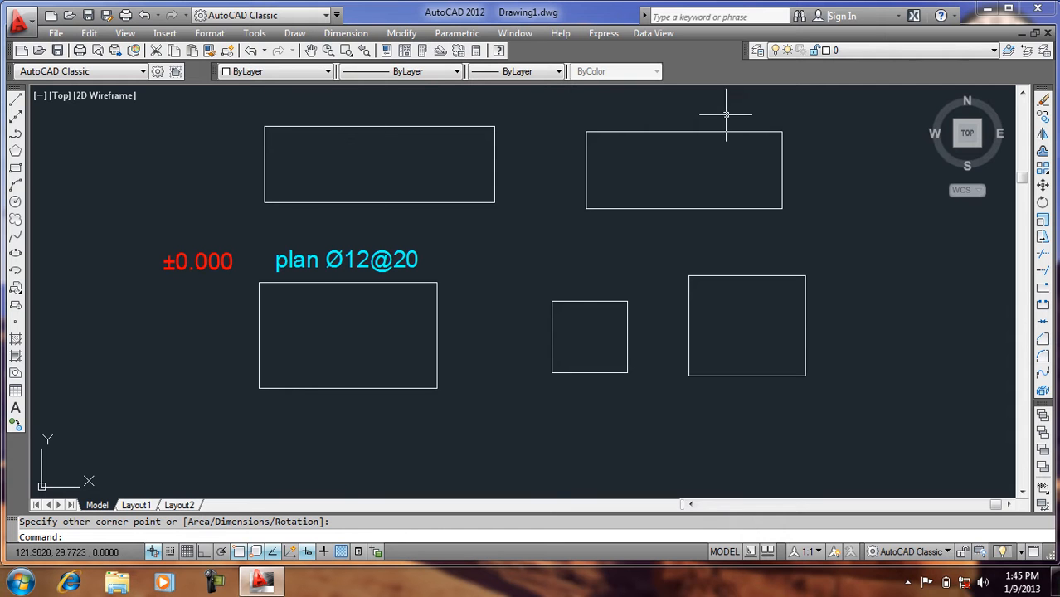
- Copy the "plan Ø12@20" label above each of the other four rectangles
type("co")
key("Return")
left_click(384, 260)
key("Return")
left_click(396, 342)
left_click(414, 182)
left_click(704, 190)
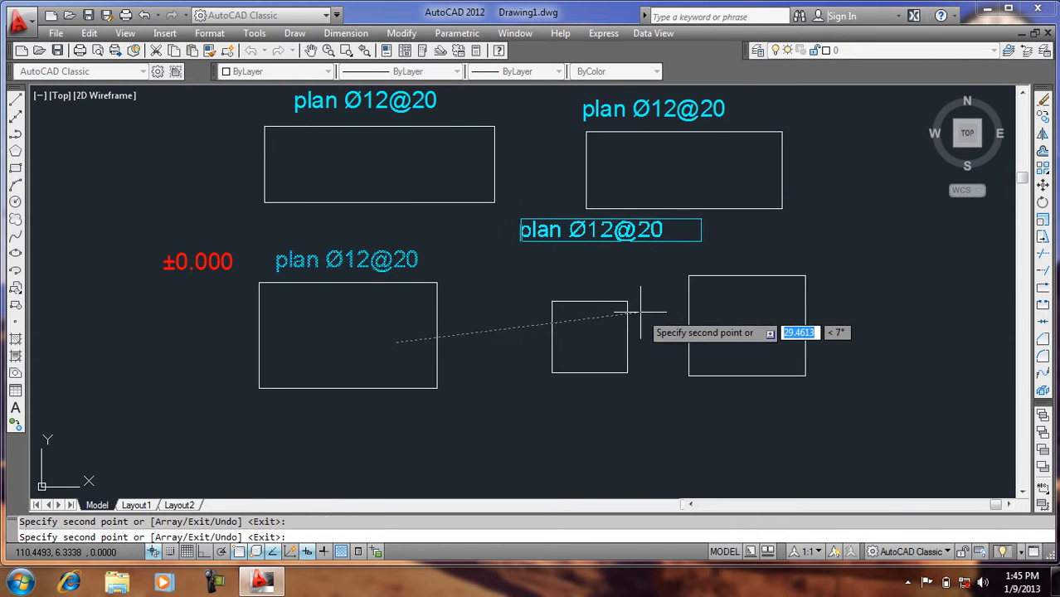
left_click(595, 355)
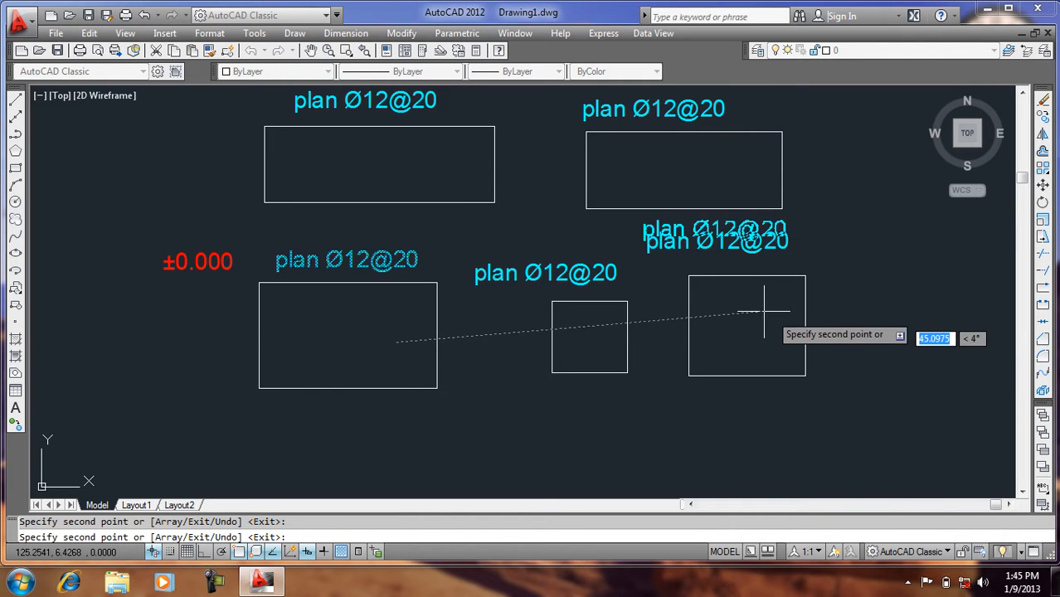
key("Escape")
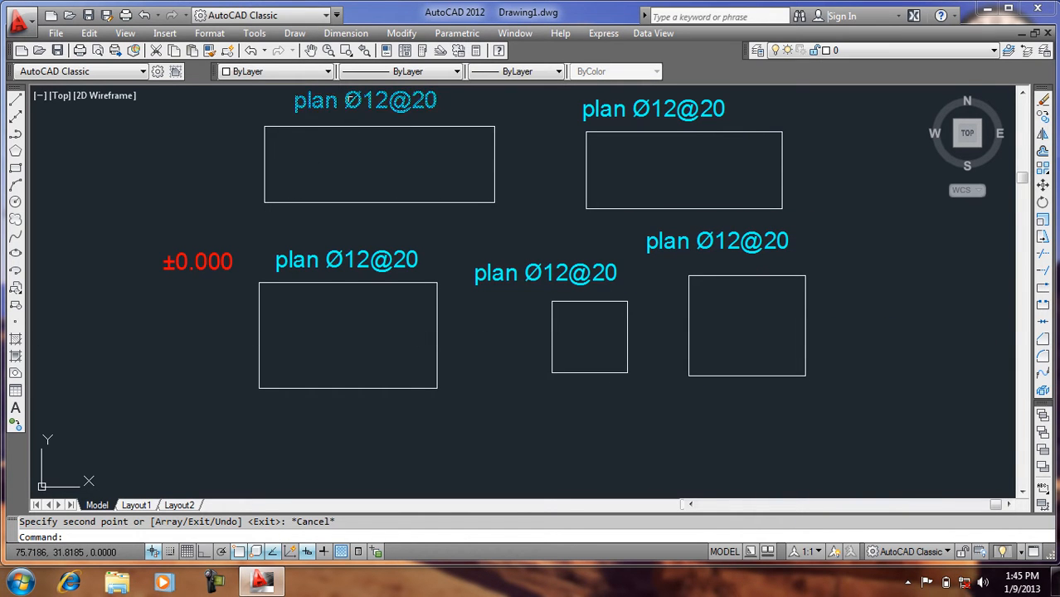
- Replace the text of the upper-left label with "hfhfhdfh" and the upper-right label with "jghjvhjghv"
double_click(355, 99)
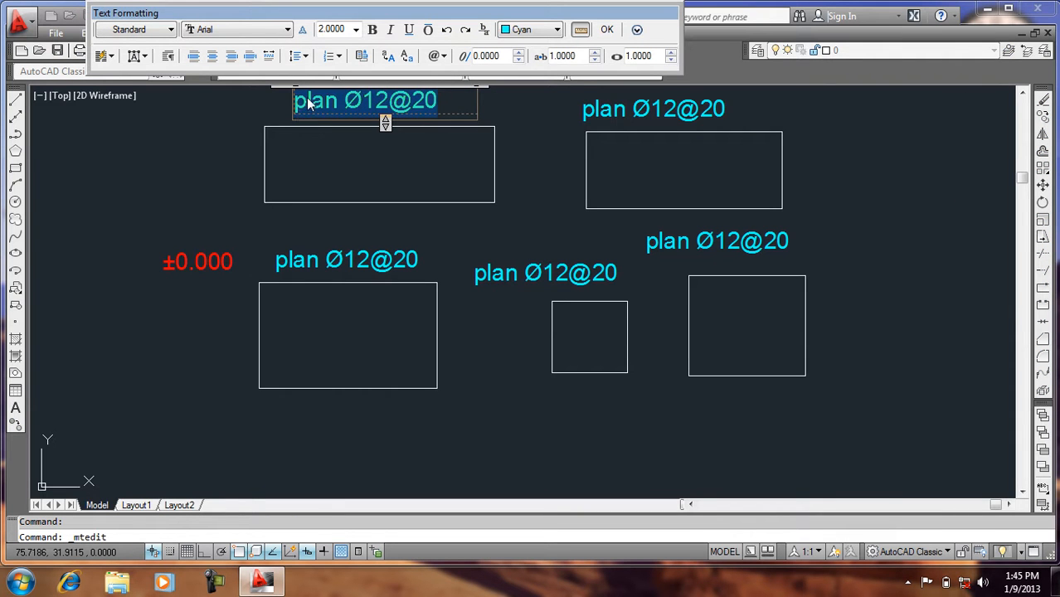
type("hfhfhdfh")
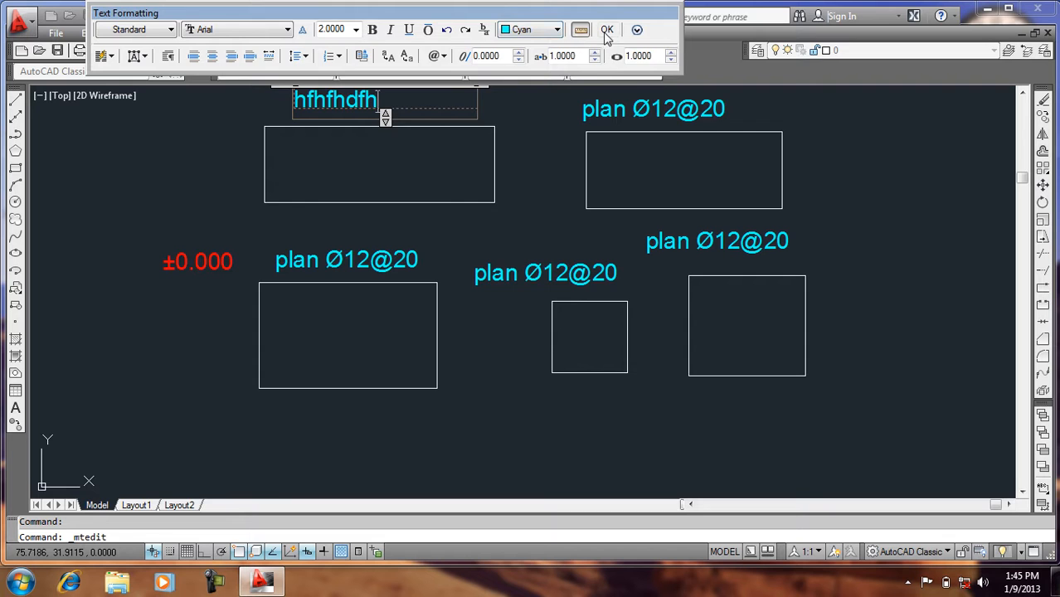
left_click(607, 31)
double_click(630, 108)
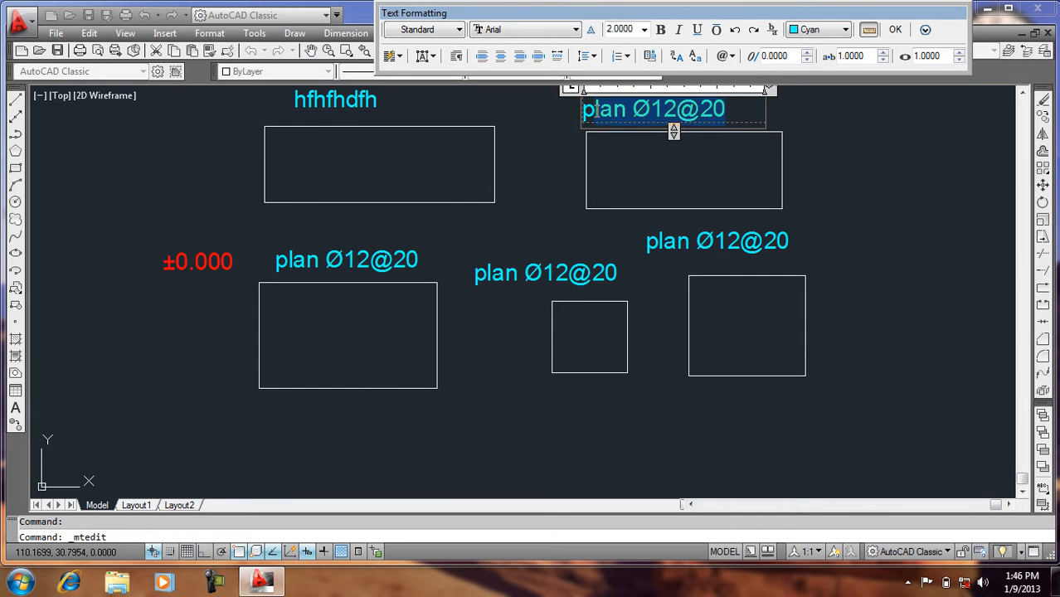
key("BackSpace")
type("jghjvhjghv")
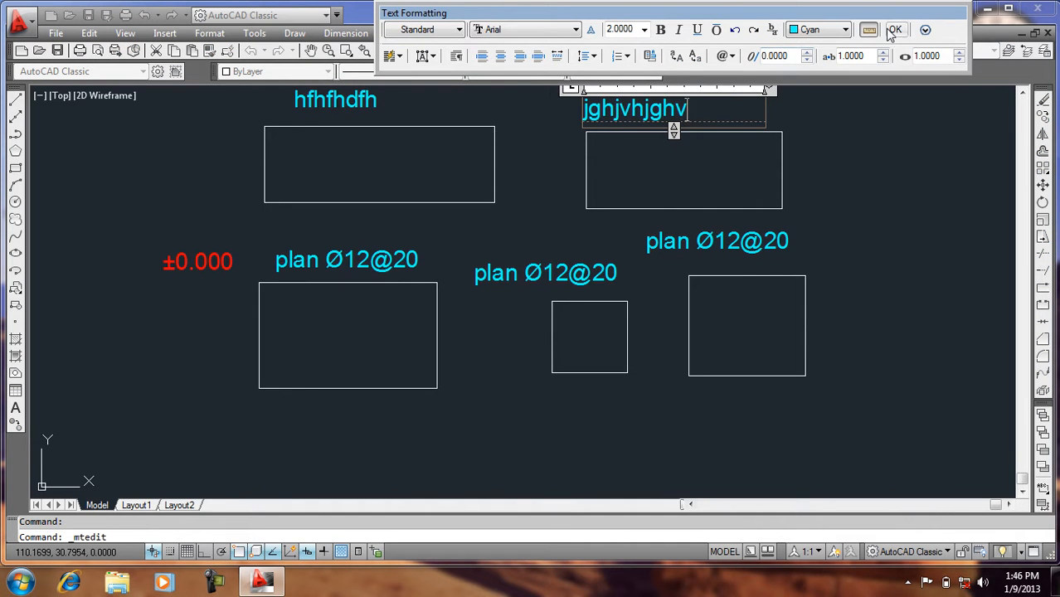
left_click(893, 30)
- Change the label above the lower-right rectangle to "nvbnvnfgh"
left_click(759, 243)
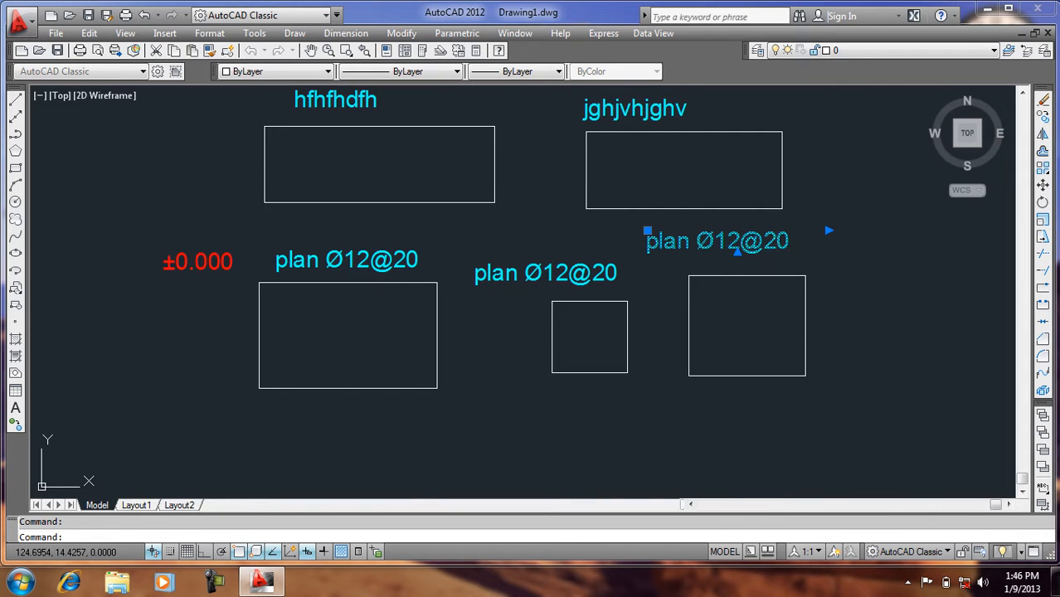
double_click(759, 242)
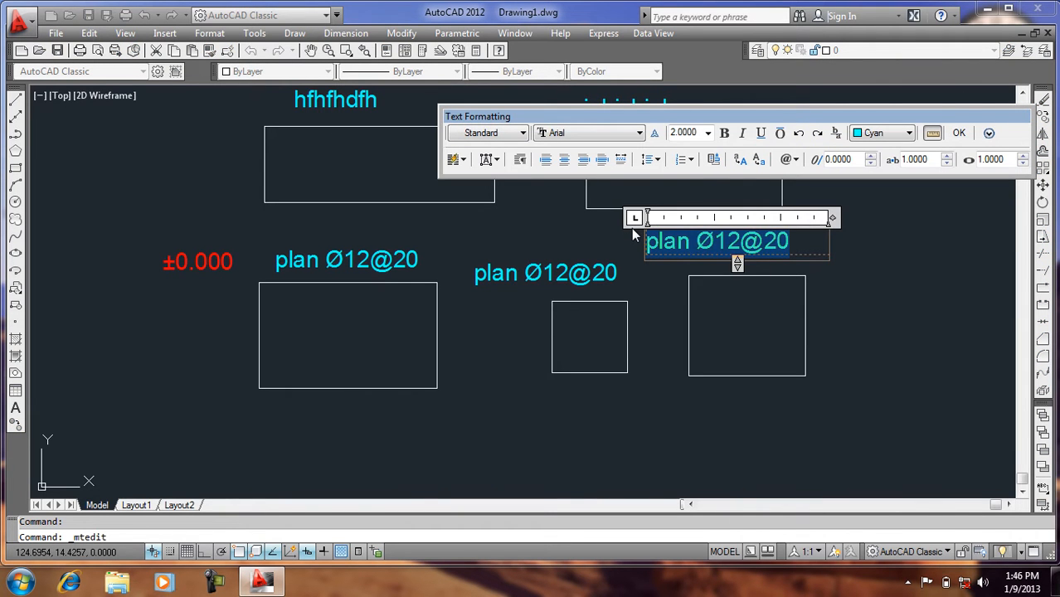
type("nvbnvnfgh")
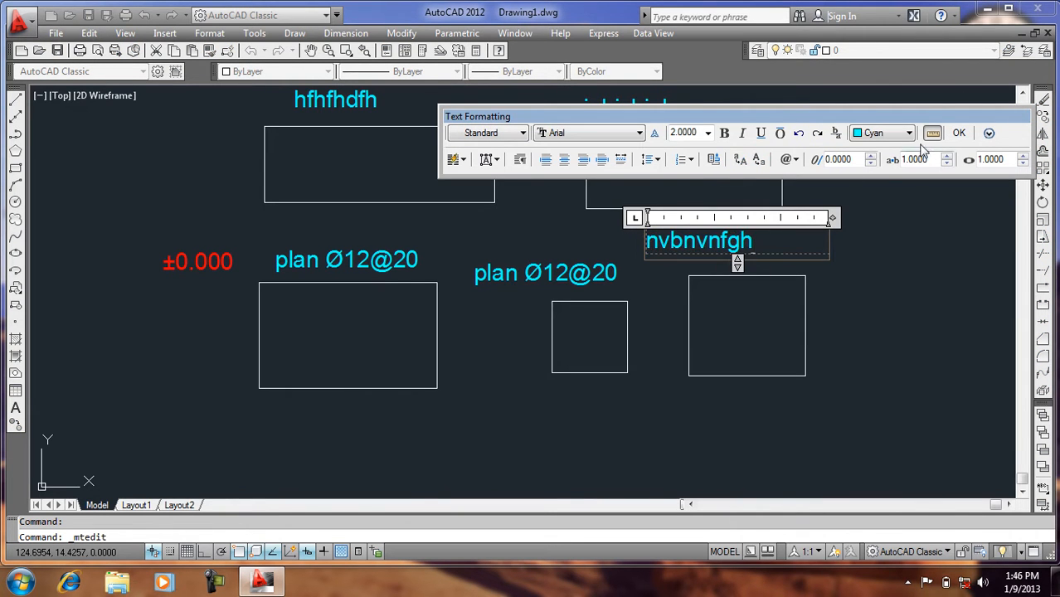
left_click(958, 133)
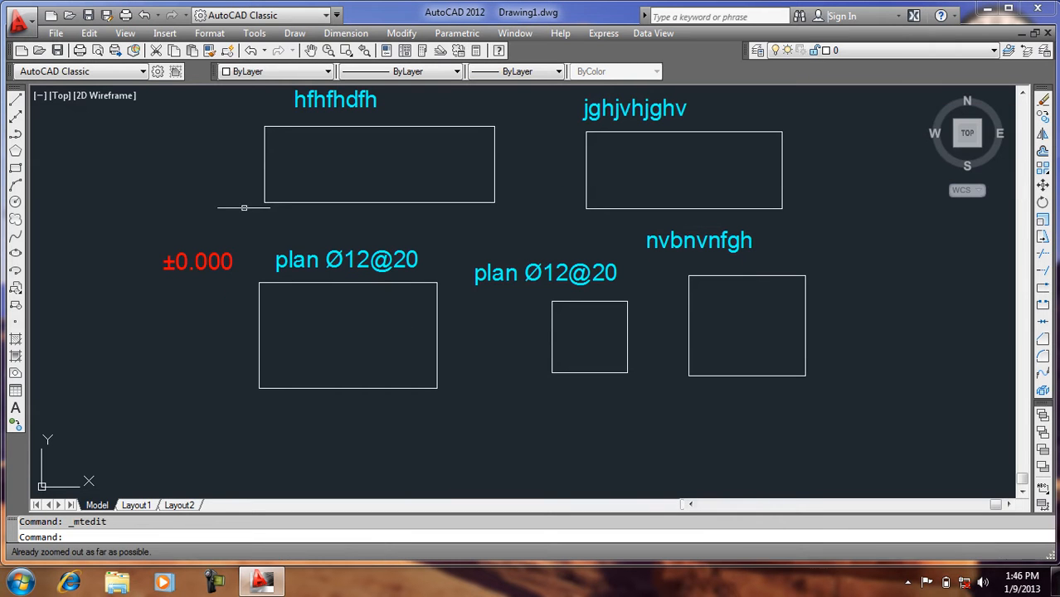
- Draw a line about 4 units long straight down from the lower-left corner of the lower-left rectangle
scroll(290, 425, "up", 3)
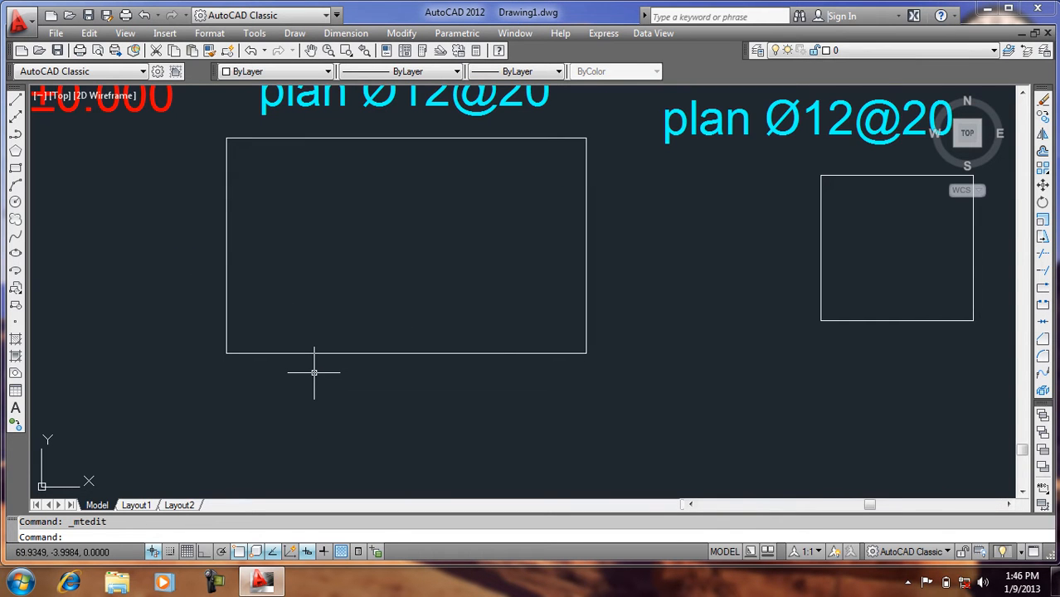
type("l")
key("Return")
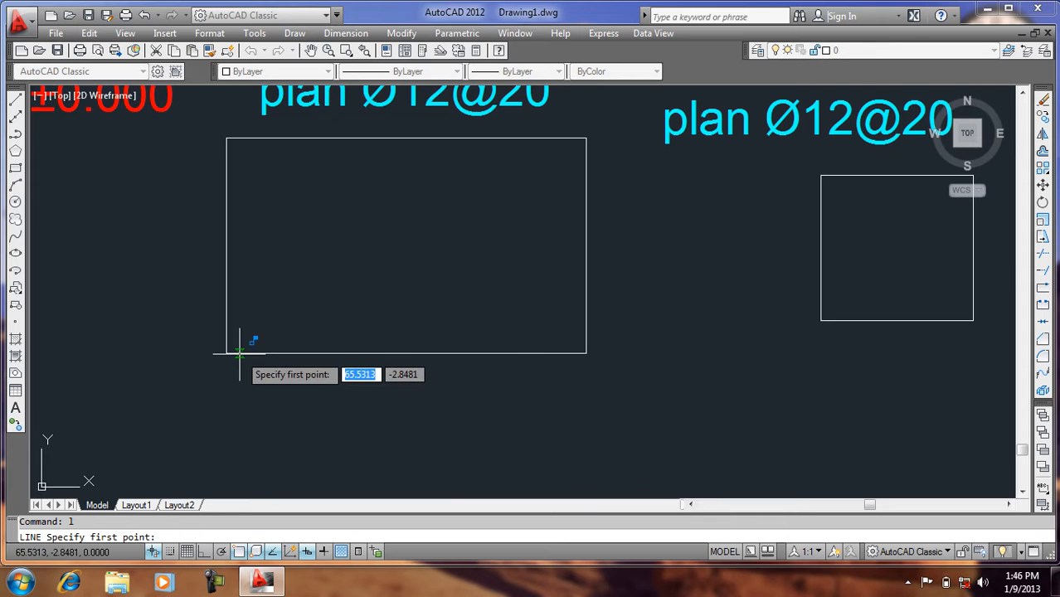
left_click(228, 353)
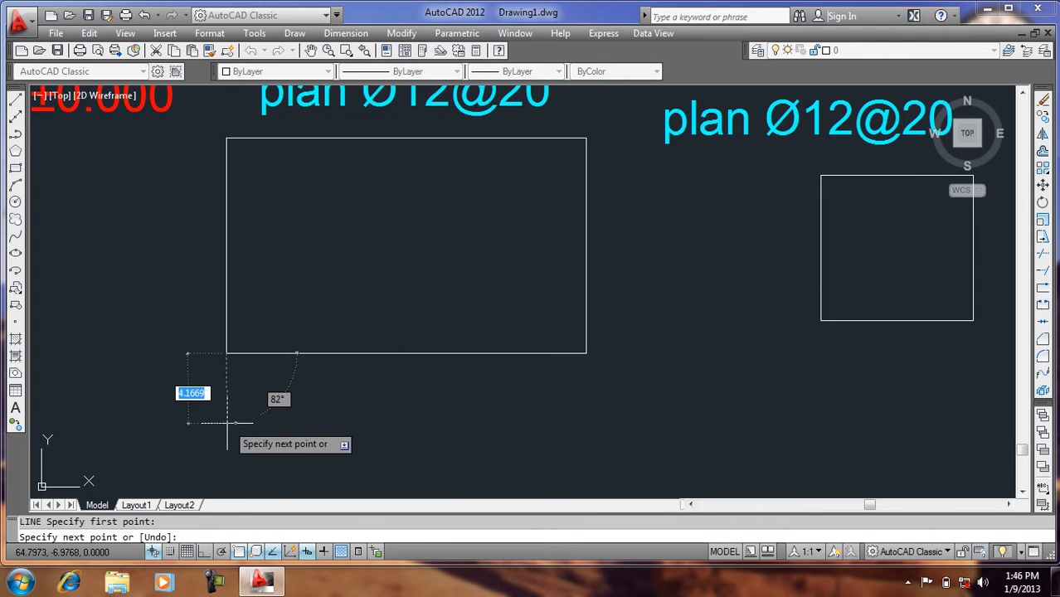
left_click(228, 419)
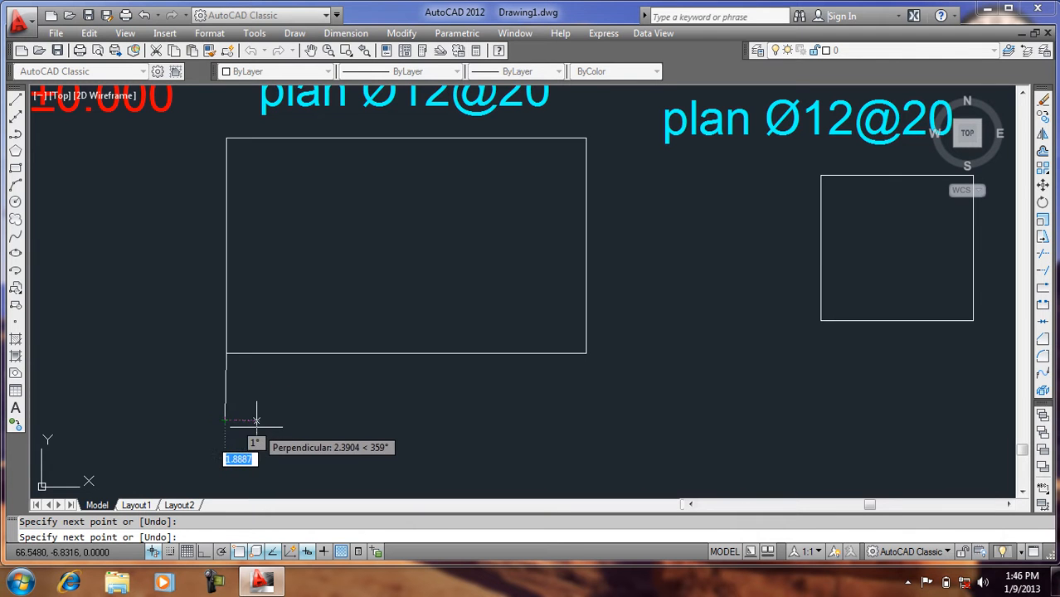
key("Escape")
- Draw a small circle centred on the lower end of the new line as a grid bubble
type("c")
key("Return")
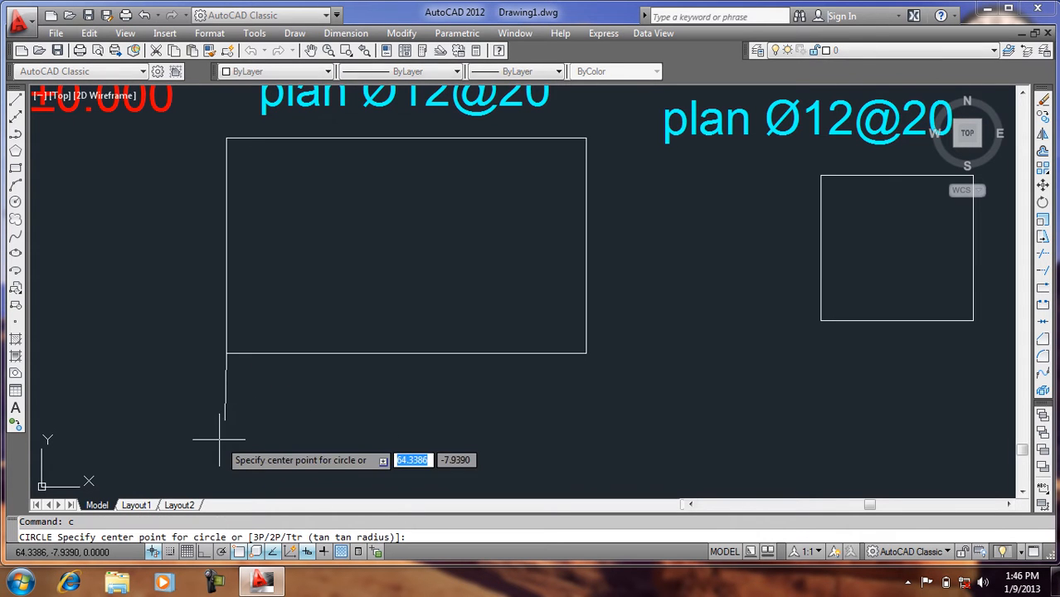
left_click(226, 419)
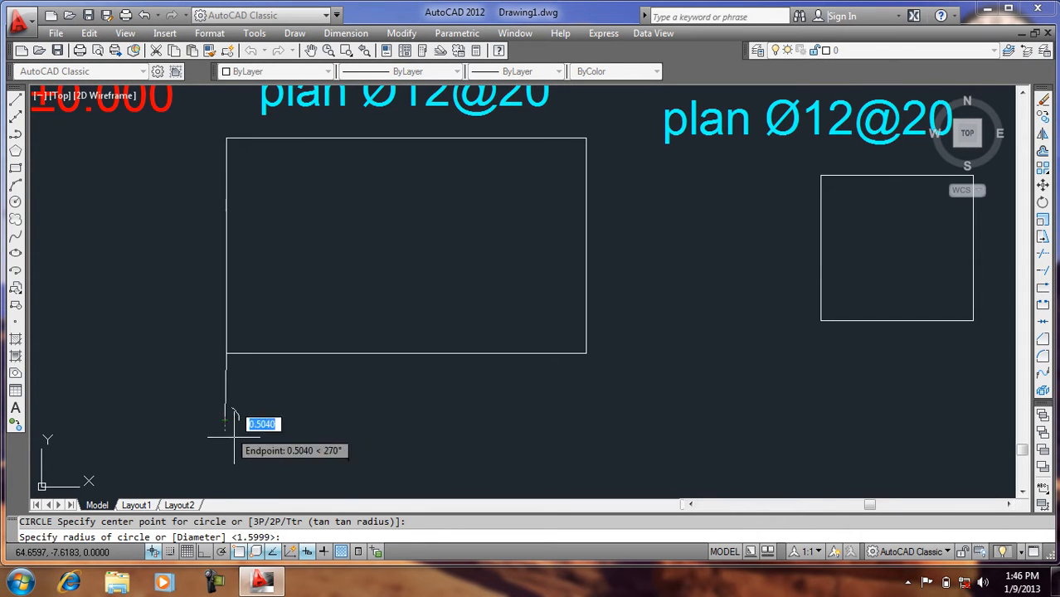
key("Return")
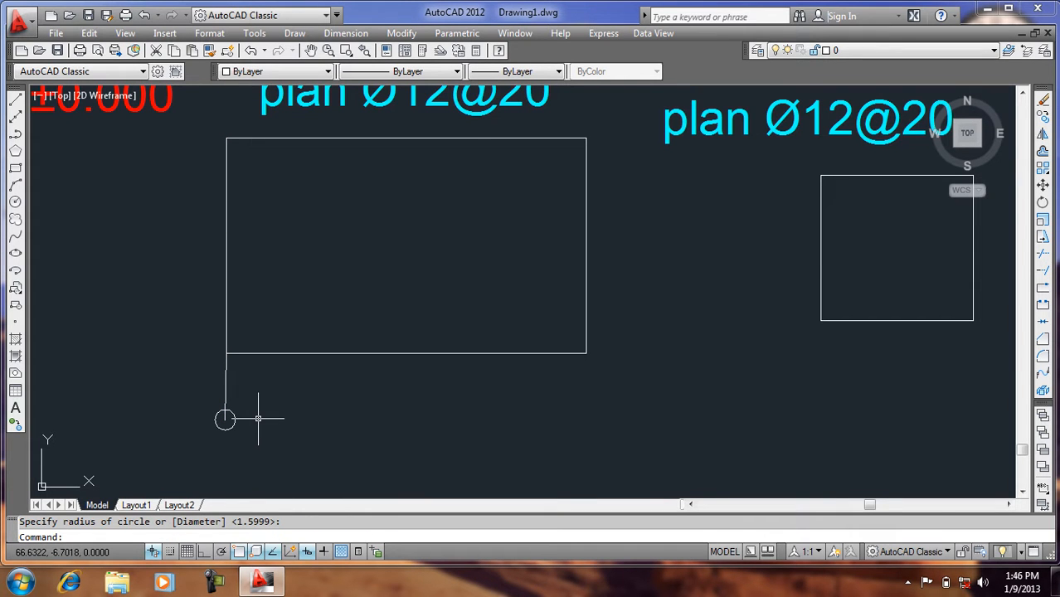
- Trim away the part of the line that lies inside the circle
type("tr")
key("Return")
key("Return")
left_click(214, 421)
left_click(215, 421)
key("Return")
- Copy the line and circle from the rectangle's lower-left corner to five points along its bottom edge and to its lower-right corner
type("co")
key("Return")
left_click(265, 377)
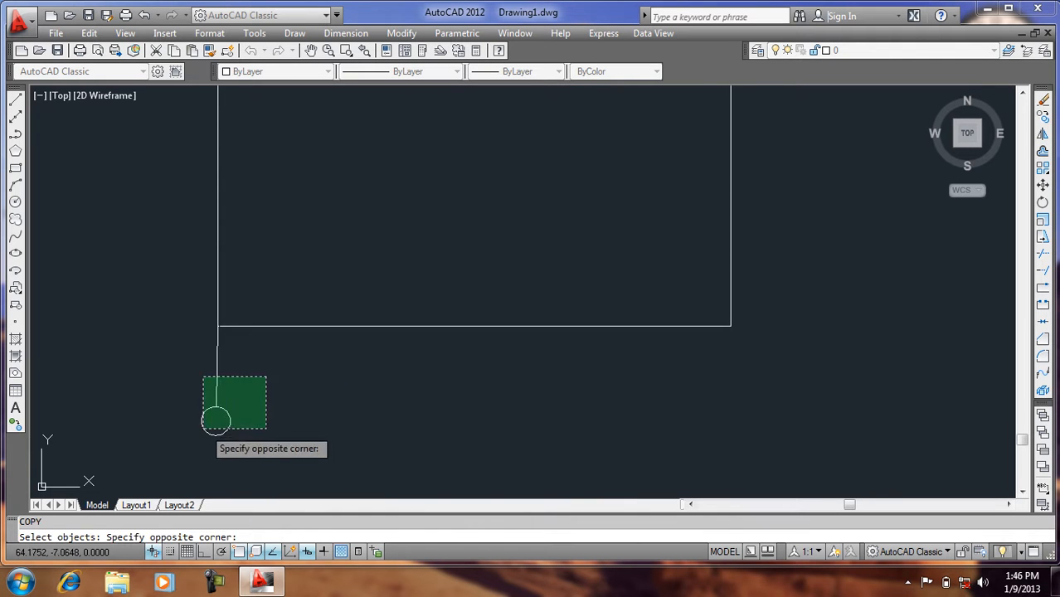
left_click(215, 421)
key("Return")
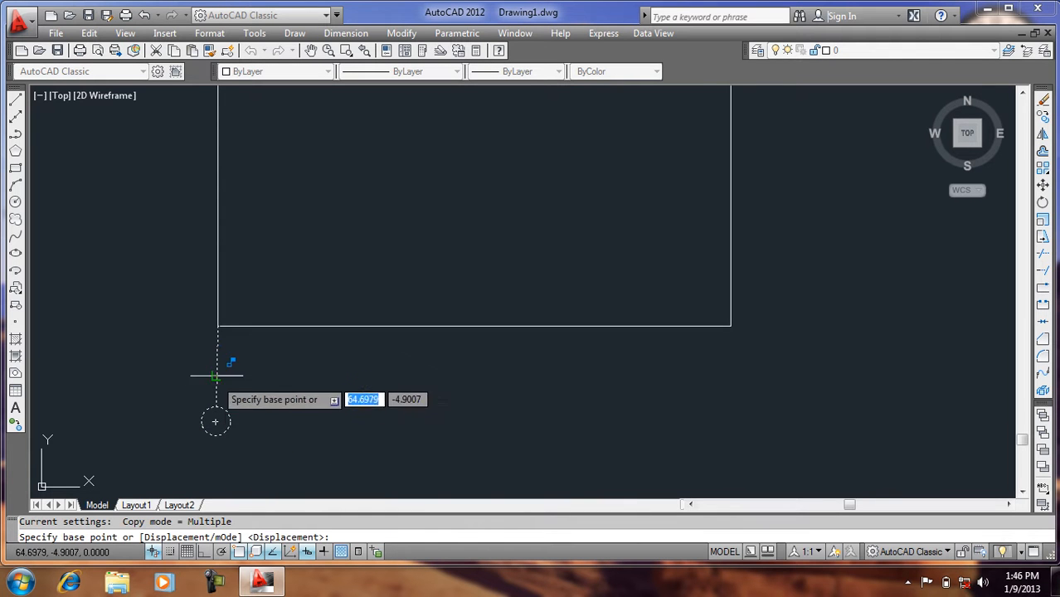
left_click(217, 326)
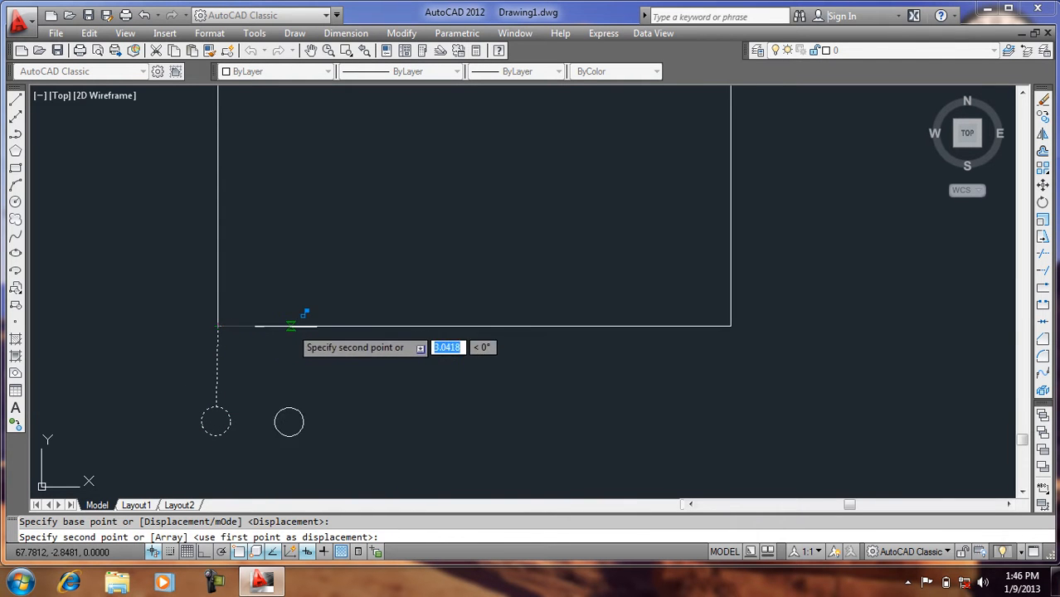
left_click(290, 326)
left_click(360, 326)
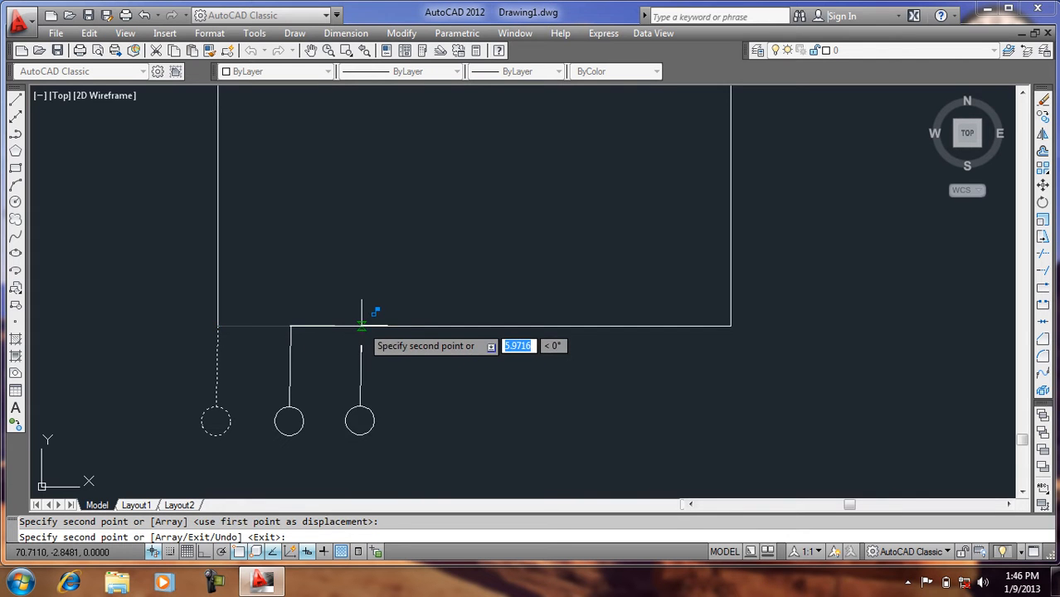
left_click(450, 326)
left_click(548, 326)
left_click(648, 326)
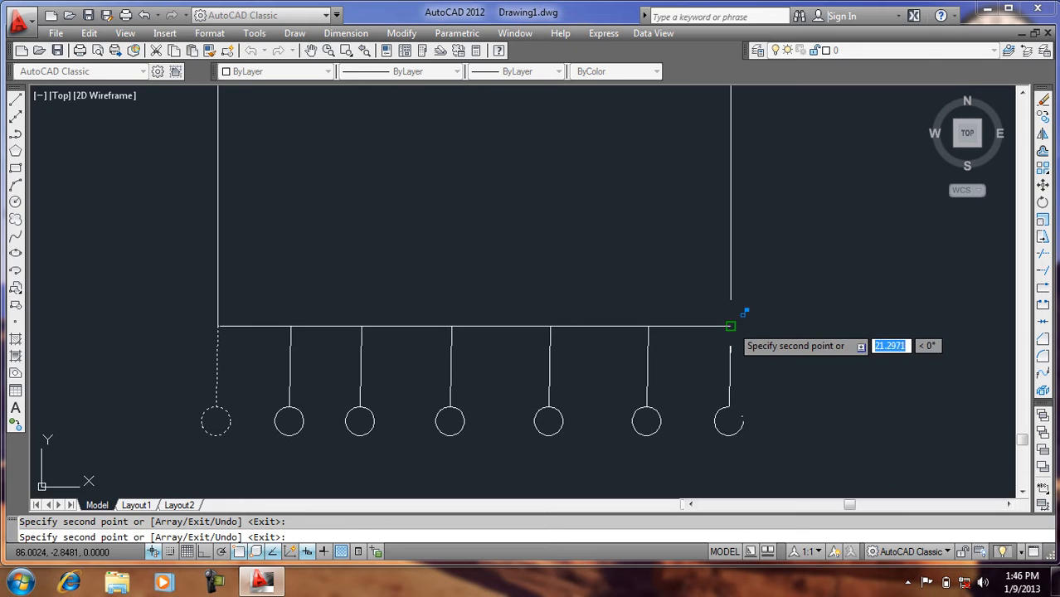
left_click(730, 326)
key("Return")
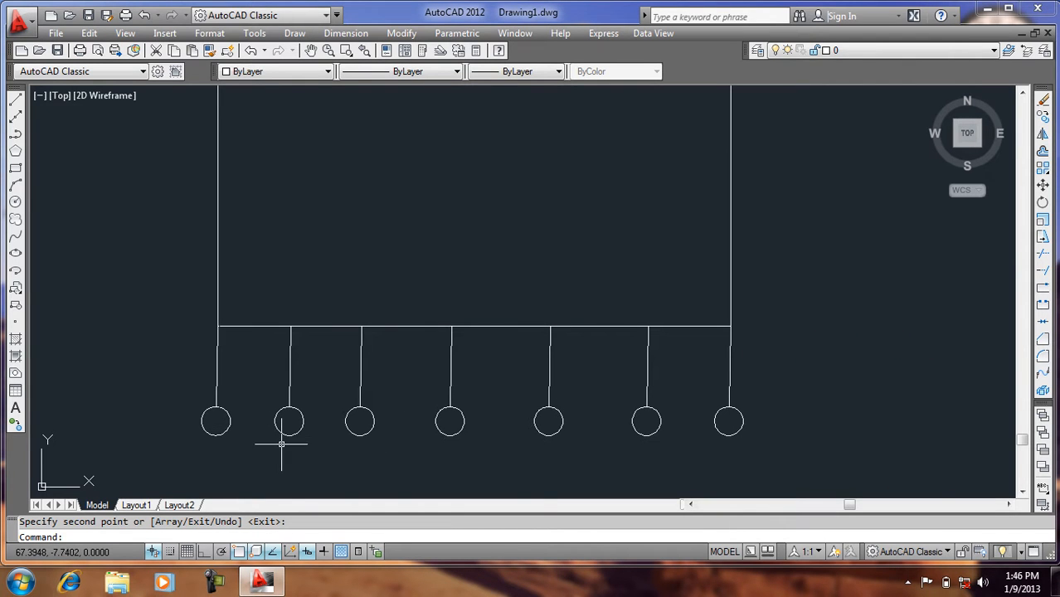
- Add the multiline text "A" inside the leftmost circle with a height of 0.5 and red colour
type("t")
key("Return")
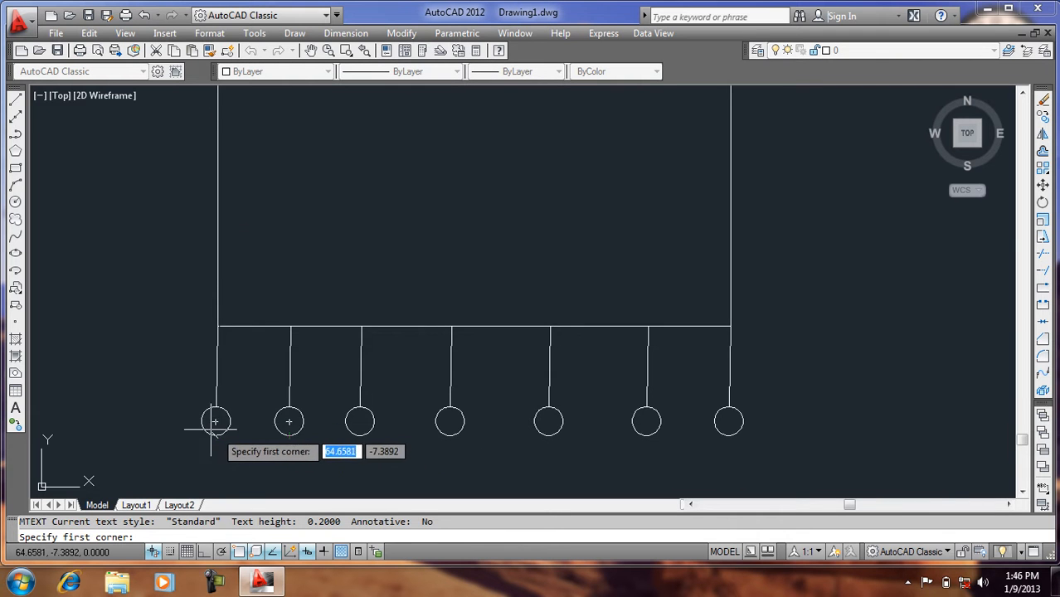
scroll(217, 423, "up", 3)
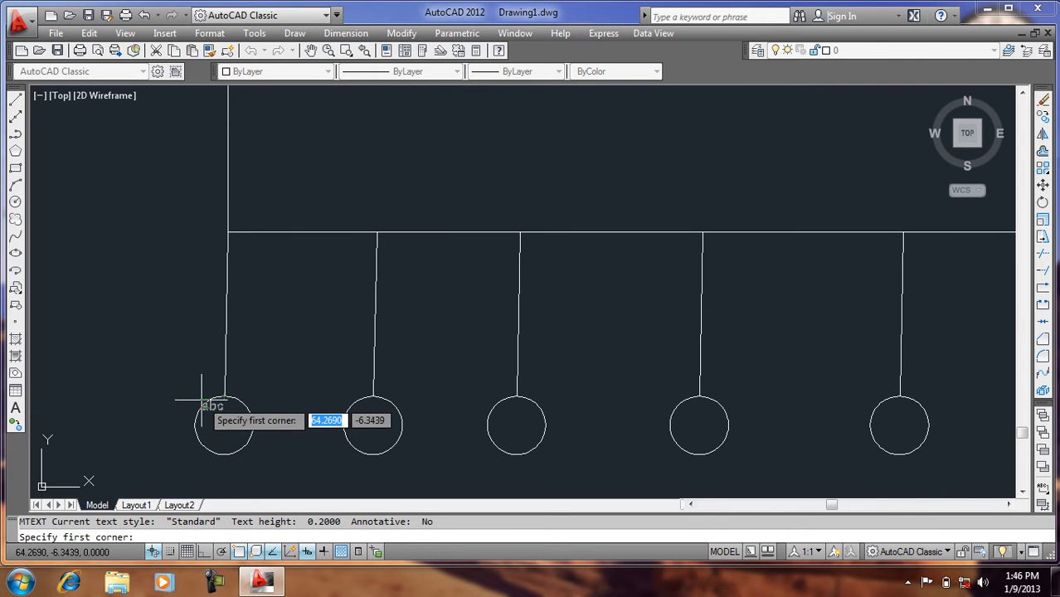
left_click(205, 405)
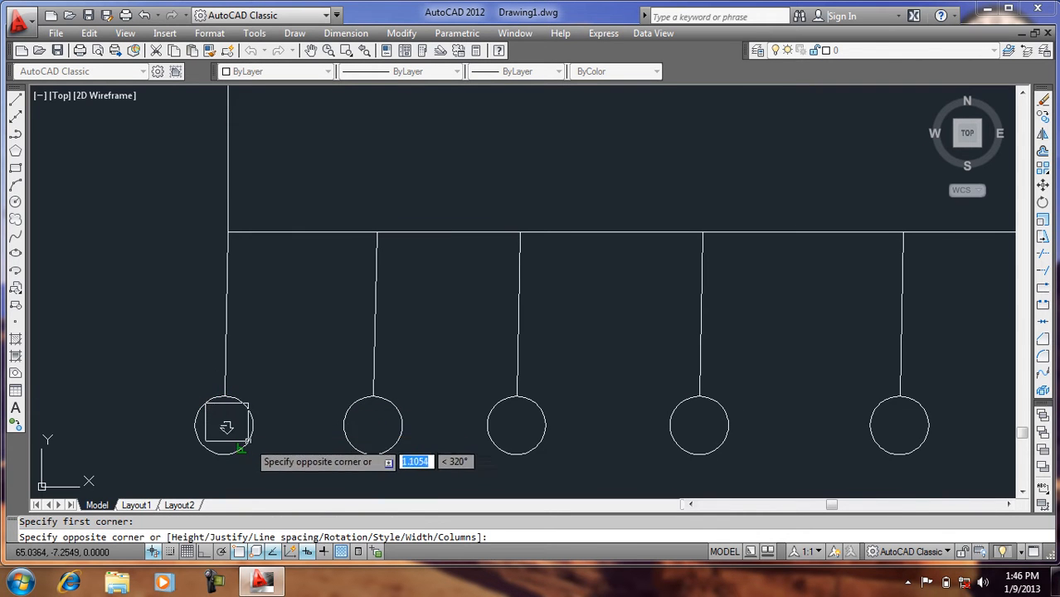
left_click(247, 442)
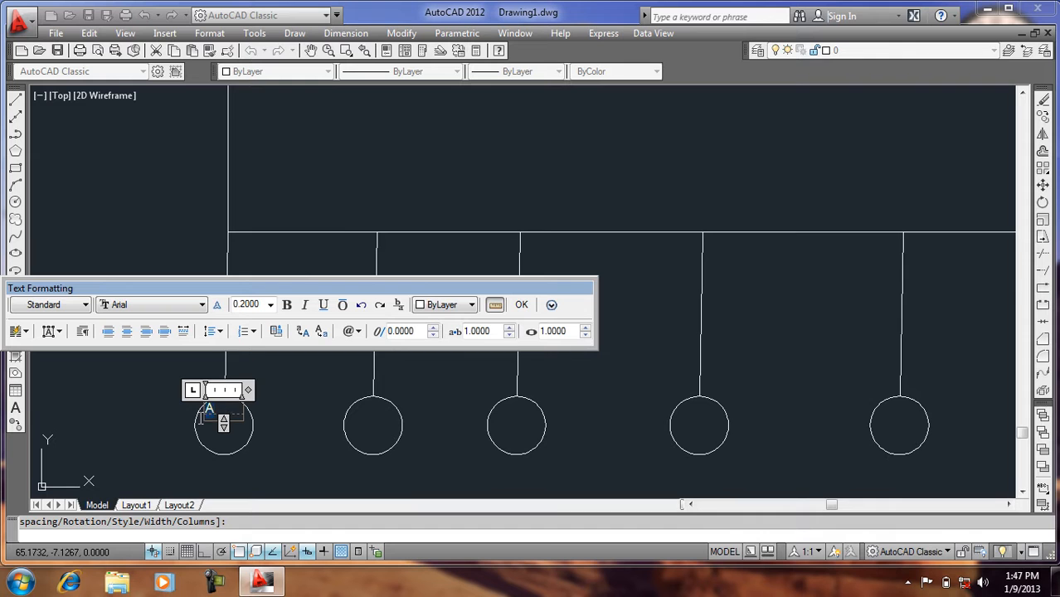
left_click(262, 305)
left_click(474, 305)
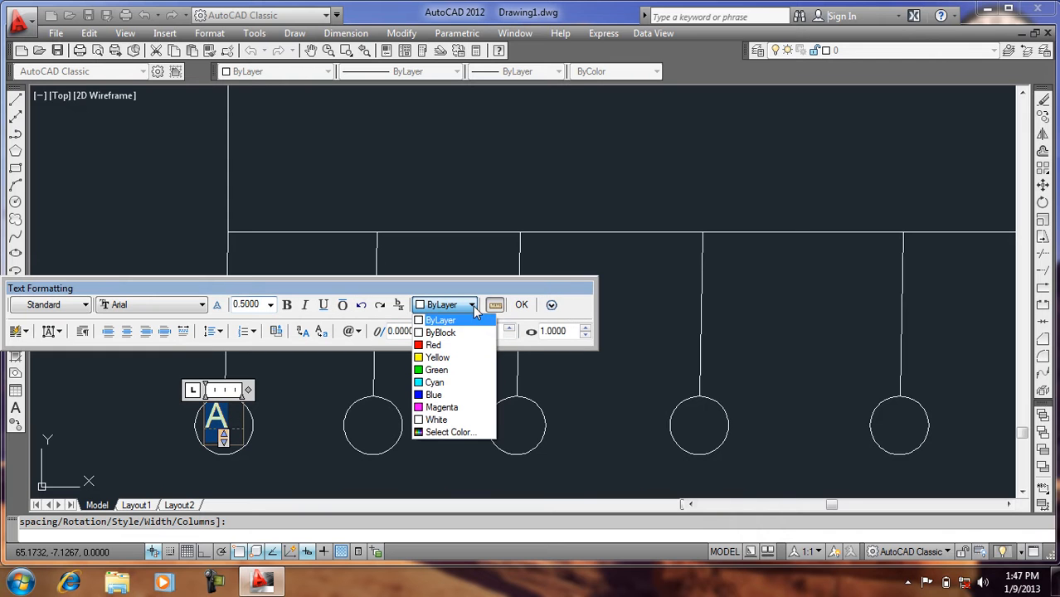
left_click(440, 347)
left_click(521, 306)
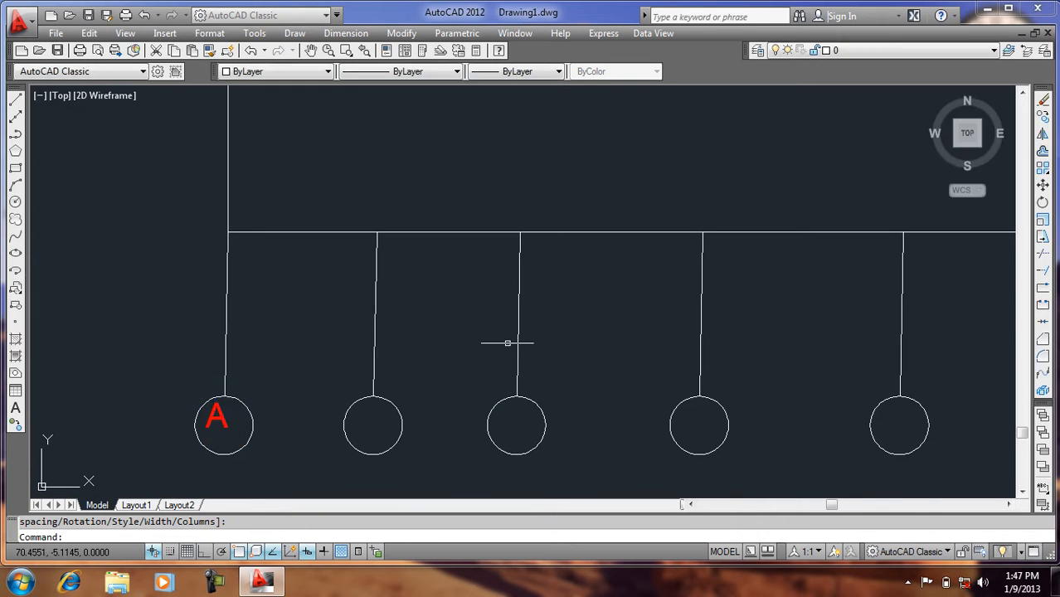
- Copy the red letter A from the leftmost bubble into the next four circles, using matching points on each bubble
type("co")
key("Return")
left_click(221, 427)
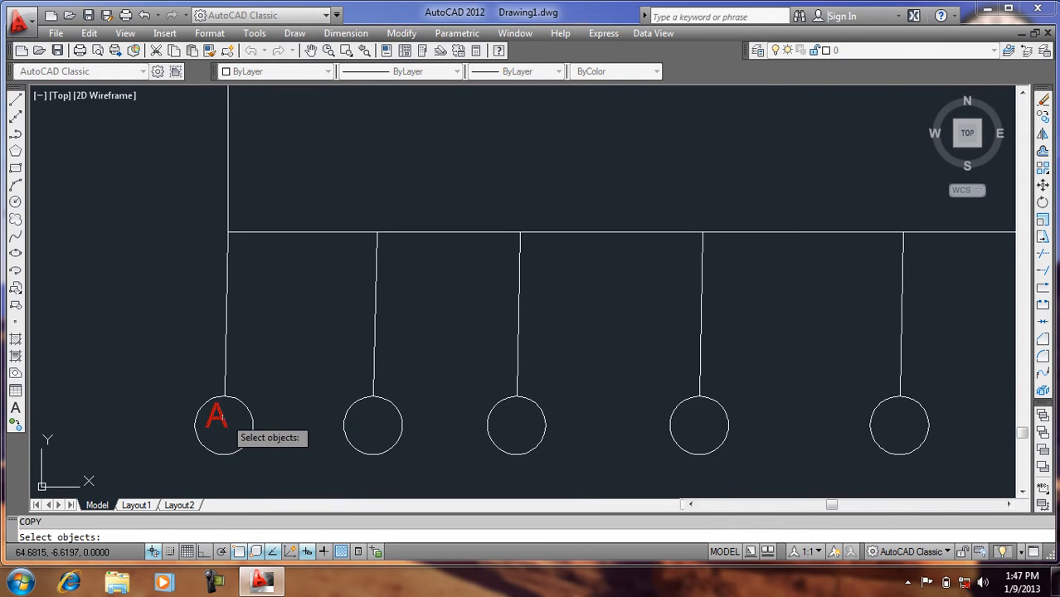
key("Return")
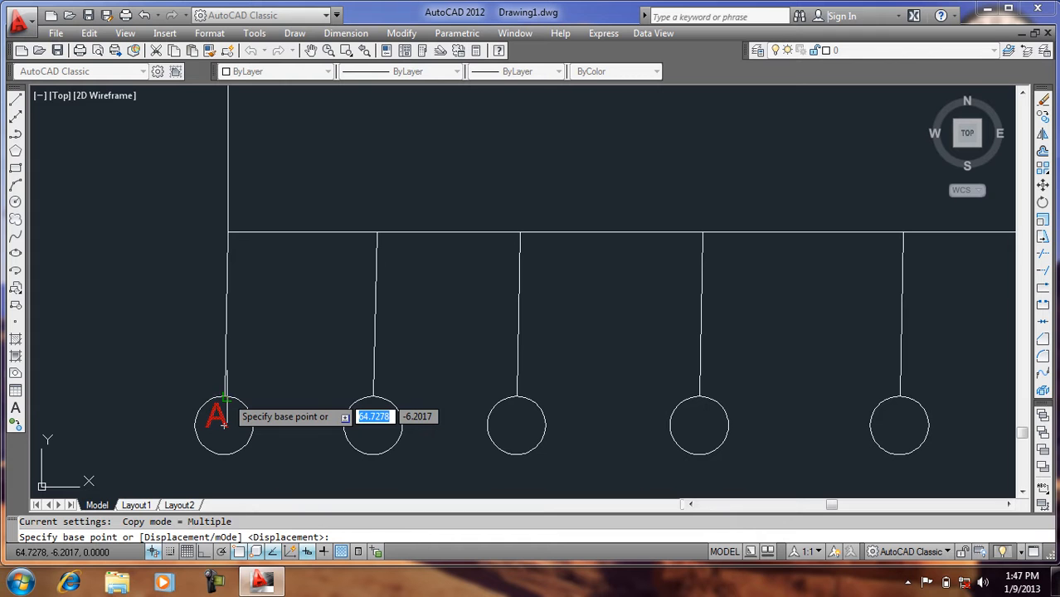
left_click(222, 424)
left_click(372, 425)
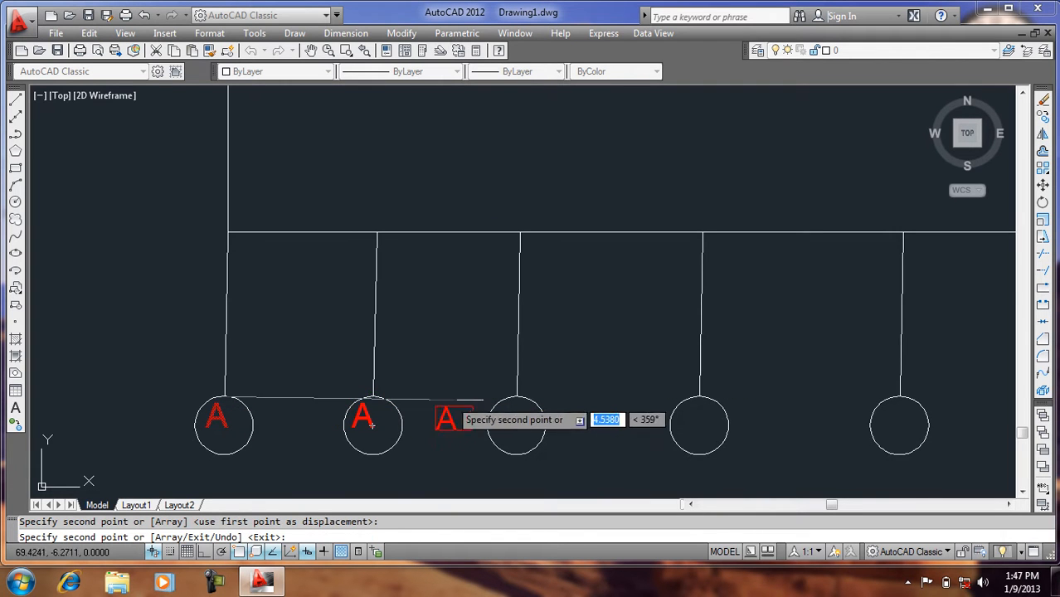
left_click(514, 425)
left_click(699, 424)
left_click(898, 425)
key("Return")
- Change the letters in the second and third bubbles to B and C
left_click(365, 415)
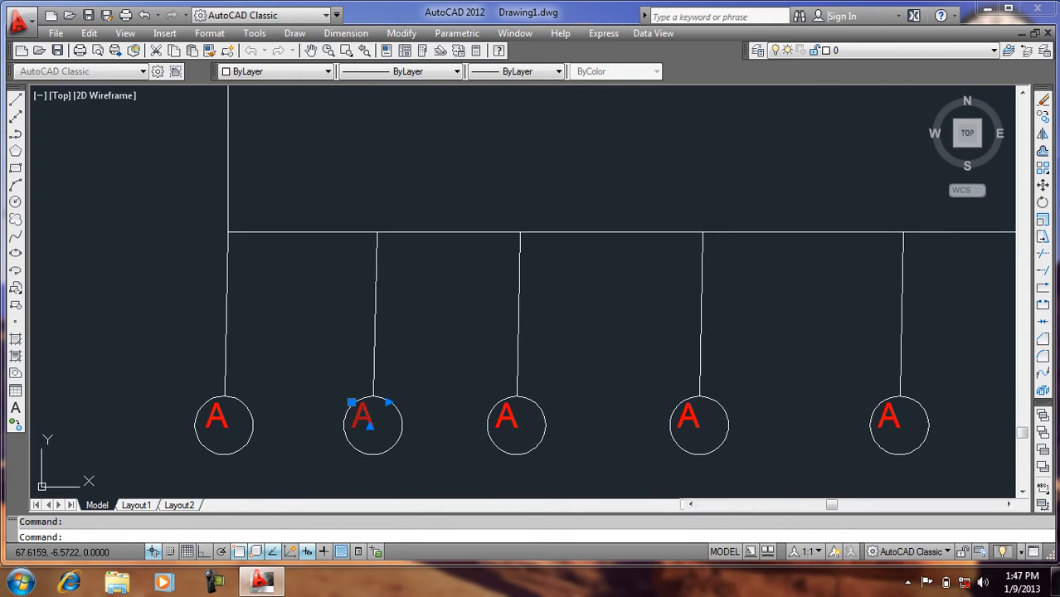
double_click(366, 414)
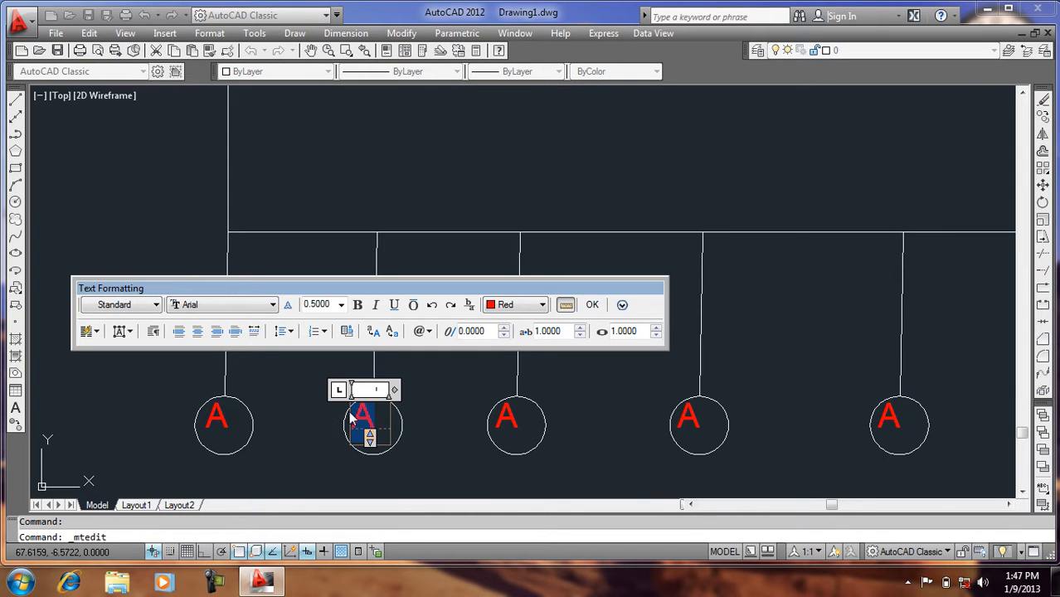
type("B")
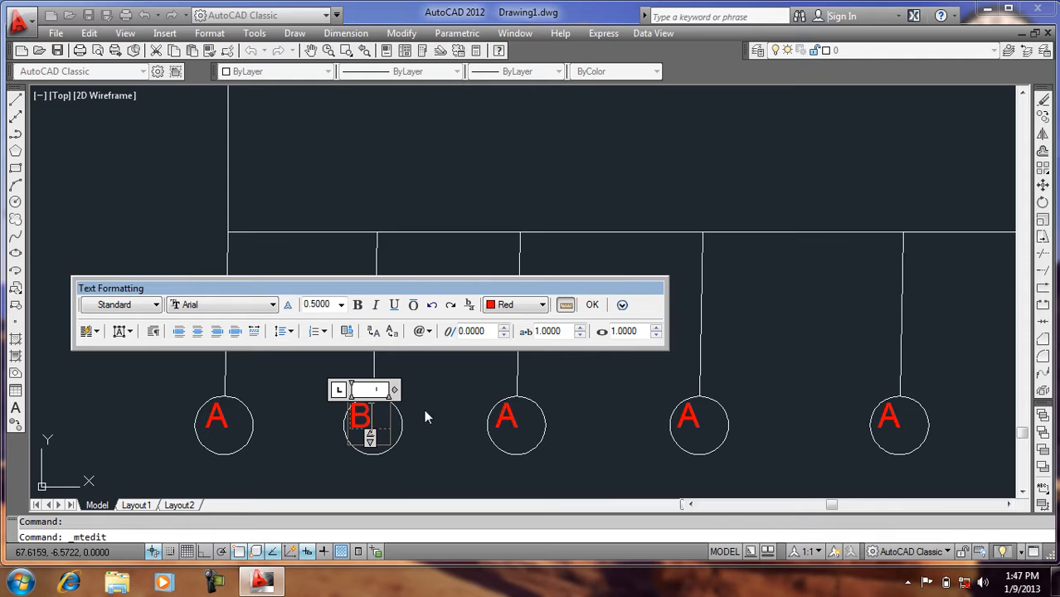
left_click(508, 419)
left_click(505, 417)
double_click(505, 417)
double_click(501, 417)
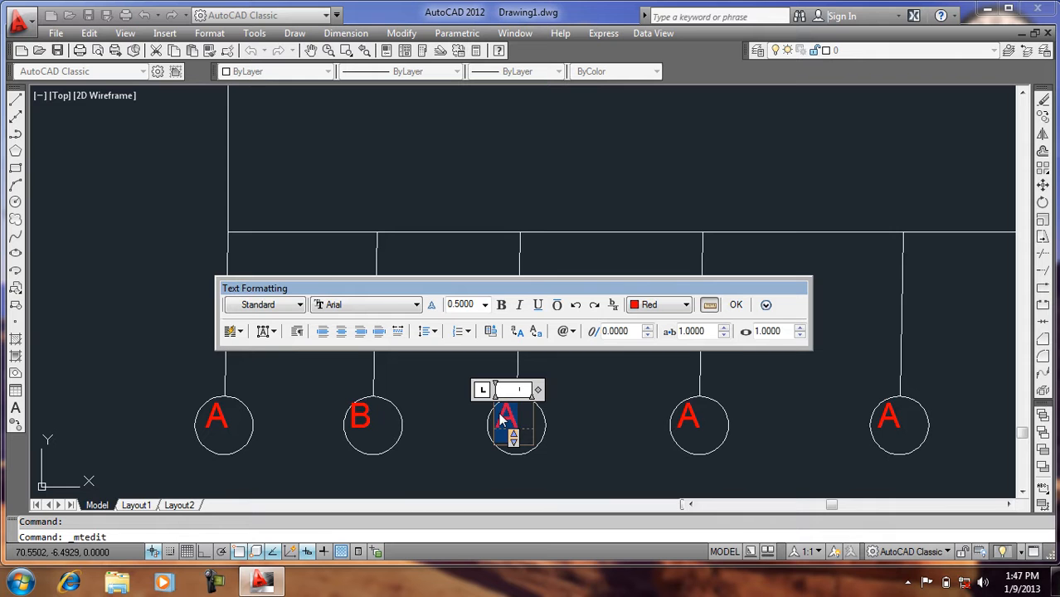
type("C")
- Change the fourth bubble's letter to D, and open the fifth bubble's letter for editing and close it again
left_click(689, 417)
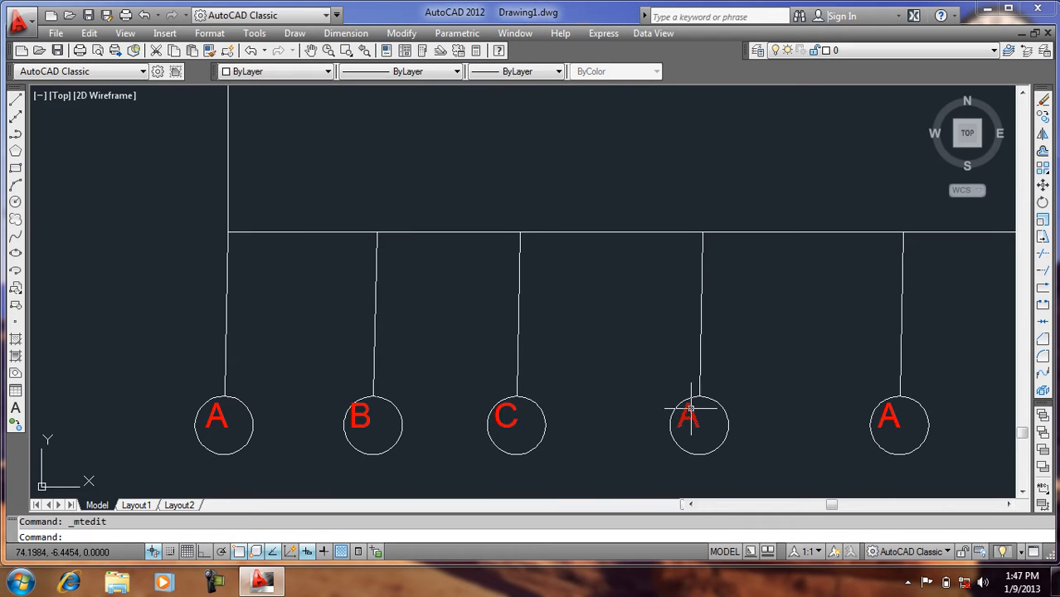
double_click(690, 408)
double_click(685, 417)
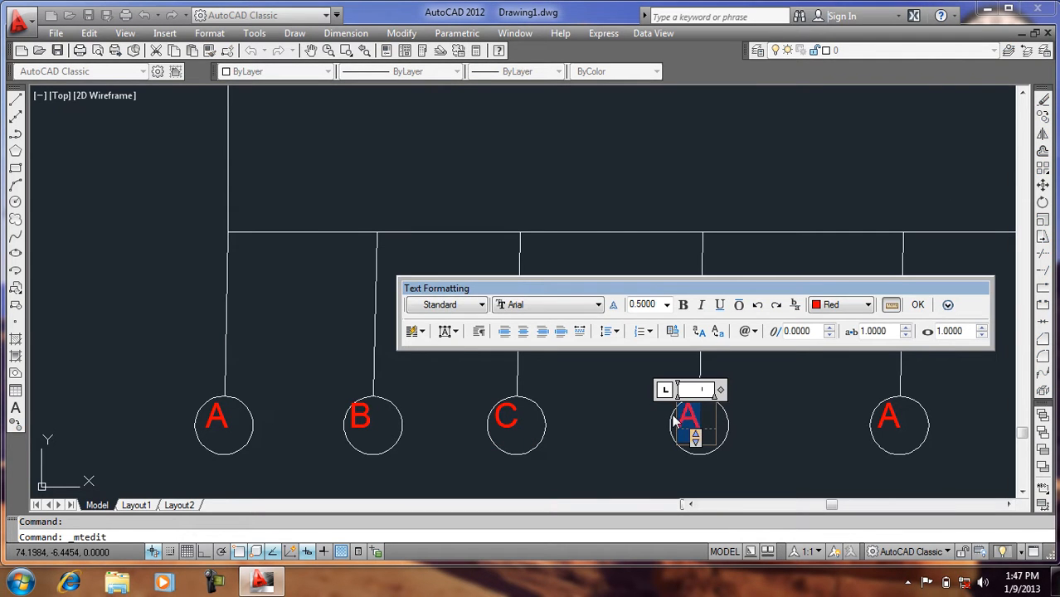
type("D")
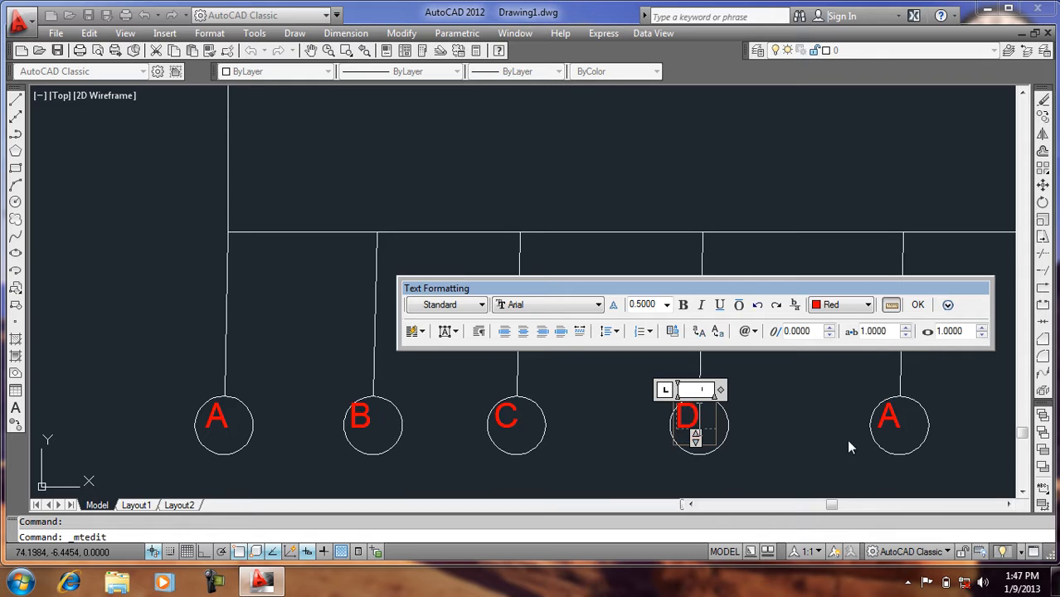
left_click(889, 421)
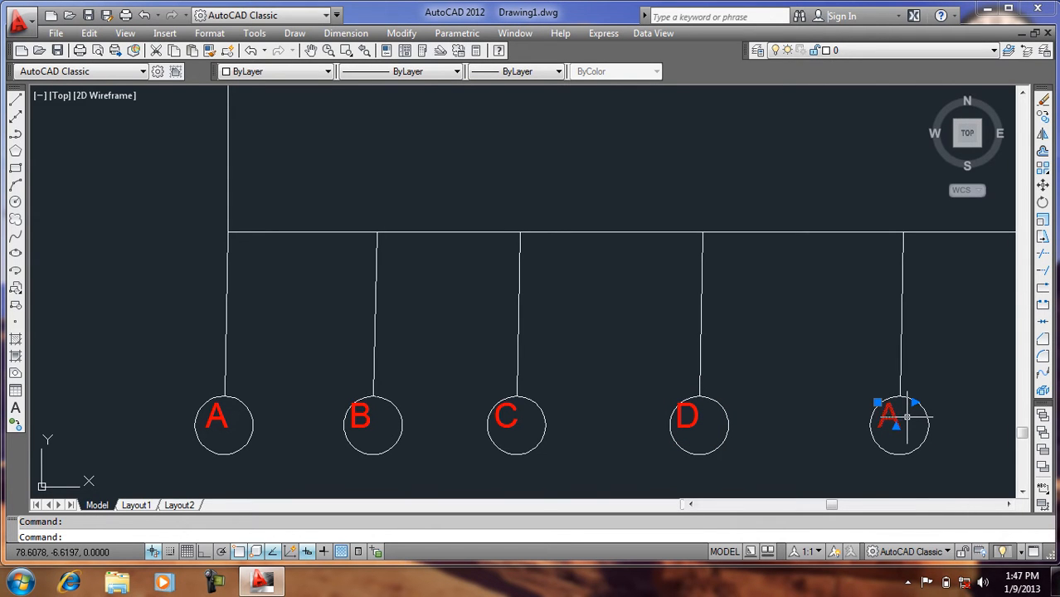
double_click(890, 414)
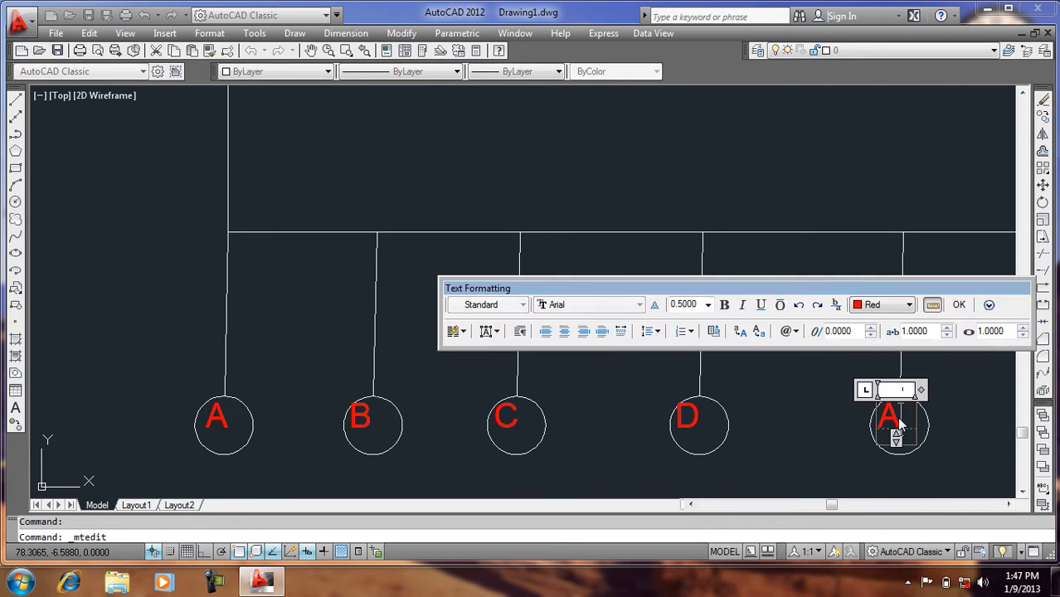
left_click(851, 423)
- Copy the letter D from the fourth bubble into the rectangle labelled "hfhfhdfh"
type("co")
key("Return")
left_click(687, 418)
key("Return")
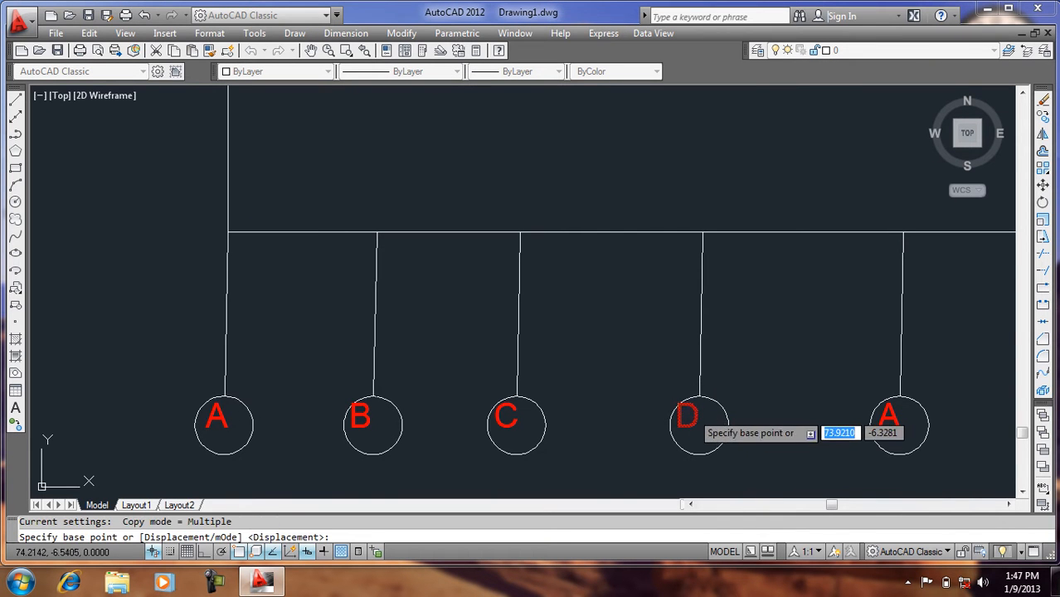
left_click(691, 414)
scroll(691, 414, "down", 5)
scroll(705, 263, "up", 2)
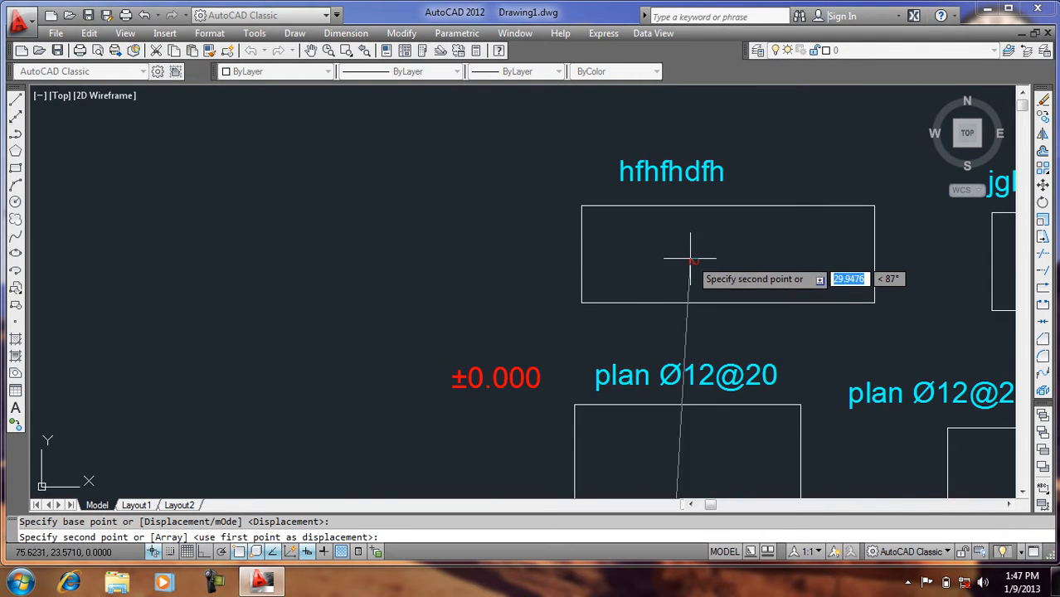
left_click(690, 260)
key("Return")
- Extend the copied D to "DHGHFGHFGHFGH" in a widened text frame, and add a second line "GHFGHFGH"
scroll(726, 269, "up", 4)
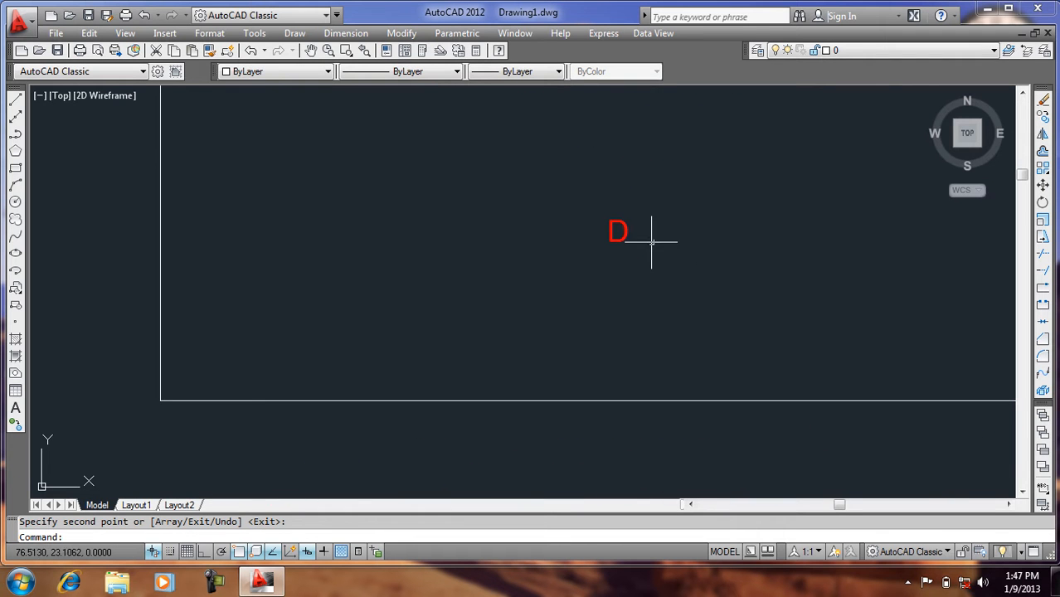
double_click(618, 226)
key("Escape")
double_click(615, 236)
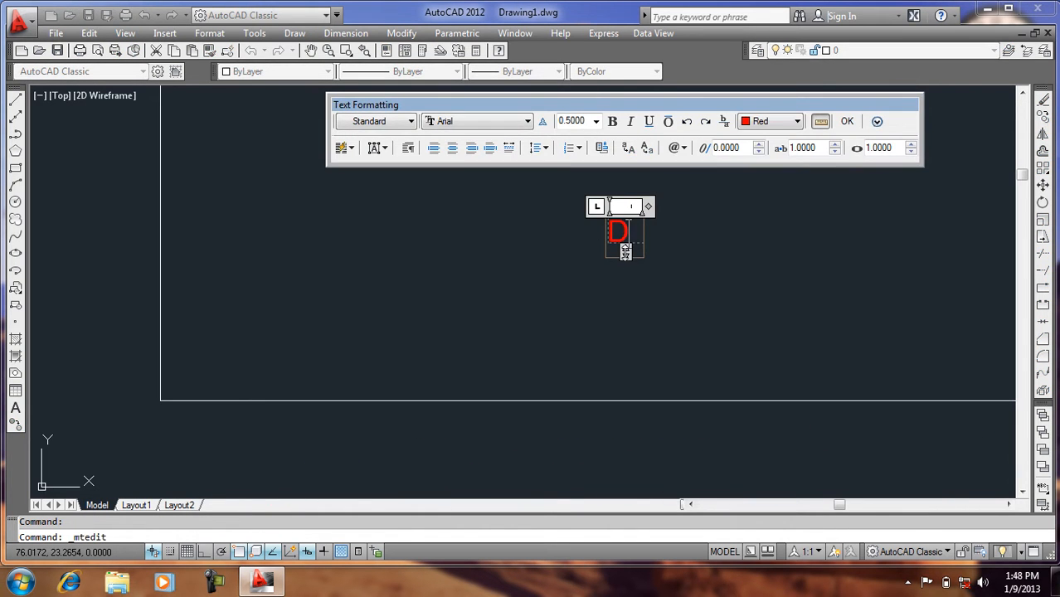
type("HGHFG")
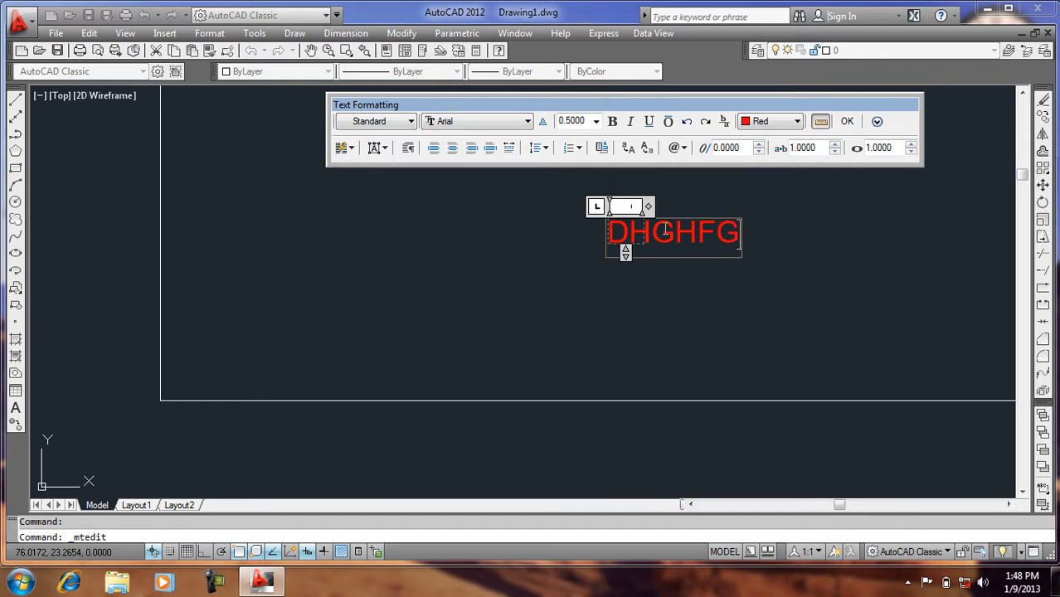
left_click_drag(648, 208, 921, 206)
type("HFGHFGH")
key("Return")
type("GHFGHFGH")
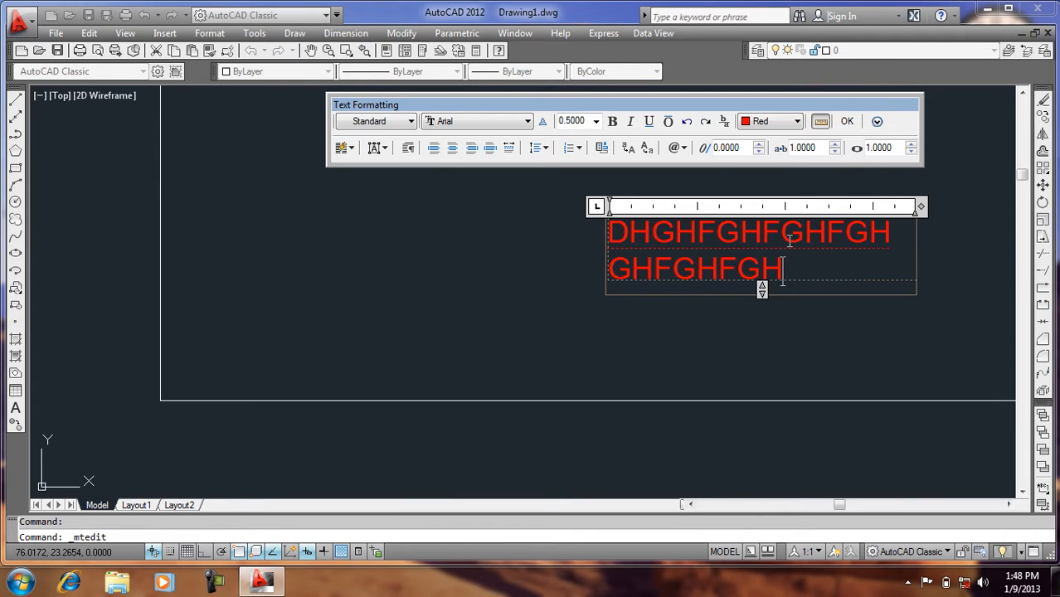
- Append "KUJJ" to the second line, add the lines "HUIHUIU" and "UIHUIU", and finish editing the text
type("KUJJ")
key("Return")
type("HUIHUIU")
key("Return")
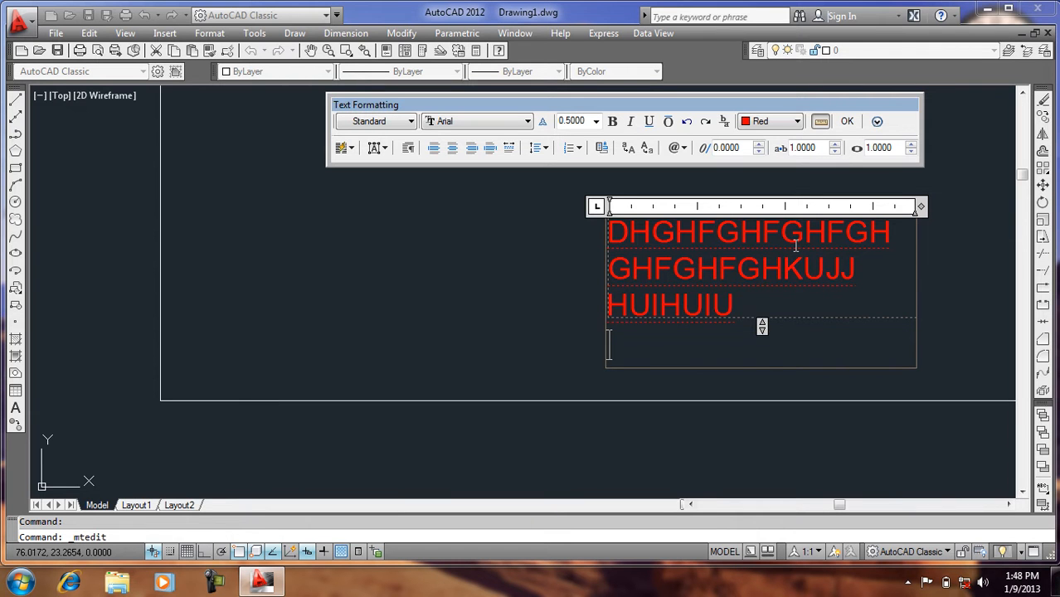
type("UIHUIU")
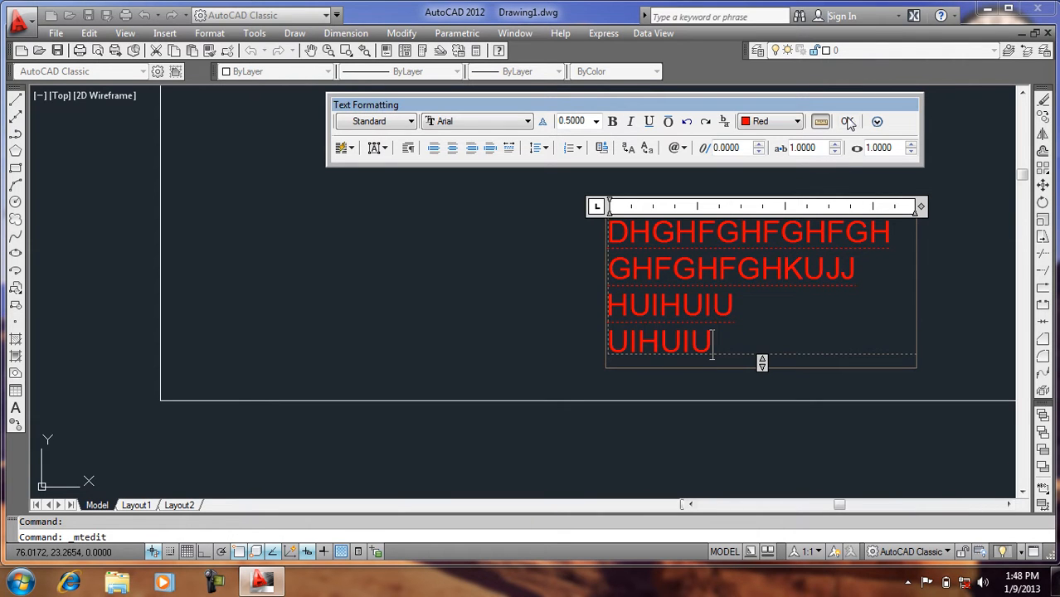
left_click(848, 122)
scroll(519, 353, "down", 6)
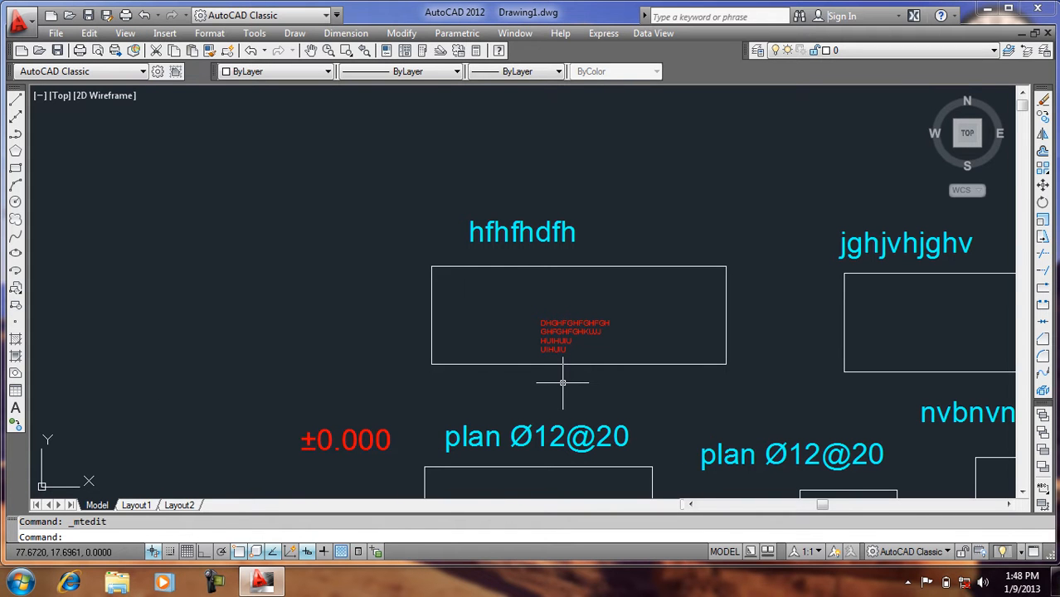
scroll(438, 207, "down", 2)
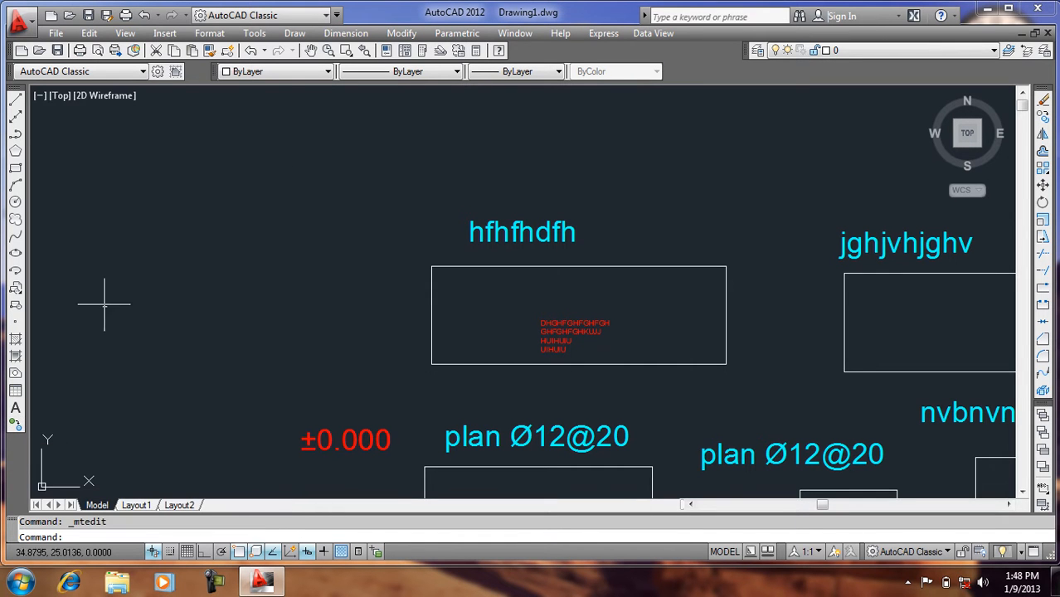
- Draw a zigzag of five connected line segments beside the rectangle labelled "hfhfhdfh", ending with a horizontal segment above the "±0.000" text
left_click(15, 100)
left_click(148, 241)
left_click(304, 132)
left_click(309, 262)
left_click(228, 264)
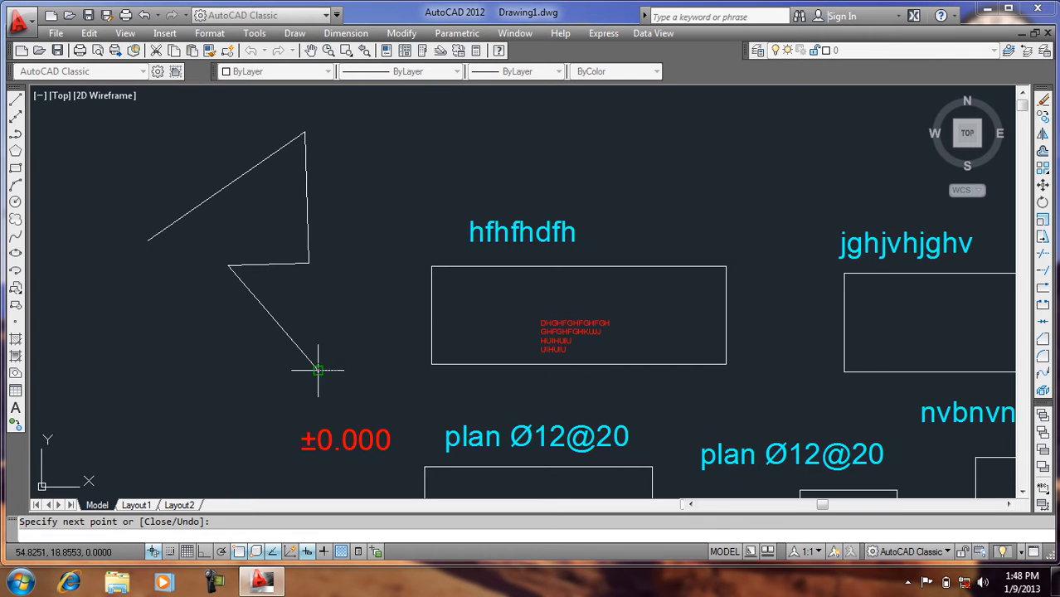
left_click(318, 369)
left_click(215, 370)
key("Return")
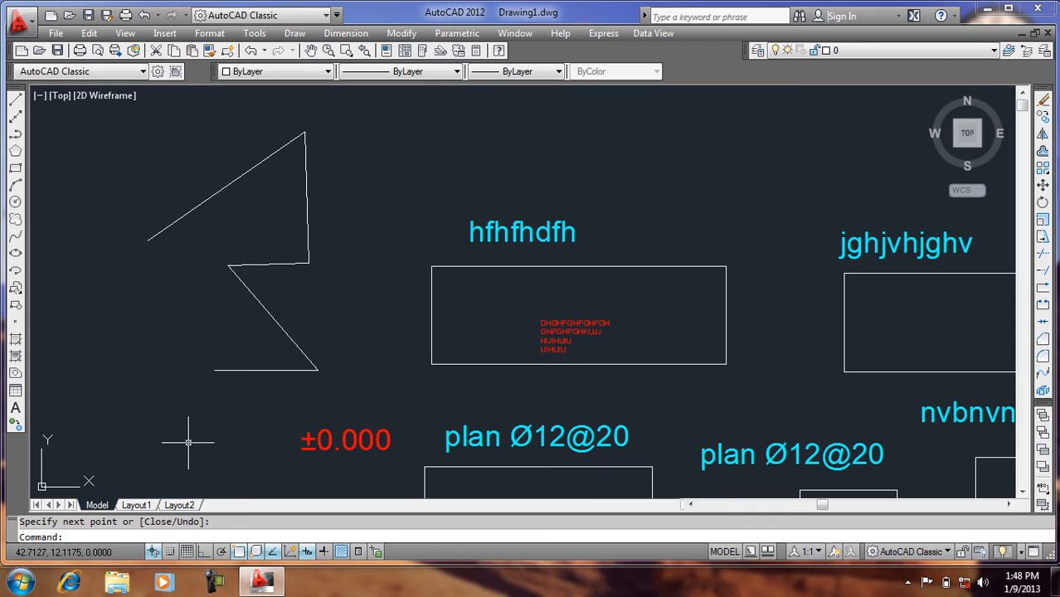
- Try Add Selected on the zigzag's horizontal bottom segment, starting the new line at that segment's open end
left_click(16, 424)
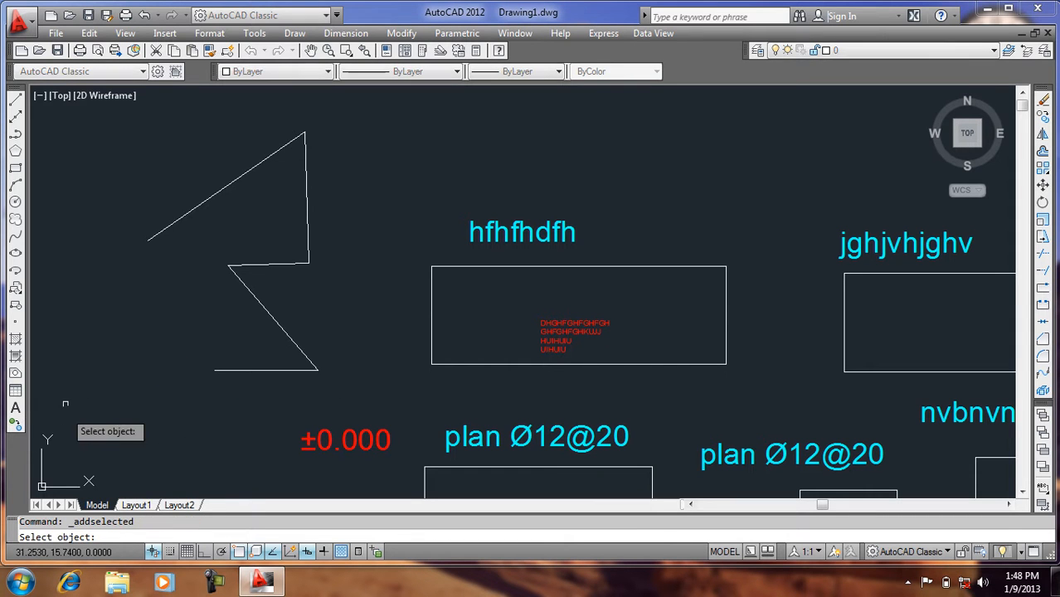
left_click(296, 371)
left_click(215, 370)
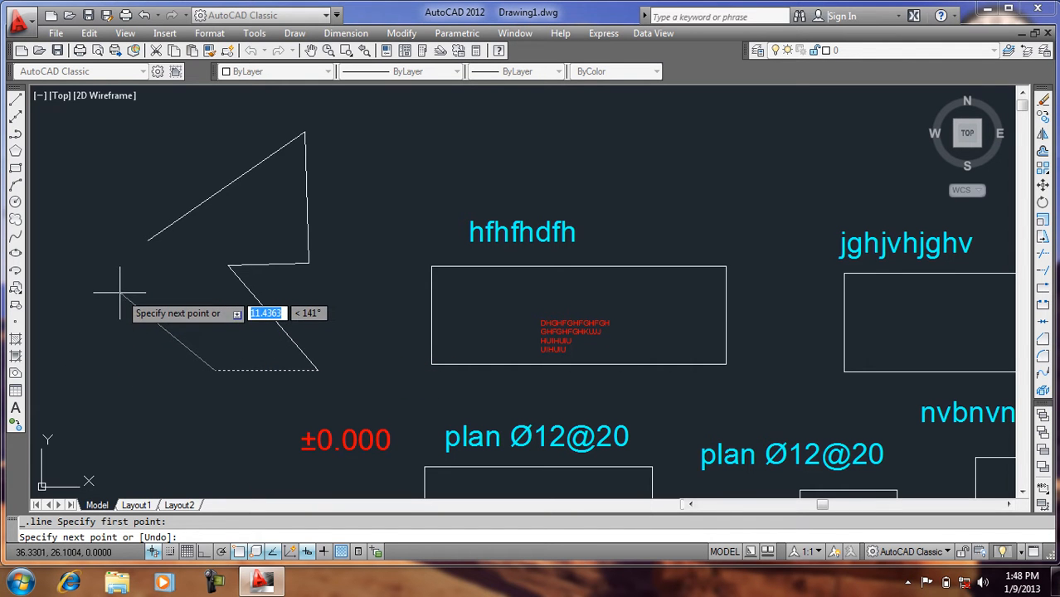
key("Escape")
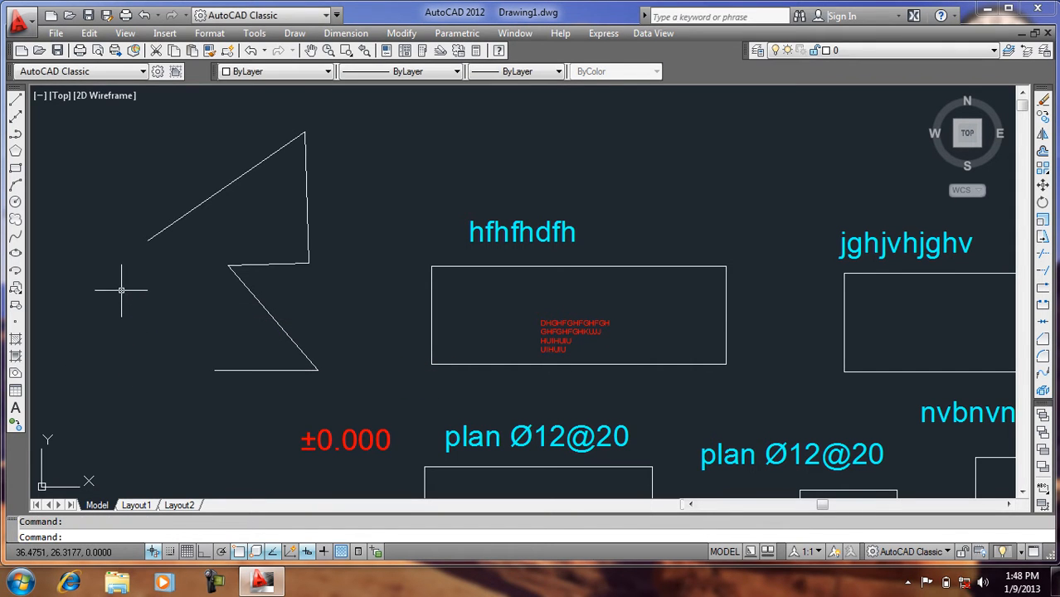
- Try Add Selected on the zigzag's upper diagonal segment, starting the new line at the open end of the bottom segment
left_click(16, 425)
left_click(191, 211)
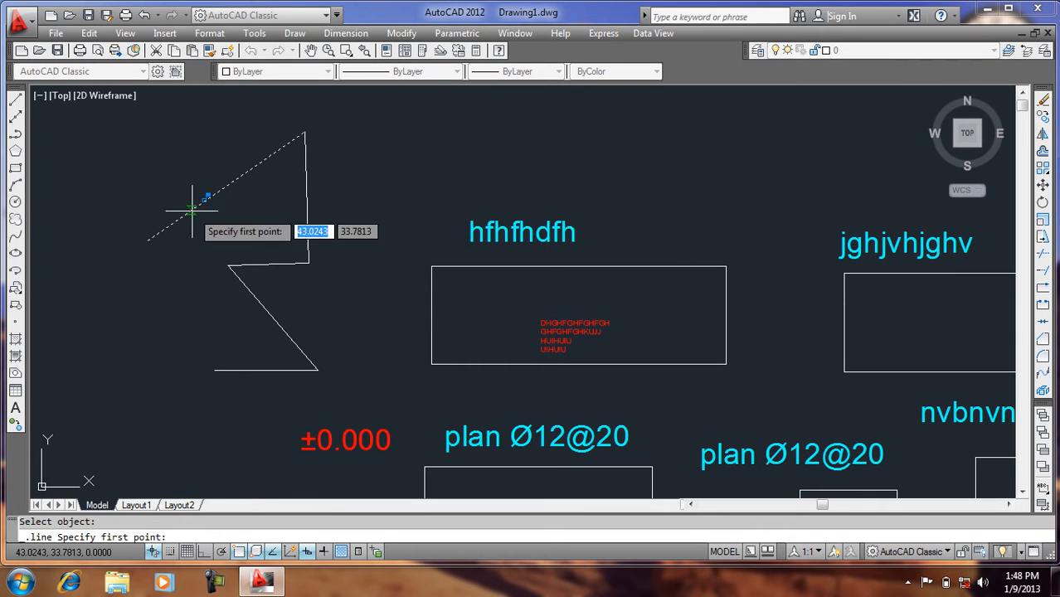
left_click(215, 370)
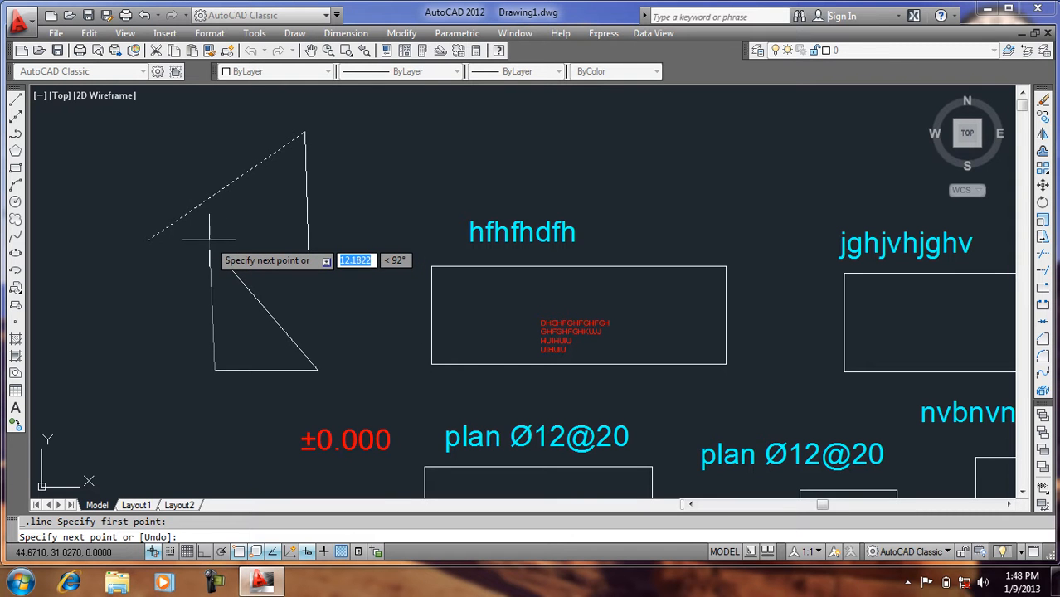
key("Escape")
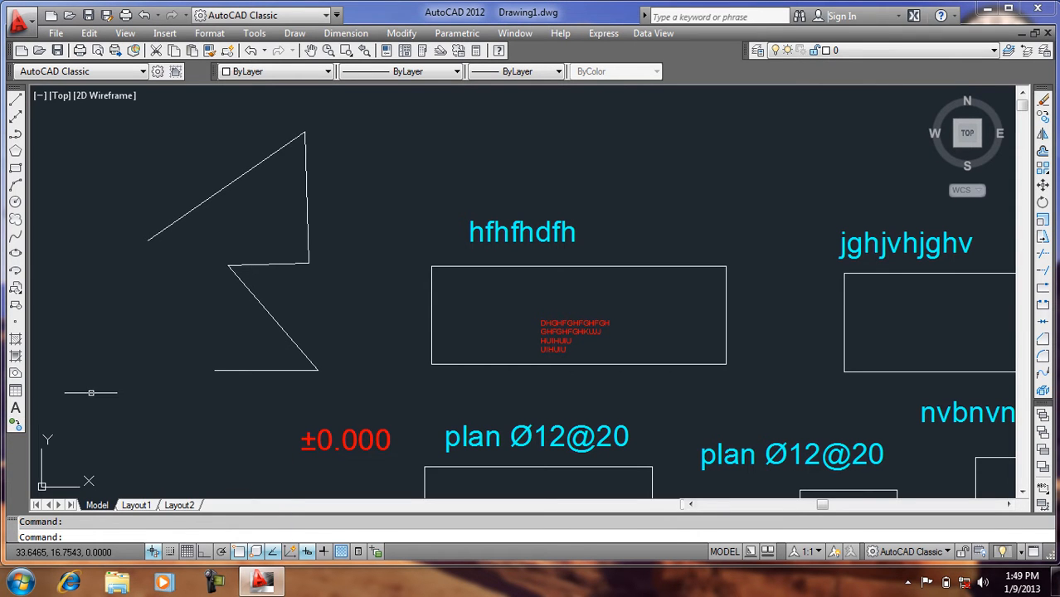
left_click(133, 372)
left_click(124, 404)
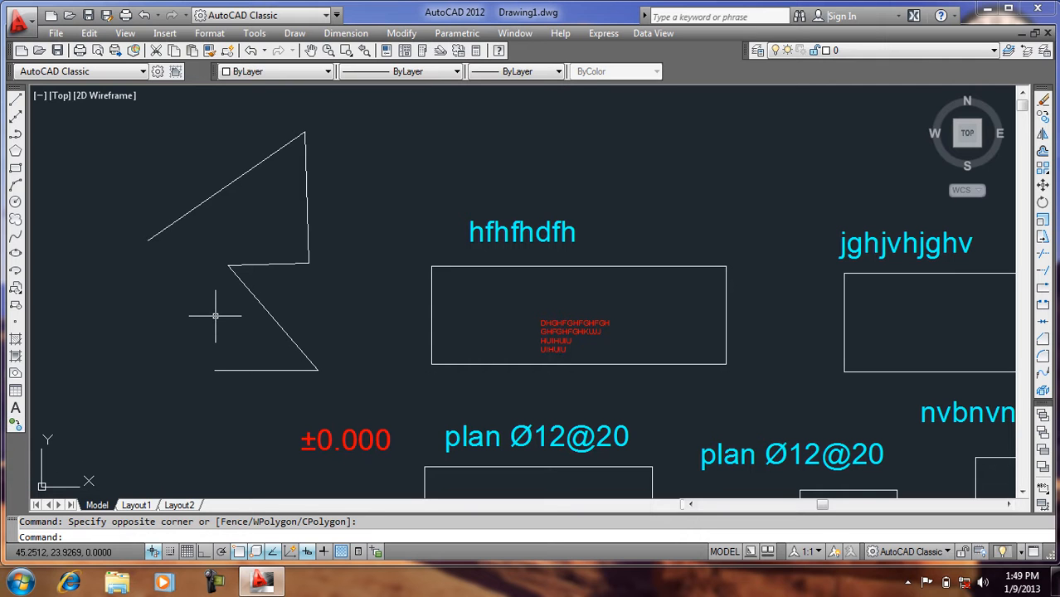
- Draw a second zigzag of five connected line segments, crossing the first one and running above the "hfhfhdfh" label
type("l")
key("Return")
left_click(202, 329)
left_click(404, 143)
left_click(470, 218)
left_click(657, 130)
left_click(711, 198)
left_click(739, 169)
key("Return")
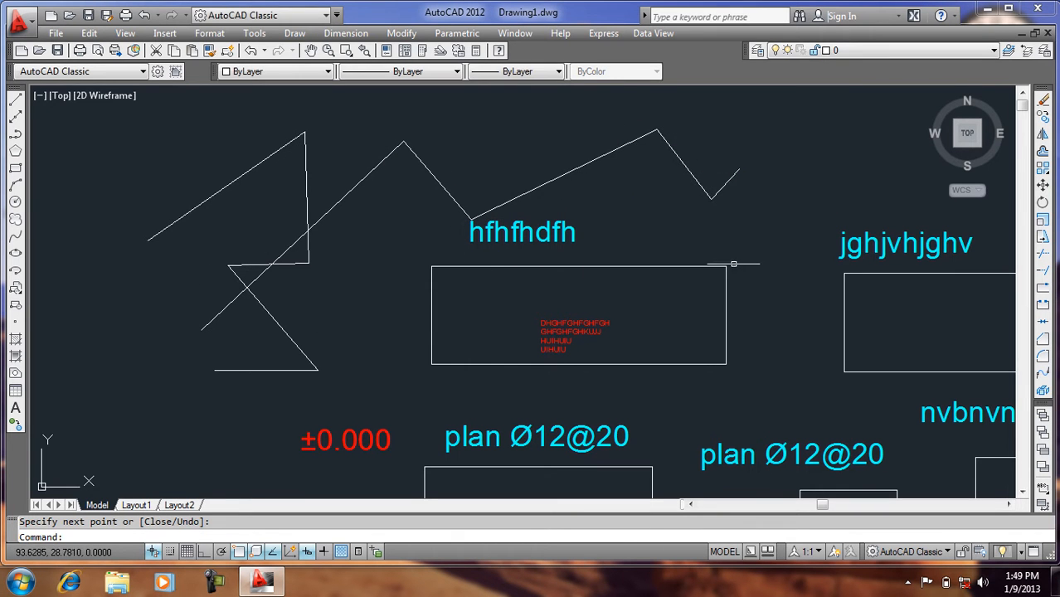
- Use Add Selected on the second zigzag's long rising segment to continue its open end with four more connected line segments
left_click(15, 426)
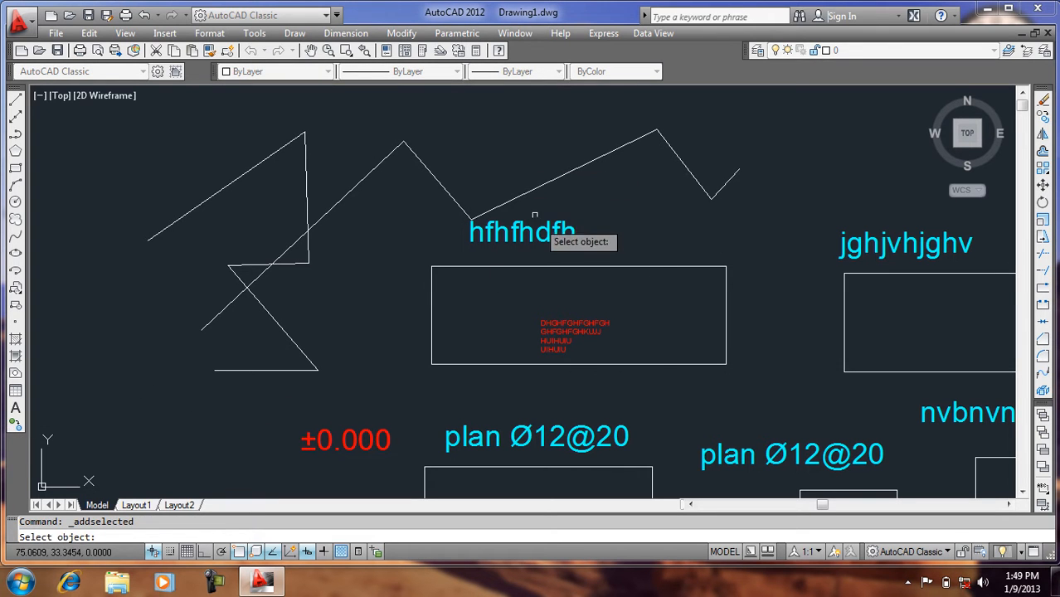
left_click(541, 181)
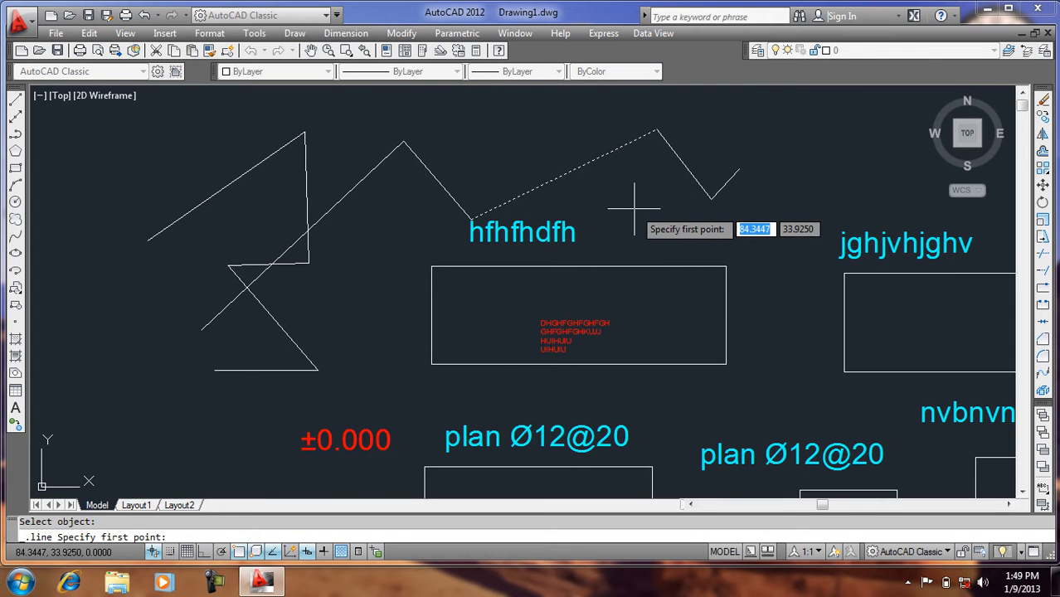
key("Return")
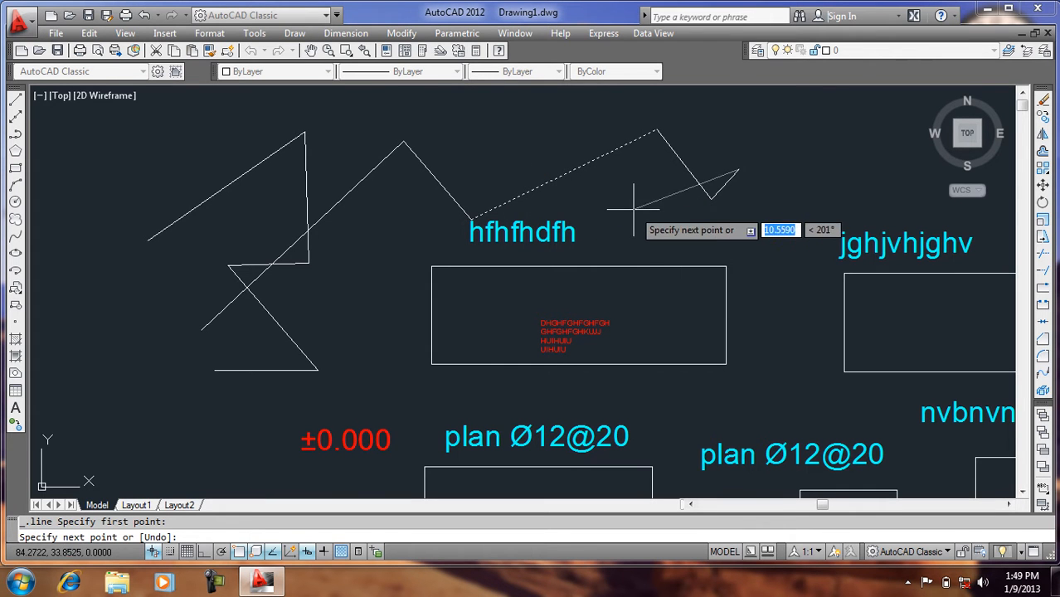
left_click(798, 145)
left_click(789, 248)
left_click(745, 235)
left_click(763, 294)
key("Return")
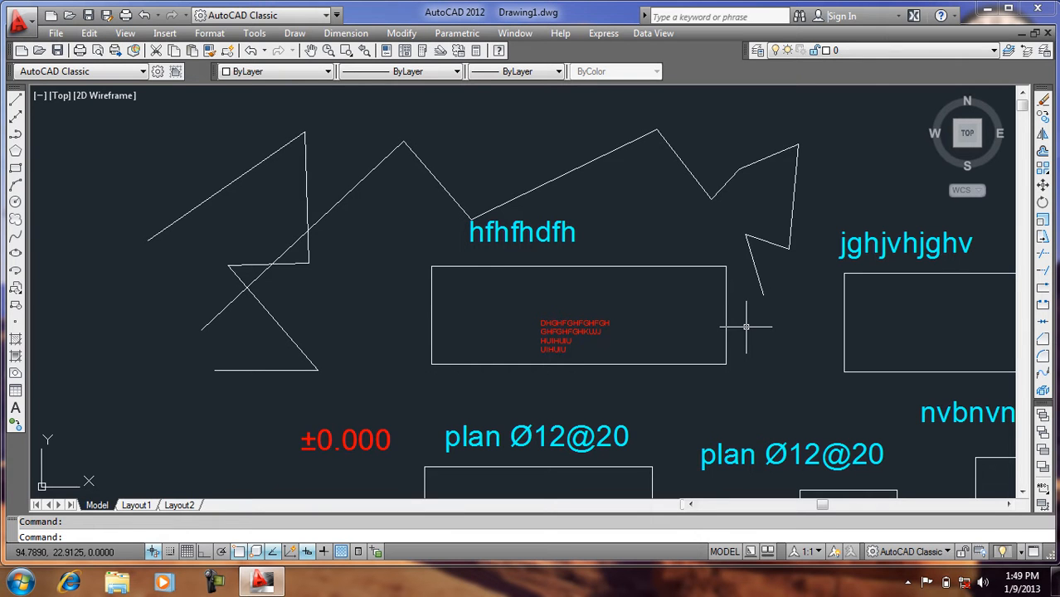
- Draw a circle touching the first zigzag's upper diagonal segment, then delete it
left_click(15, 201)
left_click(138, 159)
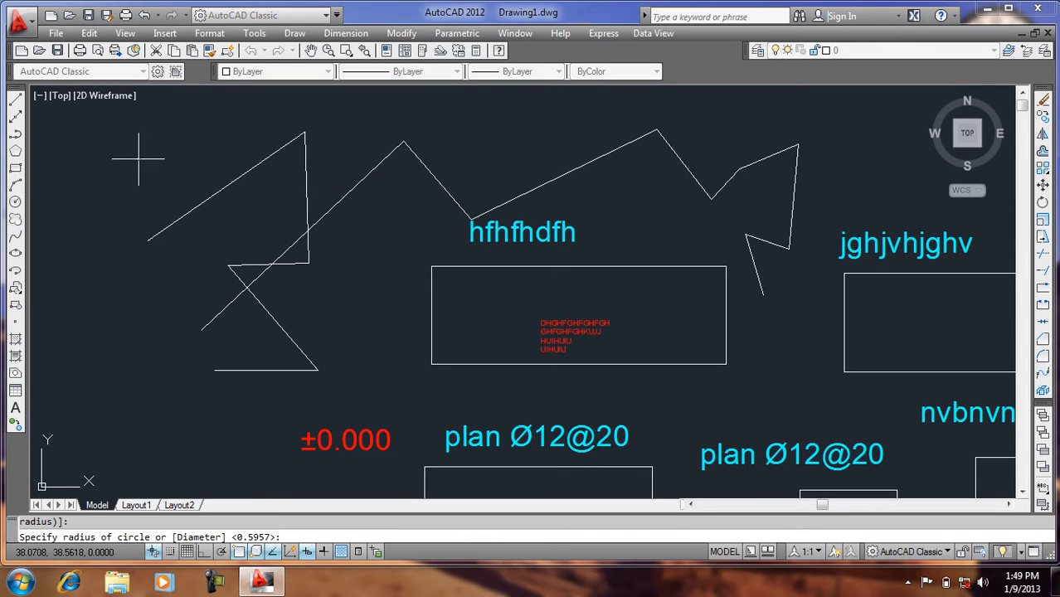
left_click(200, 184)
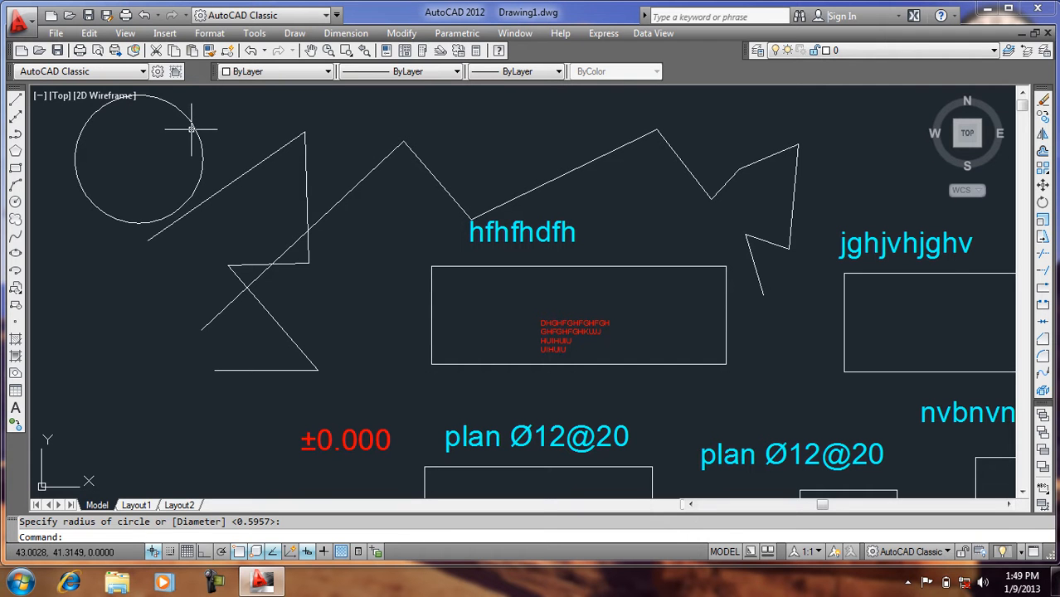
left_click(257, 156)
left_click(181, 163)
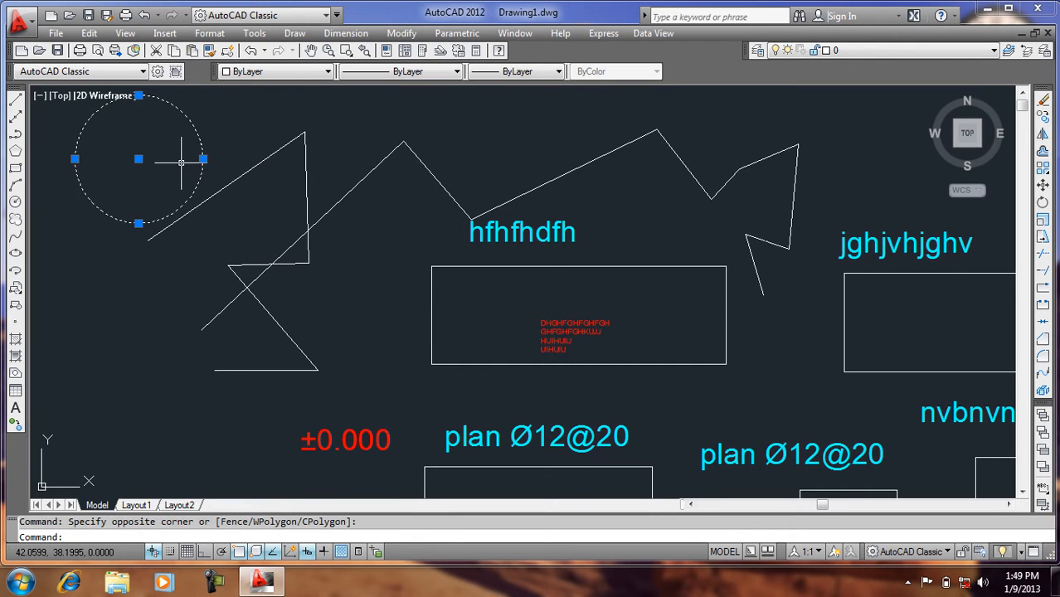
key("Delete")
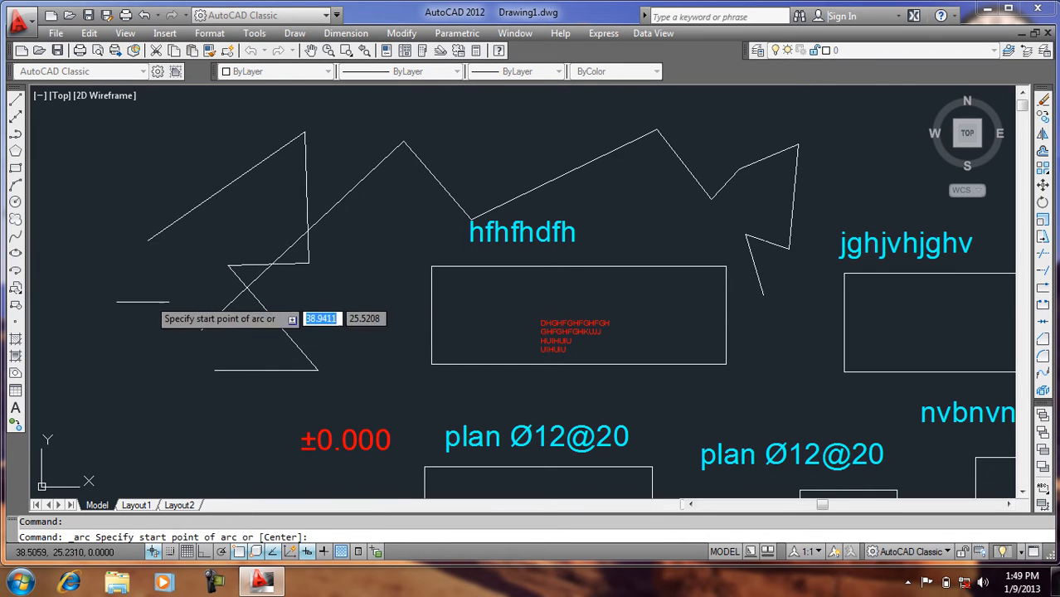
- Draw a three-point arc curving across the first zigzag, starting beside it and ending inside its upper part
left_click(121, 285)
left_click(174, 223)
left_click(267, 248)
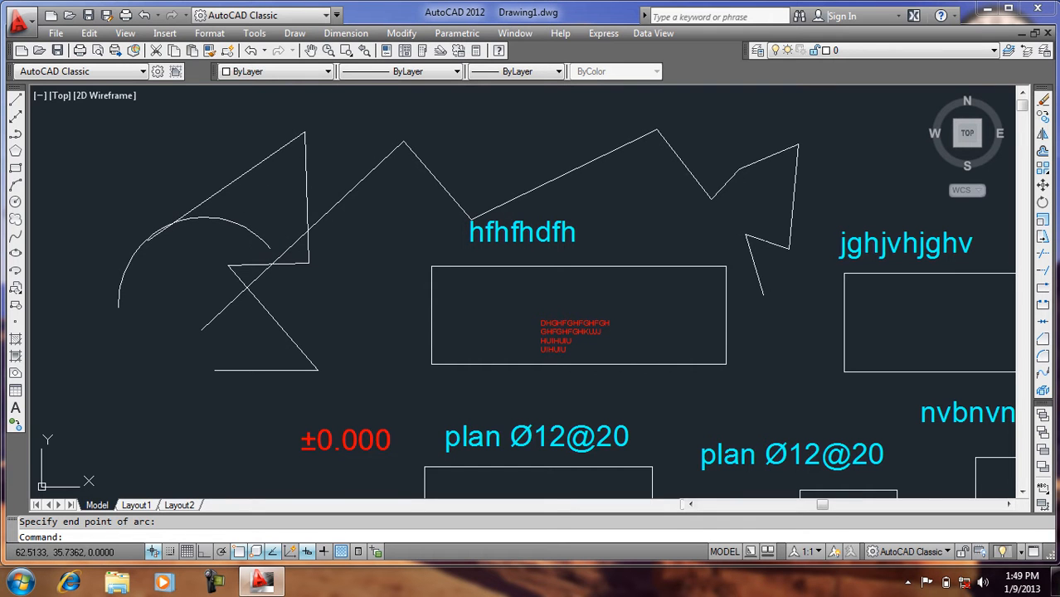
scroll(378, 238, "down", 2)
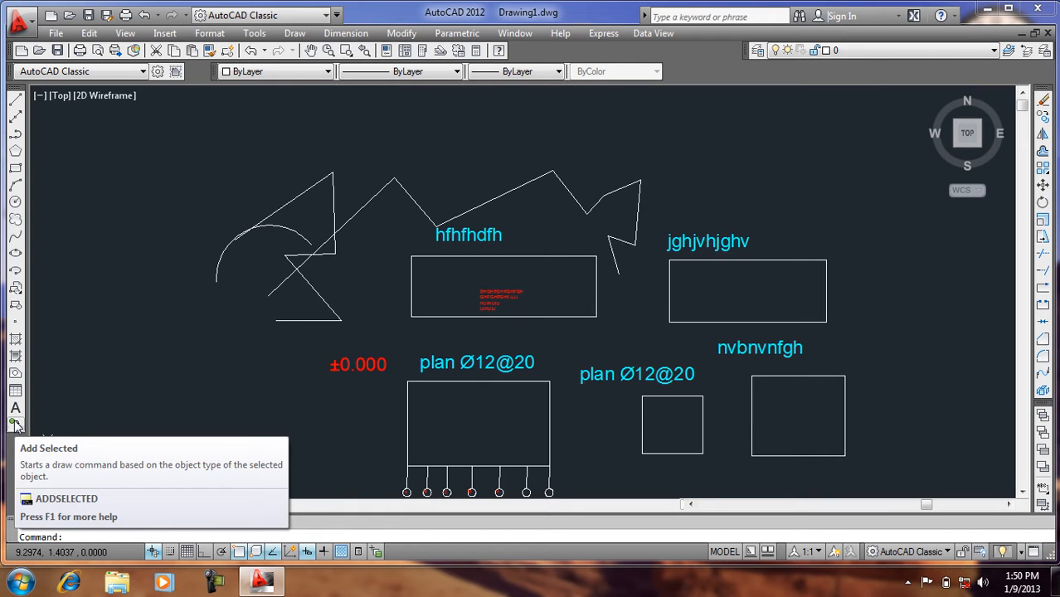
left_click(293, 35)
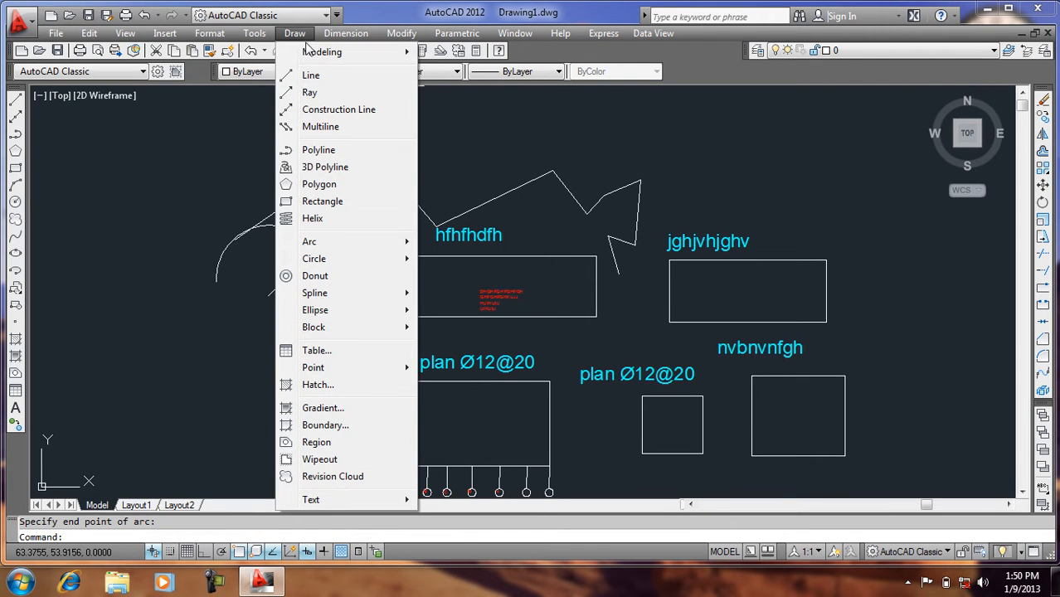
mouse_move(326, 58)
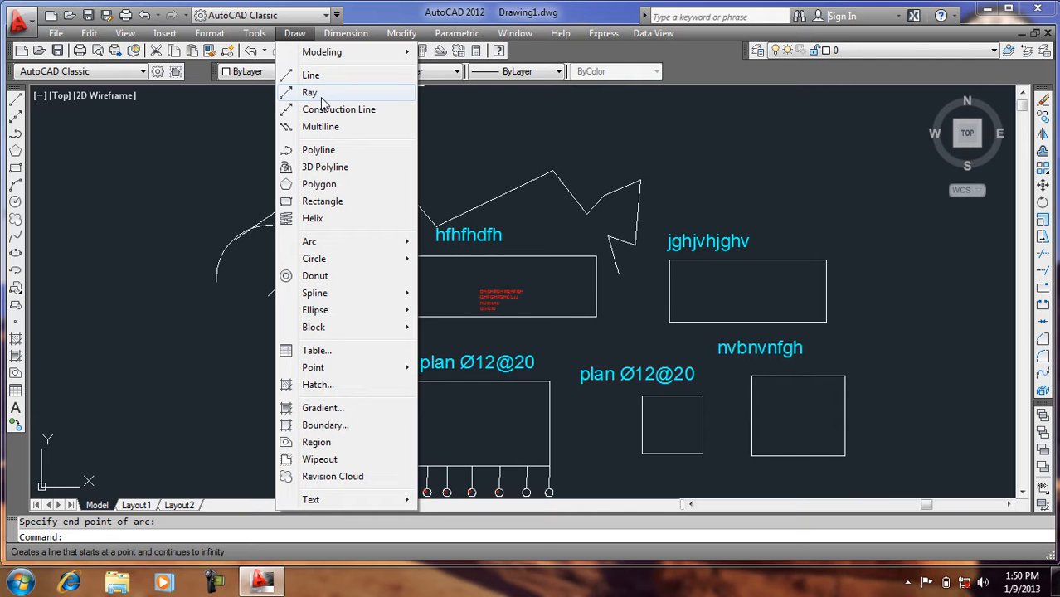
left_click(239, 140)
left_click(149, 187)
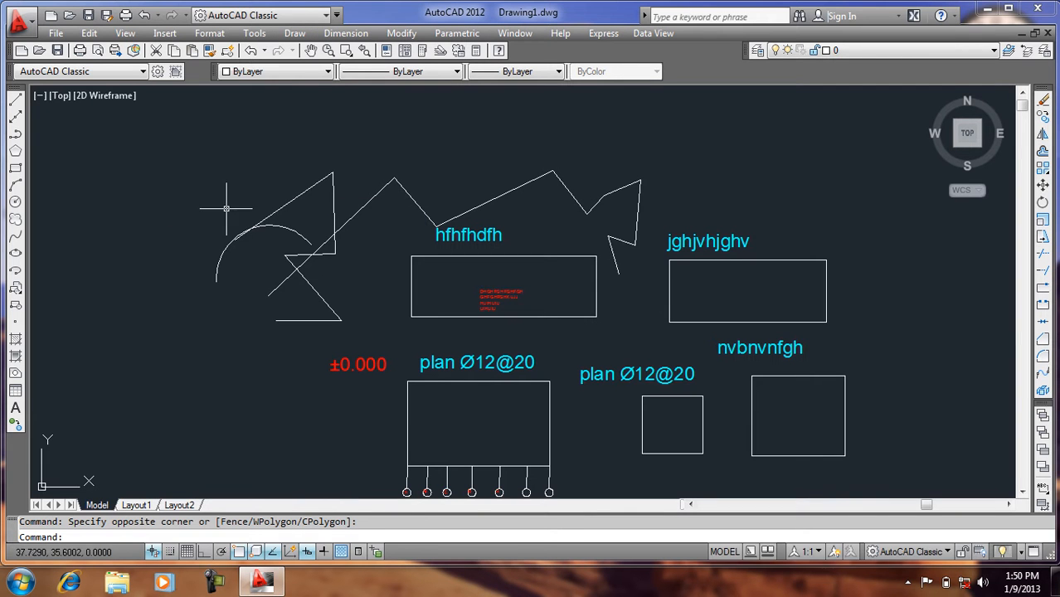
- Draw six rays fanning out from one common start point just above the first zigzag's upper diagonal segment
scroll(324, 220, "up", 3)
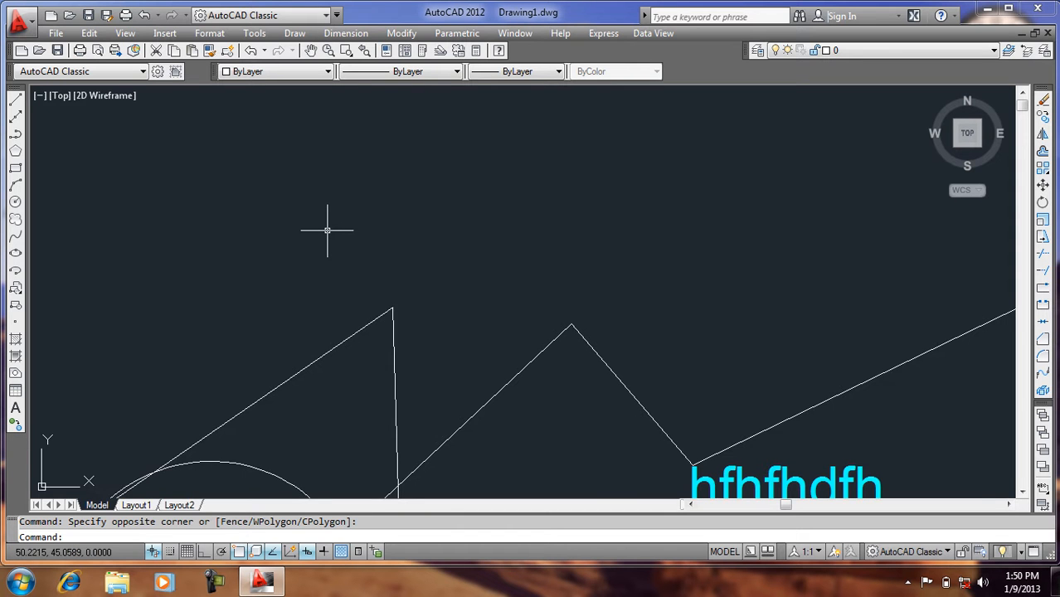
type("RAY")
key("Return")
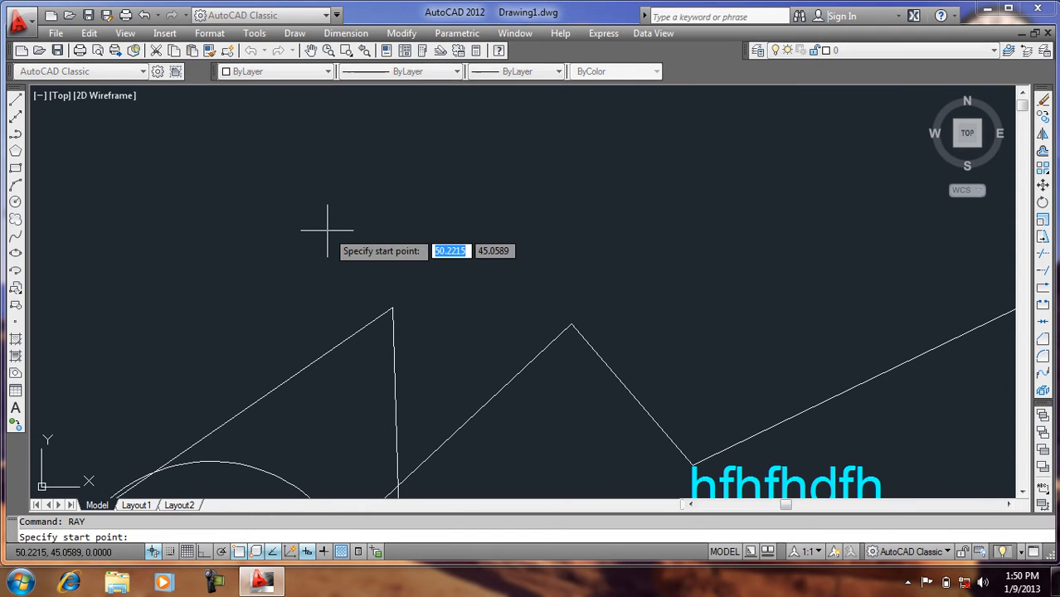
left_click(279, 347)
left_click(307, 174)
left_click(370, 208)
left_click(419, 234)
left_click(482, 282)
left_click(498, 288)
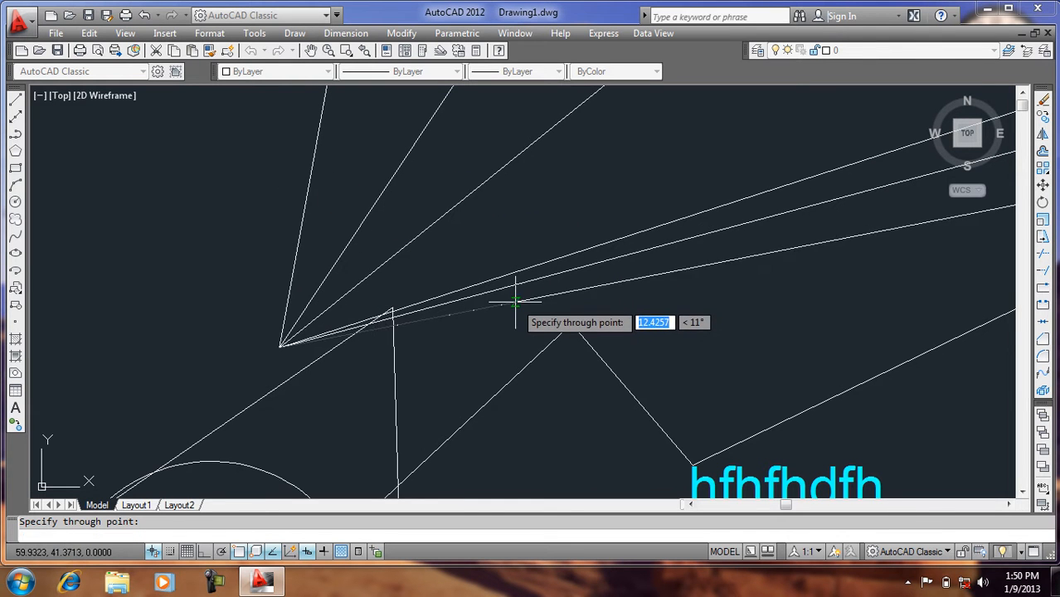
key("Return")
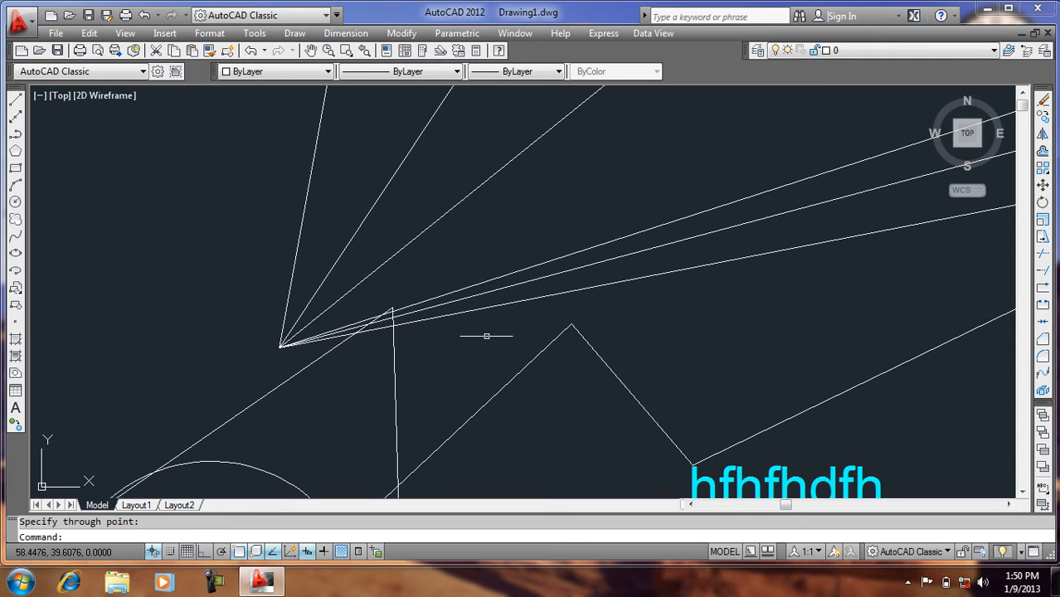
- Delete the rectangle below the "hfhfhdfh" label, keeping the red text inside it
scroll(186, 265, "down", 2)
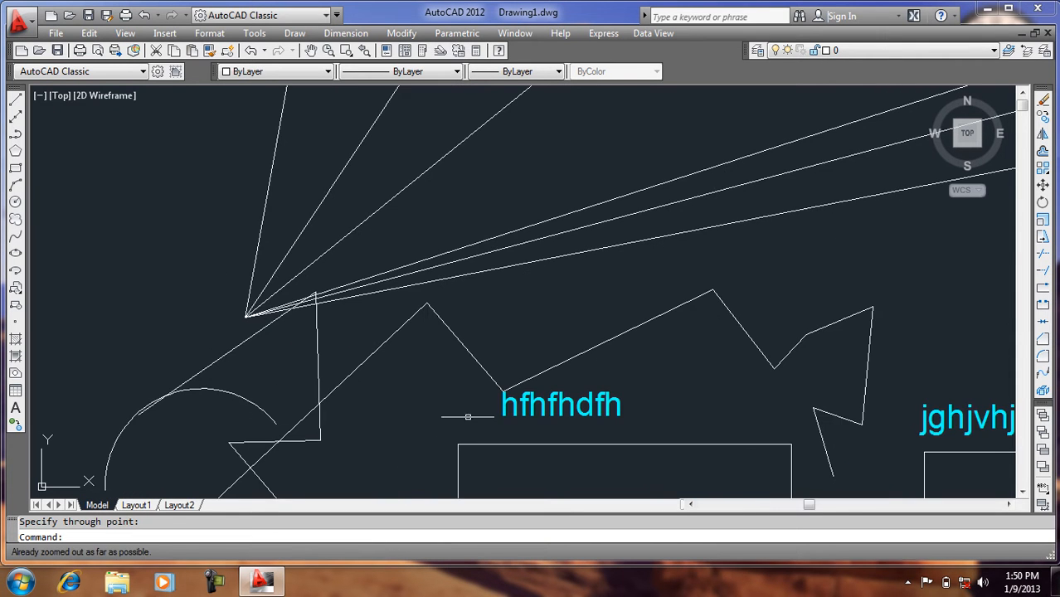
scroll(572, 495, "up", 3)
scroll(567, 161, "down", 4)
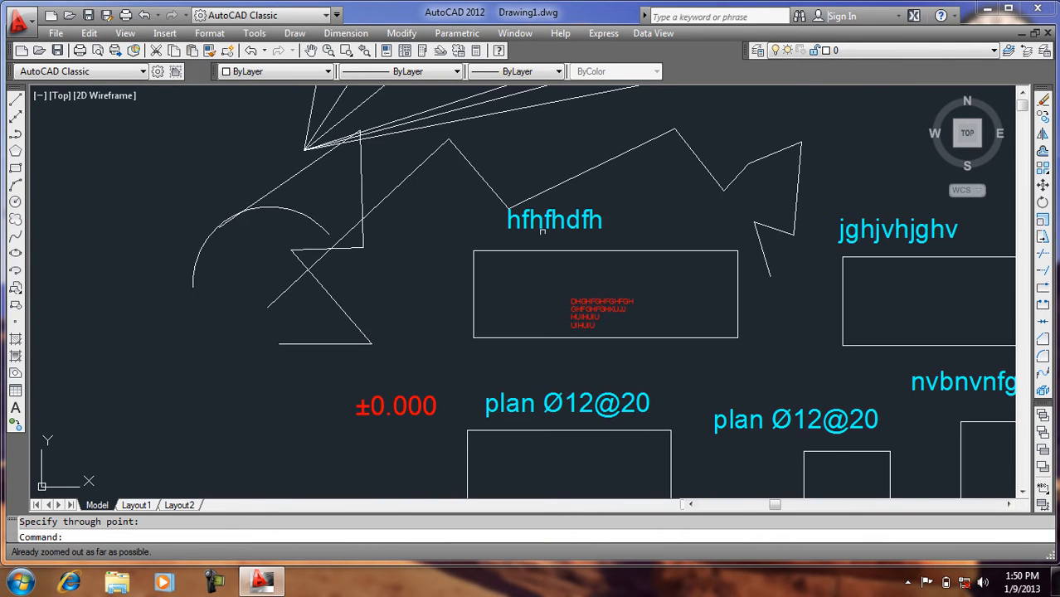
scroll(554, 296, "up", 2)
scroll(568, 301, "down", 3)
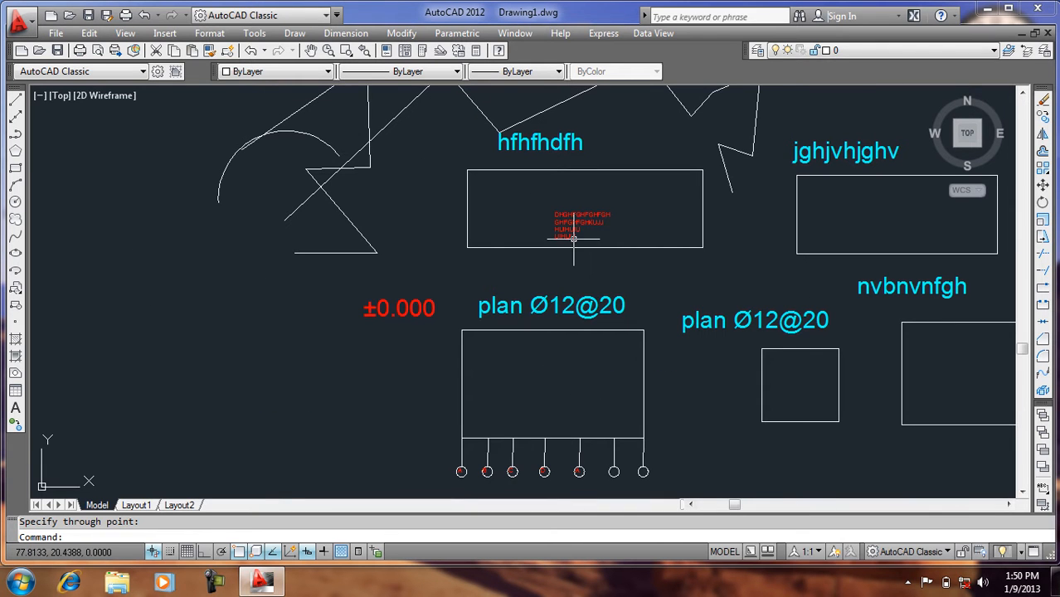
left_click(623, 232)
left_click(591, 260)
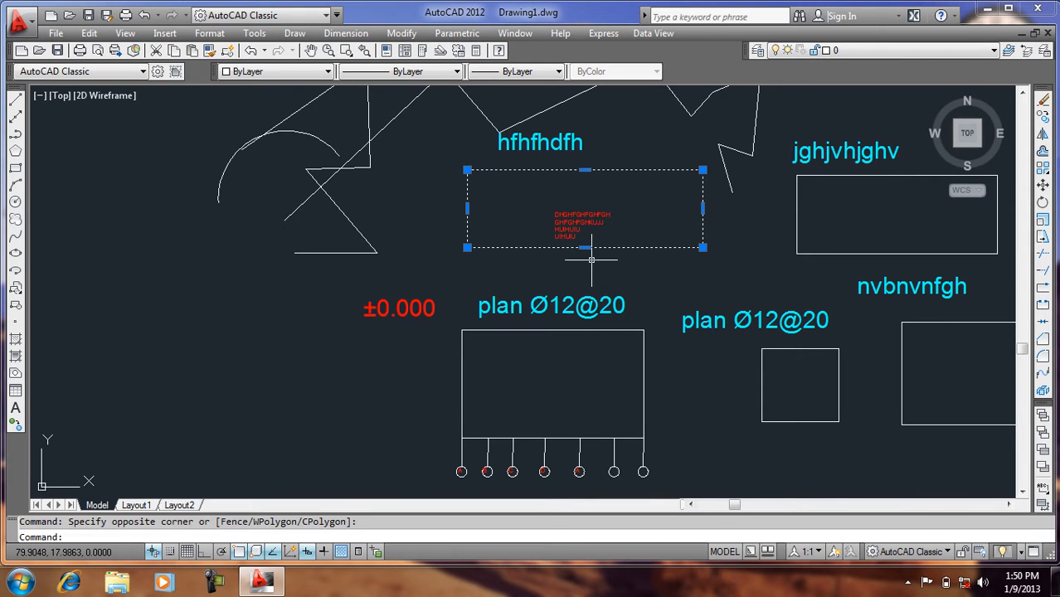
key("Delete")
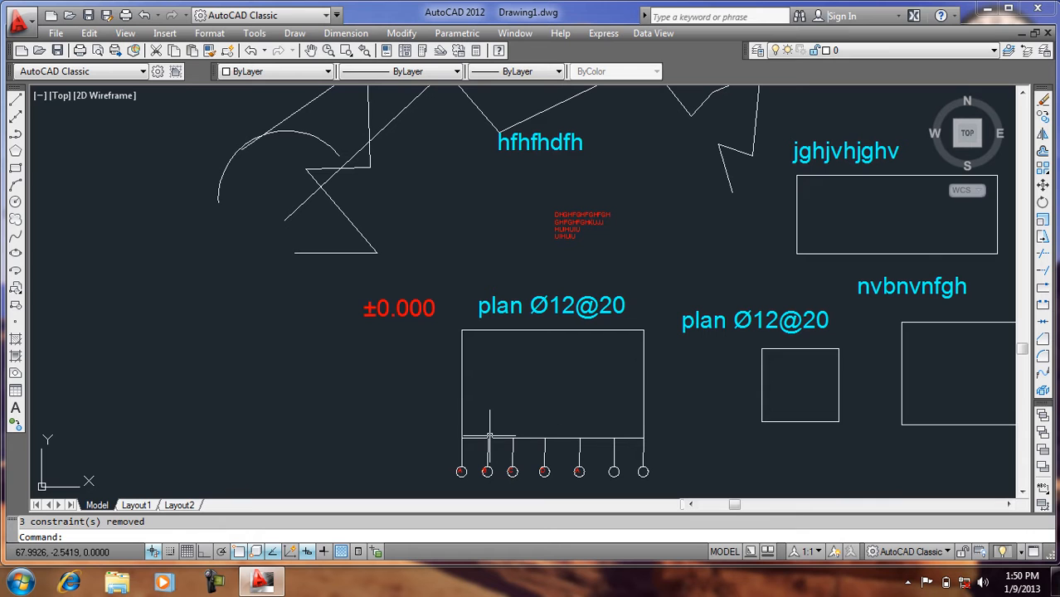
- Draw a ray from the lower-left corner of the plan rectangle with grid bubbles through its upper-left corner
type("RAY")
key("Return")
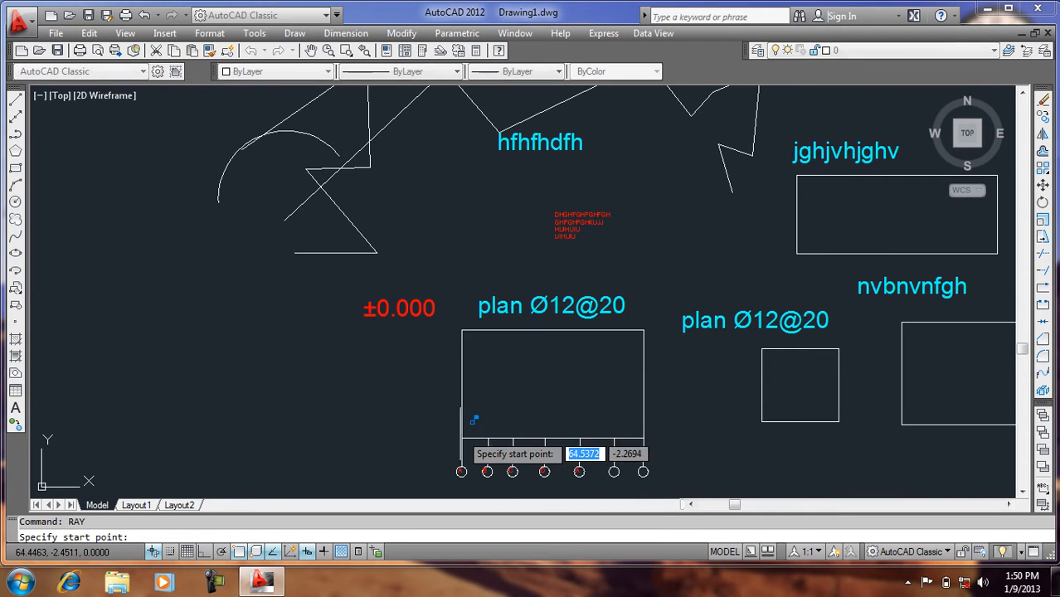
left_click(462, 438)
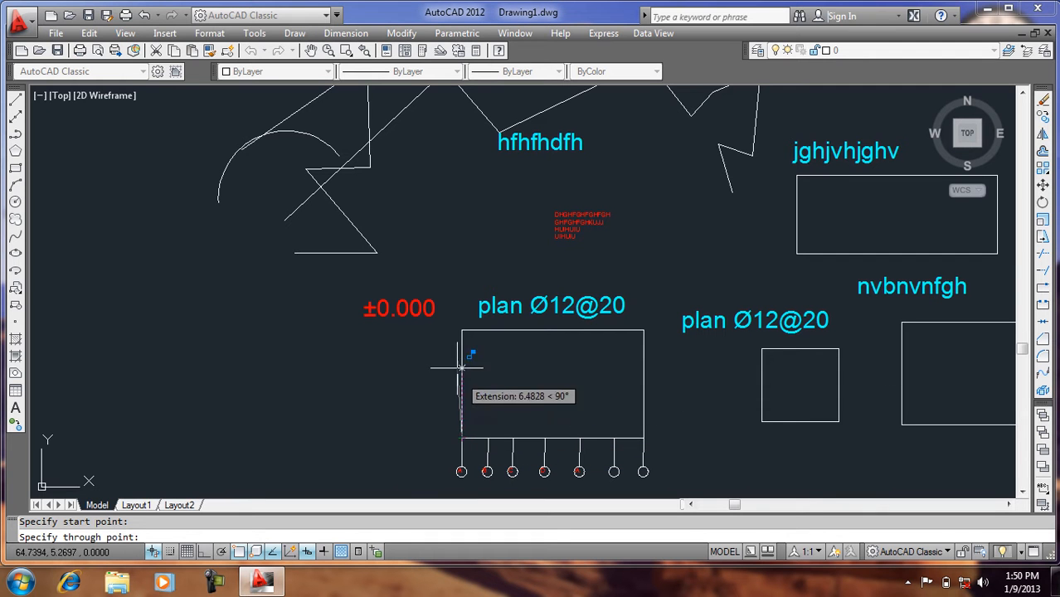
left_click(462, 331)
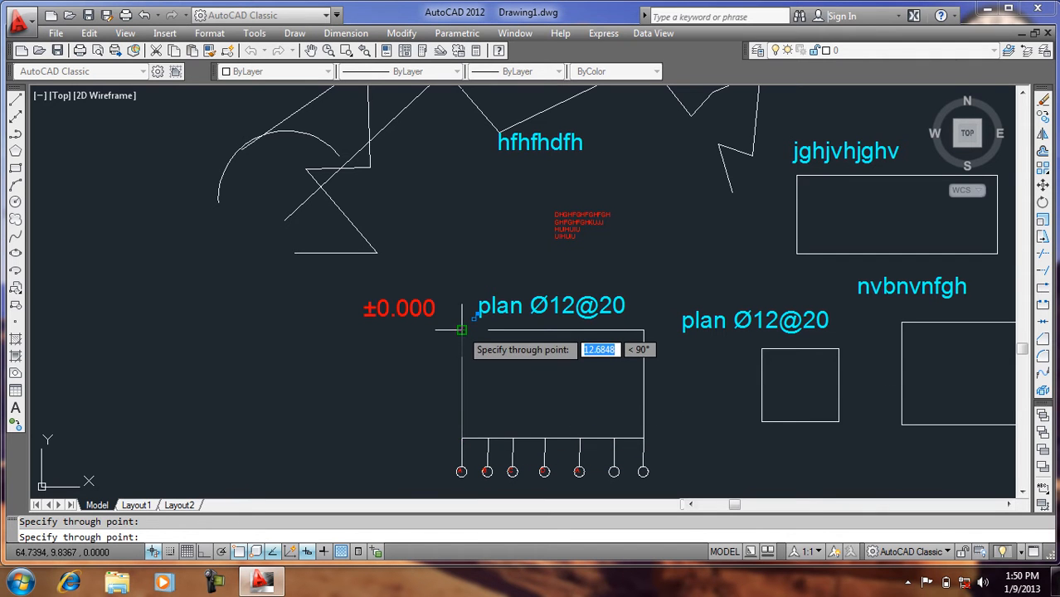
key("Return")
- Draw a vertical ray from the second grid line's end on the rectangle's lower edge, with Ortho mode on
key("Return")
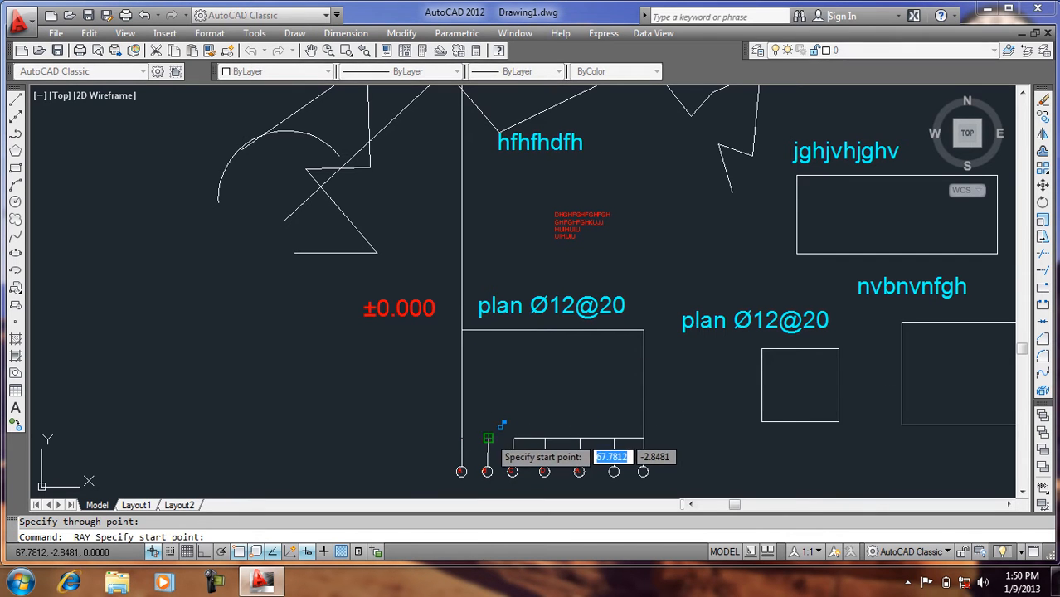
left_click(488, 438)
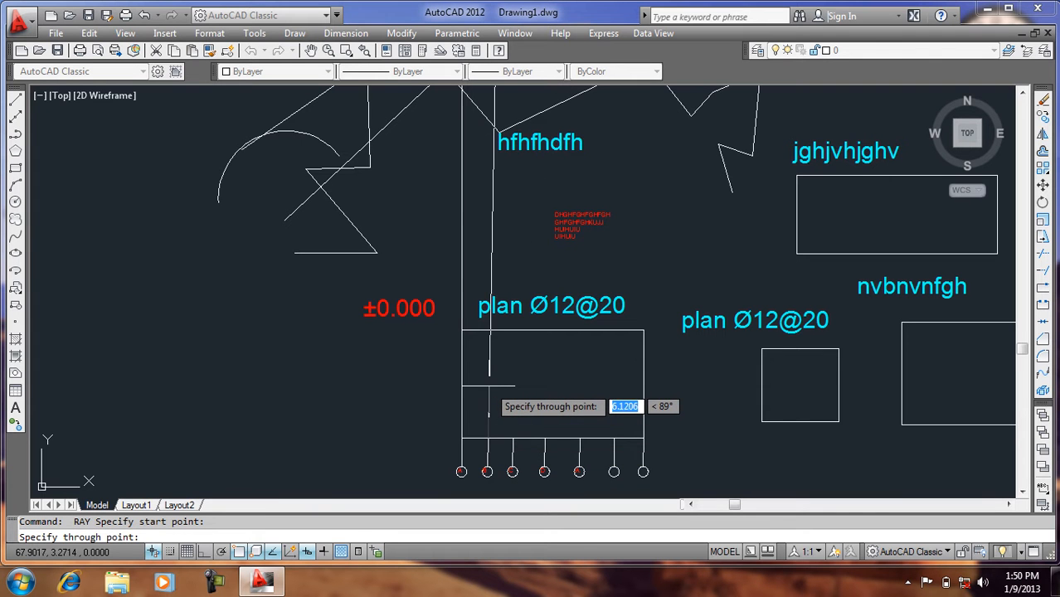
key("F8")
left_click(483, 407)
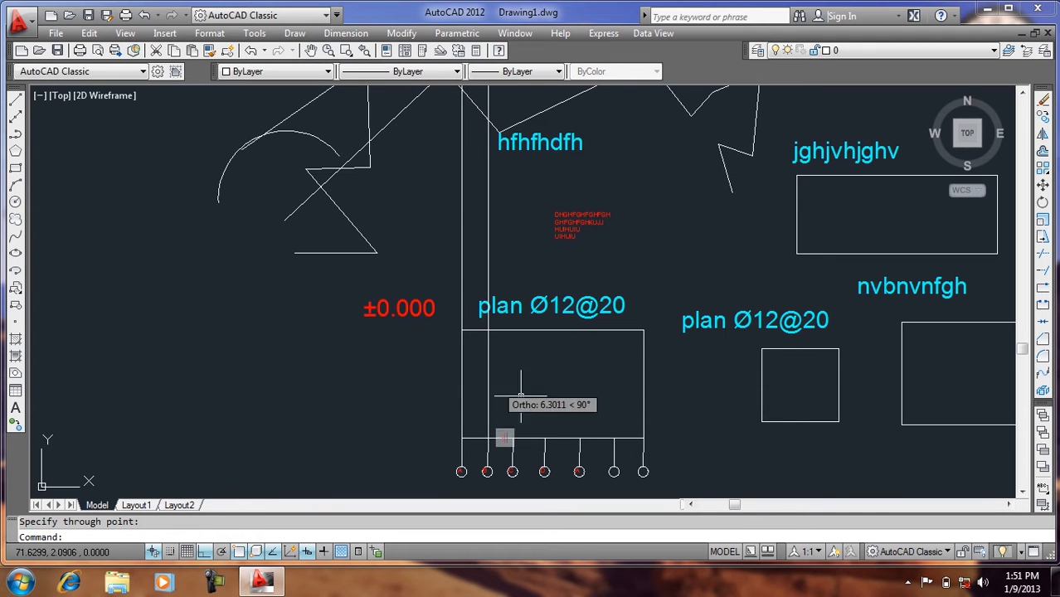
key("Return")
- Draw vertical rays upward from the ends of the third and fourth grid lines on the rectangle's lower edge
key("Return")
left_click(513, 438)
left_click(512, 406)
key("Return")
key("Return")
left_click(545, 438)
left_click(544, 407)
key("Return")
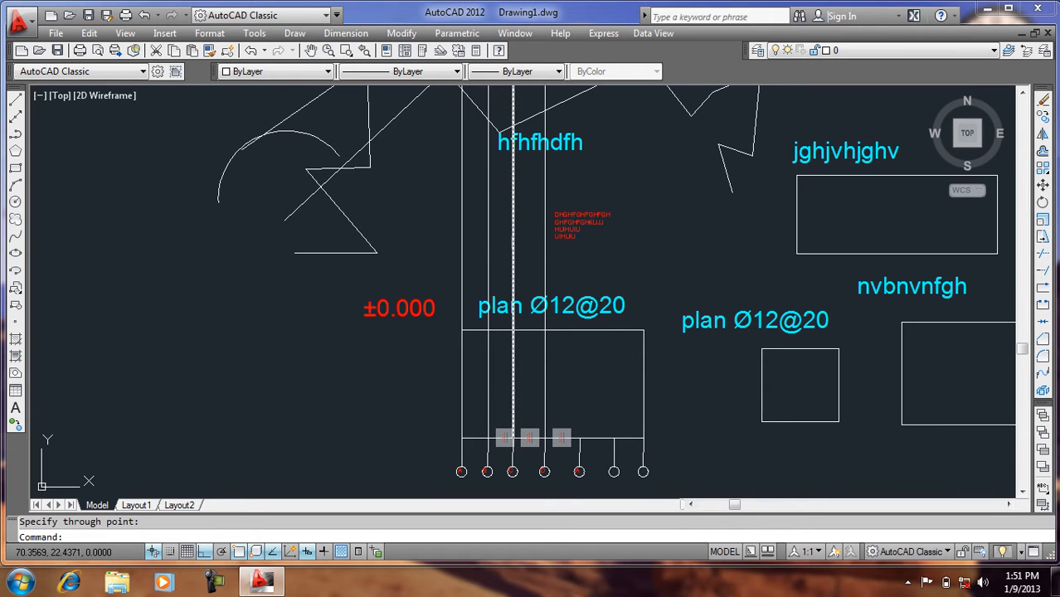
- Draw an L-shaped multiline with one vertical and one horizontal segment meeting just below the "±0.000" text, and select it
scroll(539, 277, "down", 2)
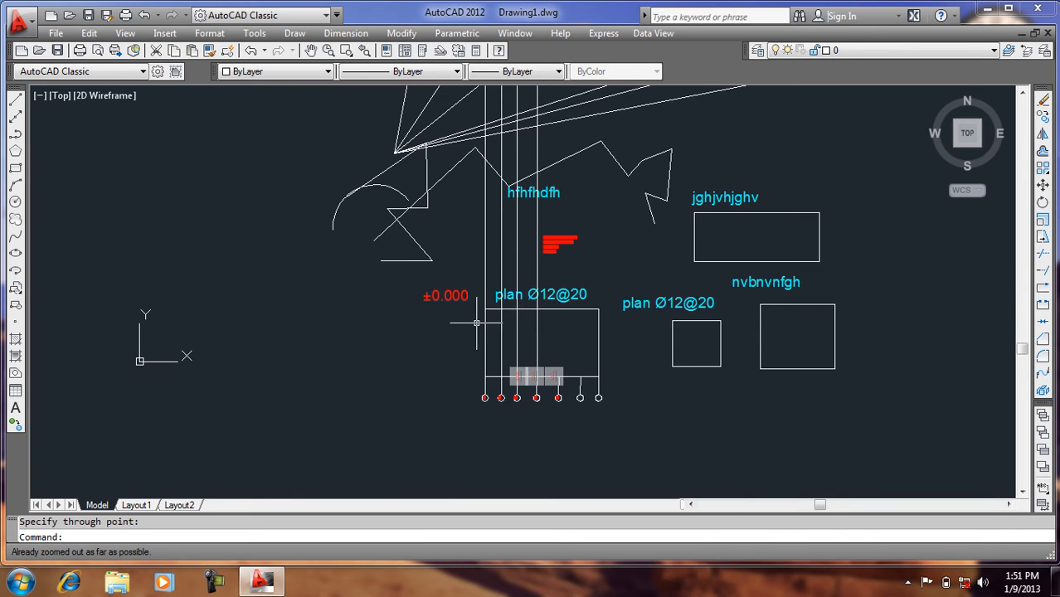
scroll(541, 327, "up", 3)
mouse_move(491, 330)
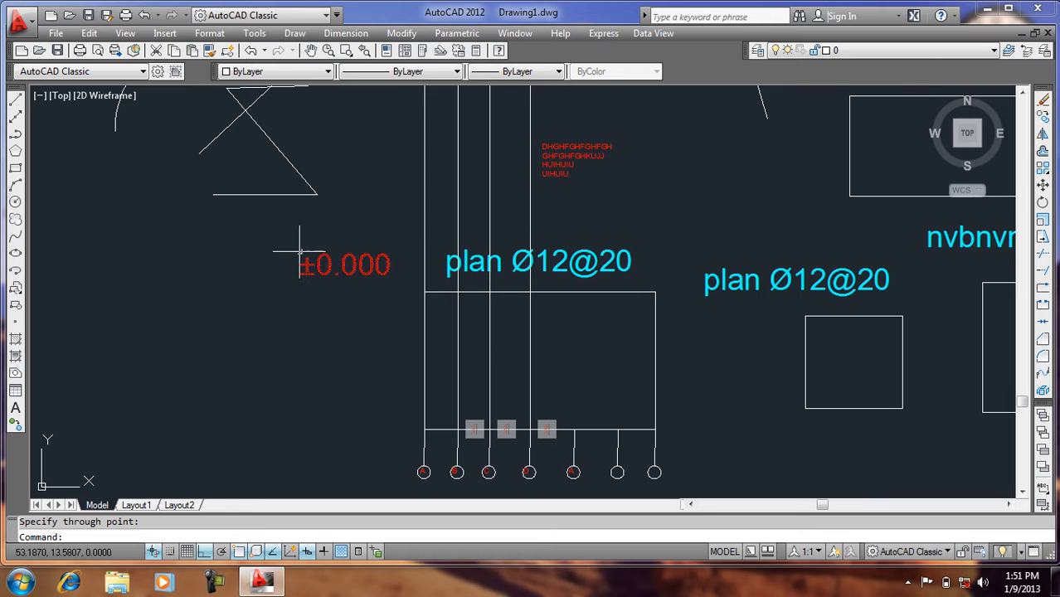
left_click(294, 34)
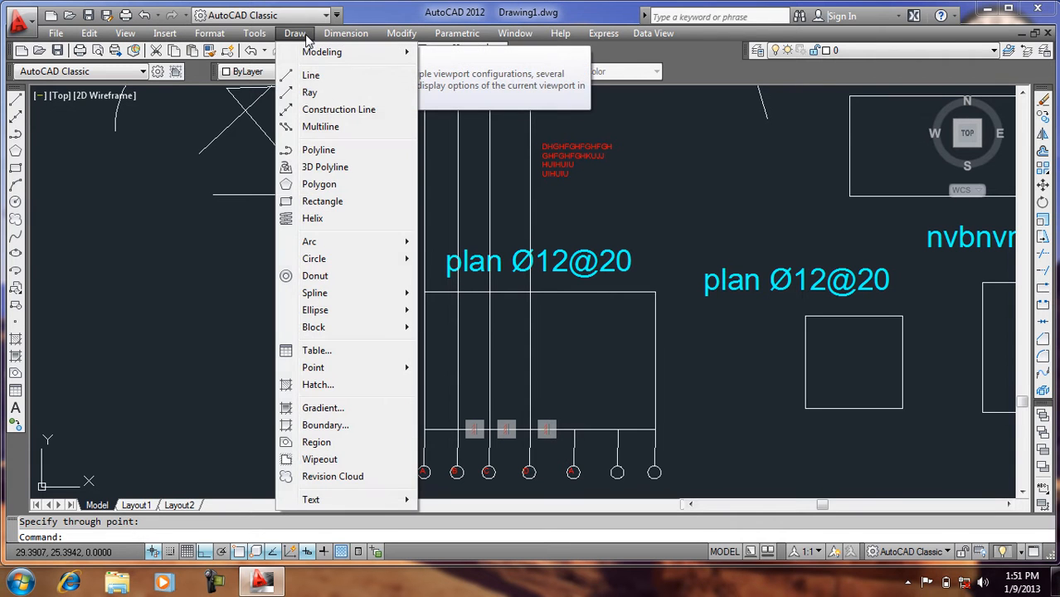
left_click(320, 127)
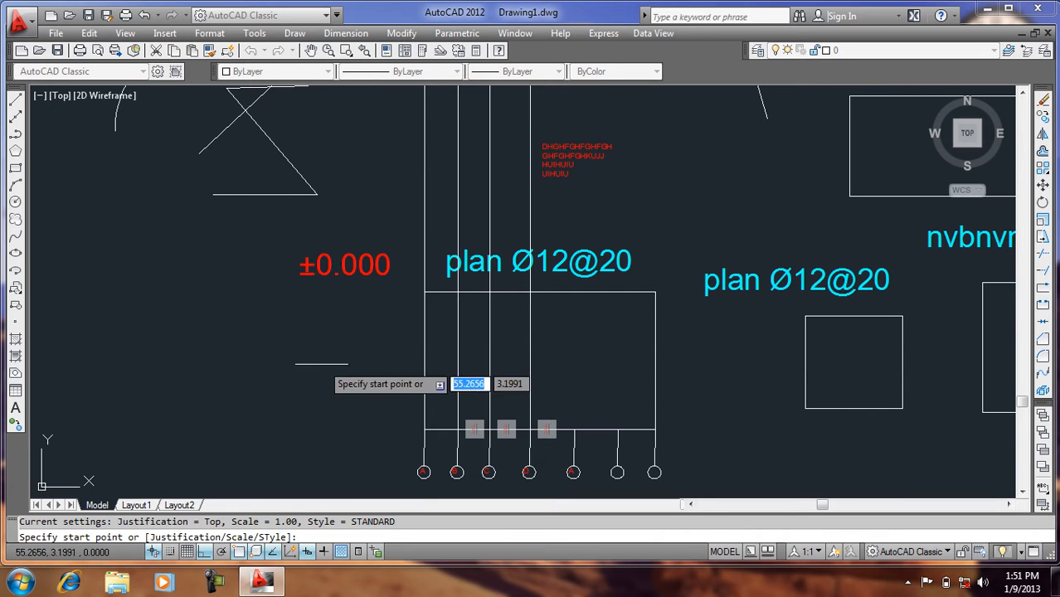
left_click(311, 384)
left_click(311, 288)
left_click(236, 357)
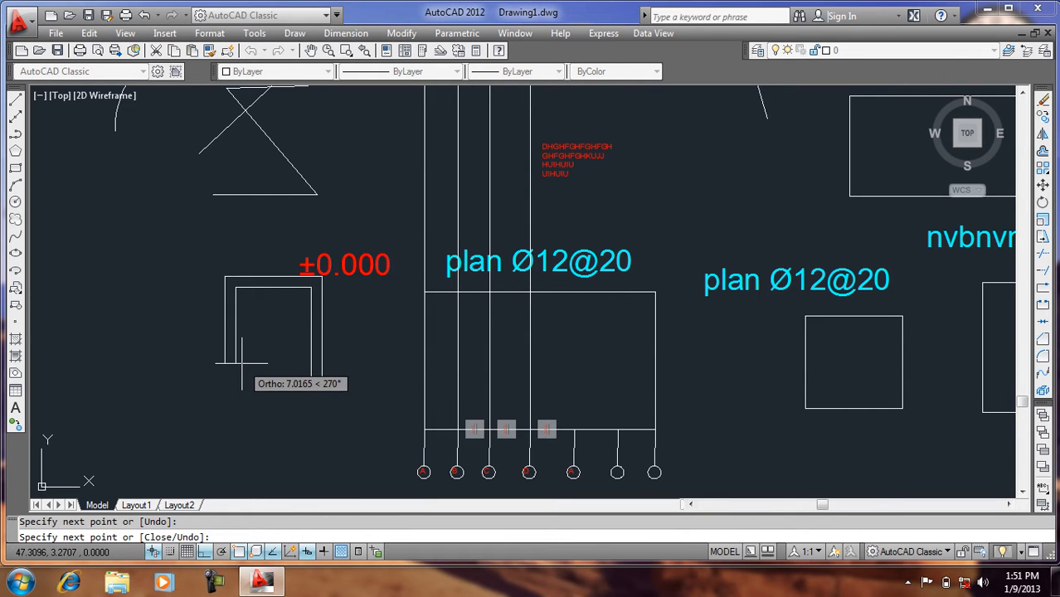
key("Return")
left_click(311, 296)
scroll(275, 358, "down", 2)
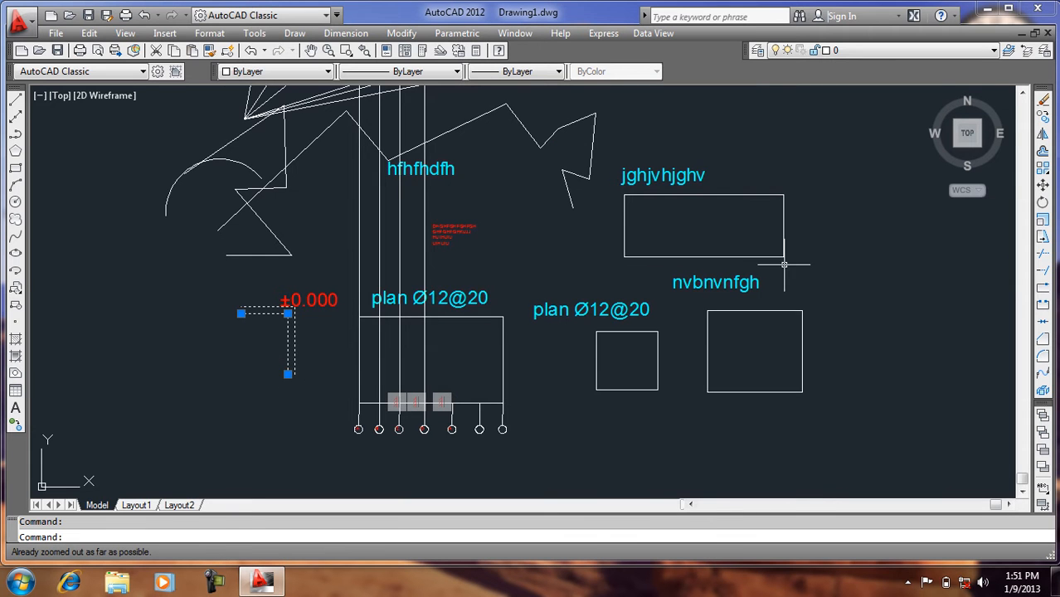
- Draw a four-segment angled multiline with Ortho off, from beside the "nvbnvnfgh" label around into the rectangle below "jghjvhjghv"
scroll(834, 210, "up", 3)
type("ml")
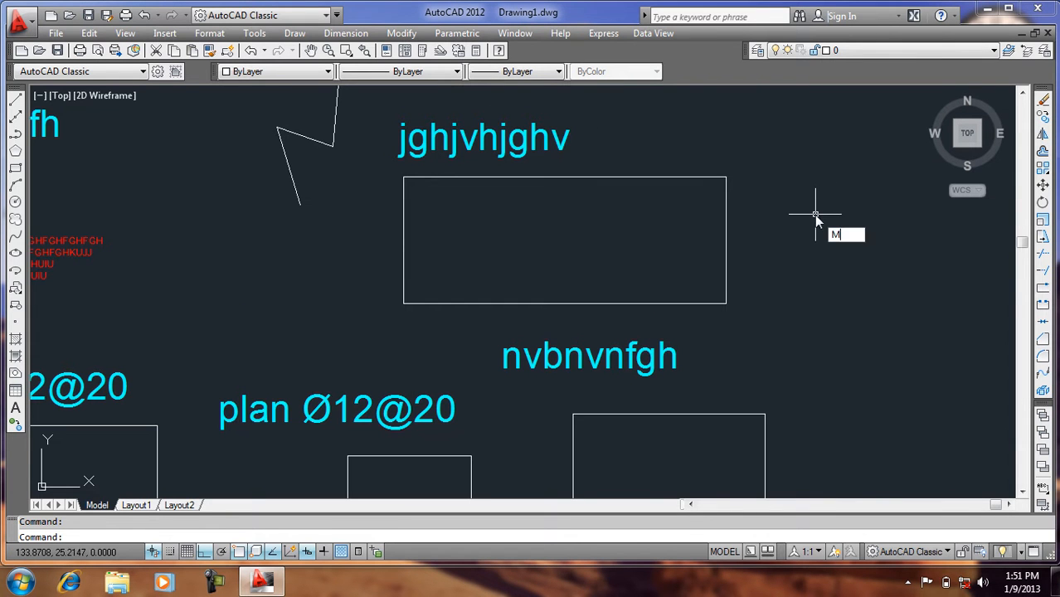
key("Return")
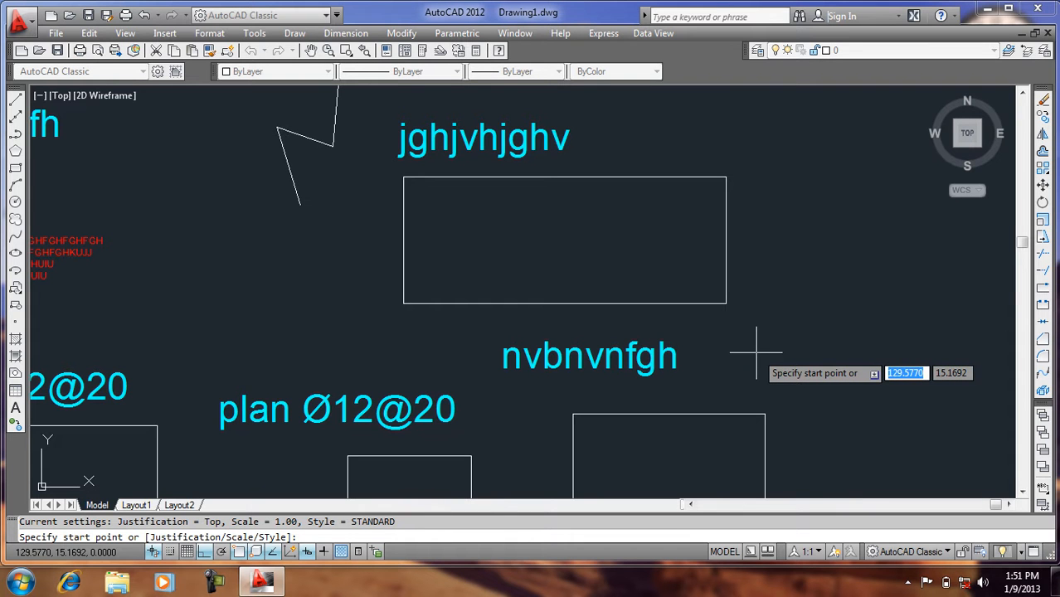
left_click(735, 349)
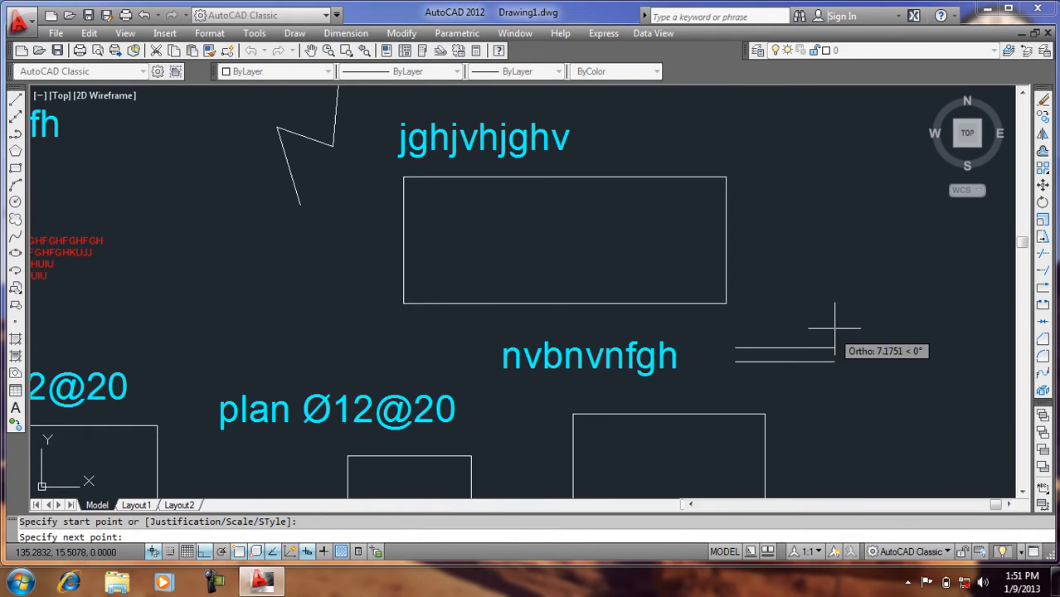
key("F8")
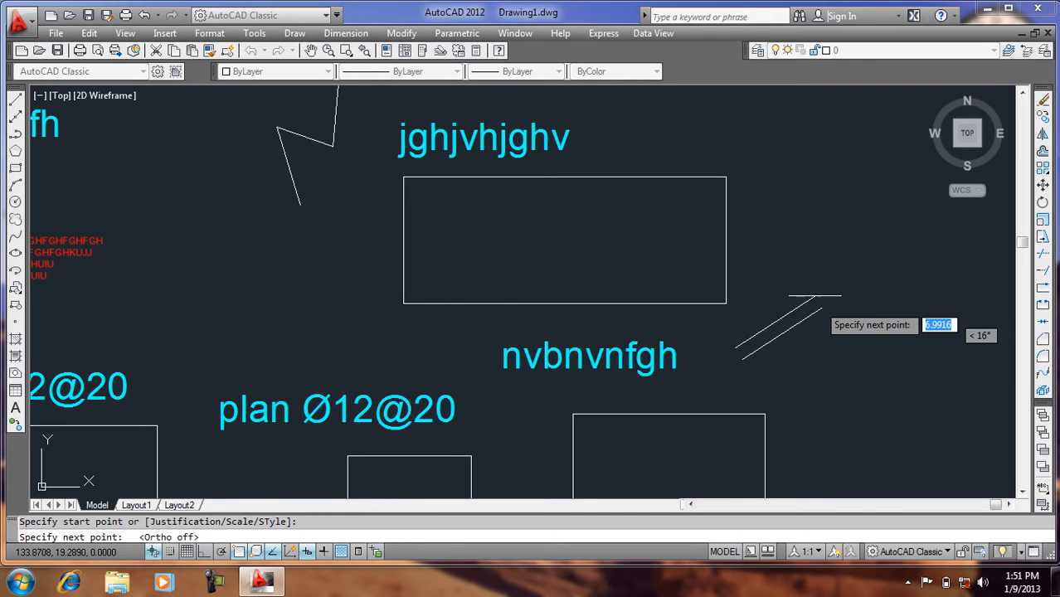
left_click(848, 261)
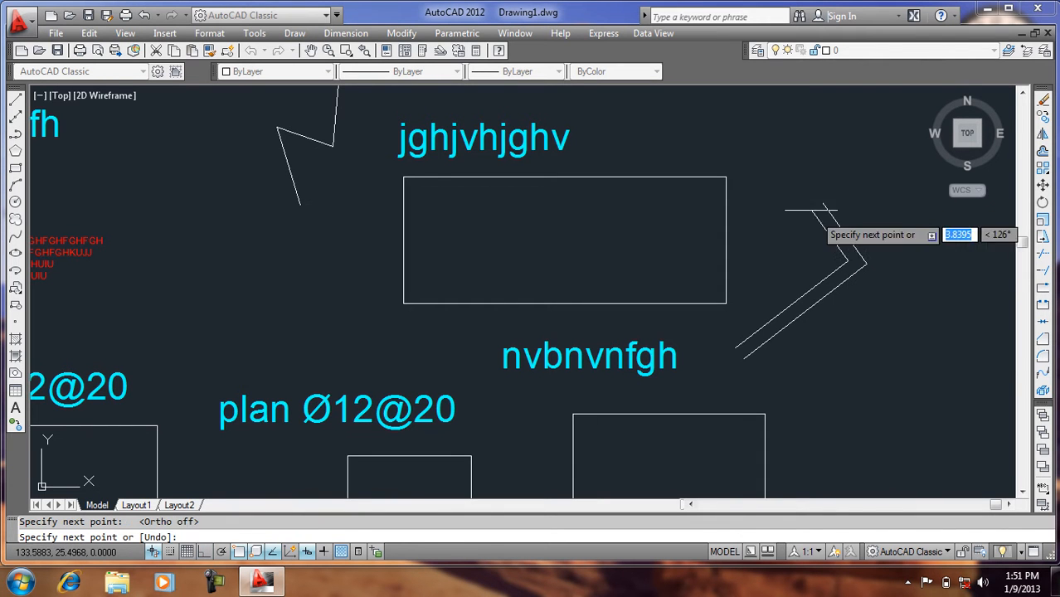
left_click(796, 166)
left_click(751, 220)
left_click(626, 226)
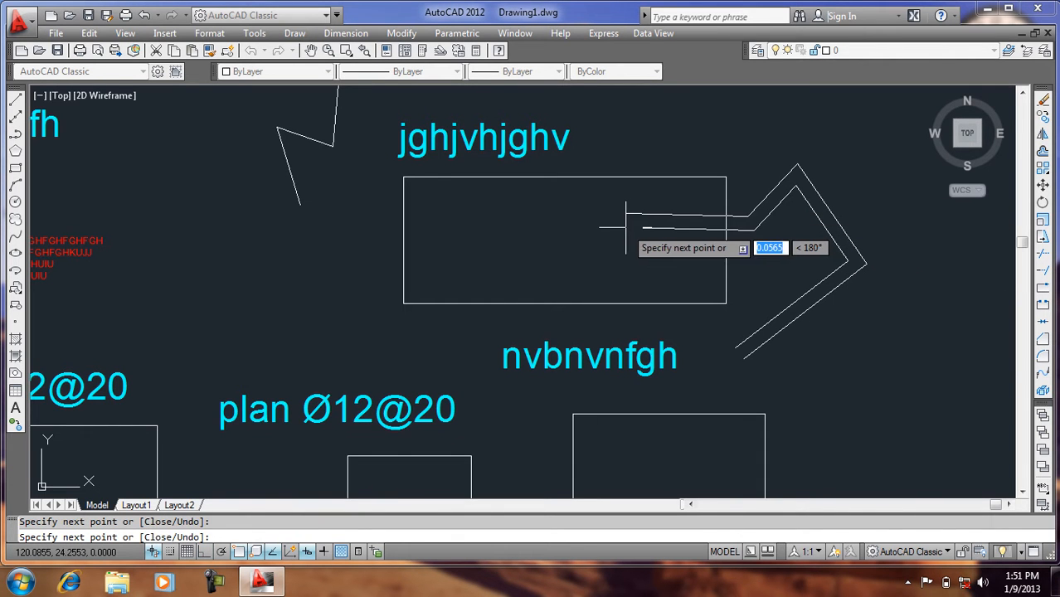
key("Return")
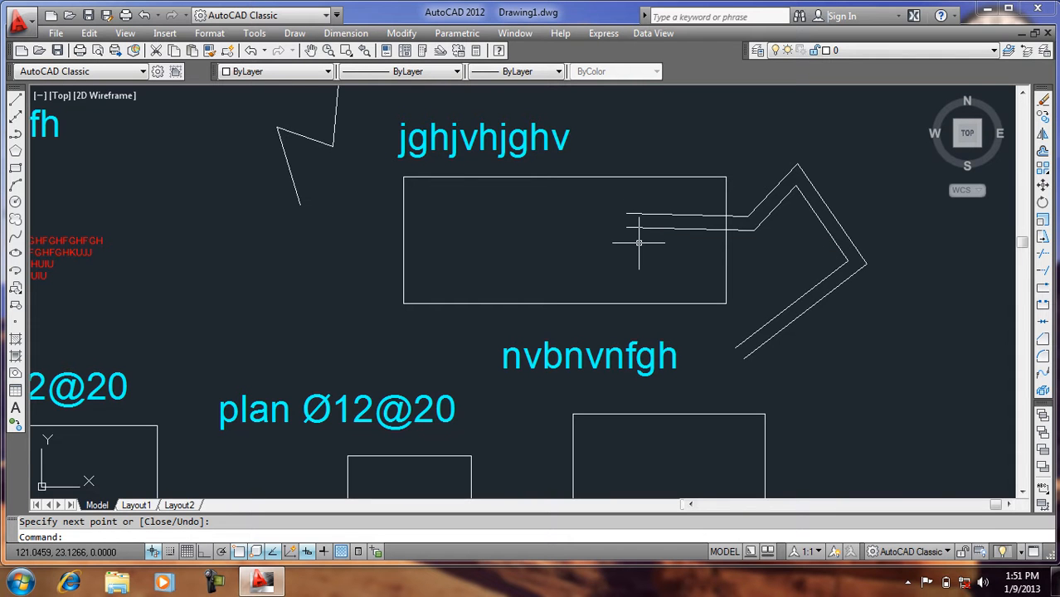
- Draw a five-segment zigzag multiline at scale 3, crossing the rectangle below "jghjvhjghv" and the "nvbnvnfgh" label
key("Return")
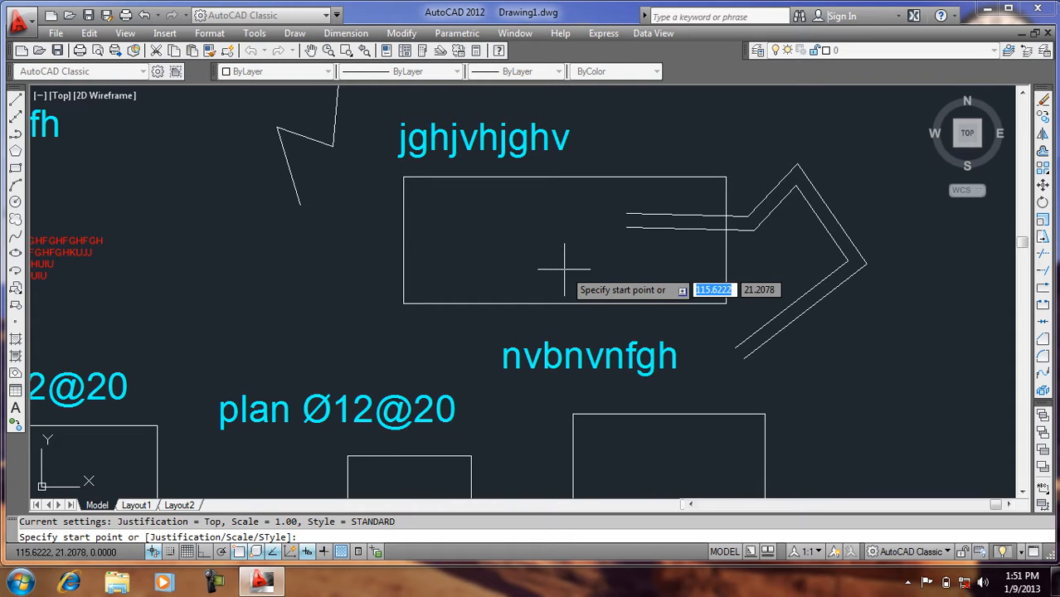
type("s")
key("Return")
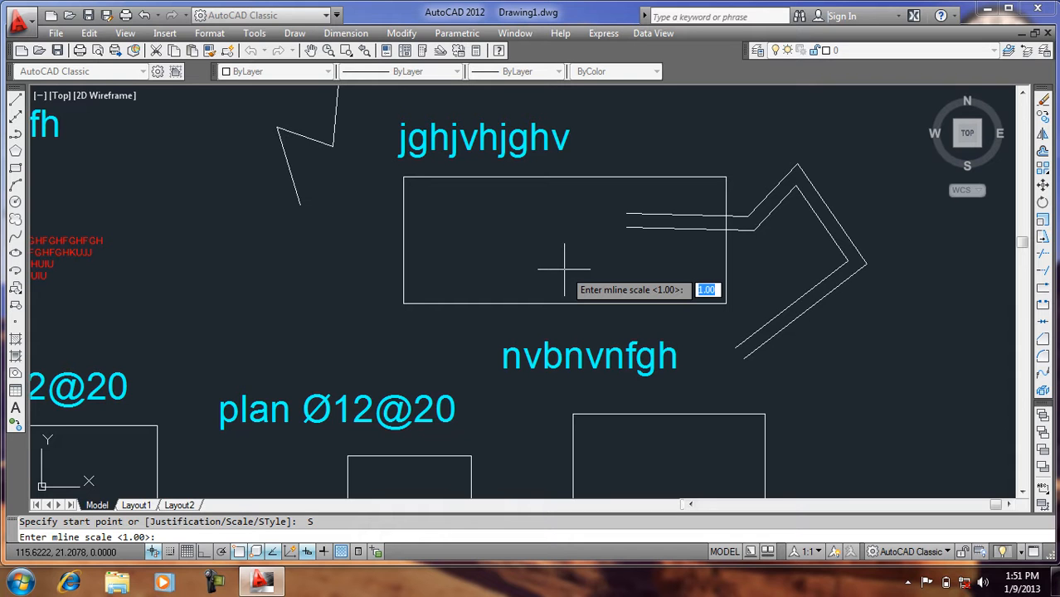
type("3")
key("Return")
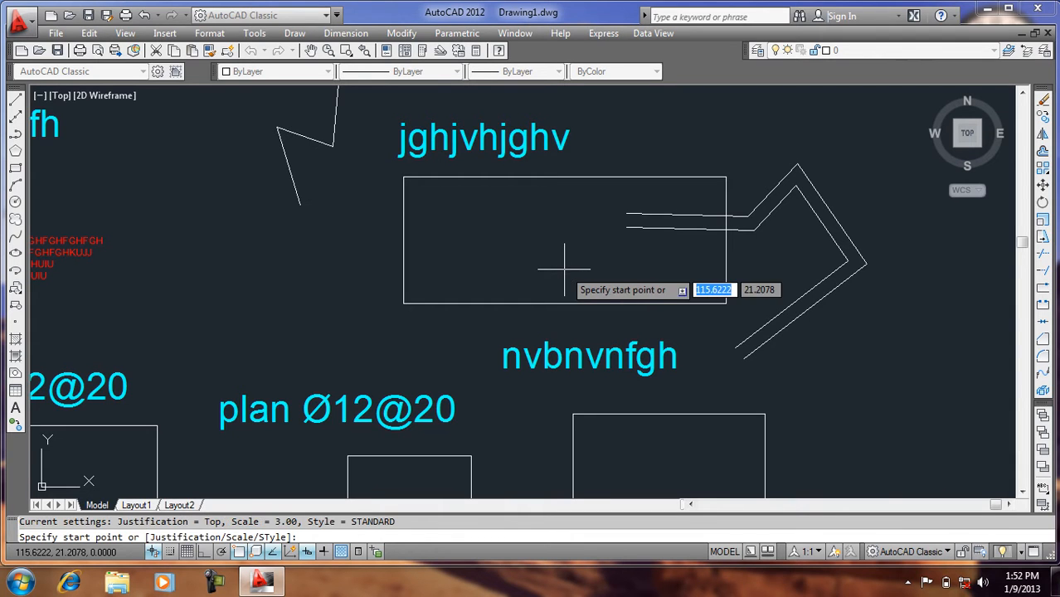
left_click(299, 252)
left_click(508, 255)
left_click(504, 375)
left_click(670, 367)
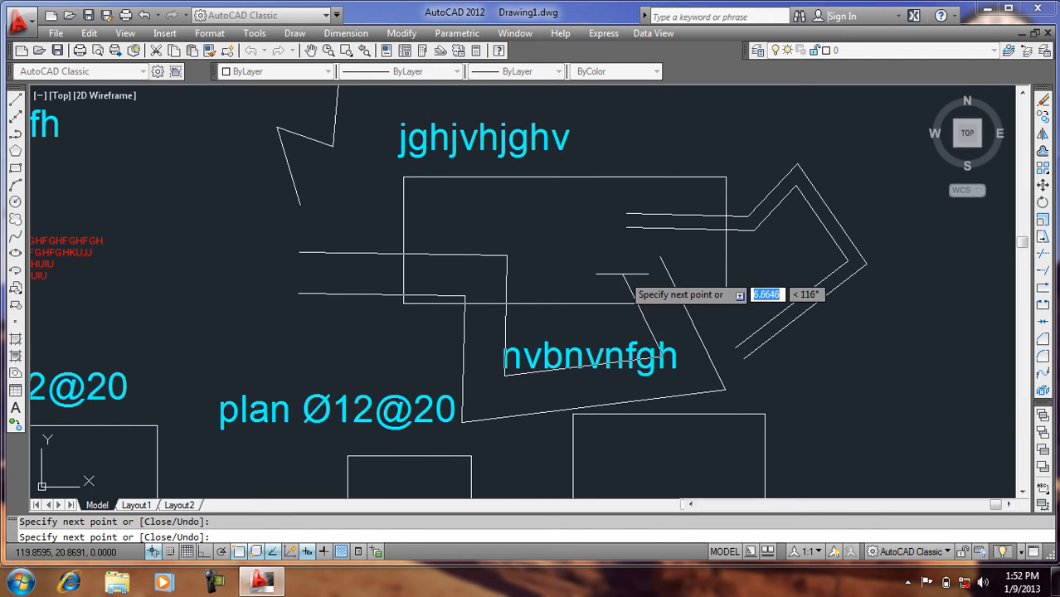
left_click(622, 274)
key("Return")
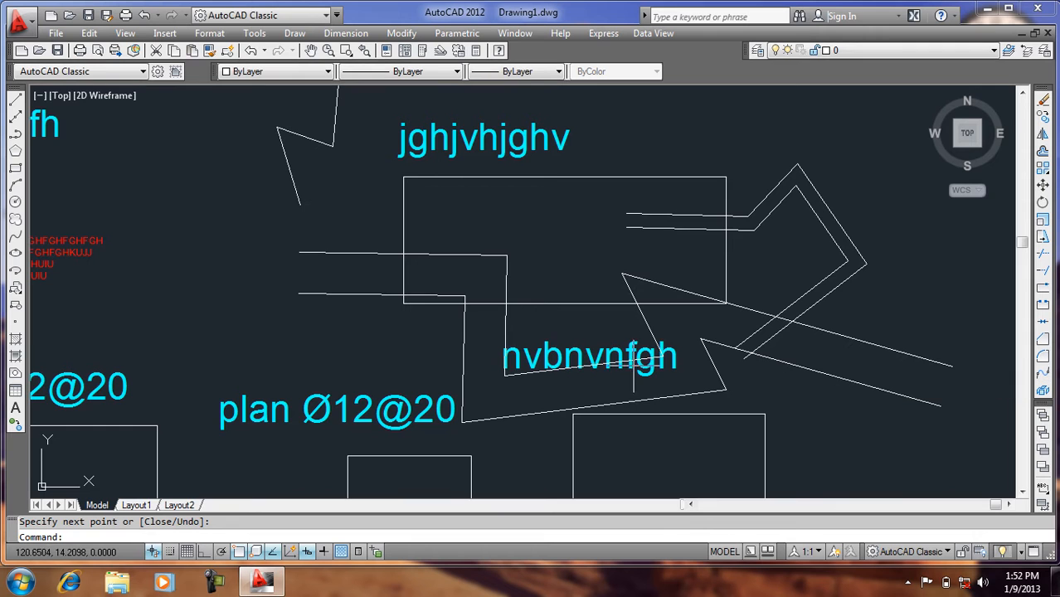
scroll(662, 496, "up", 3)
scroll(686, 273, "down", 3)
scroll(686, 461, "up", 2)
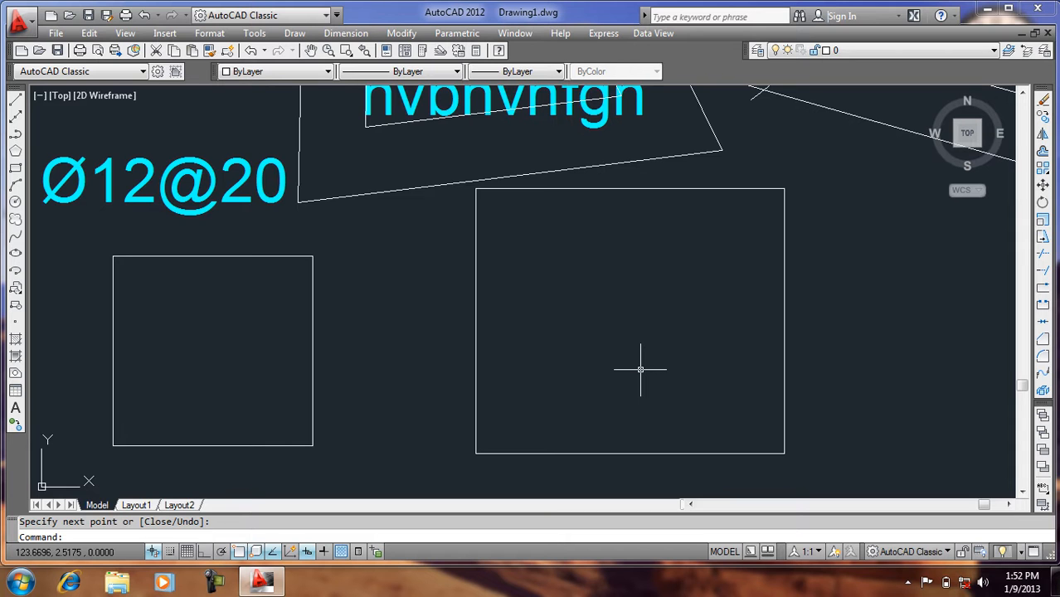
type("ml")
key("Return")
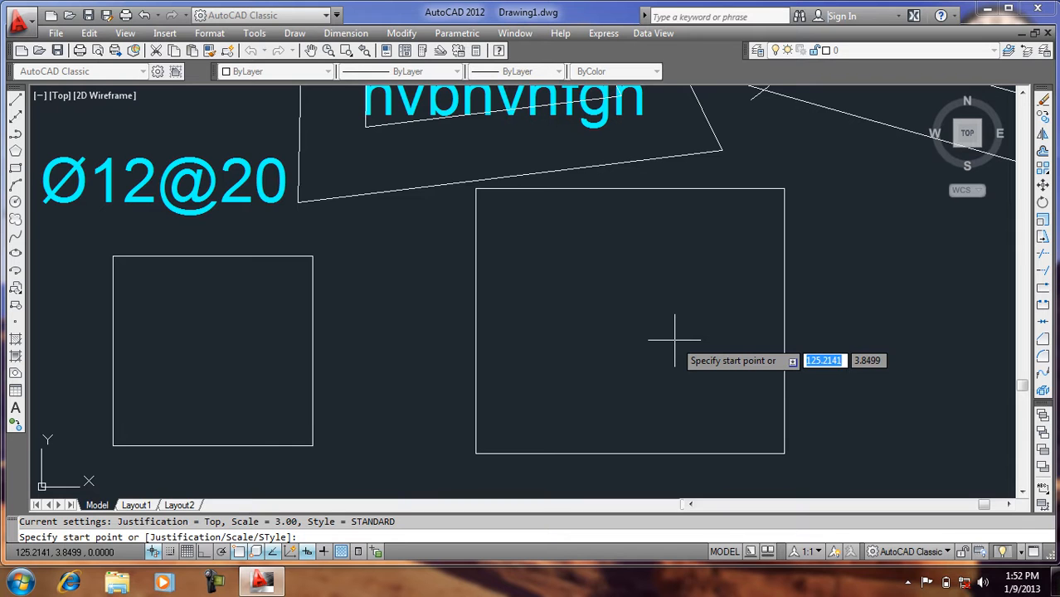
type("j")
key("Return")
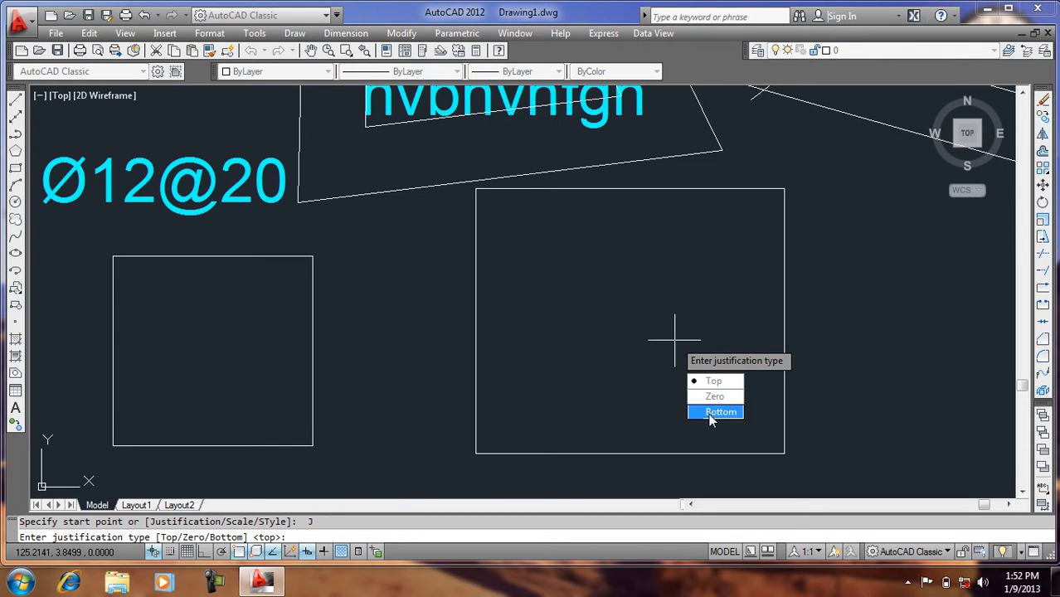
left_click(711, 382)
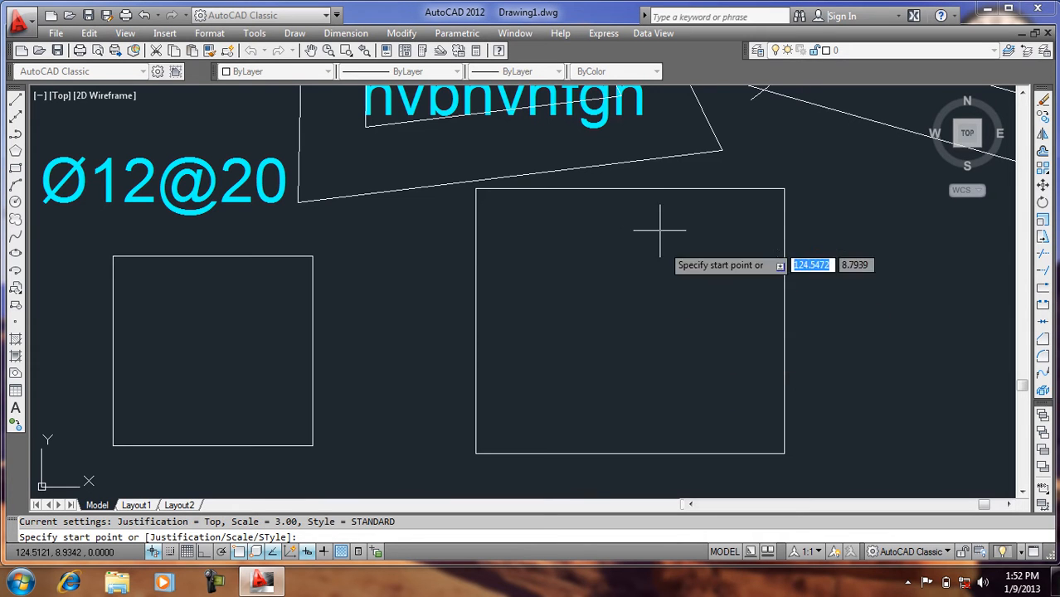
left_click(646, 190)
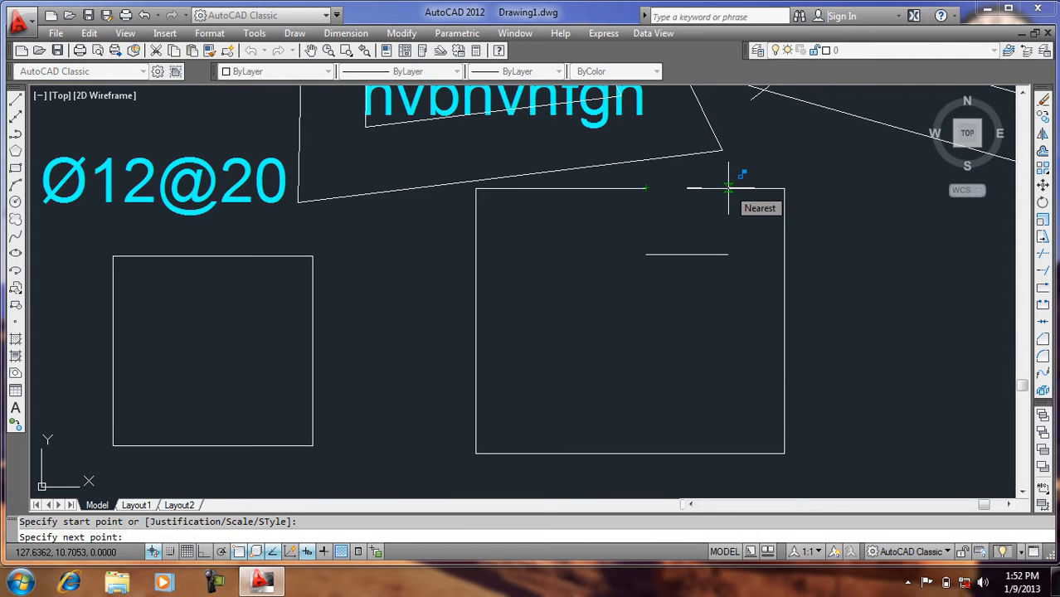
key("Escape")
- Draw a short horizontal multiline at scale 1 with Top justification along the upper edge of the rectangle below "nvbnvnfgh", with Ortho on
key("Return")
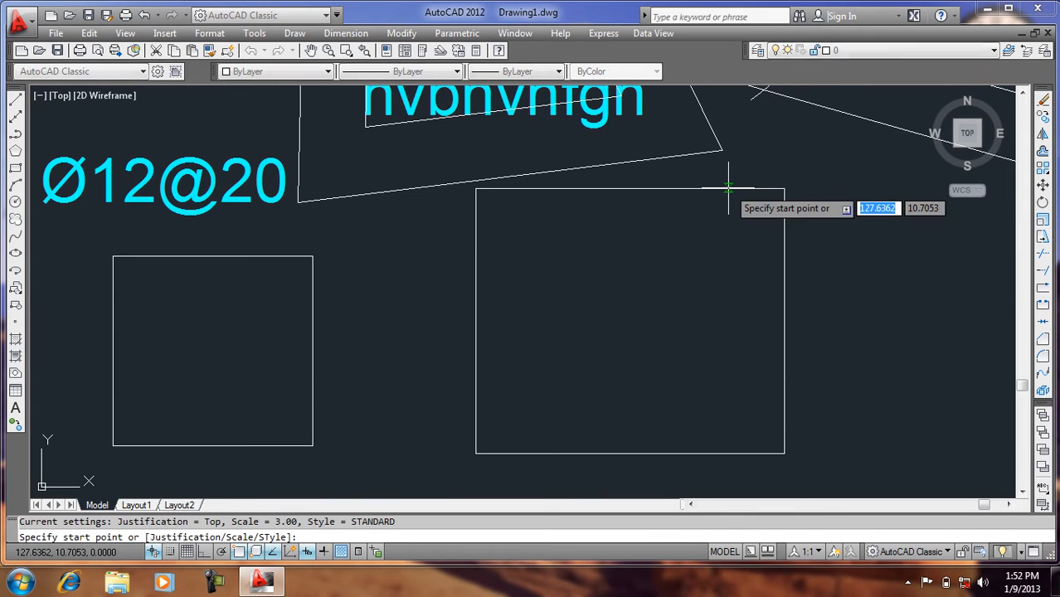
type("S")
key("Return")
type("1")
key("Return")
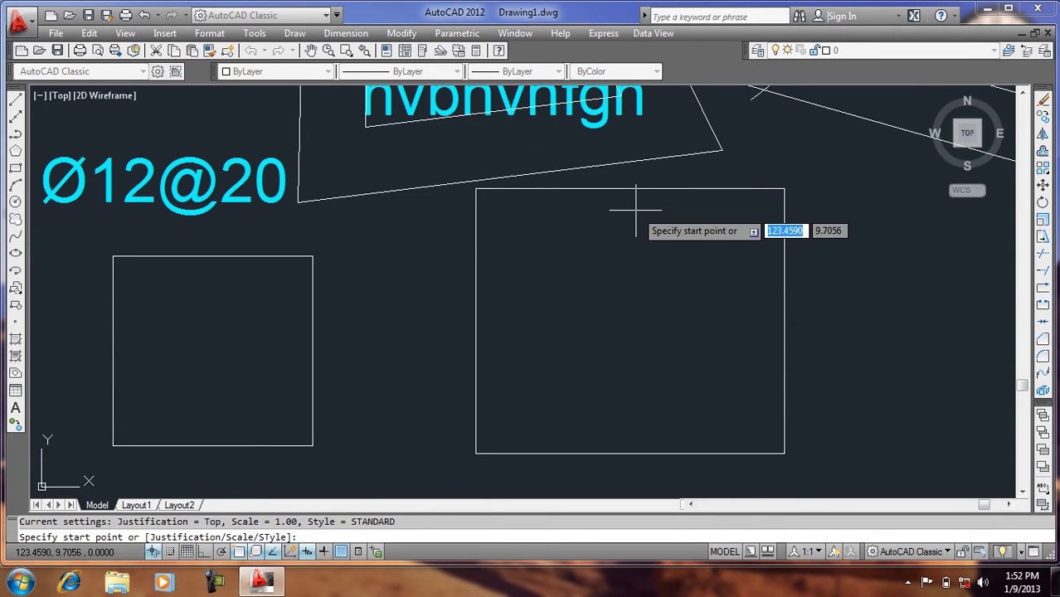
type("J")
key("Return")
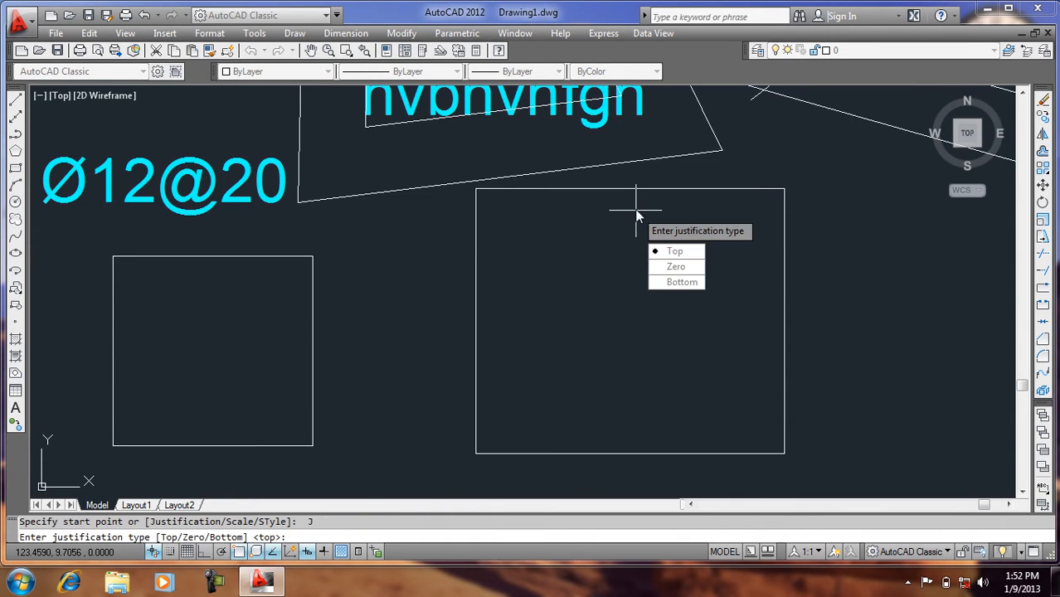
left_click(674, 252)
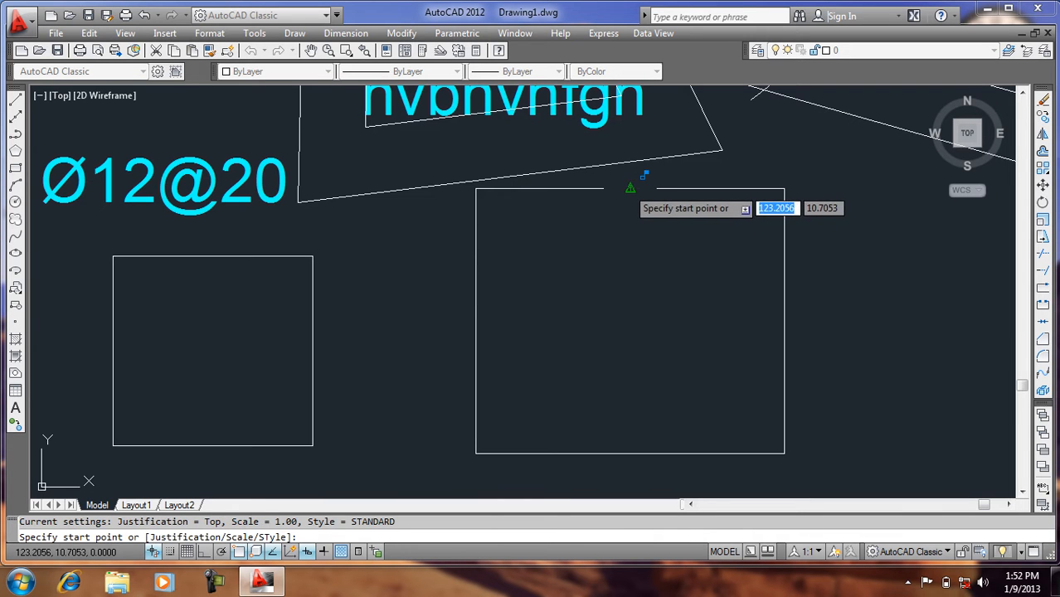
left_click(626, 189)
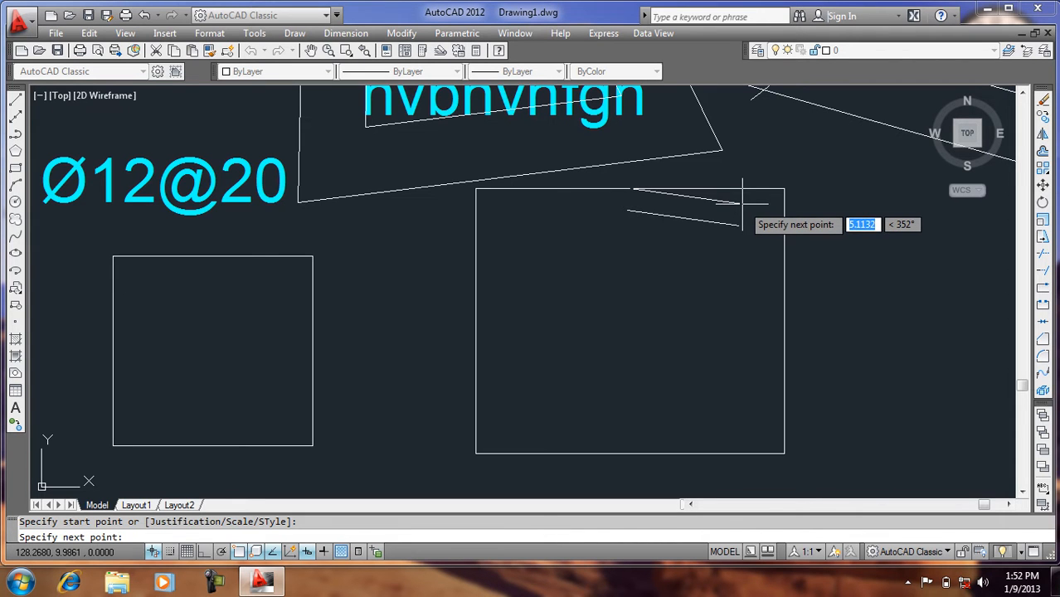
key("F8")
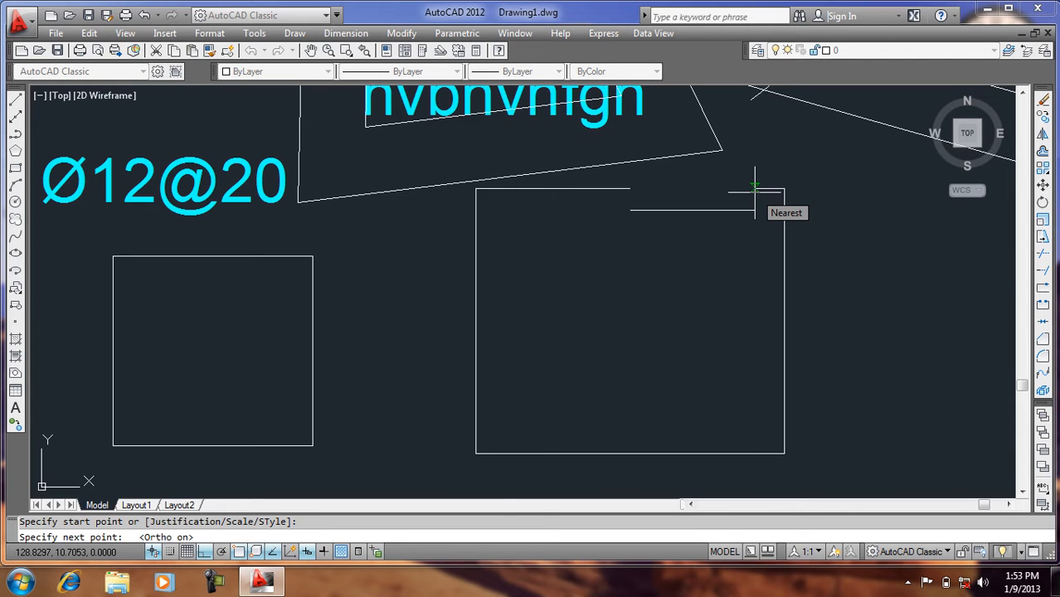
left_click(695, 189)
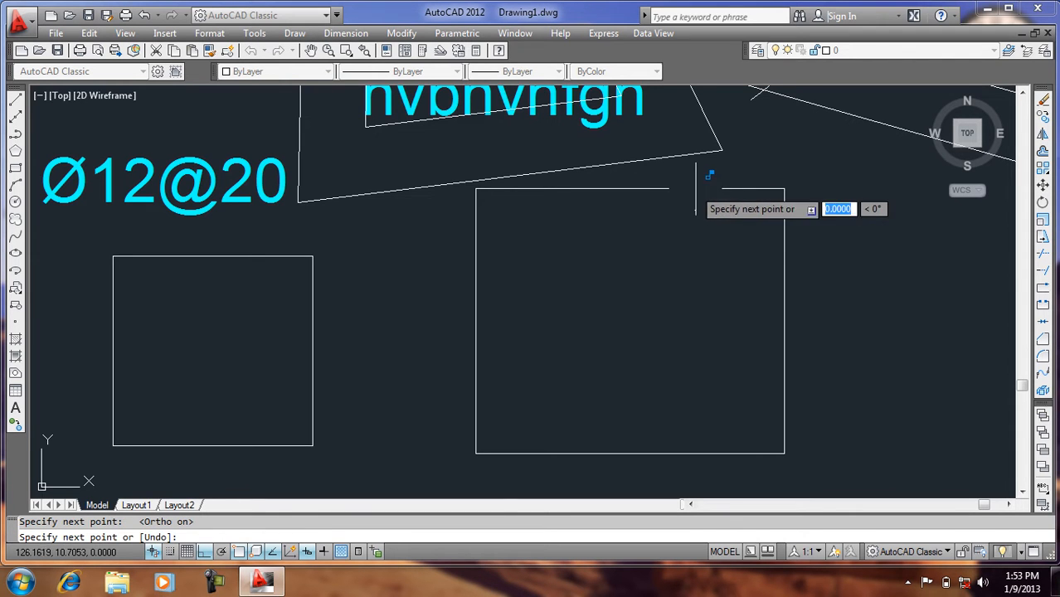
key("Return")
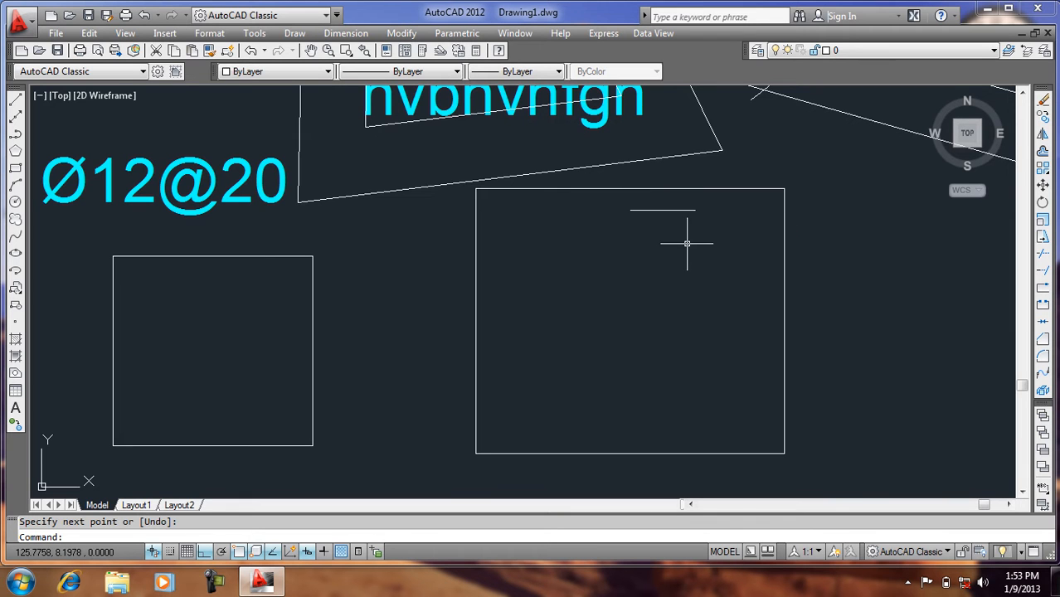
- Draw a horizontal multiline with Zero justification from right to left along the same rectangle's upper edge
key("Return")
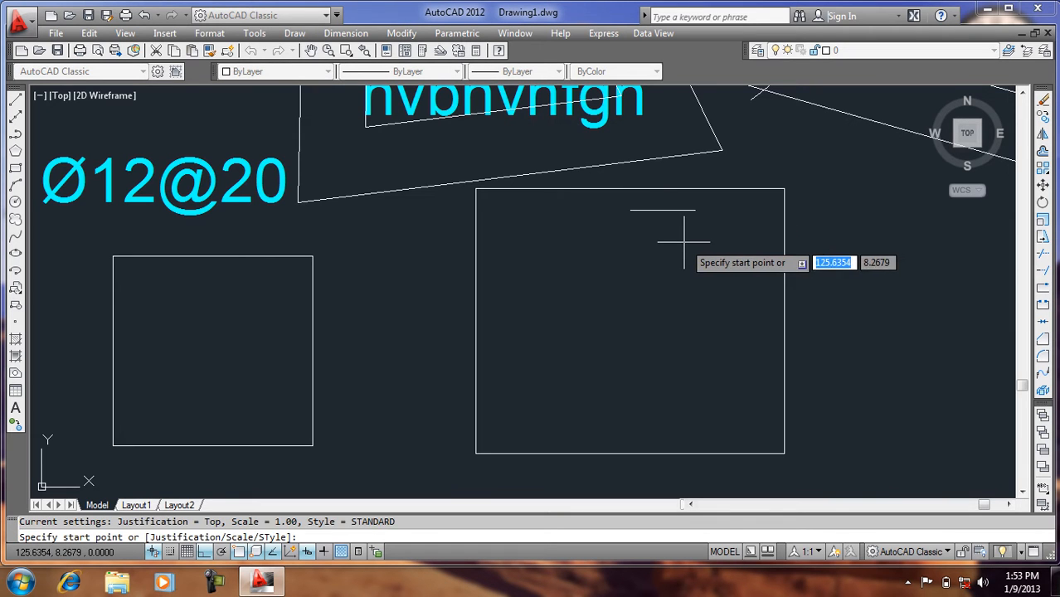
type("j")
key("Return")
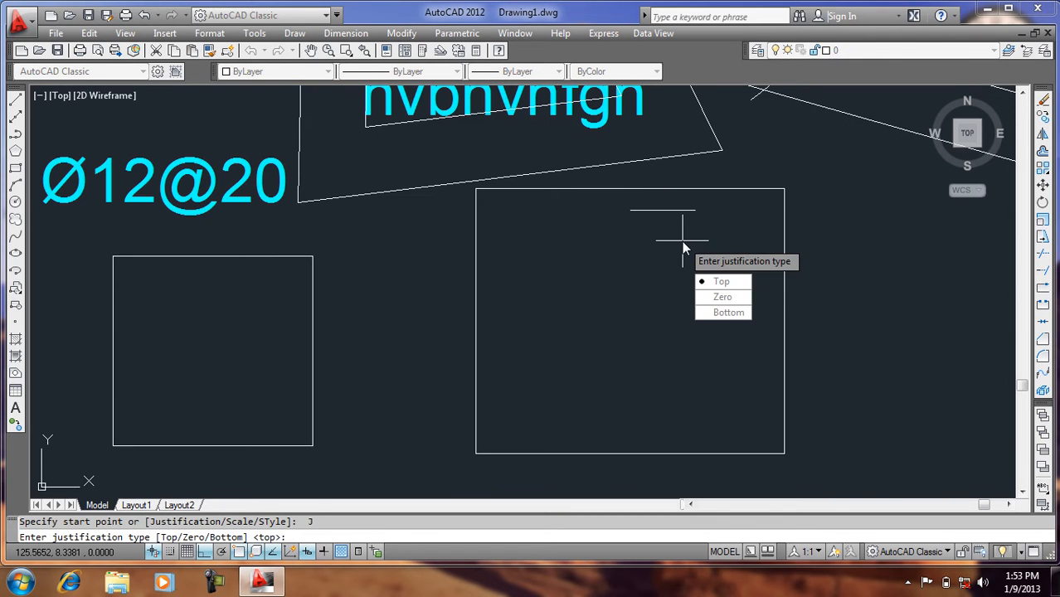
left_click(729, 301)
left_click(710, 189)
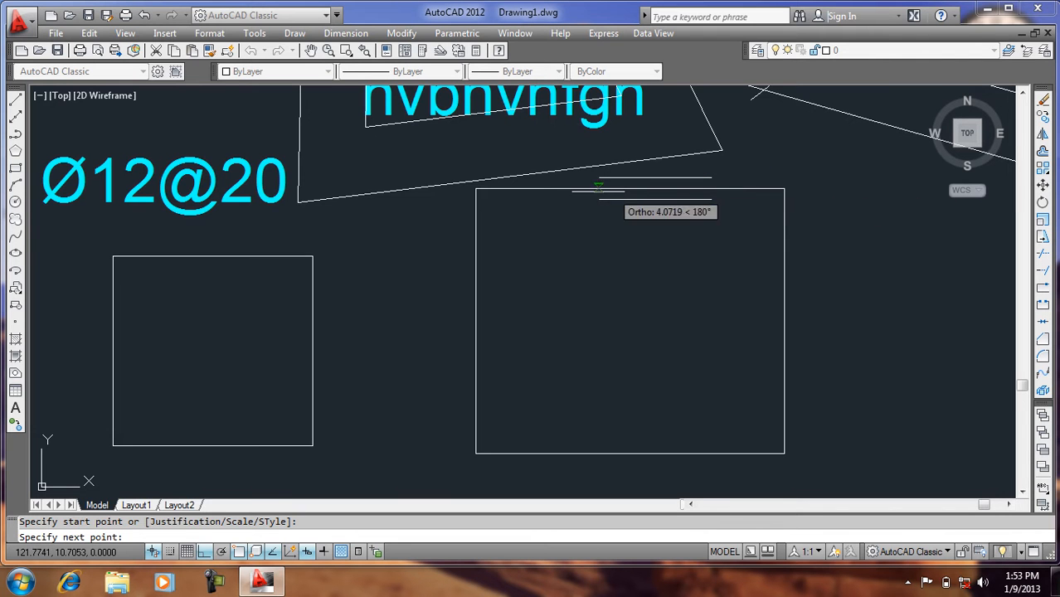
left_click(560, 189)
key("Return")
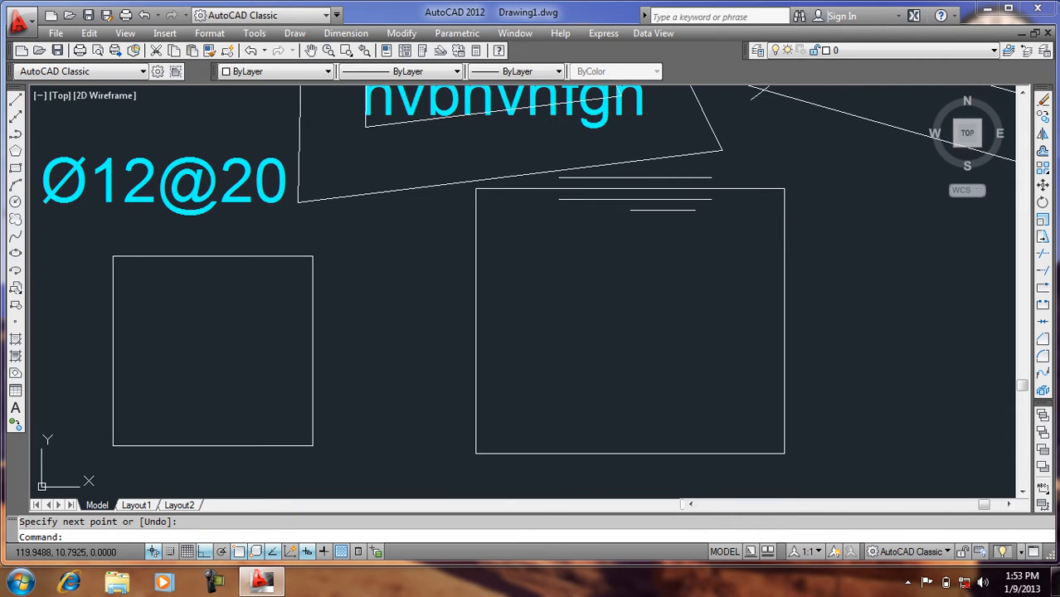
- Draw an L-shaped multiline with Bottom justification along the upper and right edges of the rectangle below "nvbnvnfgh"
key("Return")
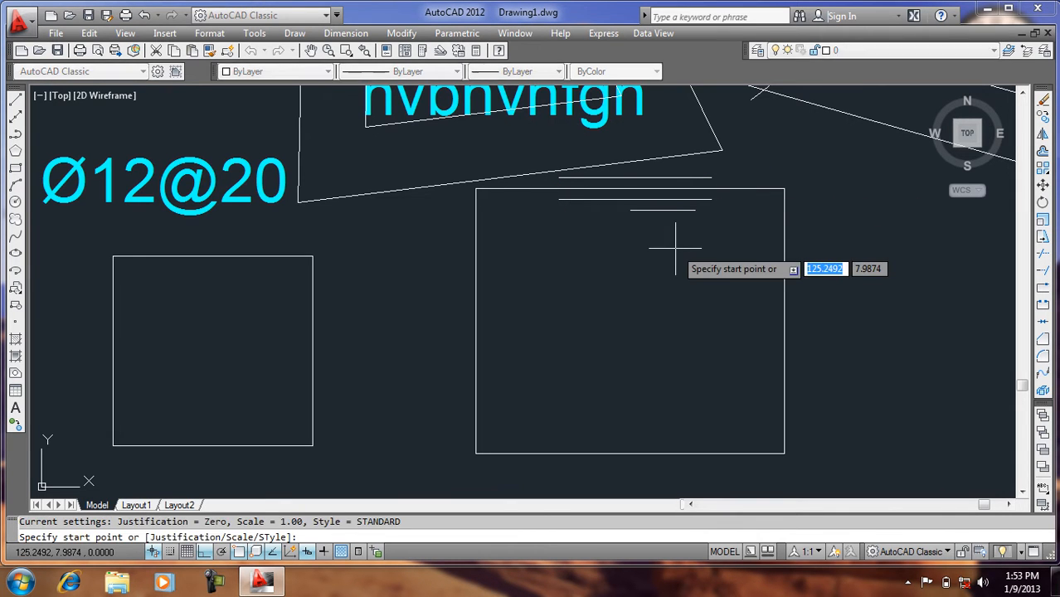
type("J")
key("Return")
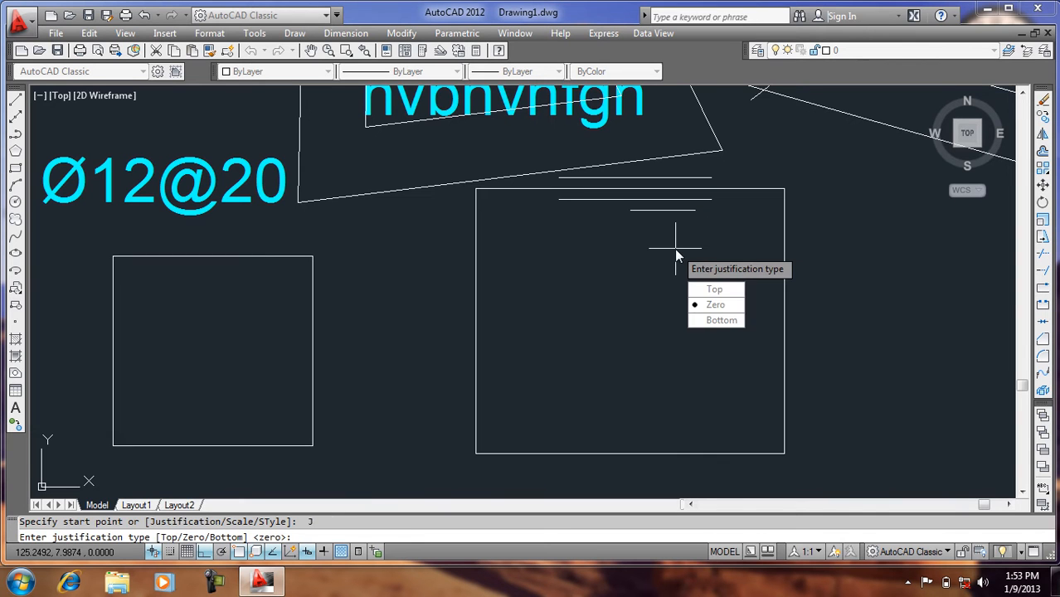
left_click(715, 320)
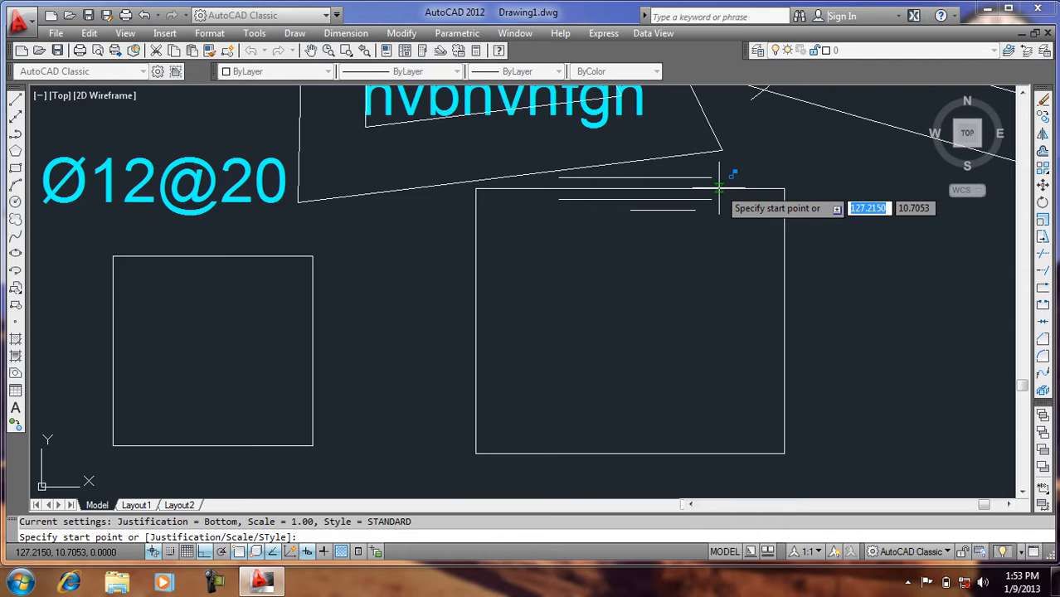
left_click(710, 188)
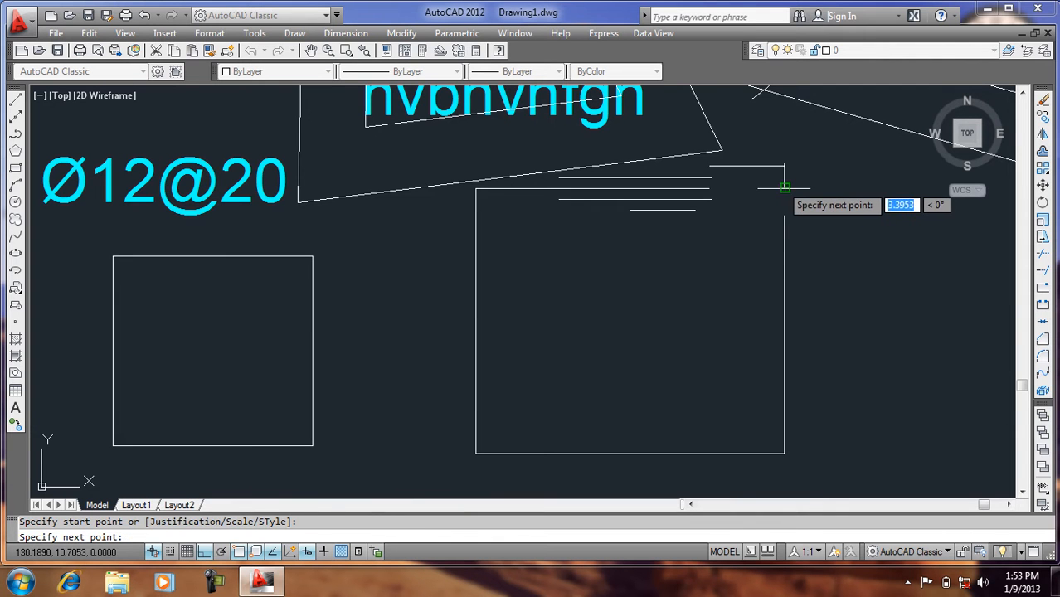
left_click(797, 170)
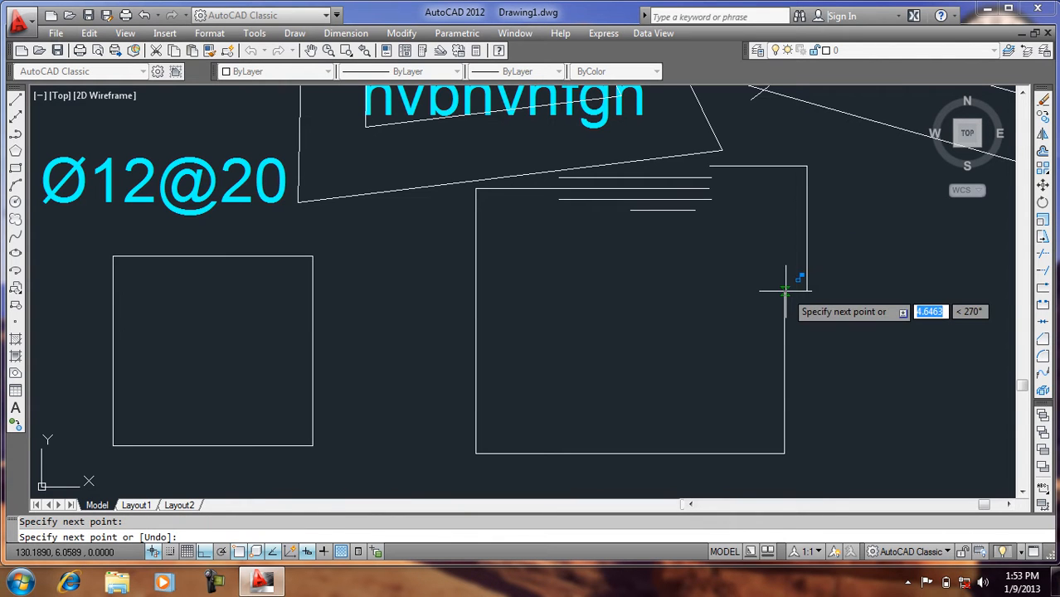
left_click(785, 385)
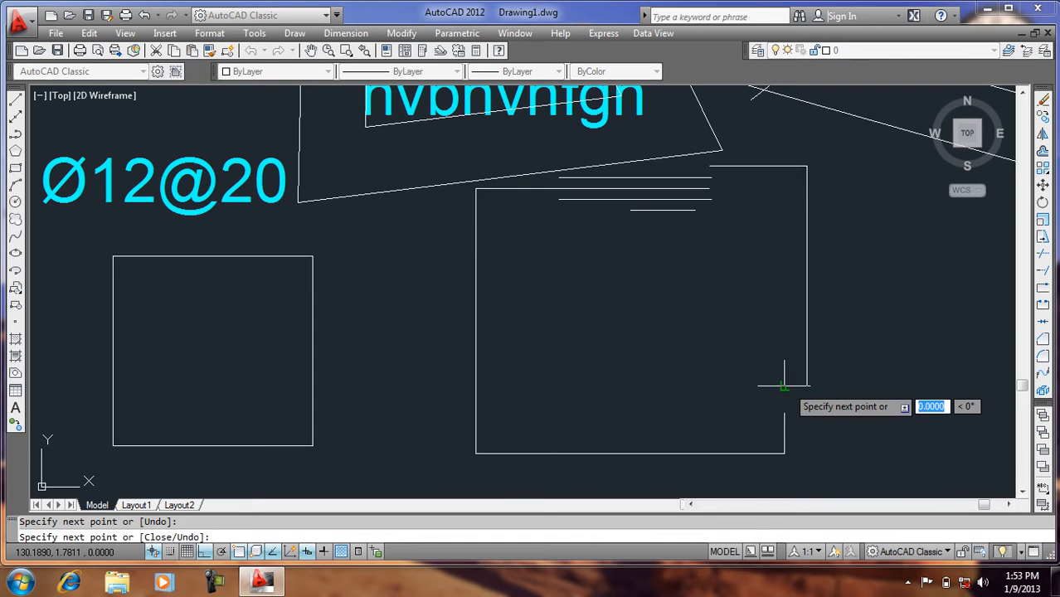
key("Return")
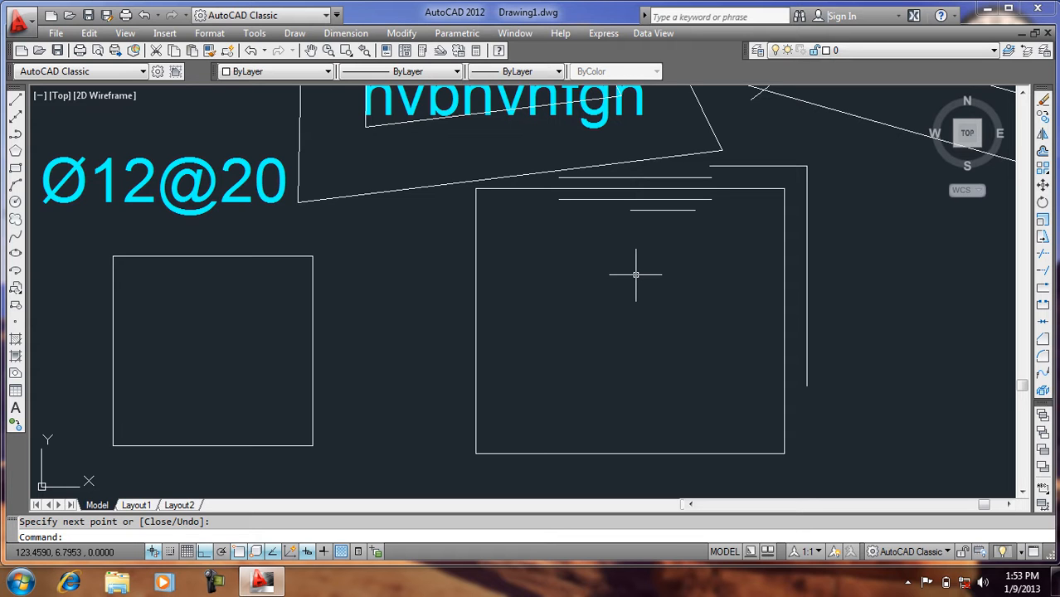
- Draw a horizontal multiline 20 units long from inside the rectangle below "nvbnvnfgh" out past its right edge
key("Return")
left_click(584, 294)
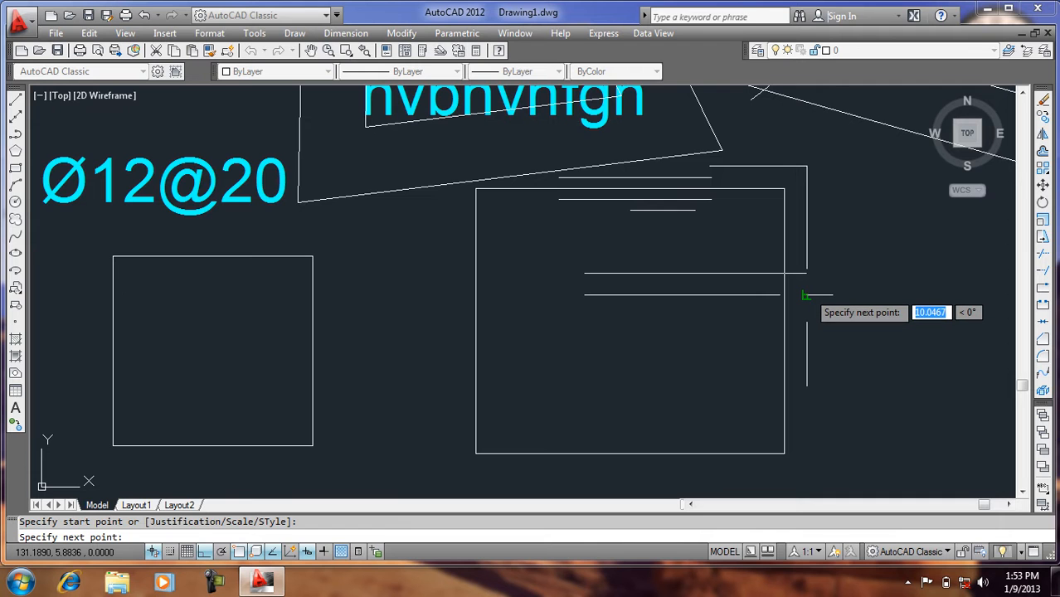
type("20")
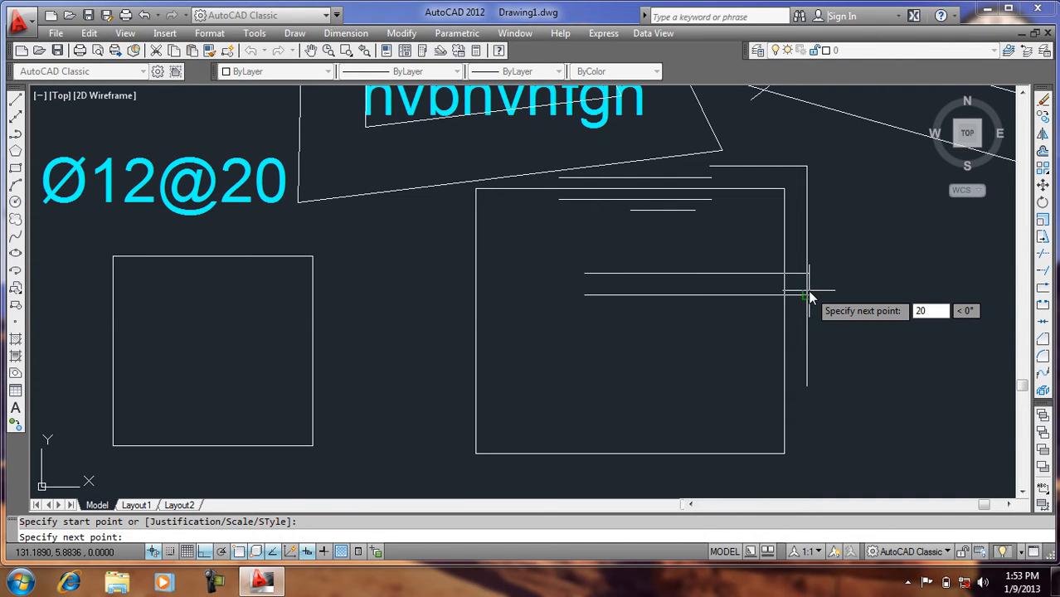
key("Return")
key("Return")
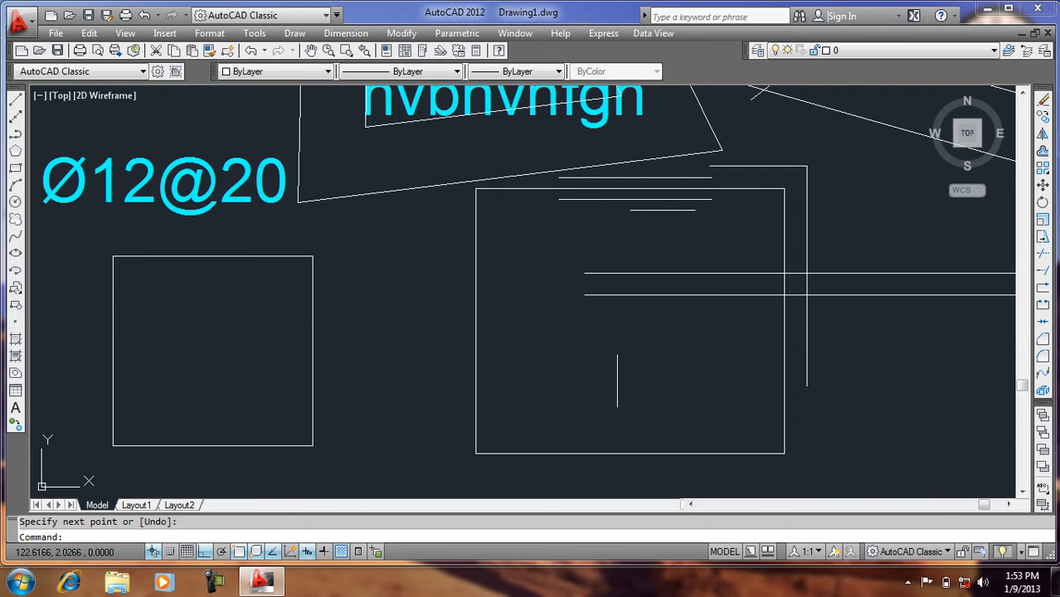
- Delete the long horizontal multiline crossing the right edge of the rectangle below "nvbnvnfgh"
scroll(637, 376, "down", 2)
scroll(902, 374, "up", 4)
scroll(774, 362, "down", 3)
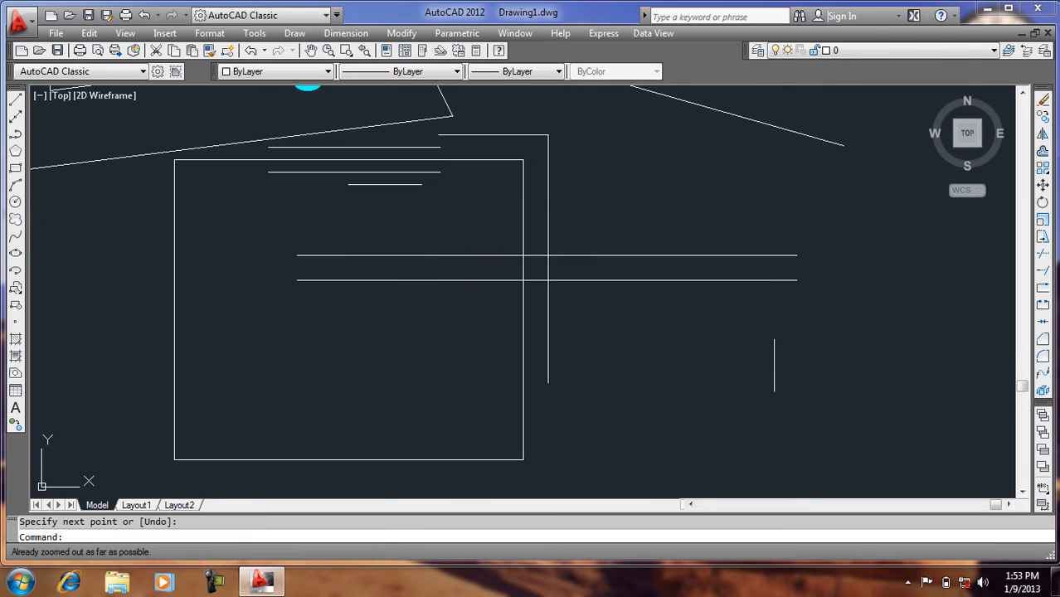
left_click(773, 226)
left_click(687, 321)
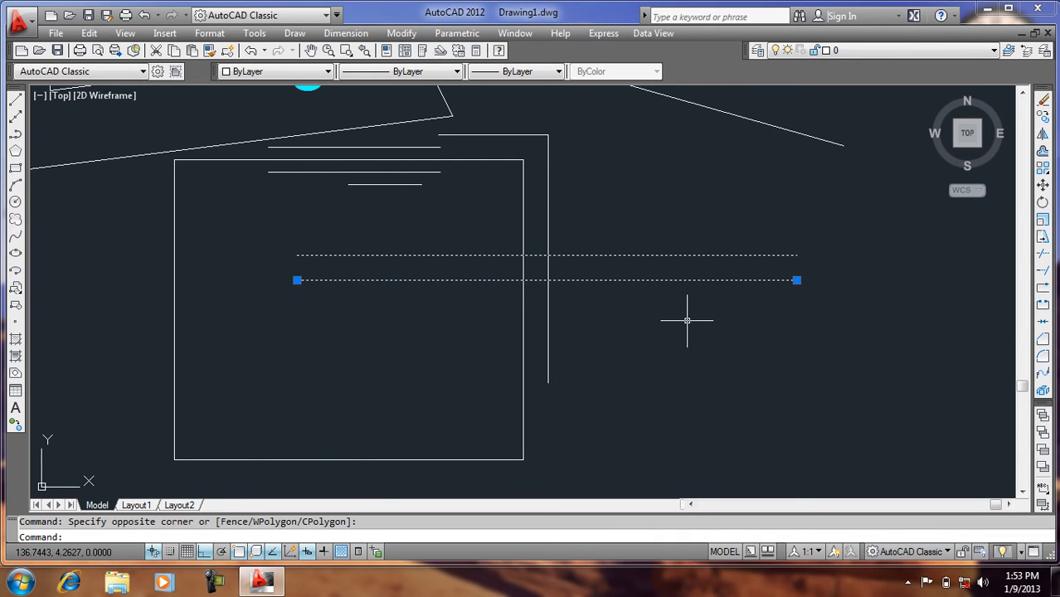
key("Delete")
scroll(423, 297, "down", 2)
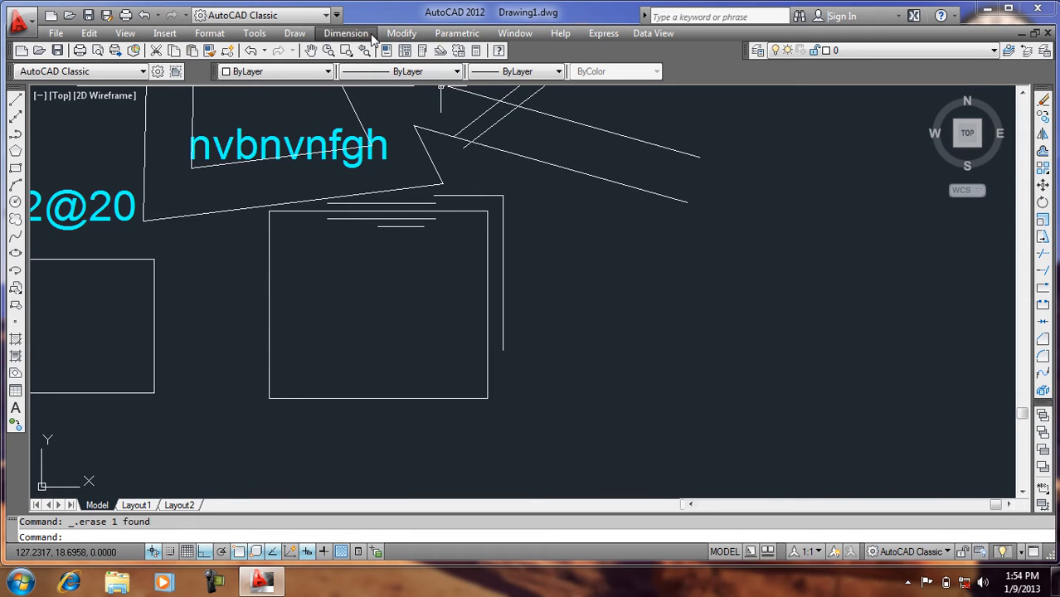
left_click(300, 35)
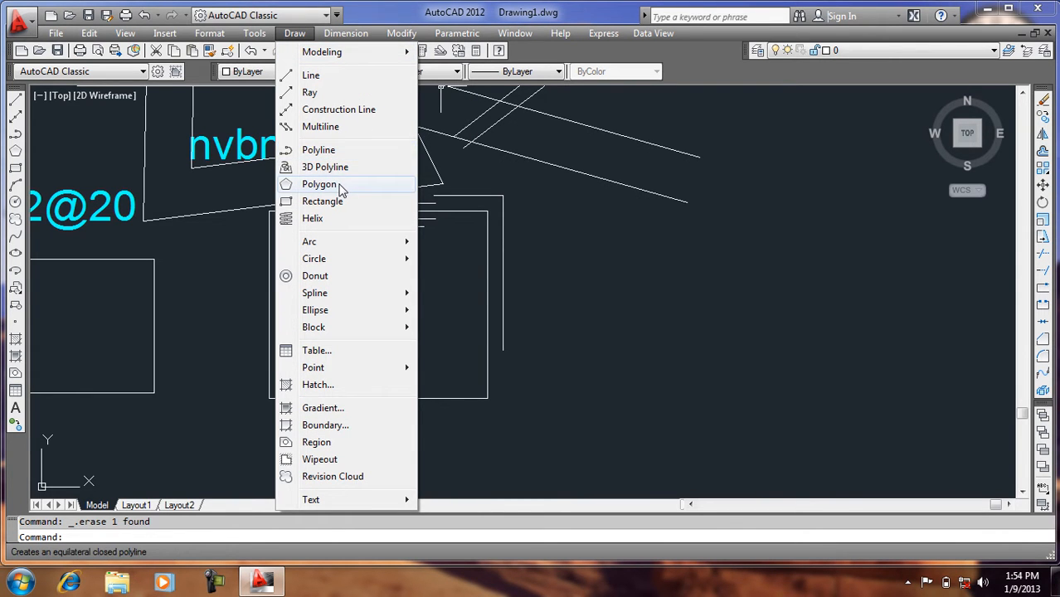
left_click(578, 327)
left_click(567, 356)
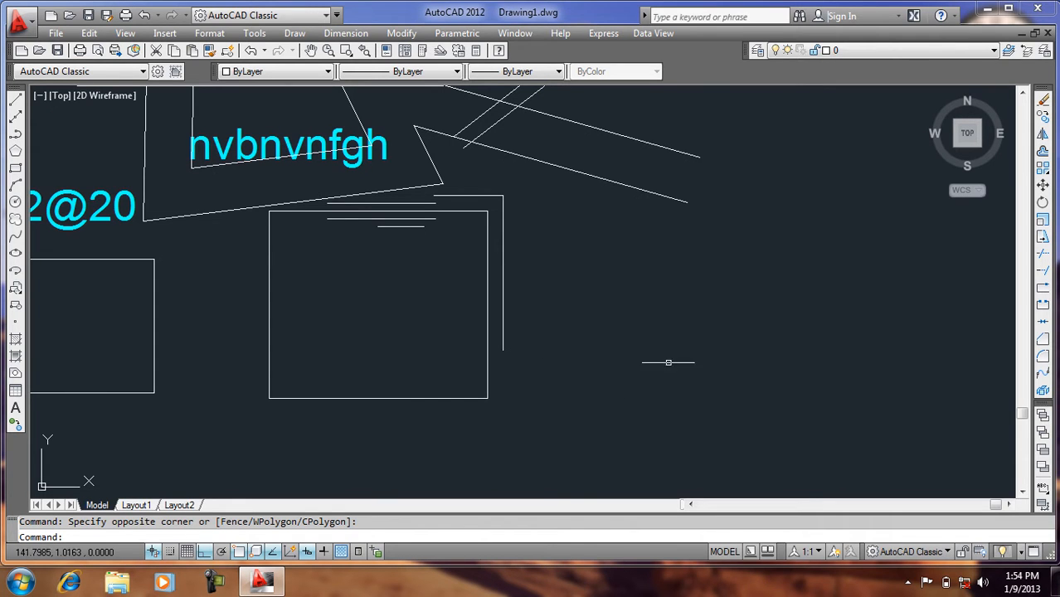
- Draw a helix in the empty area beyond the rectangle, with base radius 1, top radius 1 and a height of about 2.13
scroll(603, 416, "up", 5)
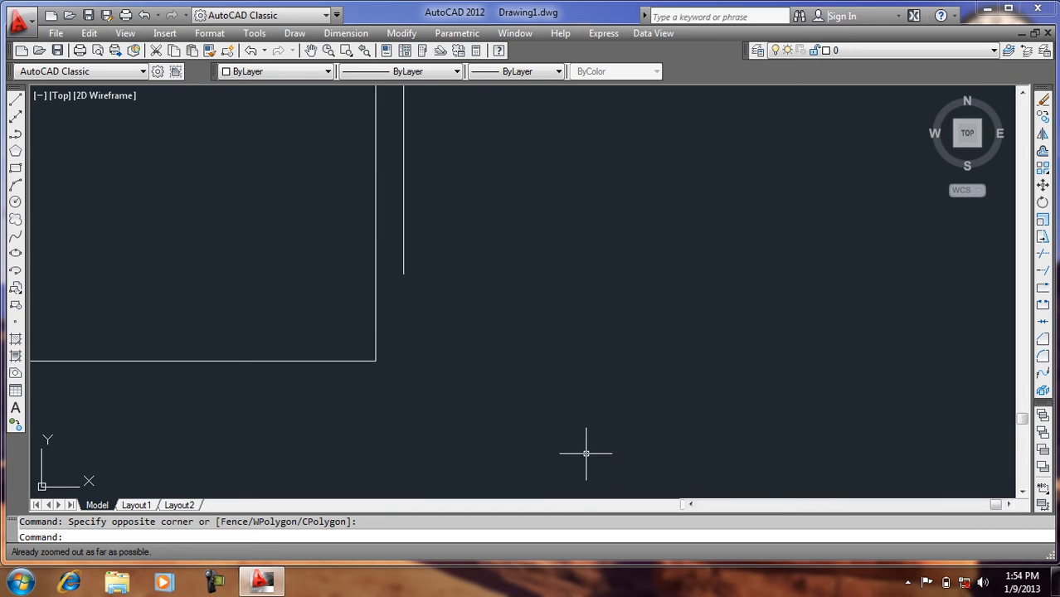
scroll(555, 303, "down", 4)
scroll(553, 390, "up", 6)
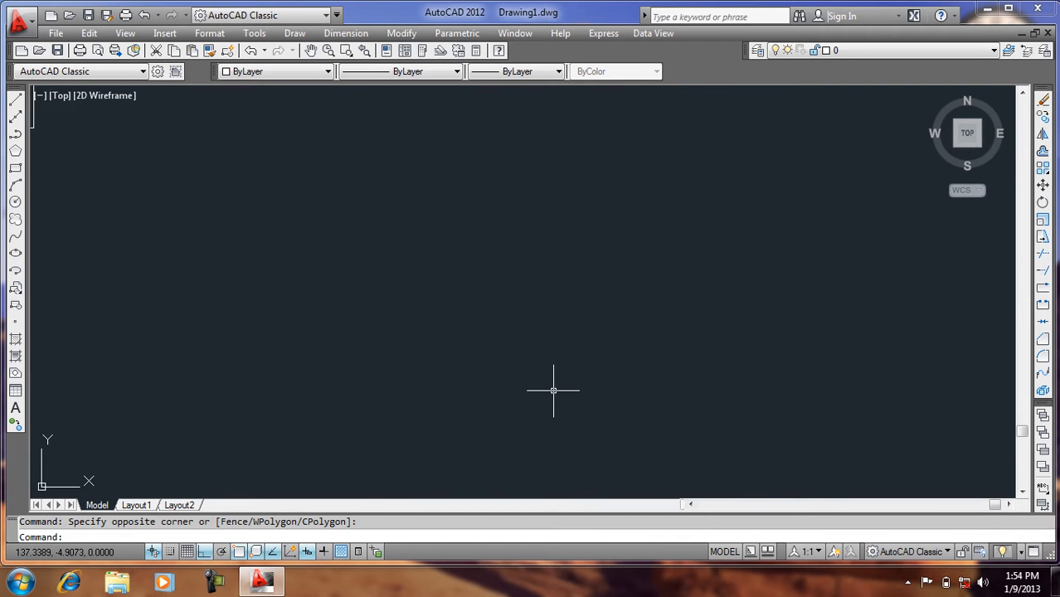
type("HELIX")
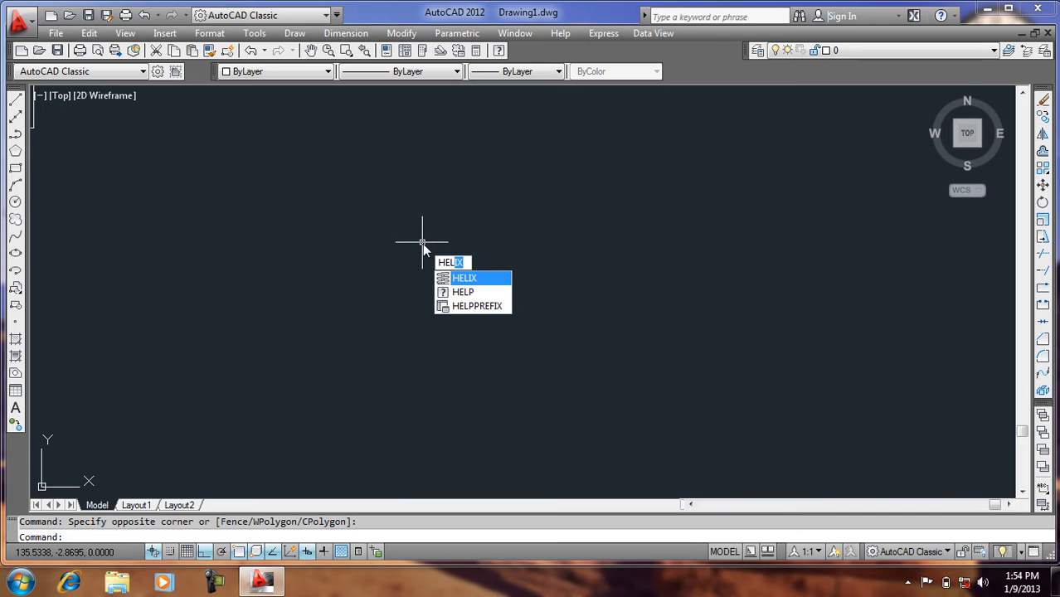
key("Return")
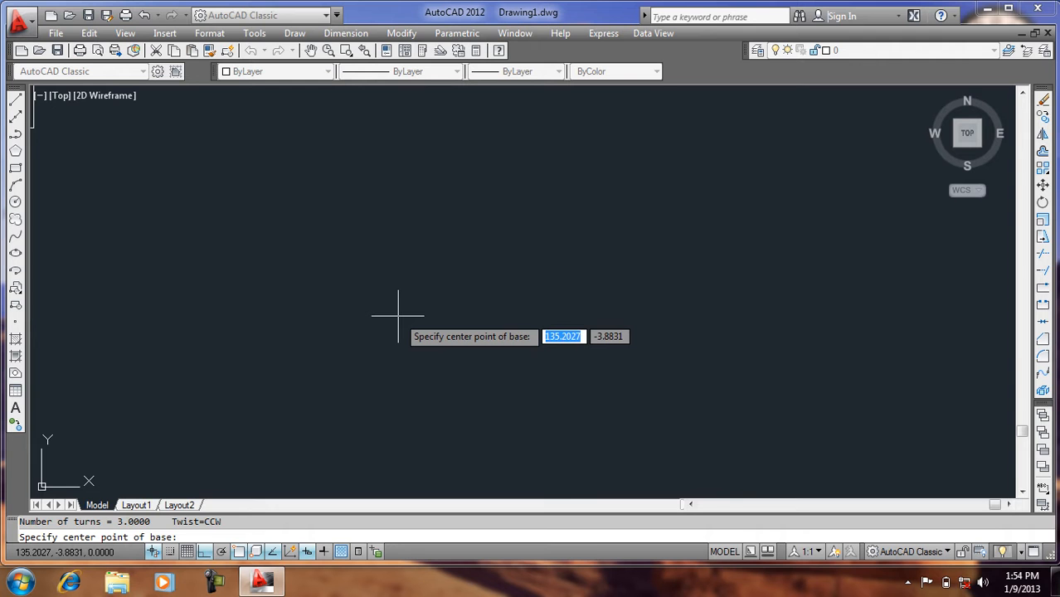
left_click(354, 295)
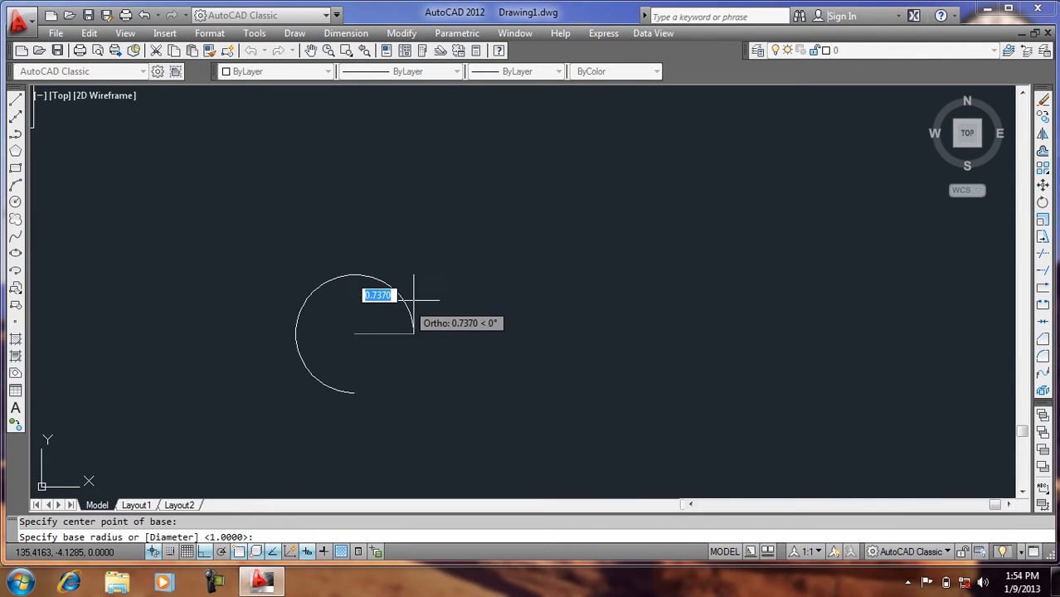
type("1")
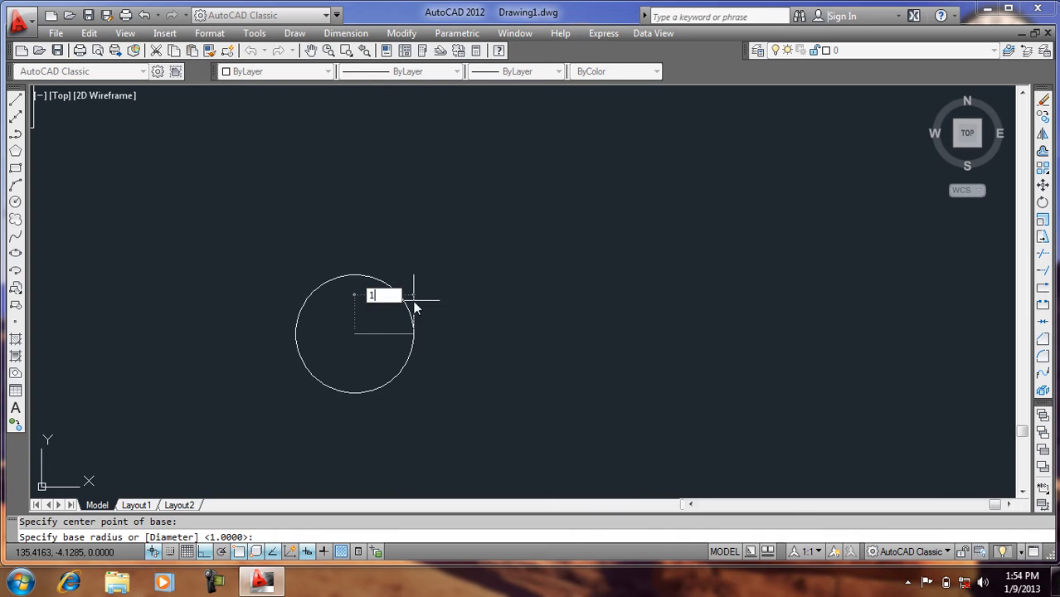
key("Return")
type("1")
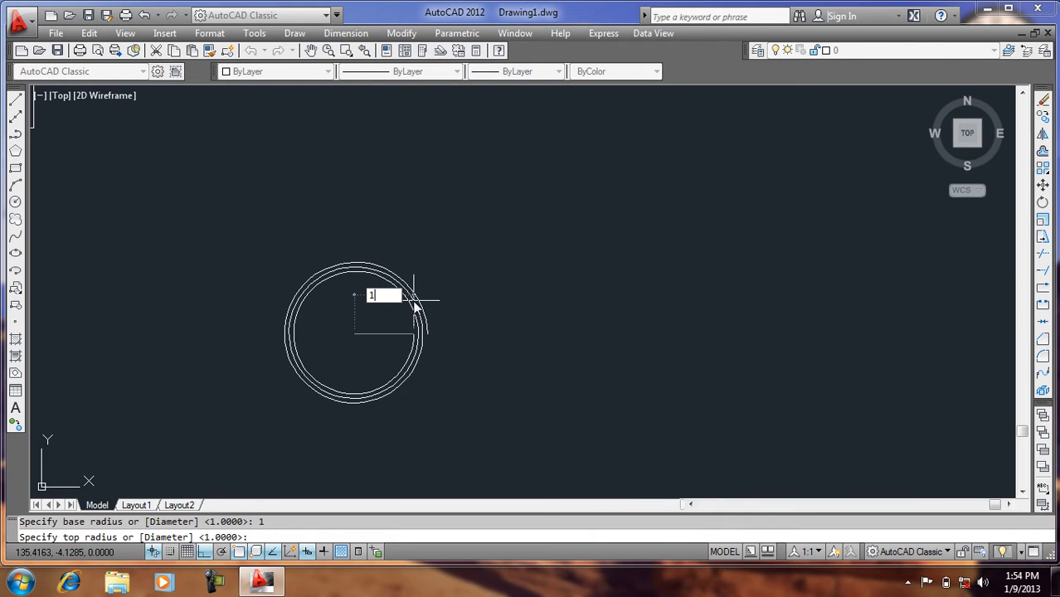
key("Return")
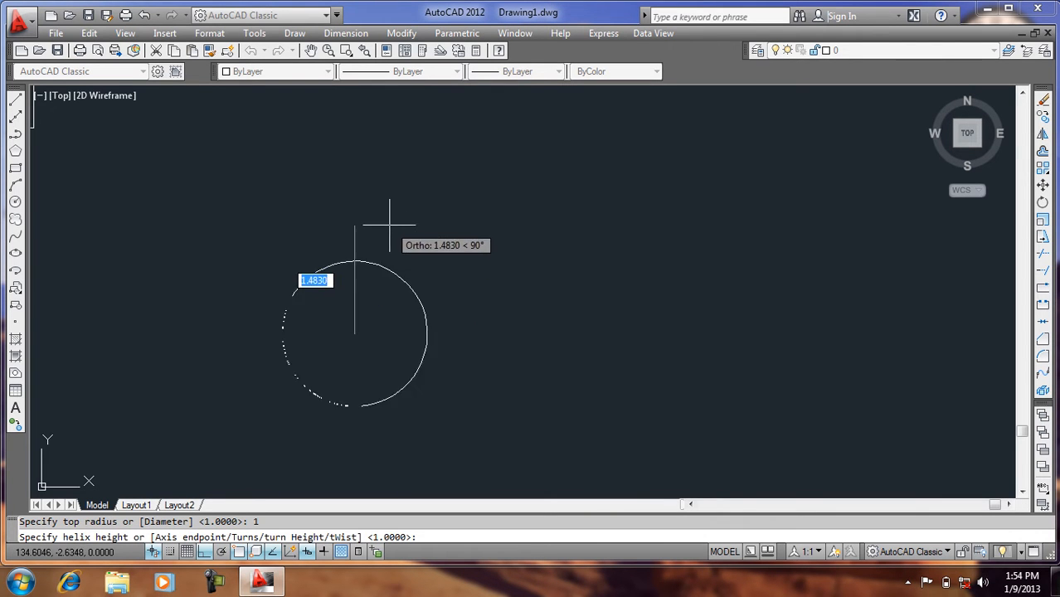
left_click(350, 177)
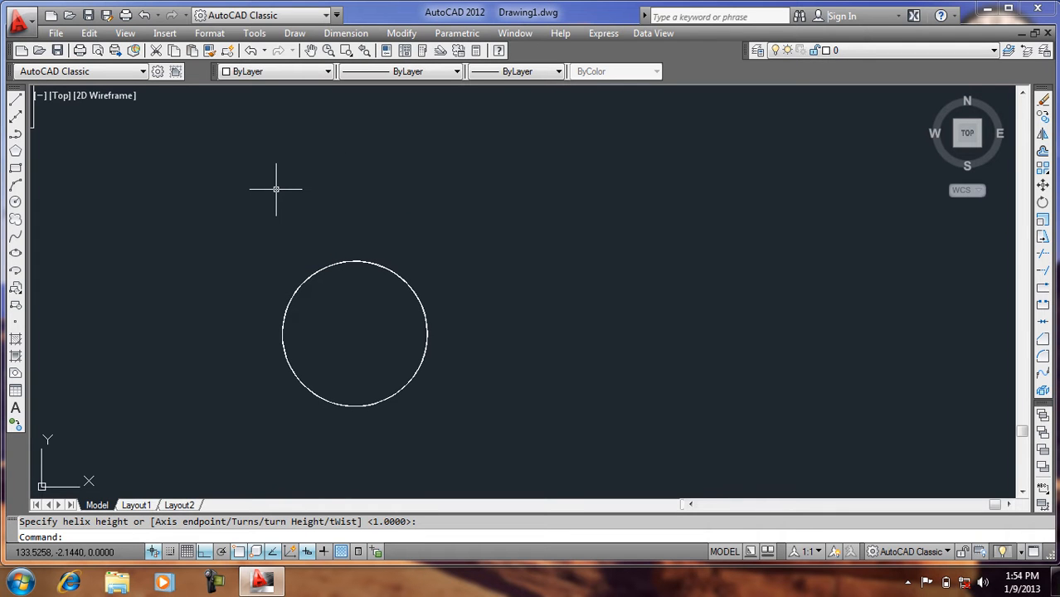
- Switch to the SW Isometric 3D view and bring the helix into sight
left_click(125, 33)
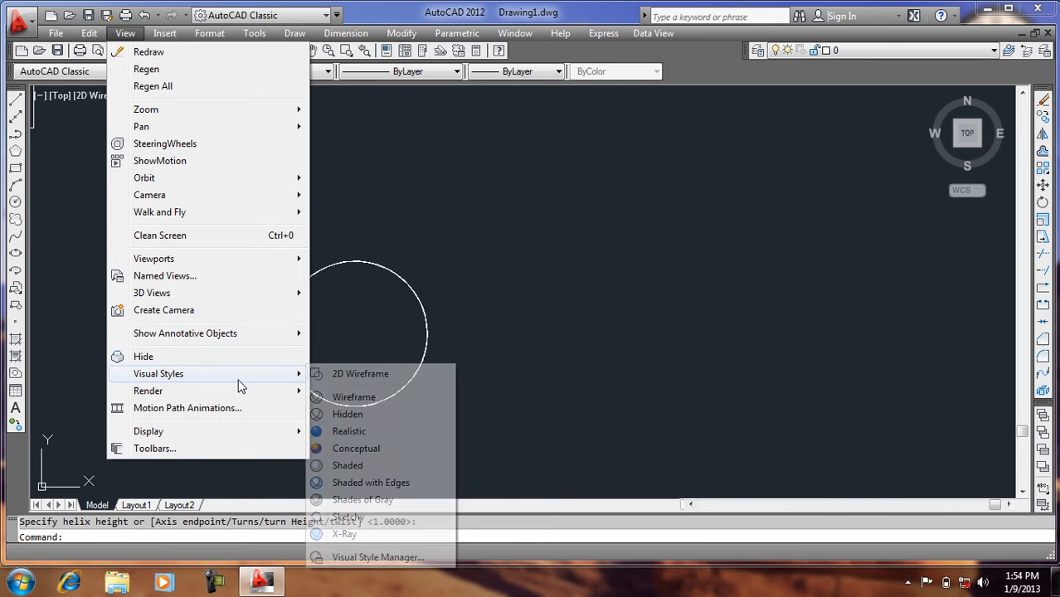
mouse_move(238, 296)
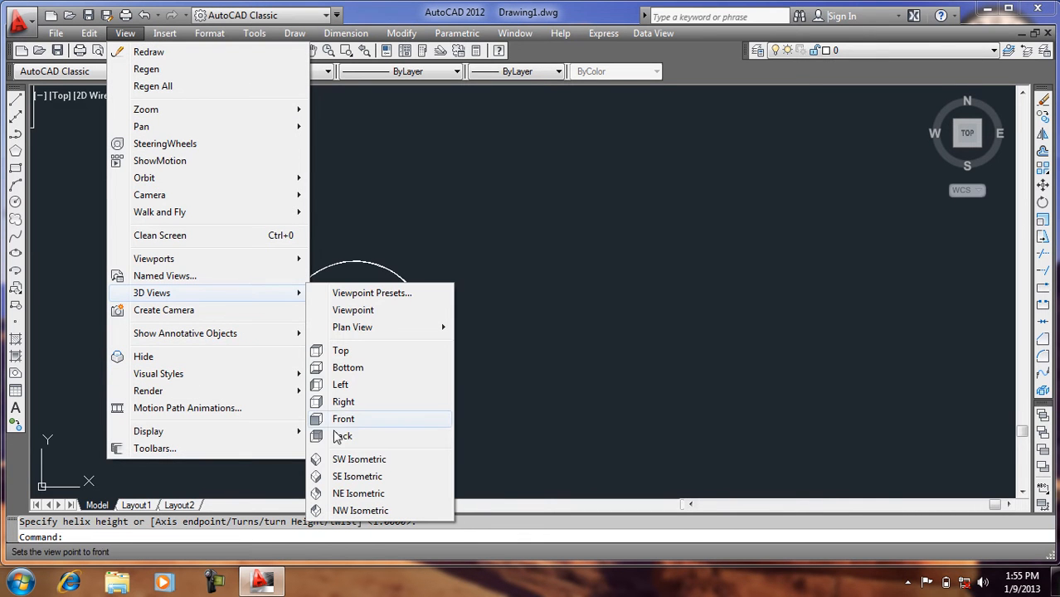
left_click(344, 458)
scroll(344, 432, "down", 5)
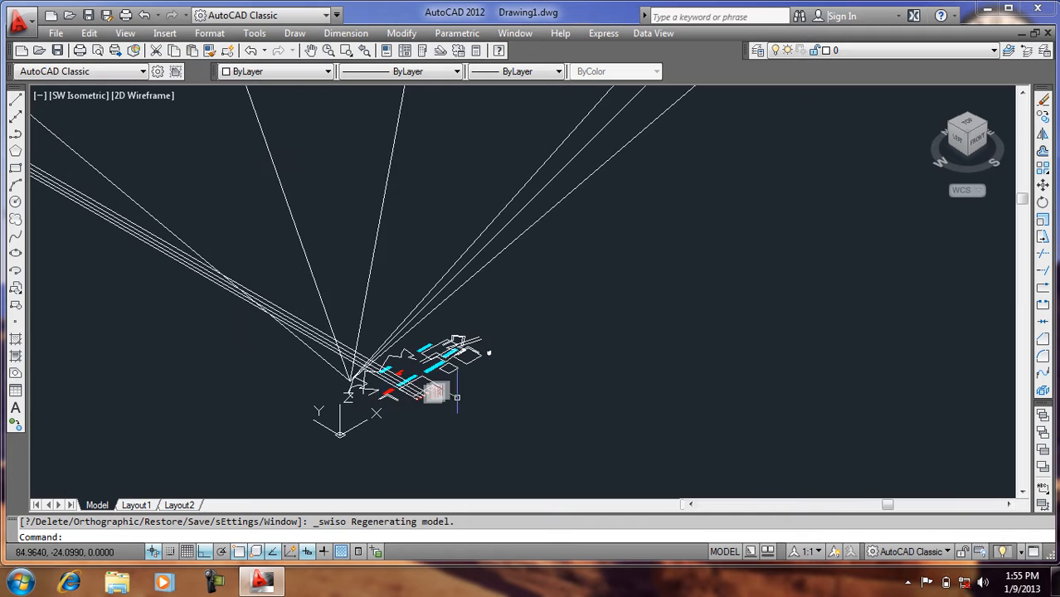
scroll(490, 357, "up", 5)
scroll(489, 356, "down", 5)
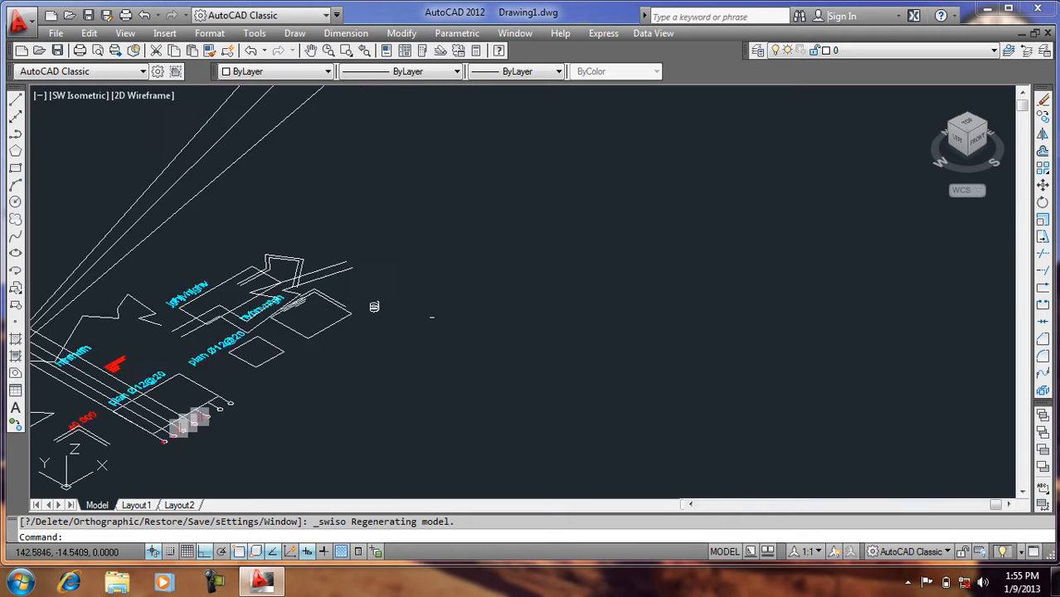
scroll(452, 328, "up", 4)
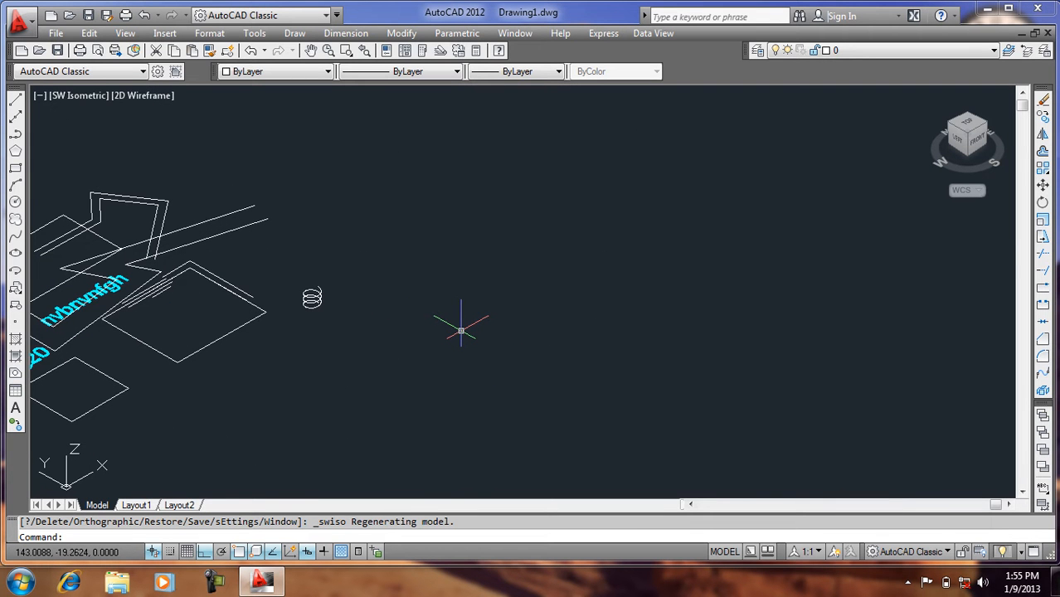
- Select all objects in the drawing and erase them
key("ctrl+a")
type("e")
key("Return")
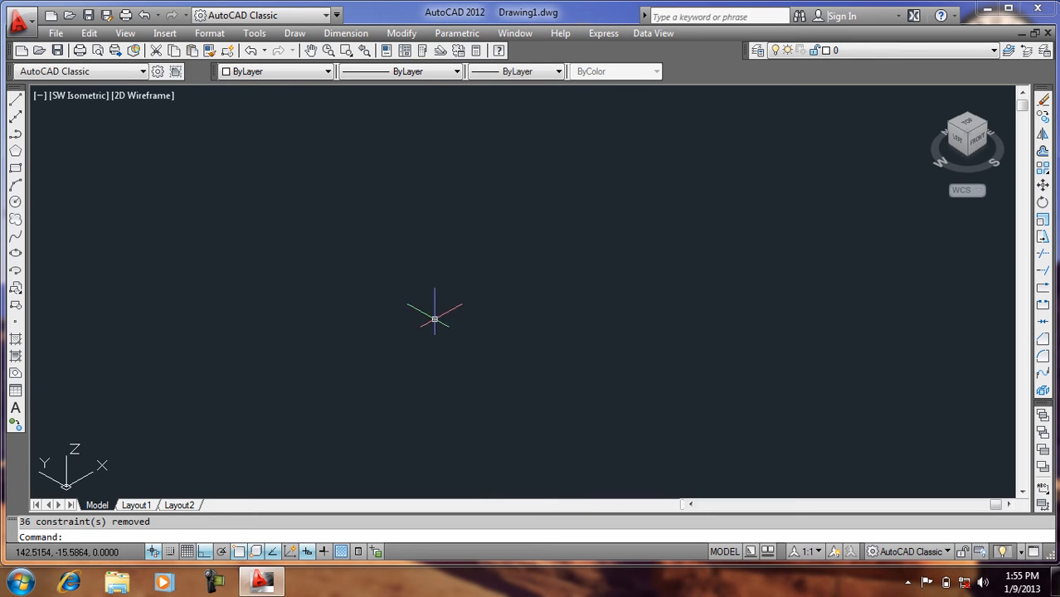
- Draw a helix in the empty drawing with base radius 1, top radius 1 and a height of about 3.54
key("Up")
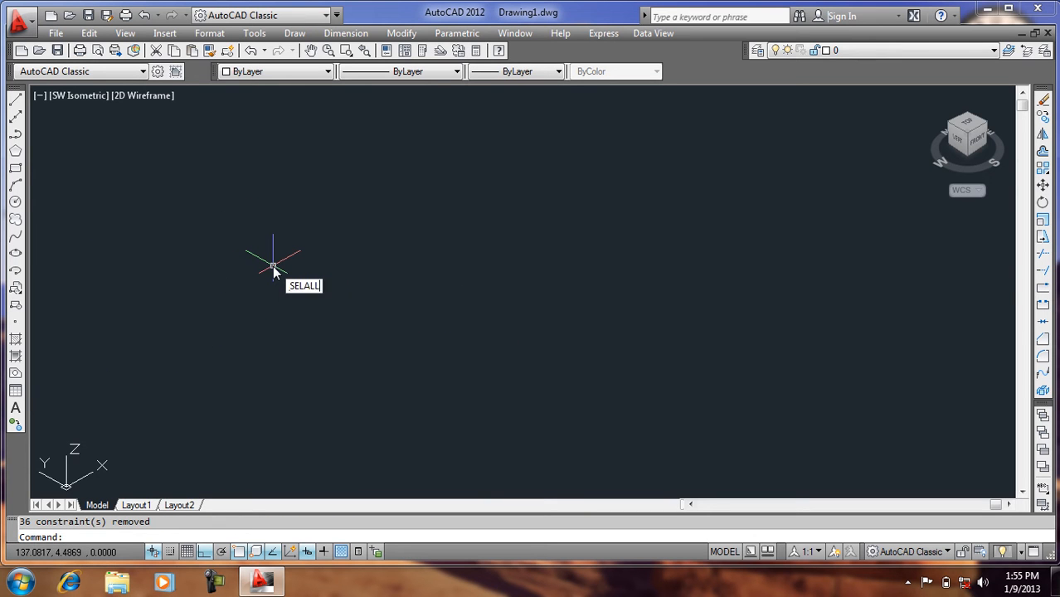
key("Up")
key("Return")
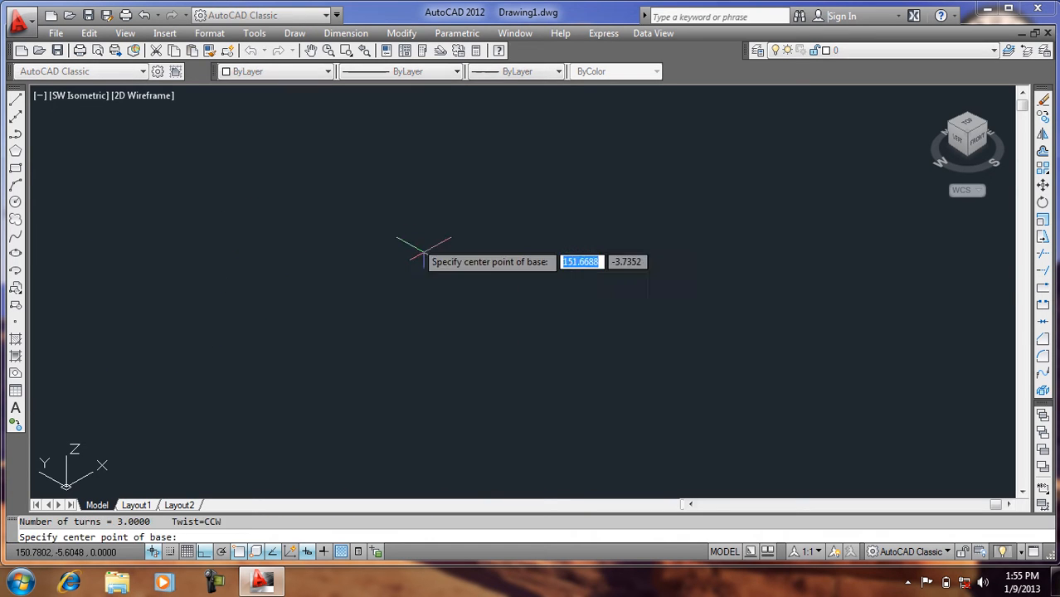
left_click(441, 342)
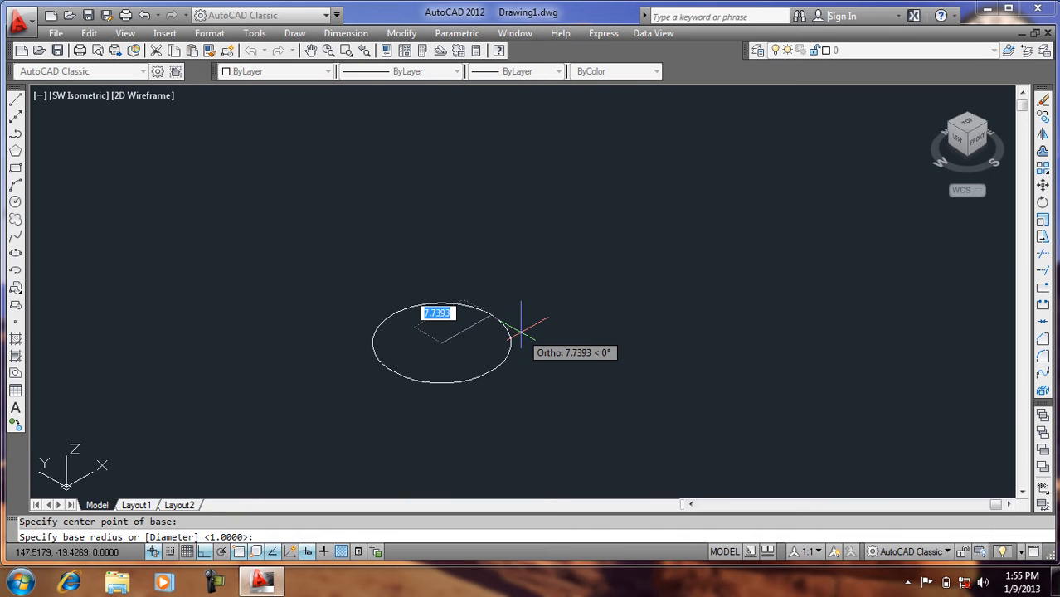
type("1")
key("Return")
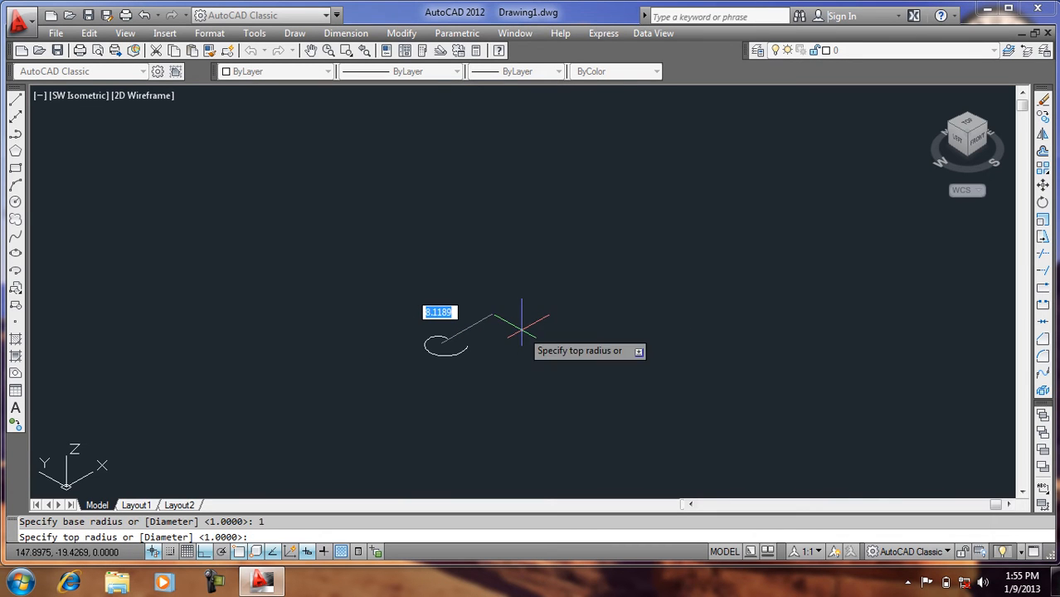
type("1")
key("Return")
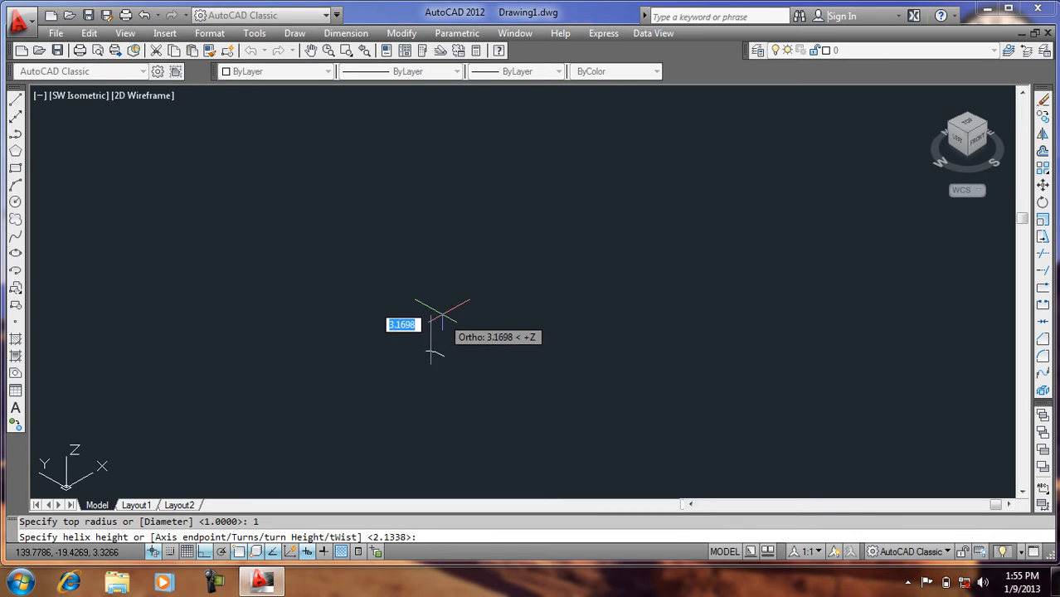
left_click(442, 308)
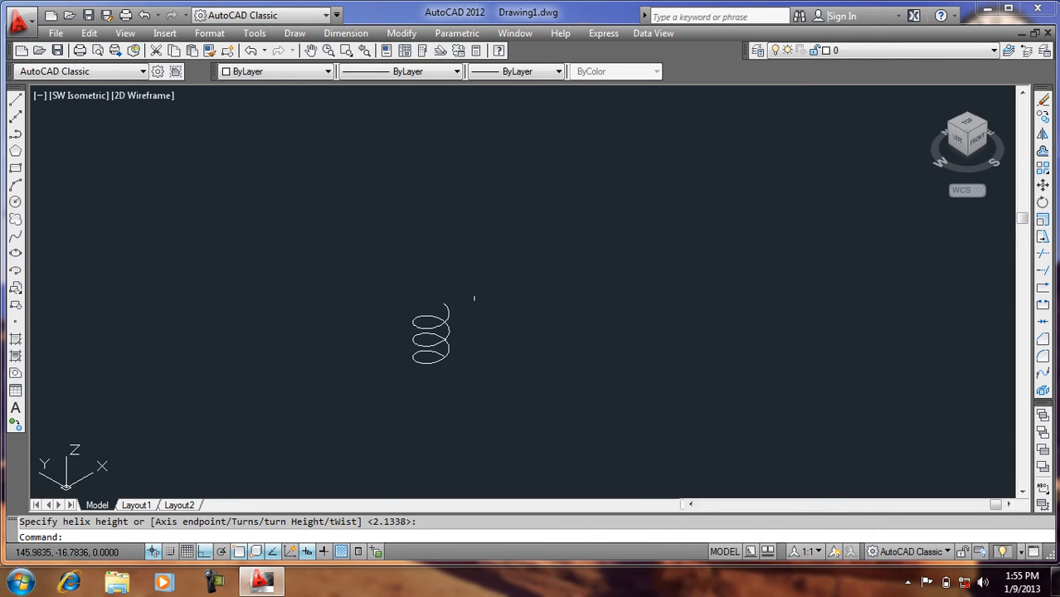
- Draw a second helix beside the small one with base and top radius 2, 20 turns and a height of about 14.89
key("Return")
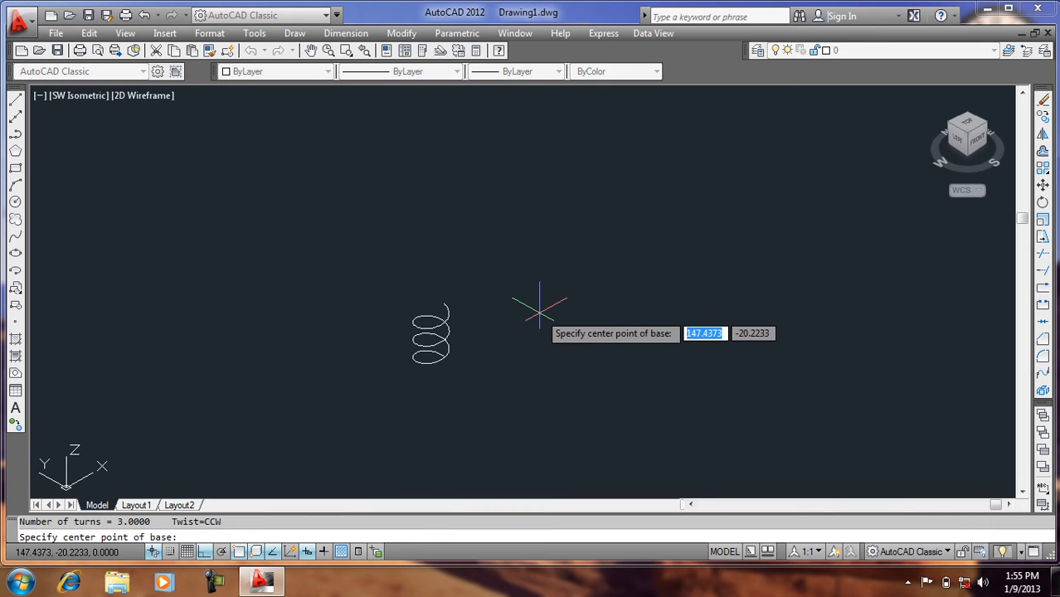
left_click(537, 355)
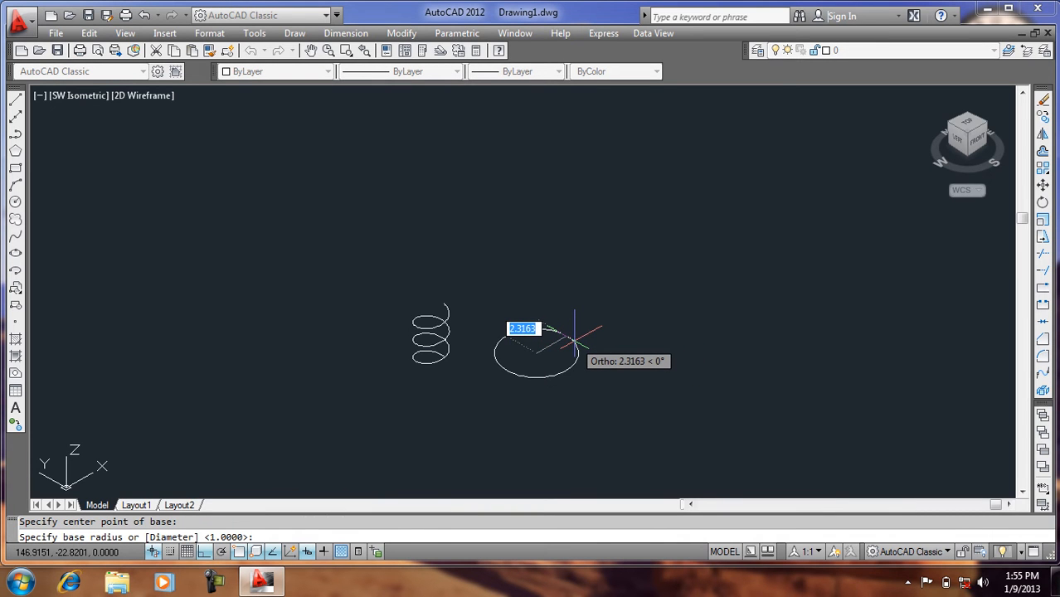
type("2")
key("Return")
type("2")
key("Return")
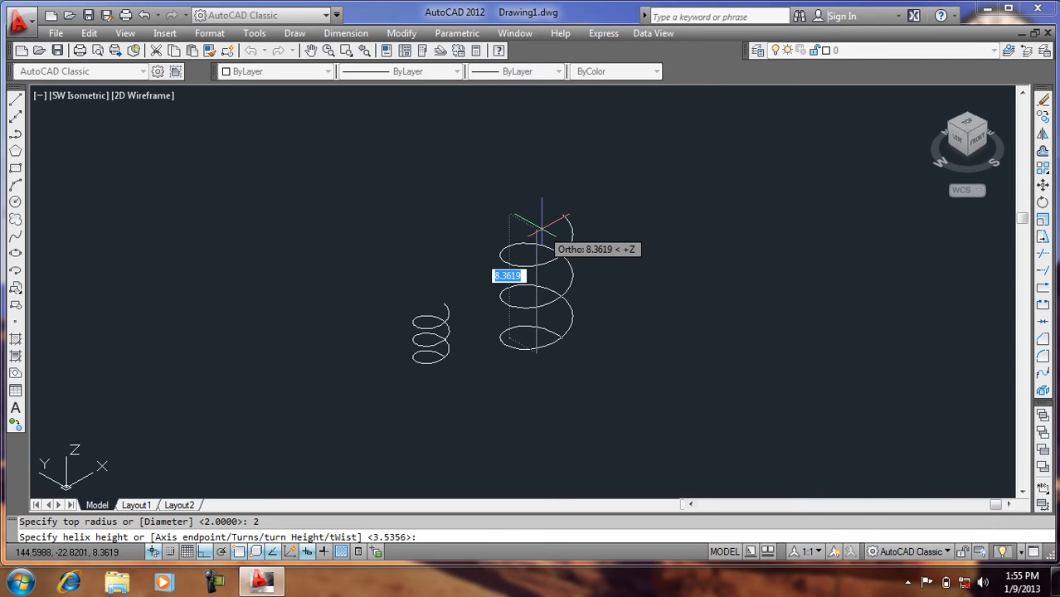
type("T")
key("Return")
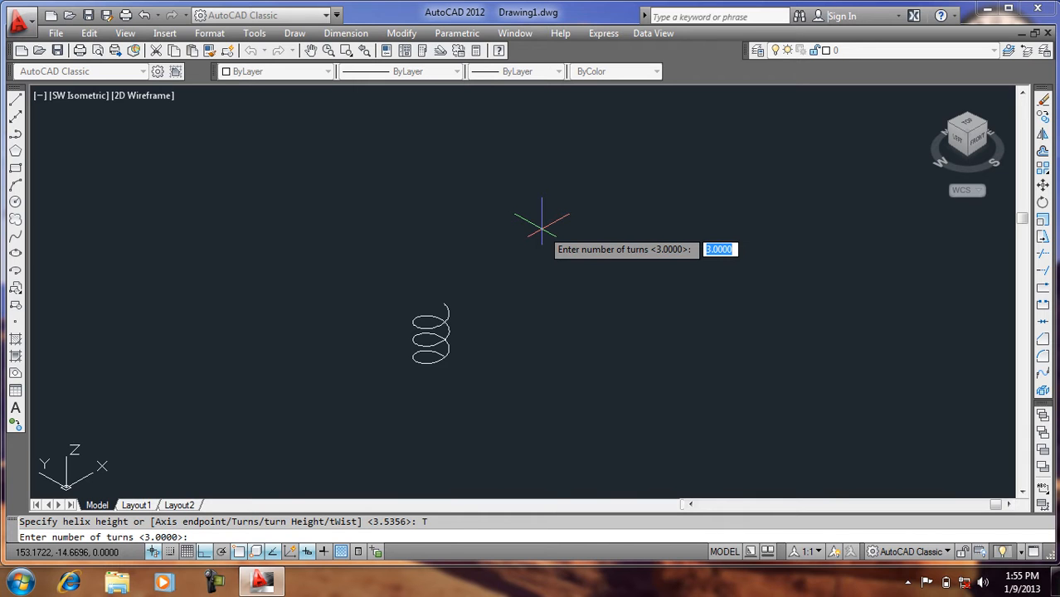
type("20")
key("Return")
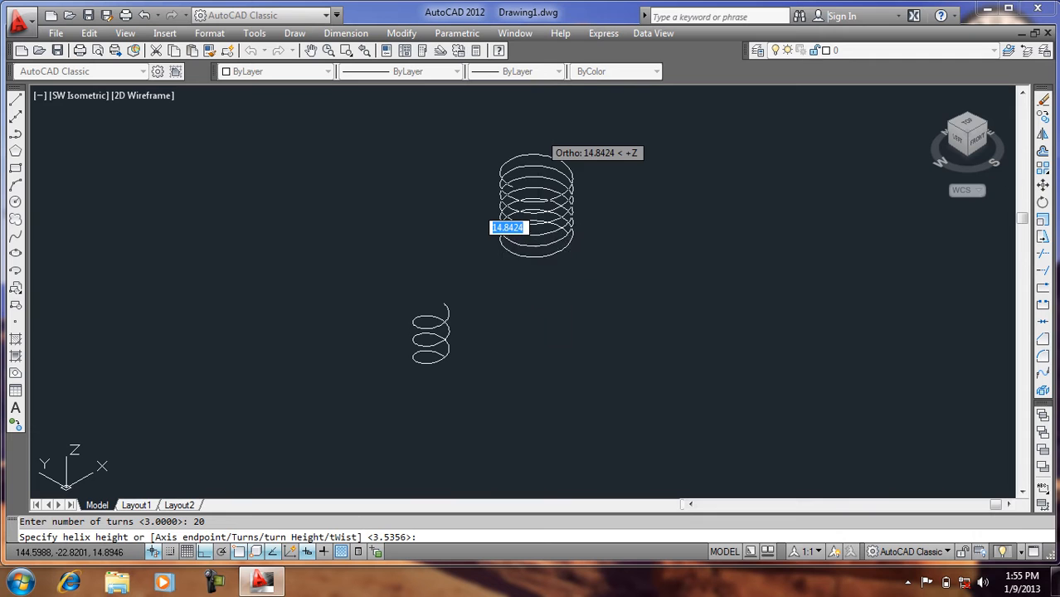
left_click(539, 131)
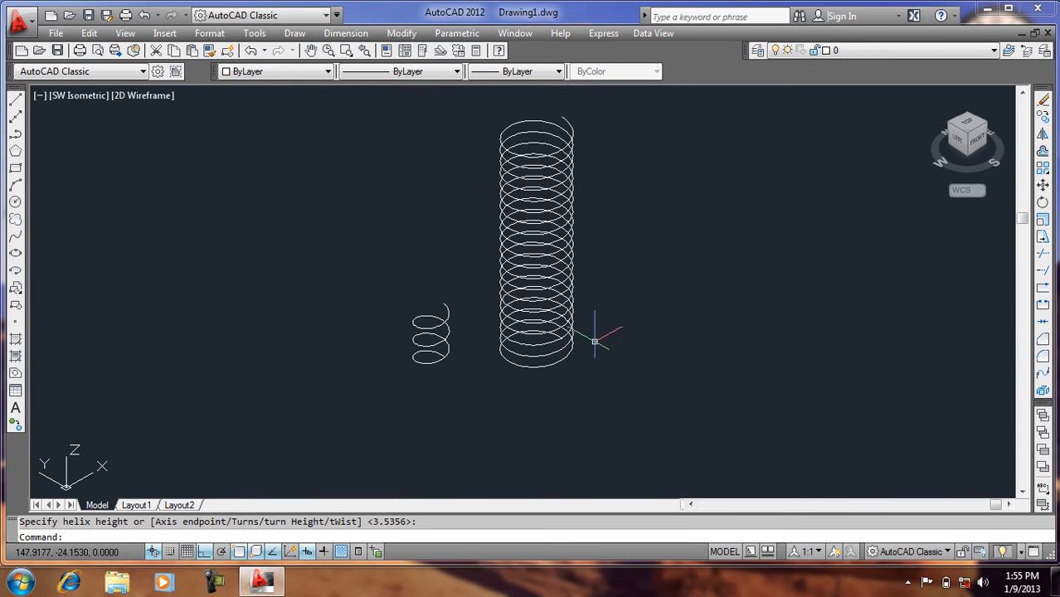
left_click(572, 343)
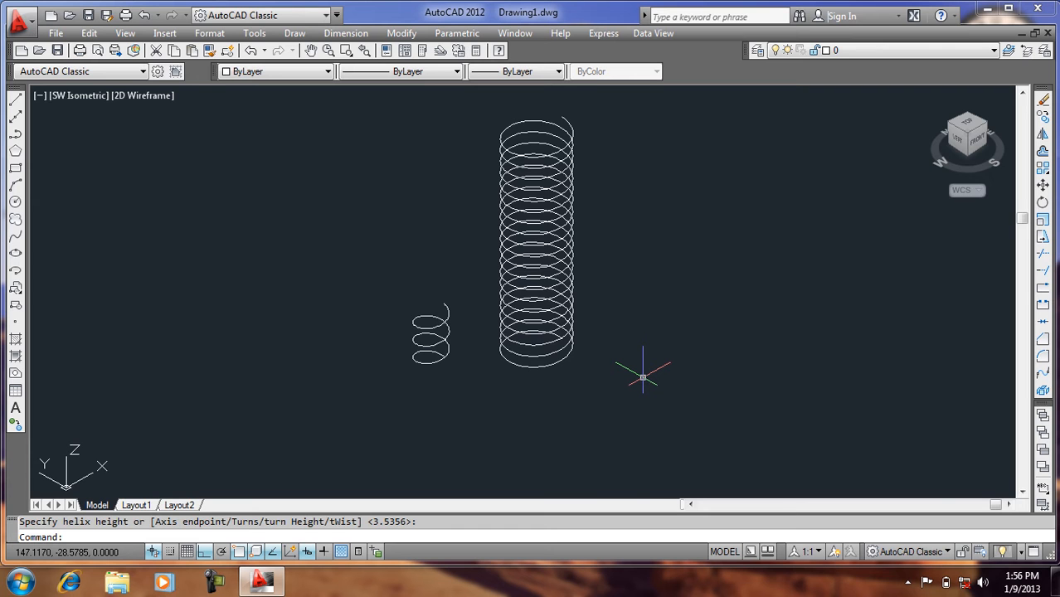
- Draw a conical helix beyond the tall one with base radius 0.1, top radius 2 and a height of about 3.61
key("Return")
left_click(649, 406)
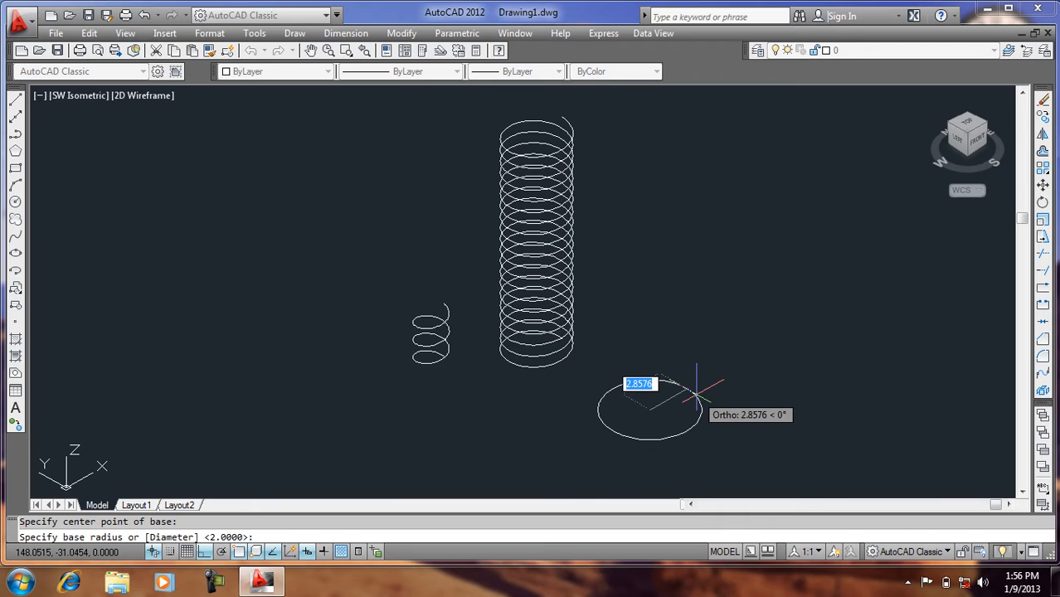
type("0.1")
key("Return")
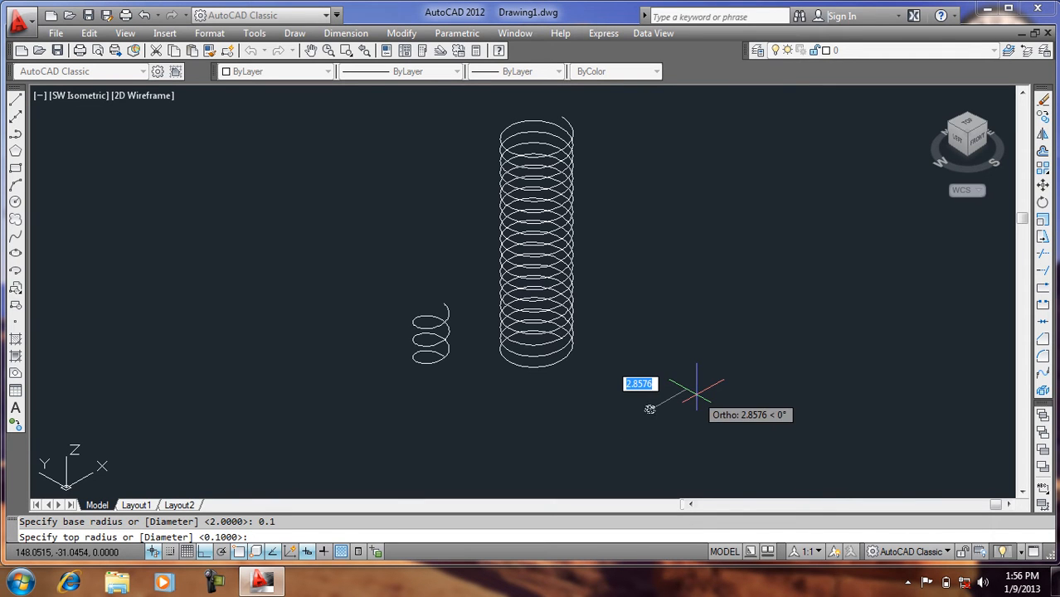
type("2")
key("Return")
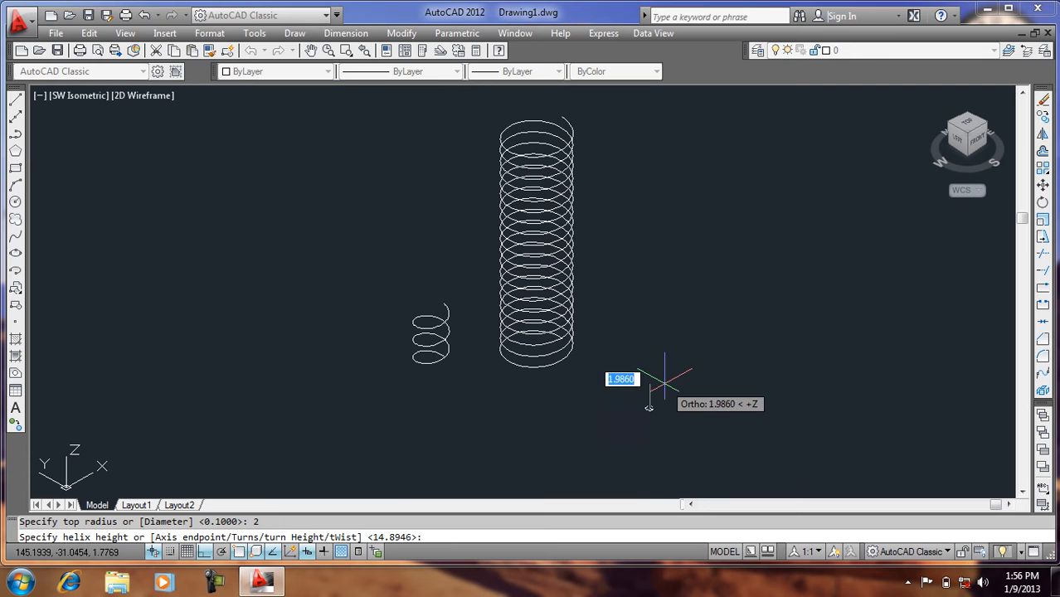
left_click(666, 363)
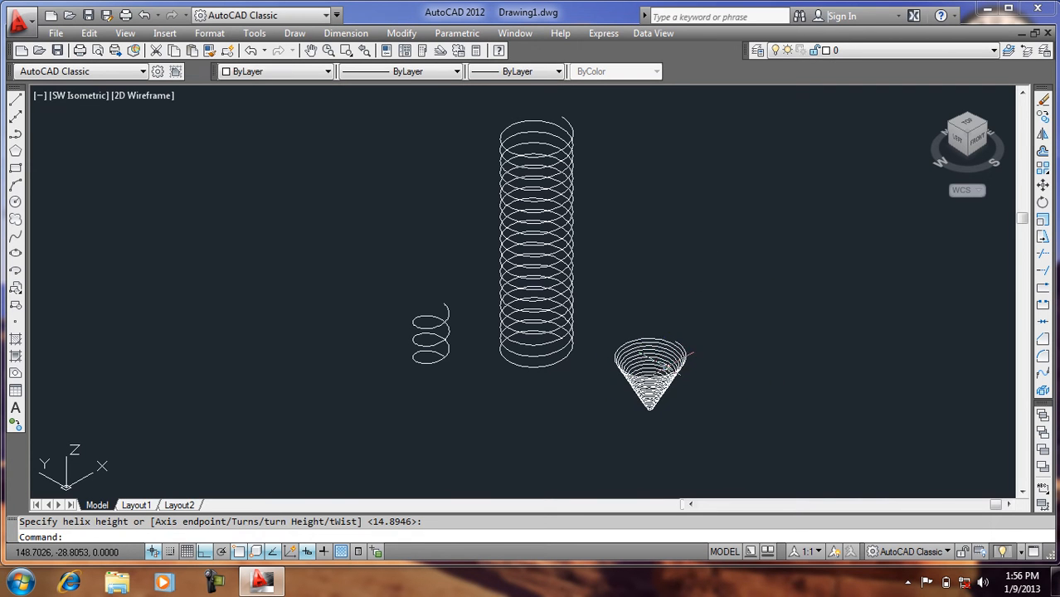
- Draw a helix behind the conical one with base and top radius 2, using the Axis endpoint option to lay it along the X direction
scroll(666, 426, "up", 3)
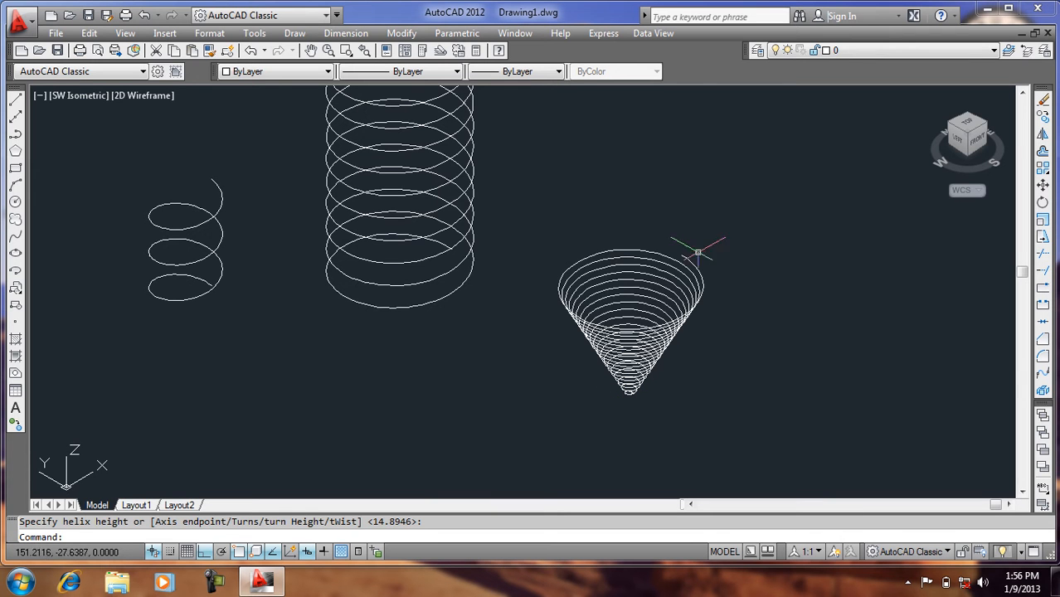
scroll(626, 323, "down", 4)
scroll(590, 240, "up", 2)
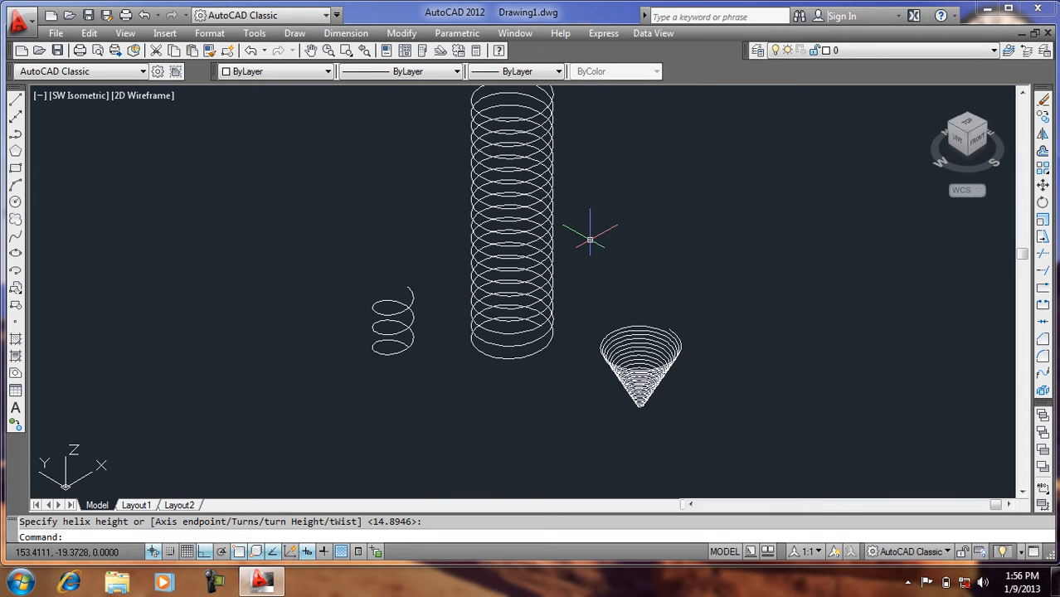
scroll(654, 298, "up", 2)
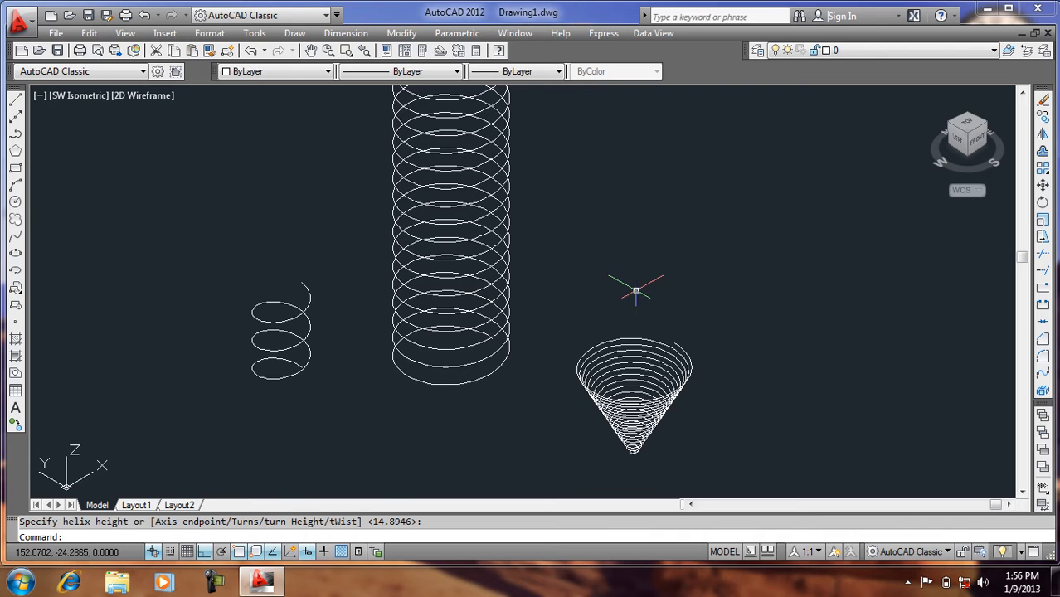
key("Return")
left_click(604, 269)
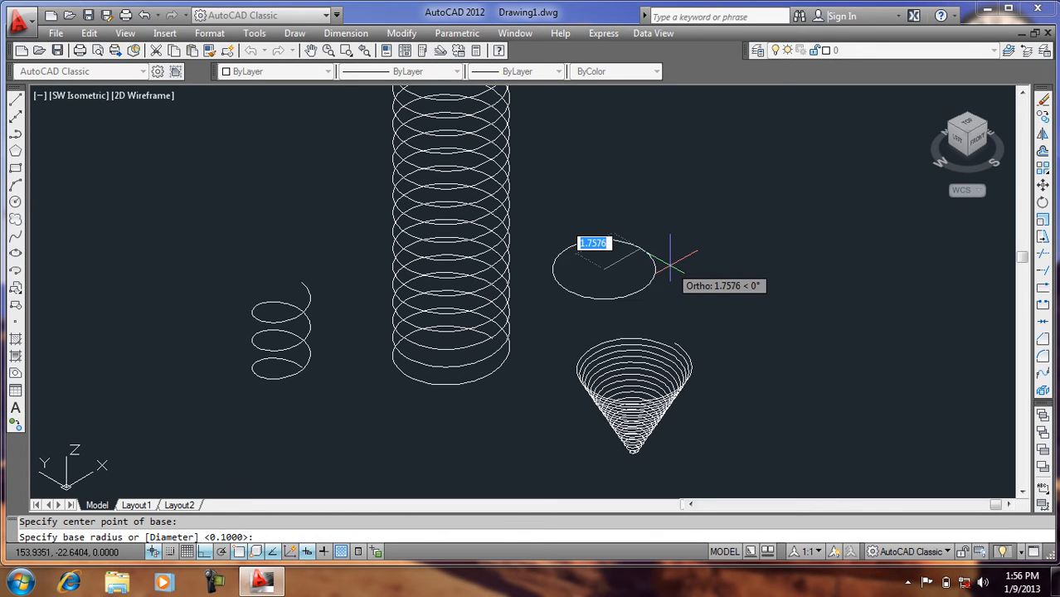
type("2")
key("Return")
type("2")
key("Return")
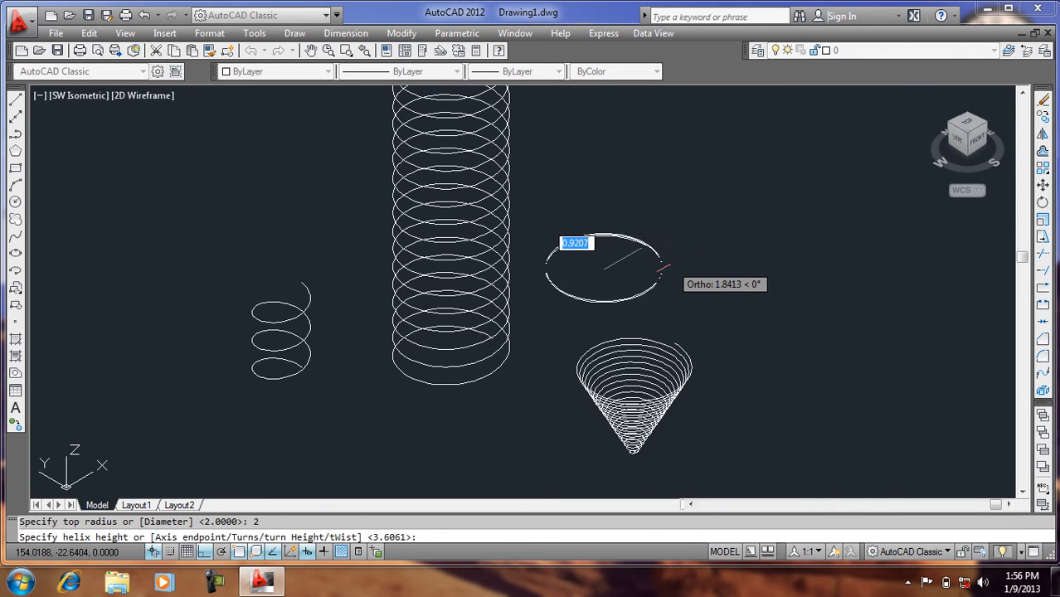
scroll(631, 426, "down", 5)
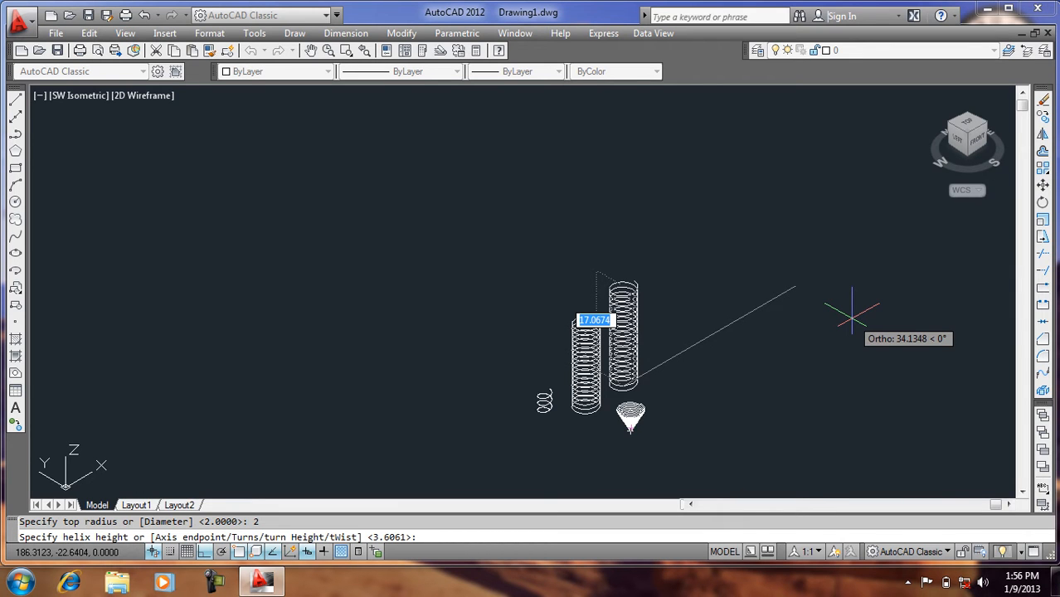
type("A")
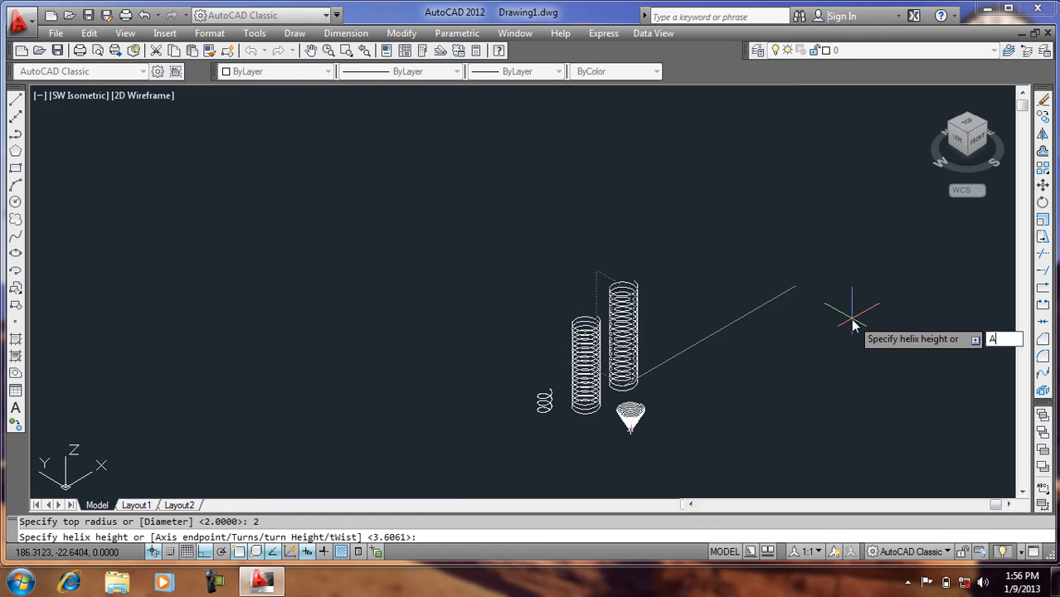
key("Return")
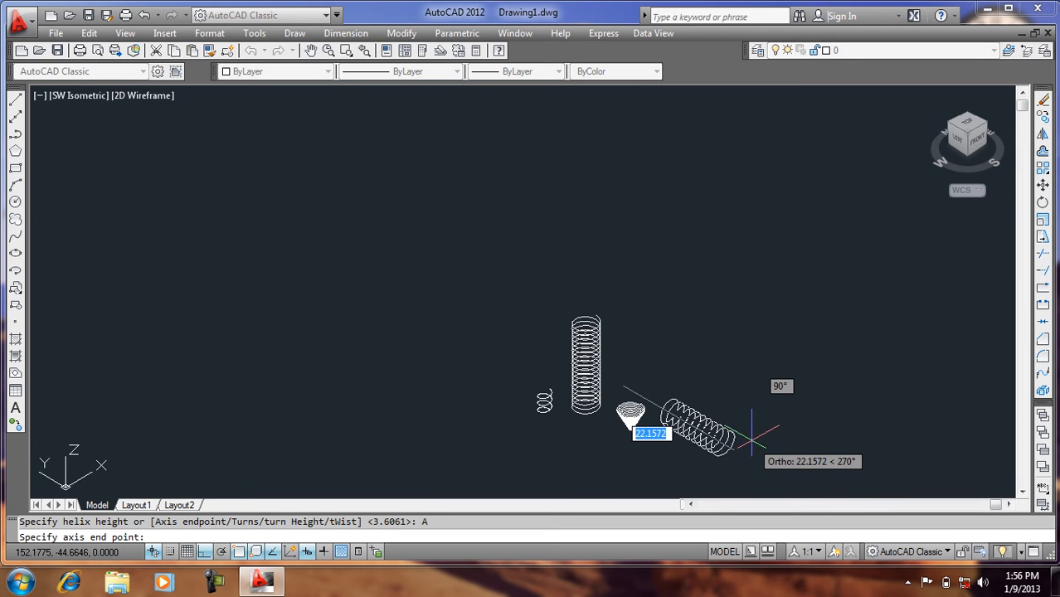
left_click(841, 258)
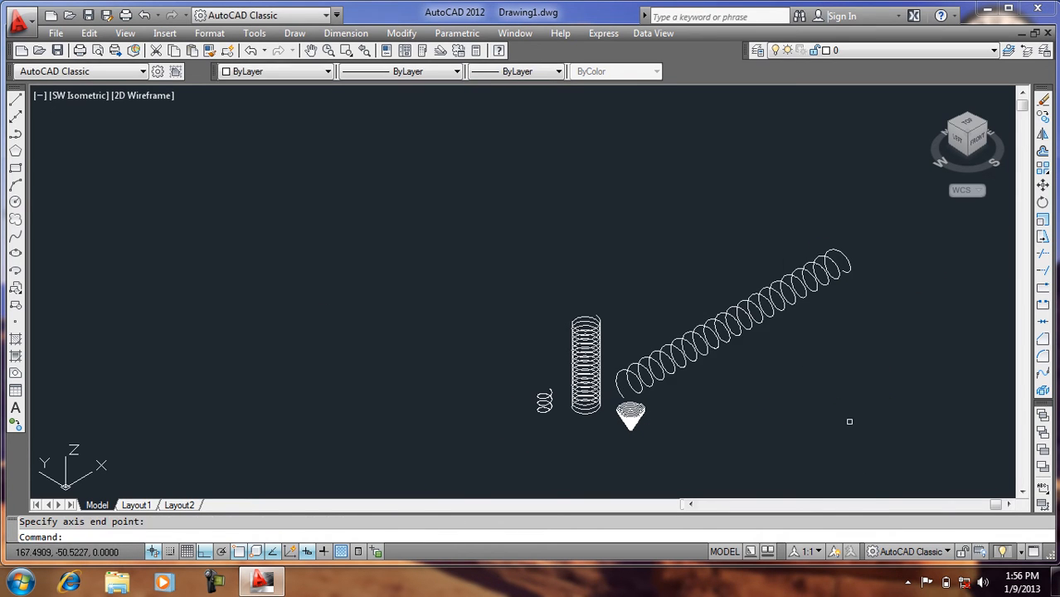
- Draw a circle with a radius of about 0.3 centred on the start point of the helix lying along X
scroll(650, 406, "up", 2)
scroll(622, 383, "up", 3)
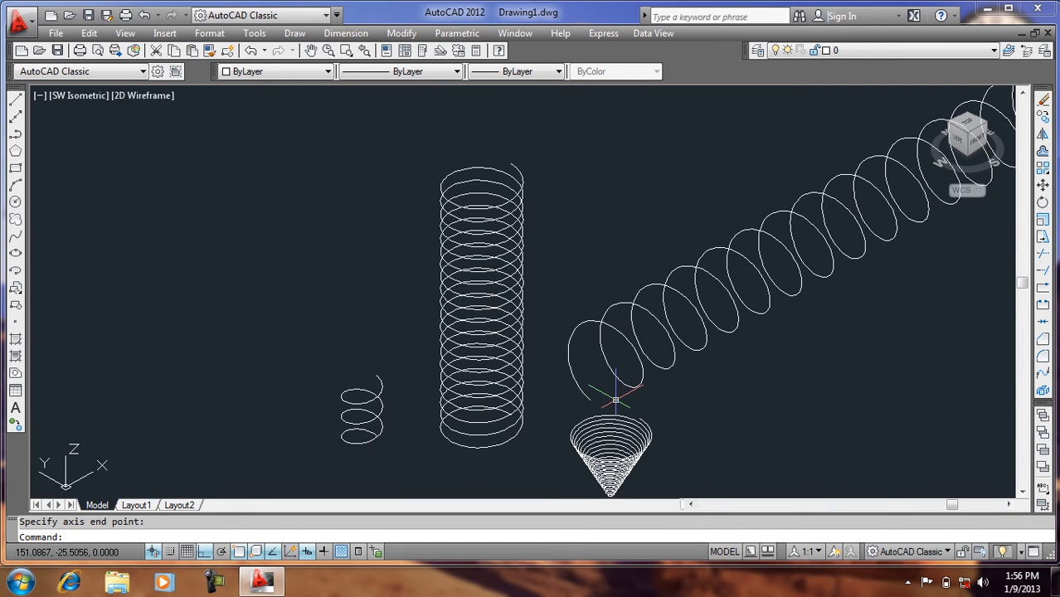
type("c")
key("Return")
left_click(590, 398)
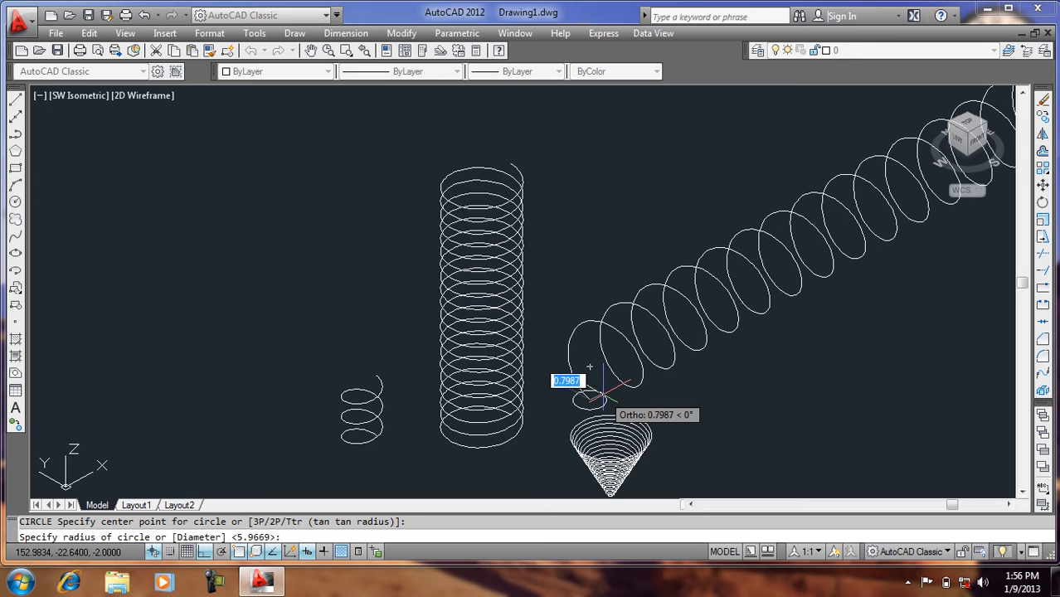
scroll(590, 369, "up", 2)
scroll(578, 332, "up", 3)
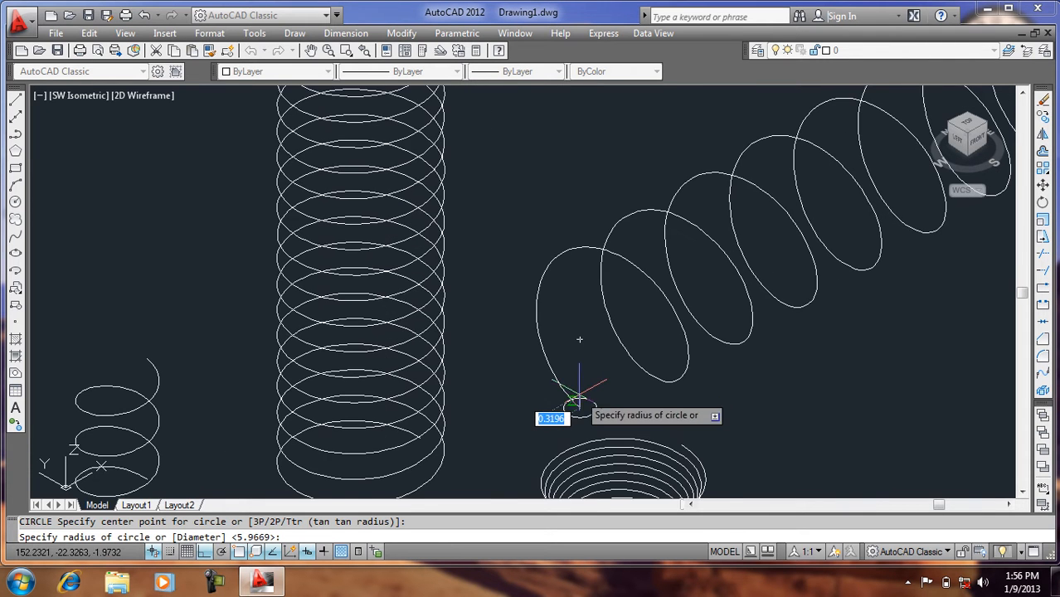
left_click(583, 401)
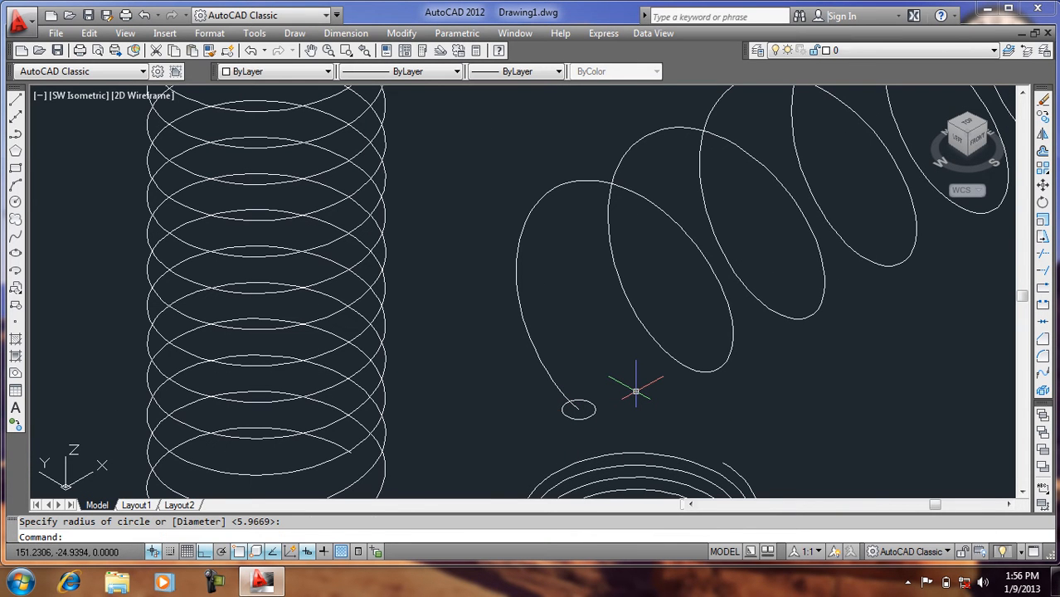
- Sweep the small circle along the helix lying in the X direction
type("SWEEP")
key("Return")
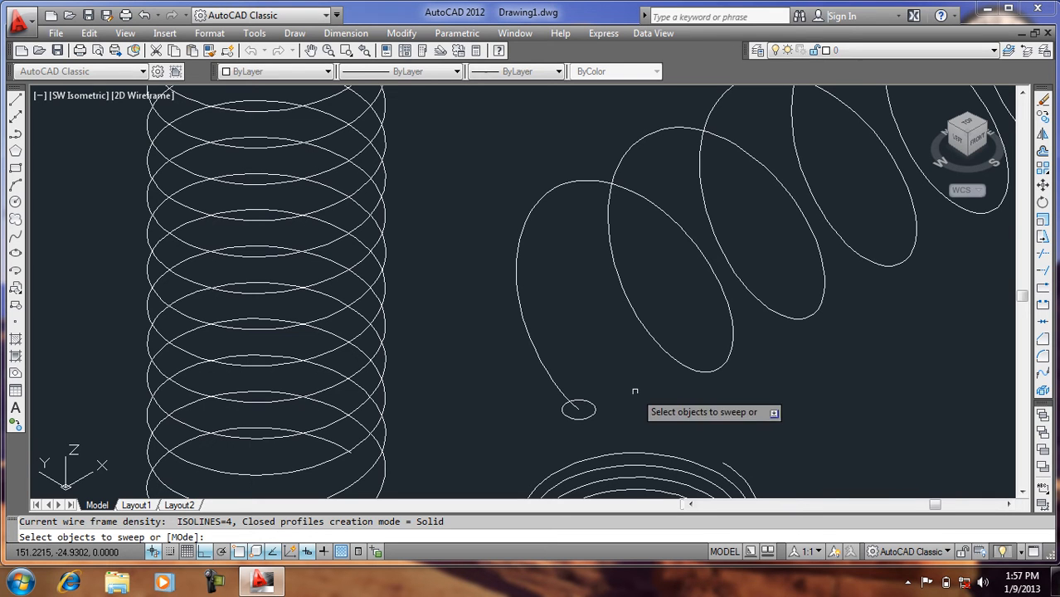
left_click(568, 403)
key("Return")
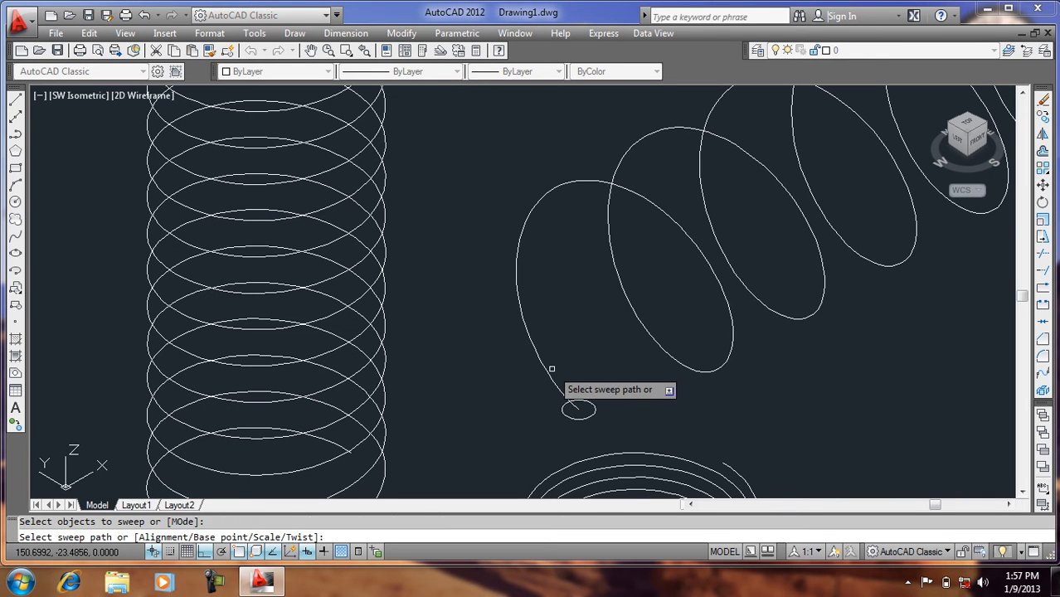
left_click(554, 379)
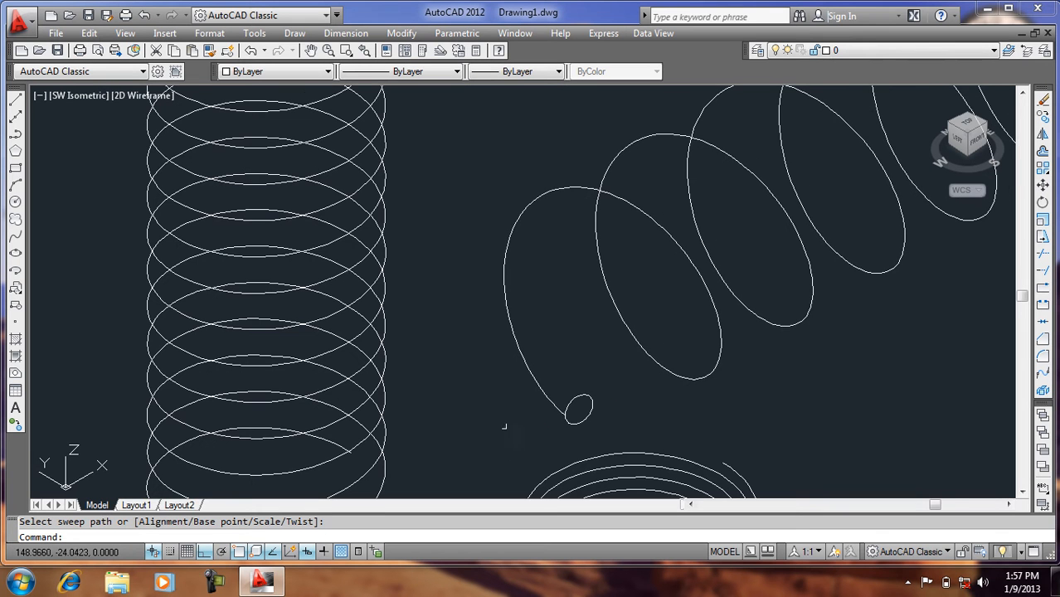
- Display the model in the Realistic visual style and inspect the swept spring up close and as a whole
scroll(511, 433, "down", 4)
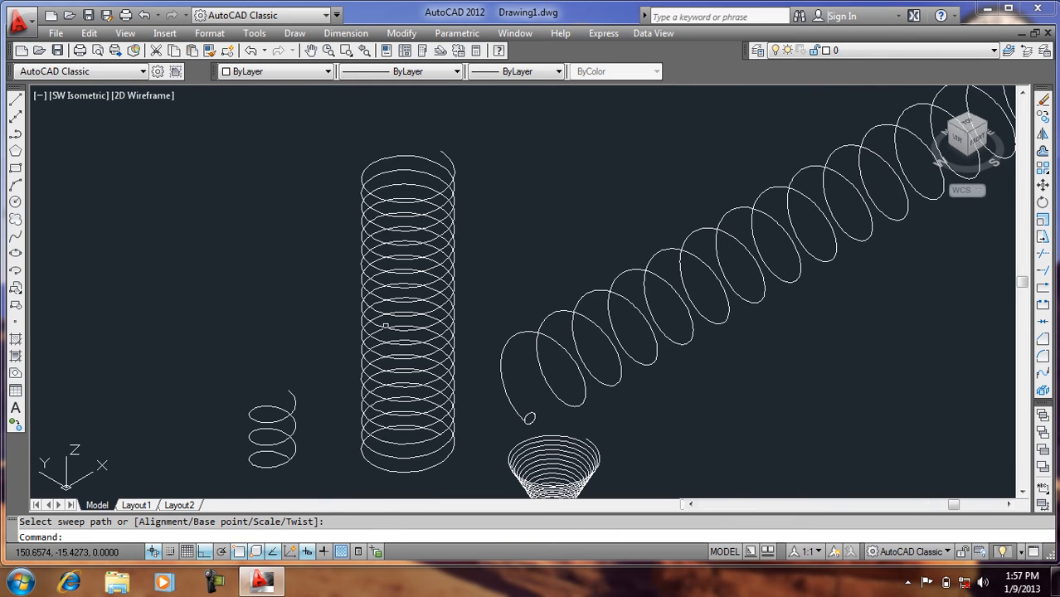
left_click(125, 34)
mouse_move(210, 375)
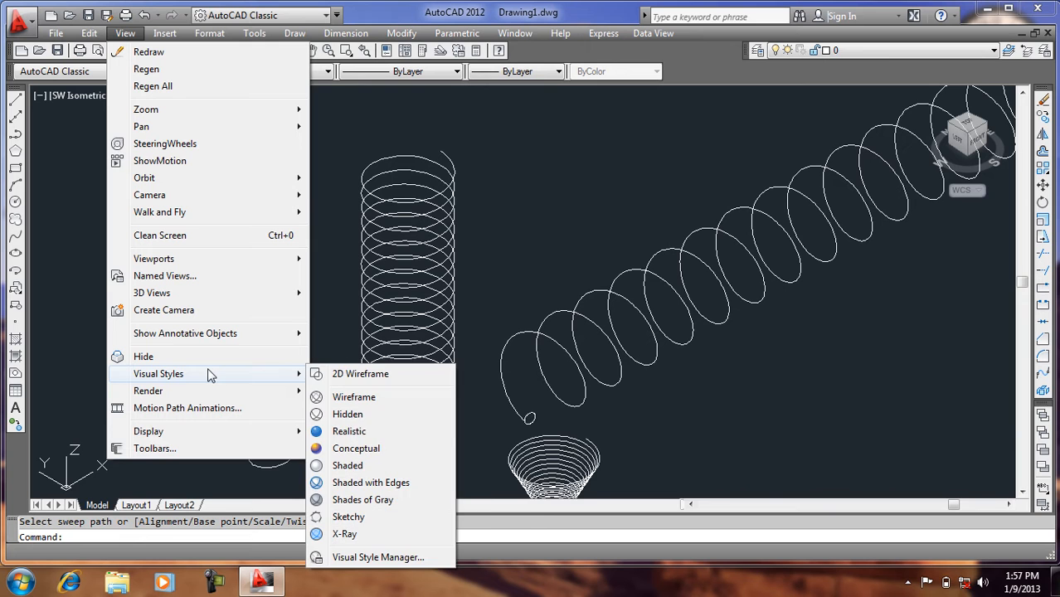
left_click(341, 431)
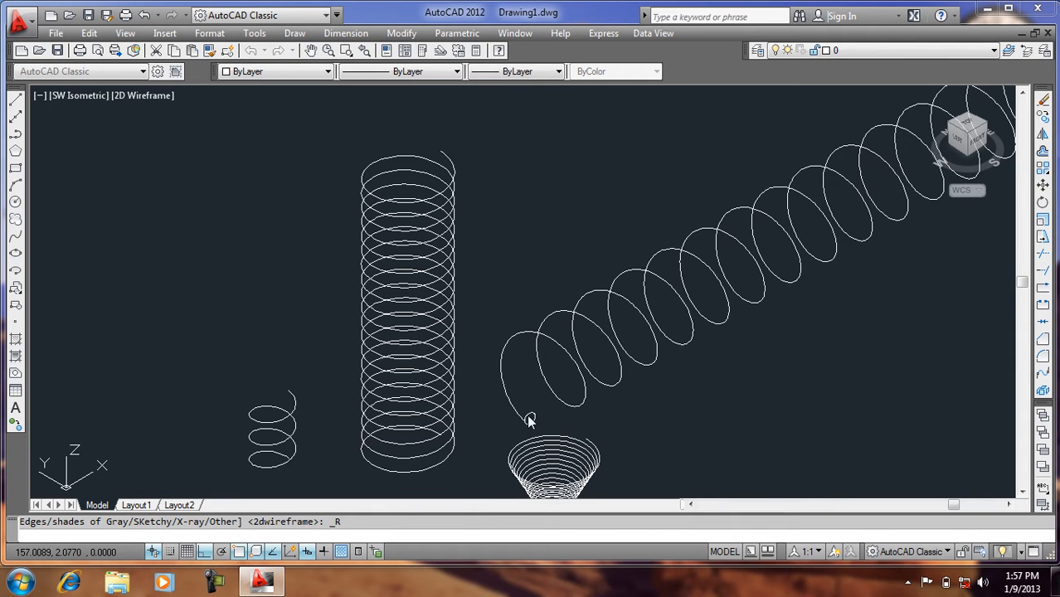
scroll(559, 429, "up", 3)
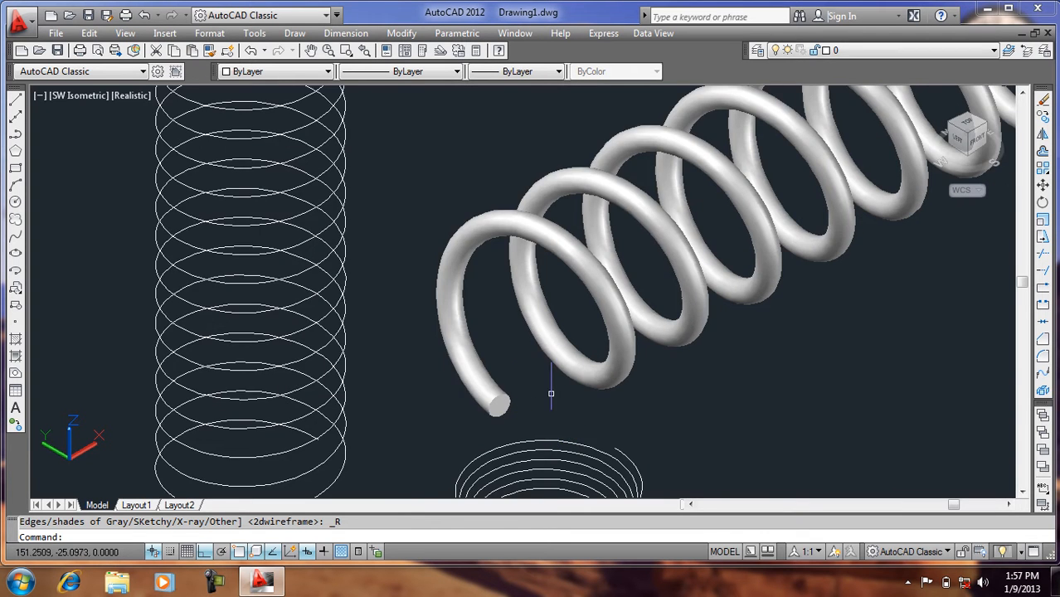
scroll(544, 367, "down", 2)
scroll(501, 383, "down", 5)
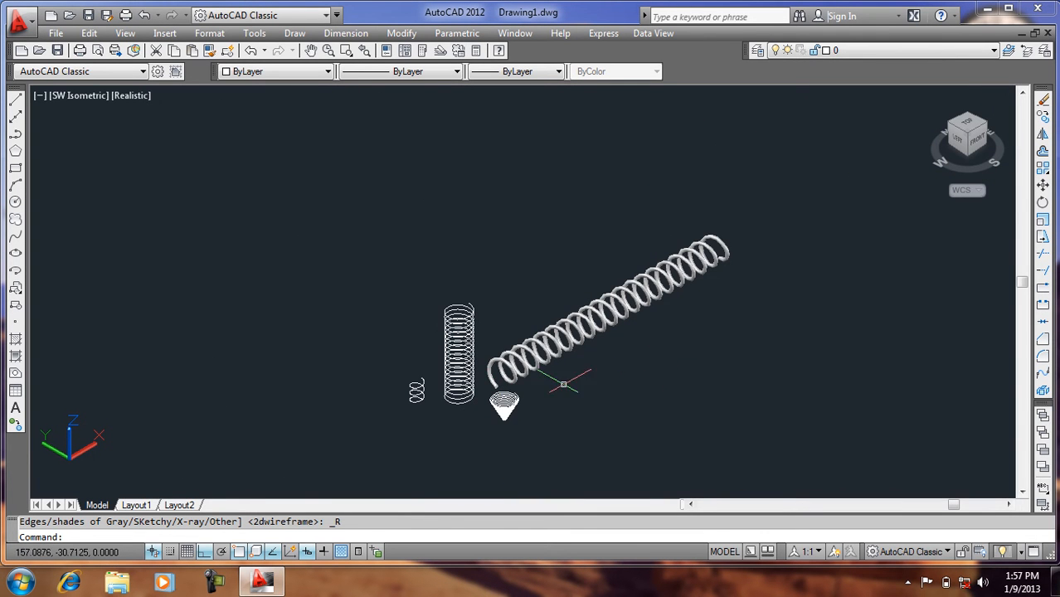
scroll(604, 365, "up", 6)
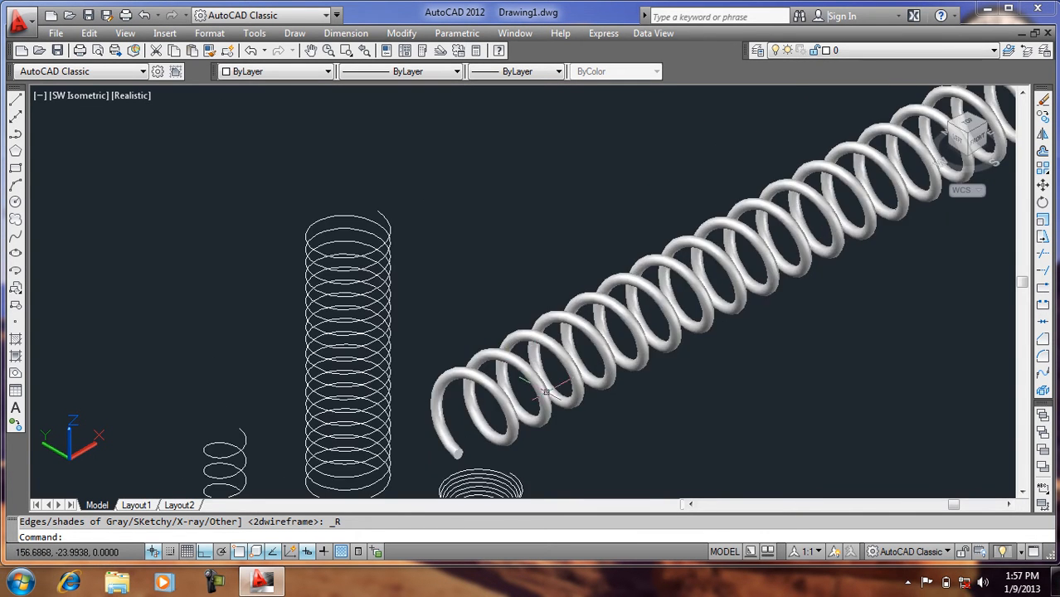
scroll(523, 338, "down", 6)
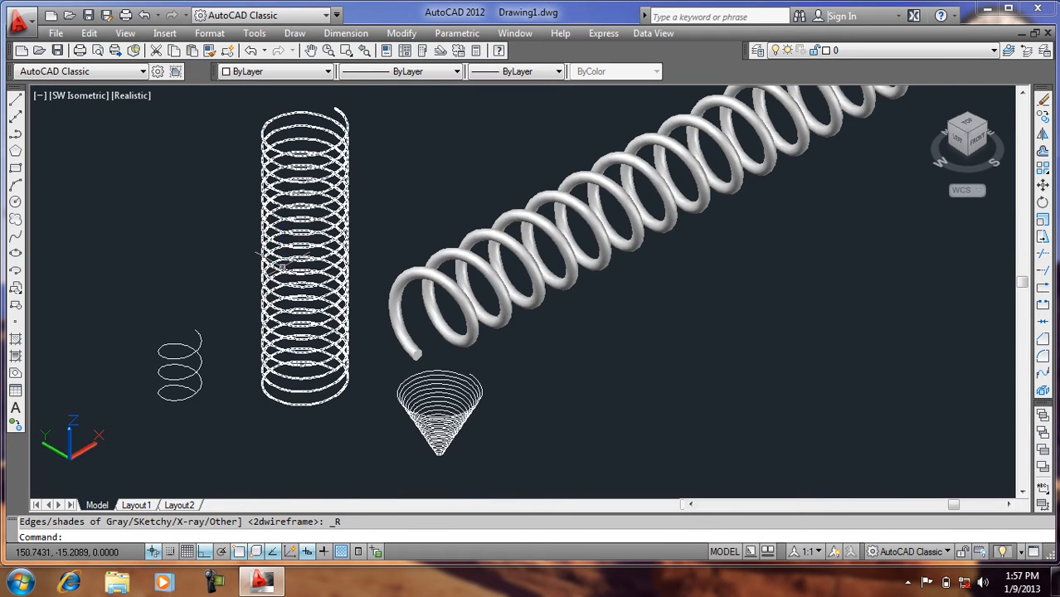
left_click(294, 33)
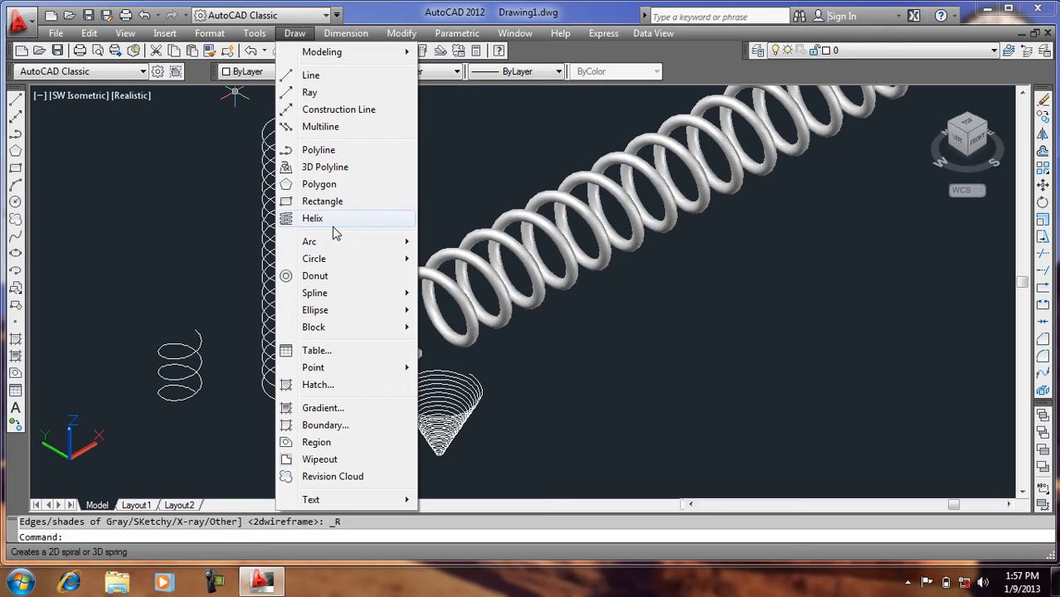
mouse_move(339, 240)
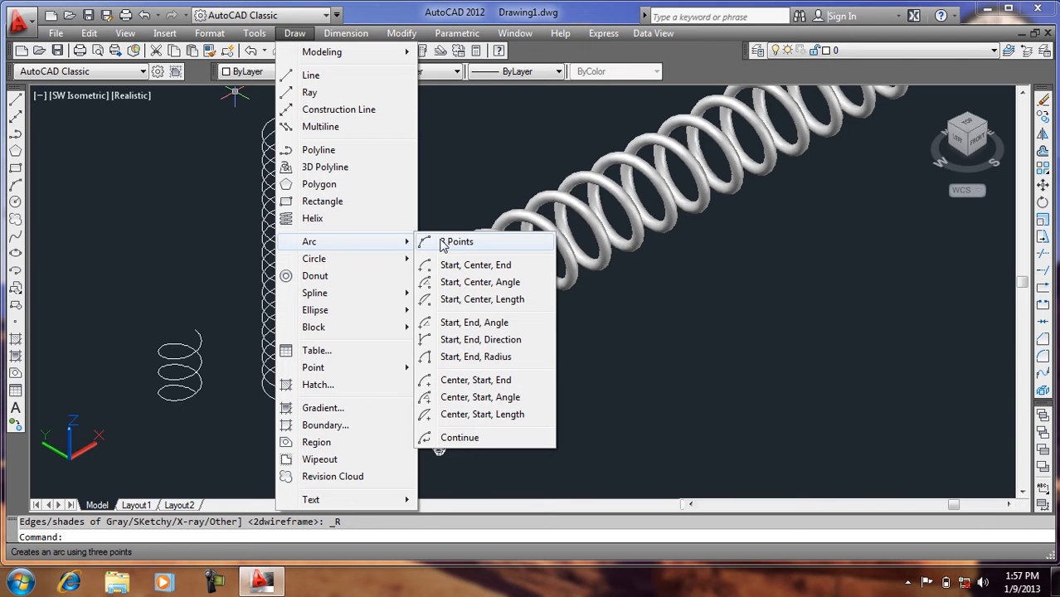
left_click(486, 271)
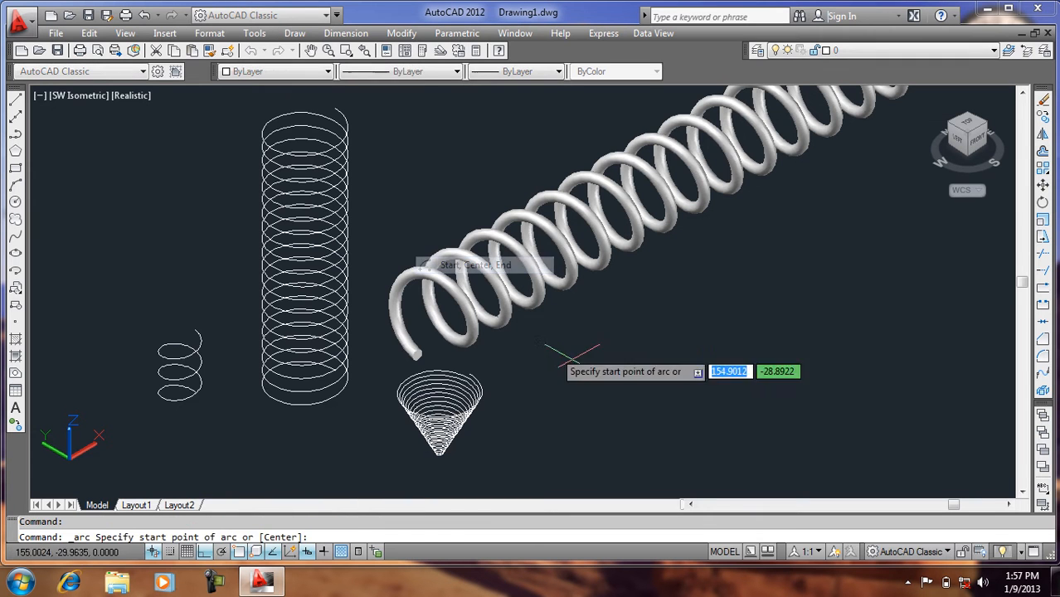
left_click(646, 382)
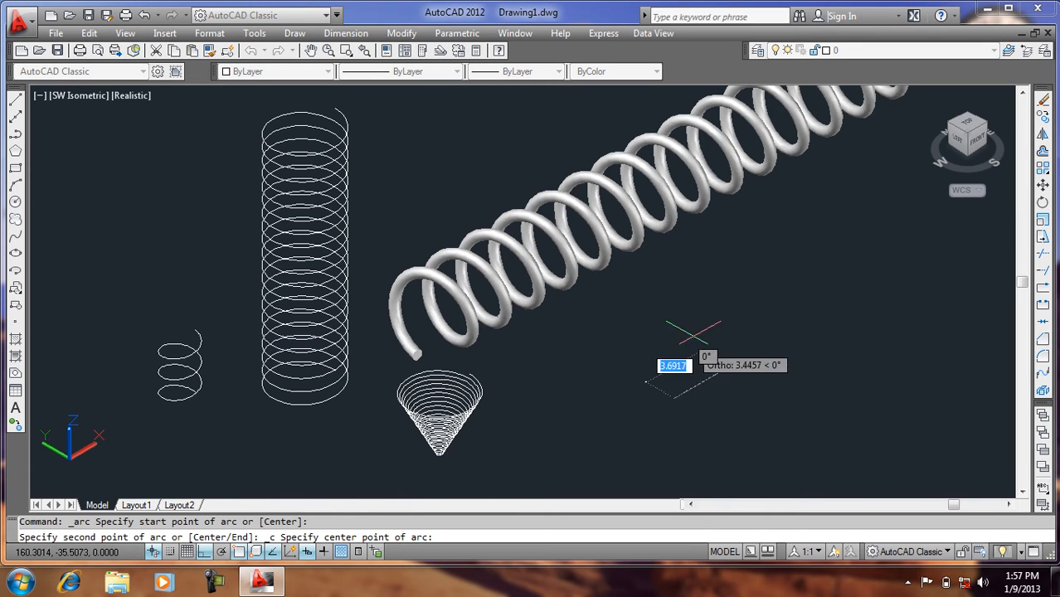
left_click(744, 356)
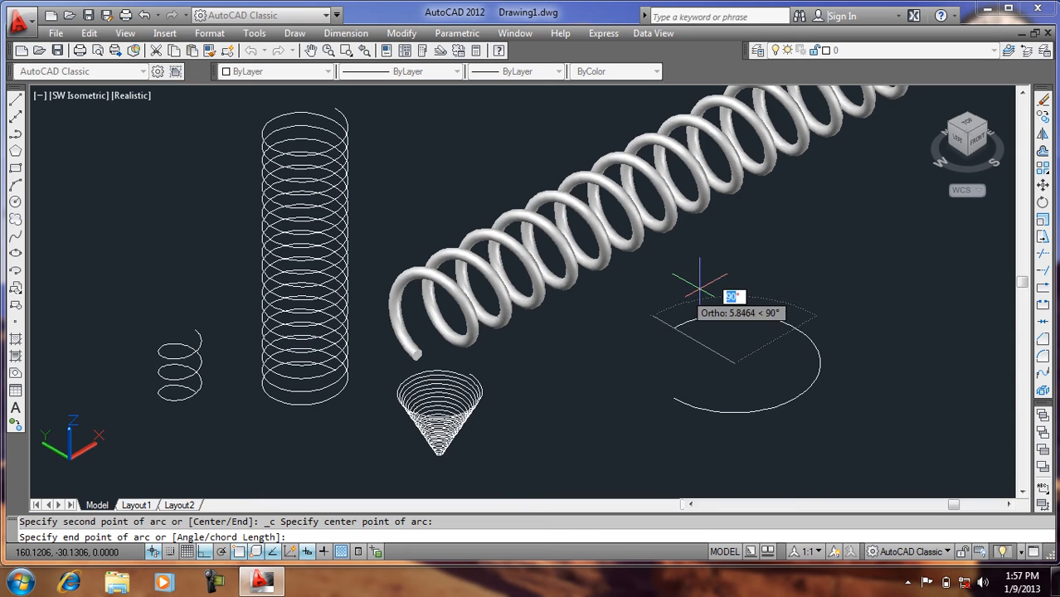
key("Escape")
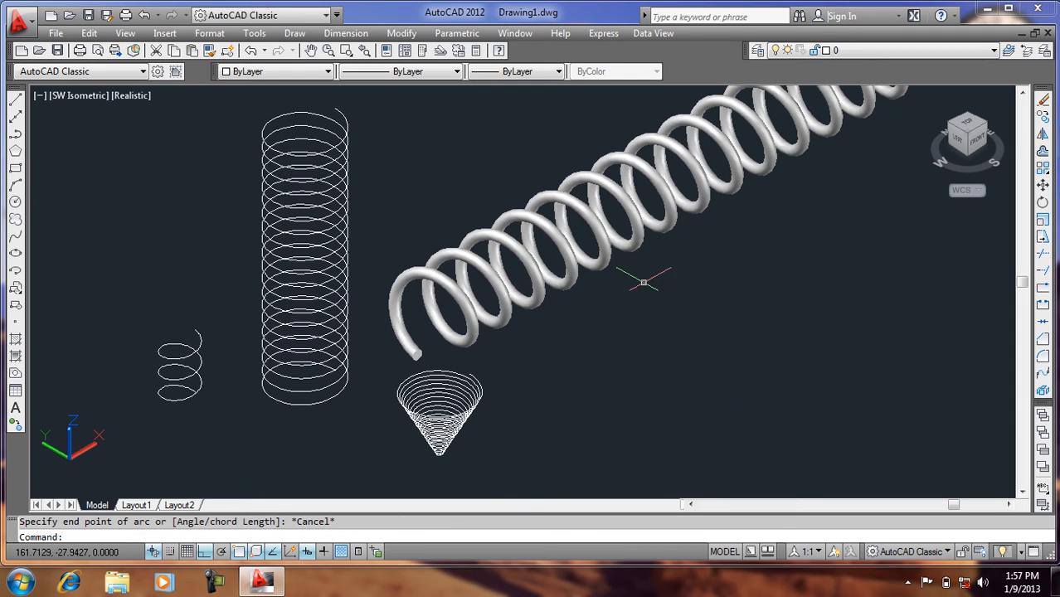
- Set the visual style to 2D Wireframe and switch the model to the Top view
left_click(125, 33)
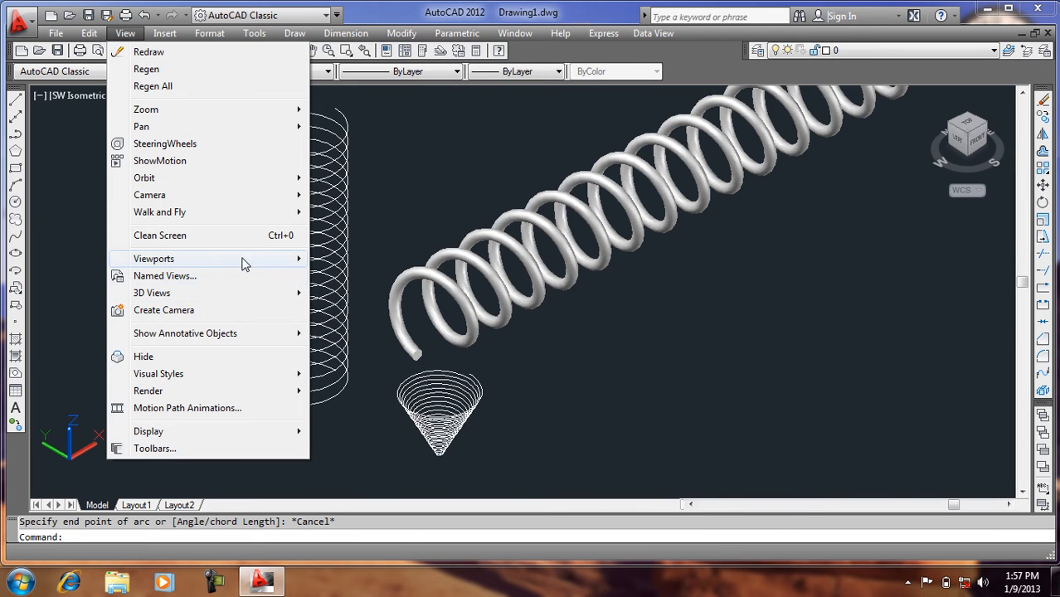
mouse_move(302, 372)
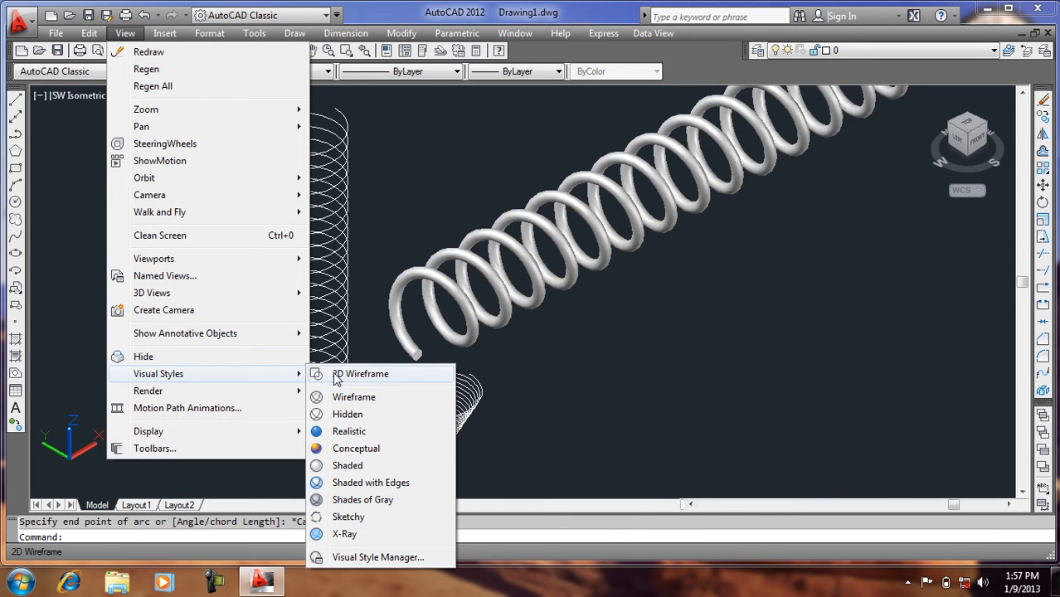
left_click(336, 374)
left_click(126, 33)
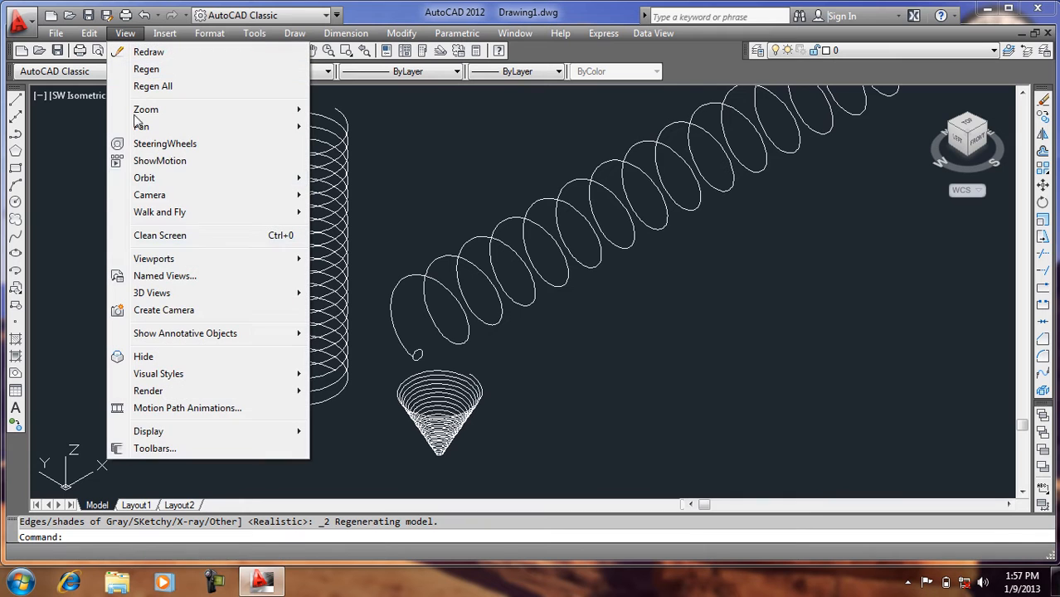
mouse_move(286, 296)
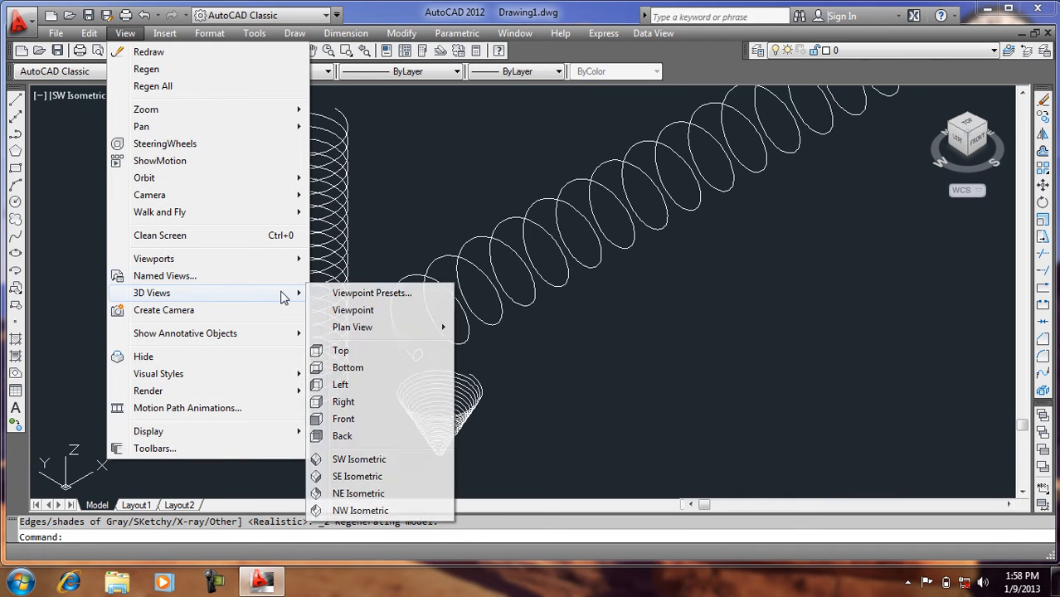
left_click(340, 351)
- Erase all the helixes and the swept spring from the drawing
left_click(570, 259)
left_click(223, 403)
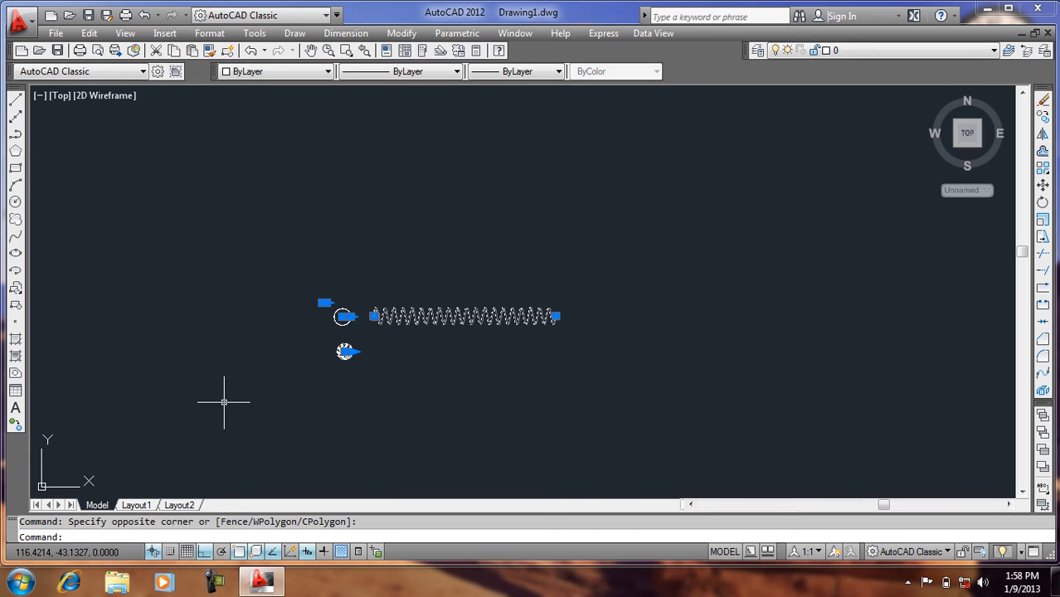
key("Delete")
- Draw an arc of about 16 radius in the empty drawing with the Start, Center, End method, turning Ortho off
left_click(294, 33)
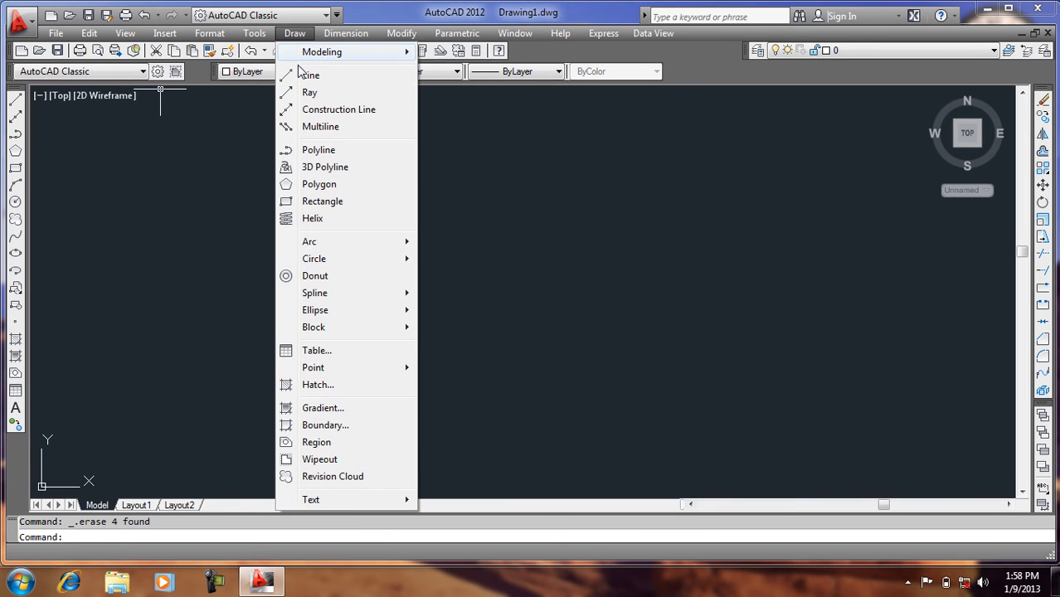
mouse_move(388, 246)
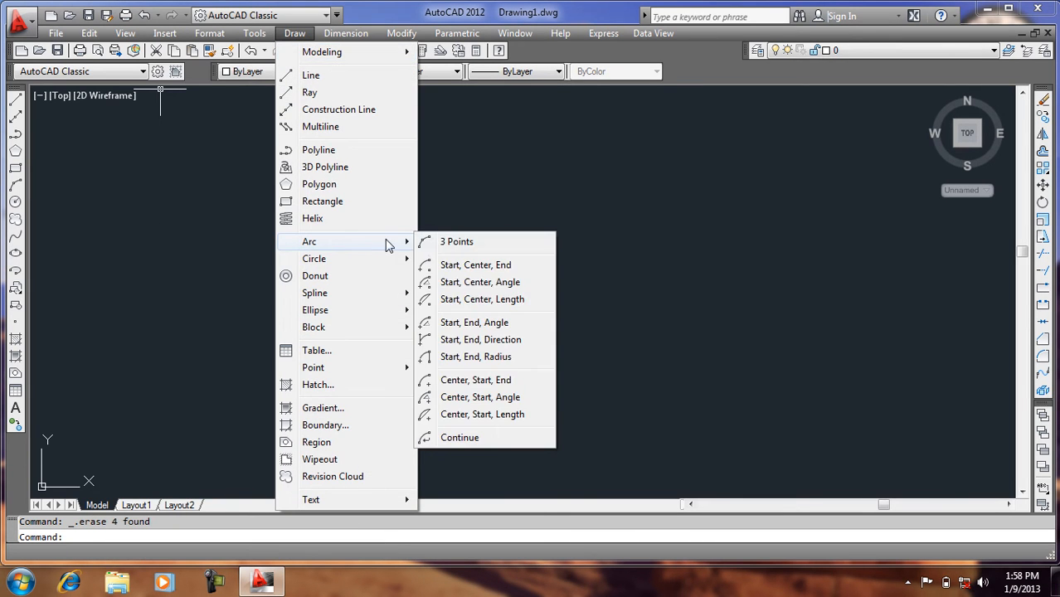
left_click(458, 272)
left_click(529, 327)
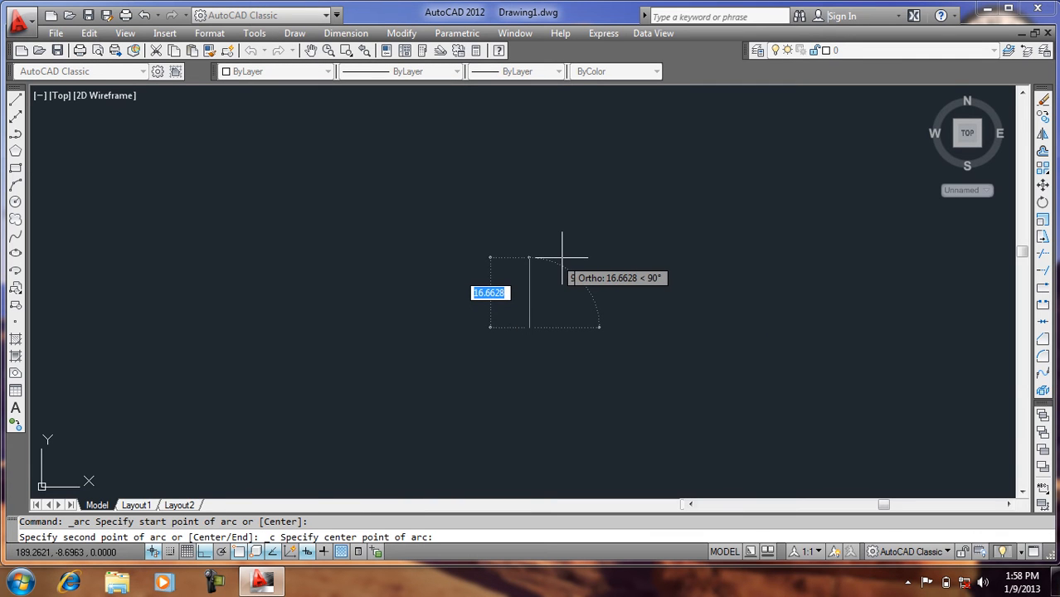
key("F8")
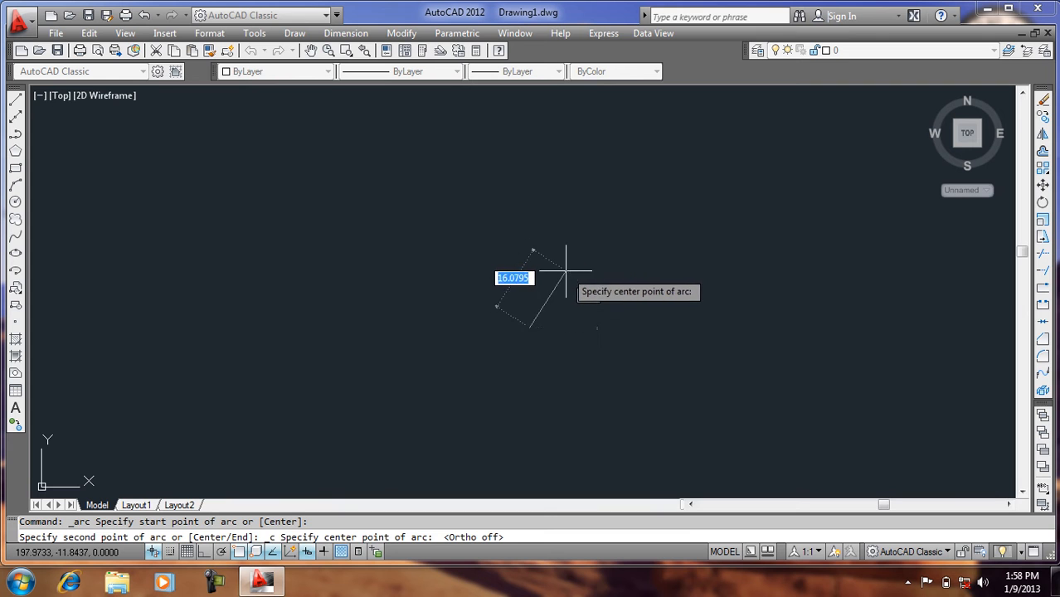
left_click(566, 270)
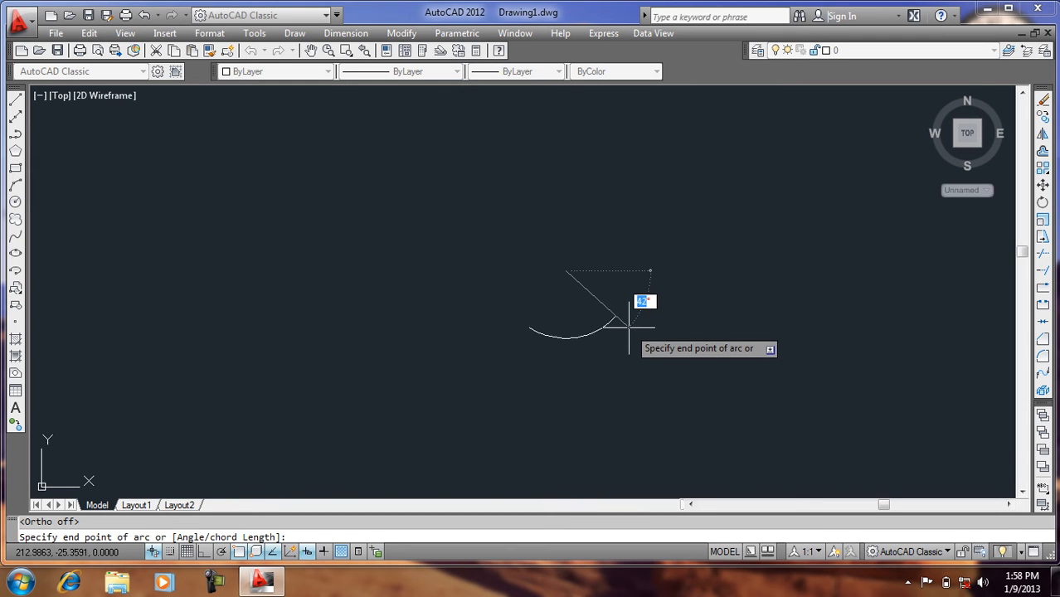
left_click(578, 204)
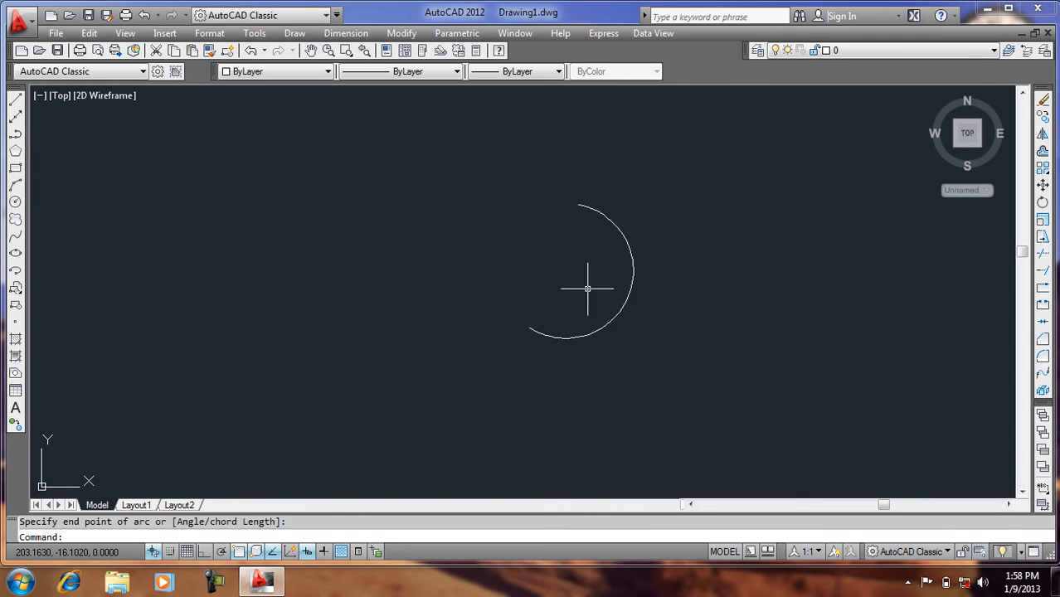
- Draw a second arc to the upper left of the first with the Start, Center, Angle method and an included angle of 270
left_click(295, 33)
mouse_move(361, 244)
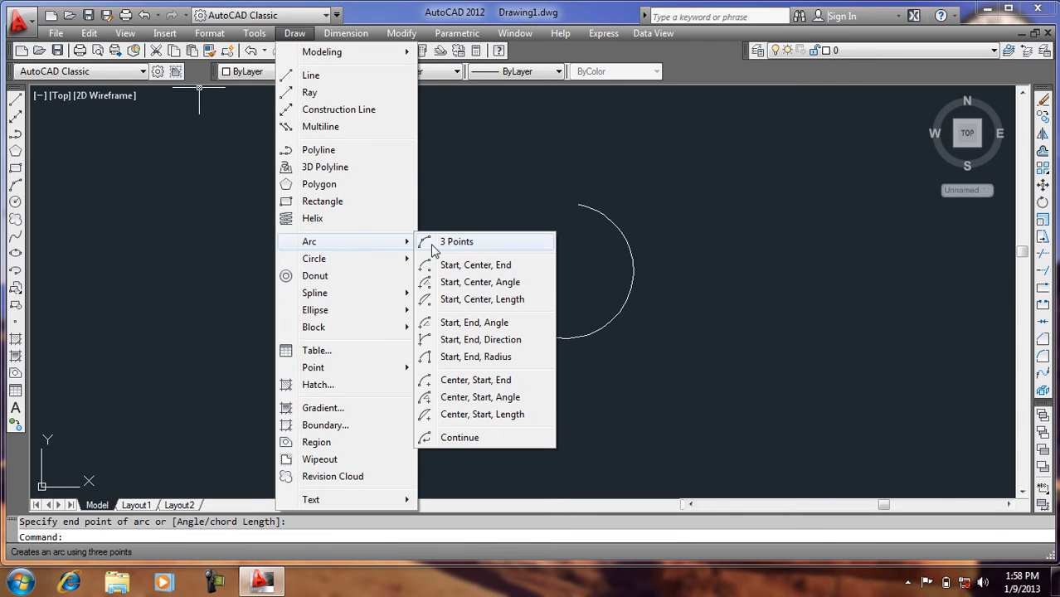
left_click(476, 286)
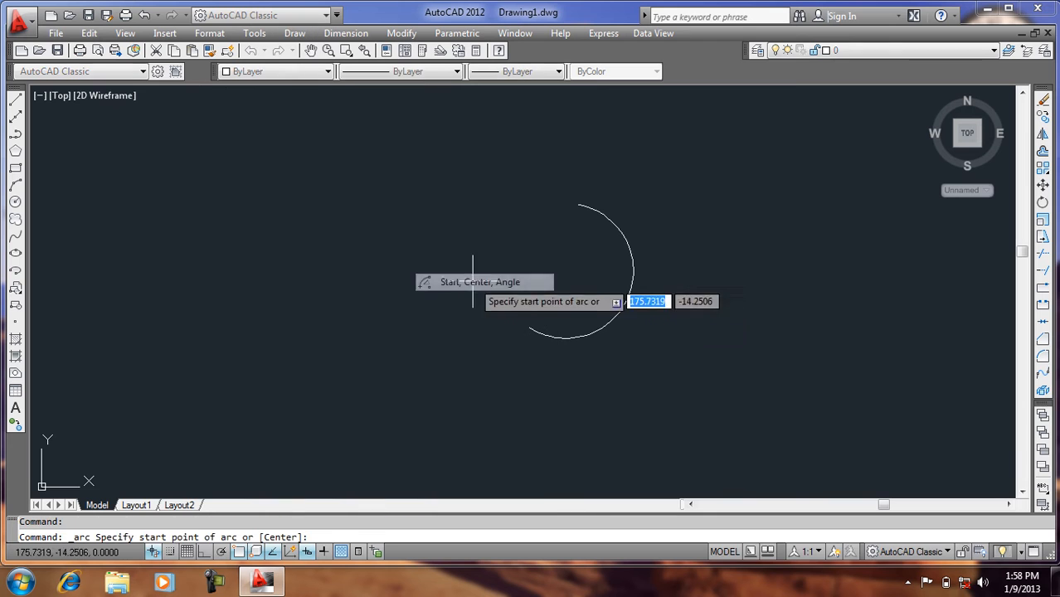
left_click(331, 239)
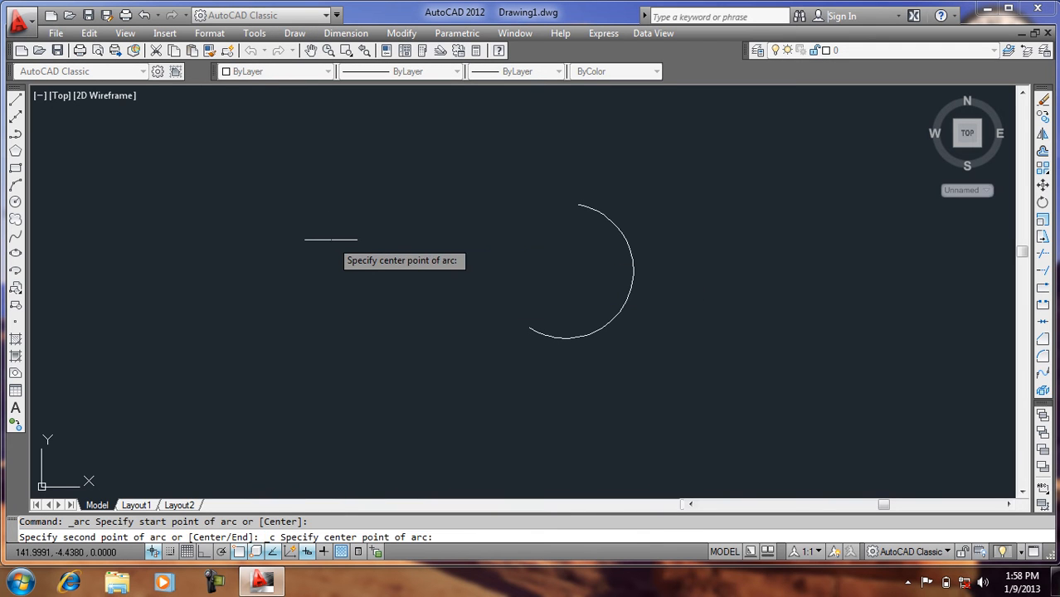
left_click(360, 163)
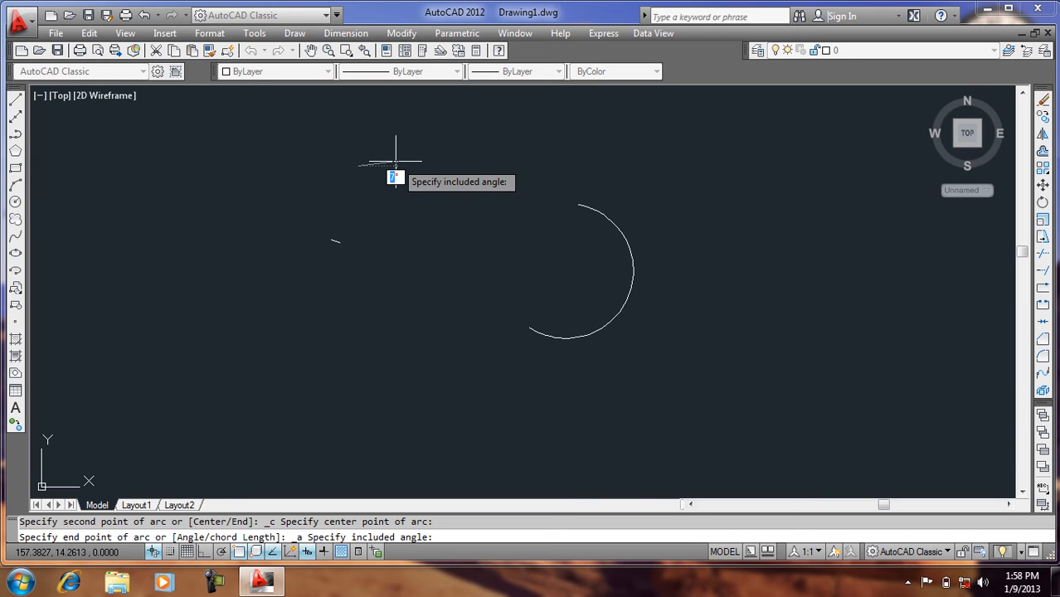
key("Return")
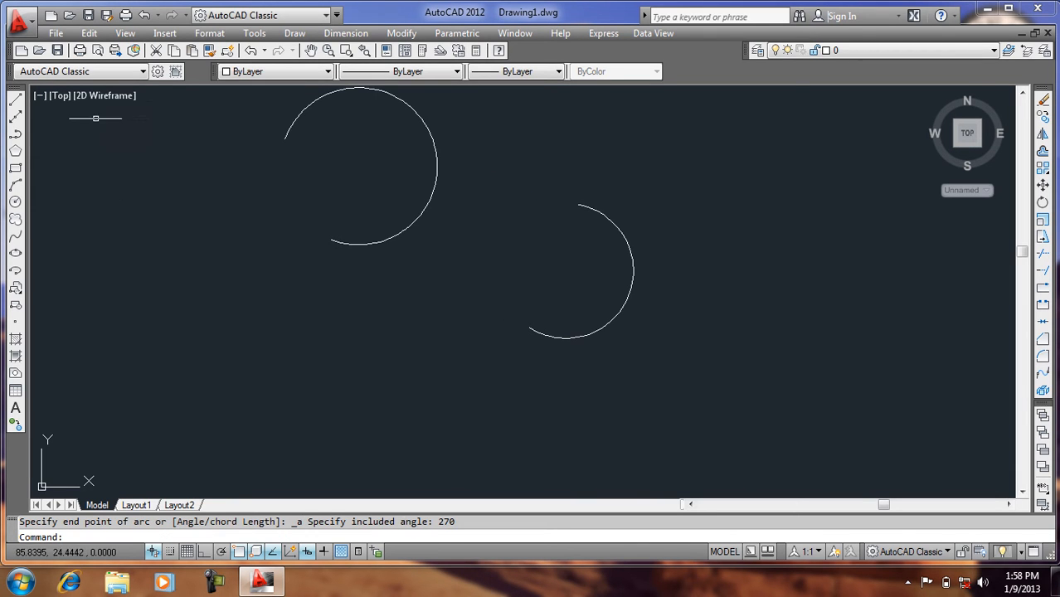
- Draw a third arc below the other two with the Start, Center, Length method and a chord length of 30
left_click(294, 33)
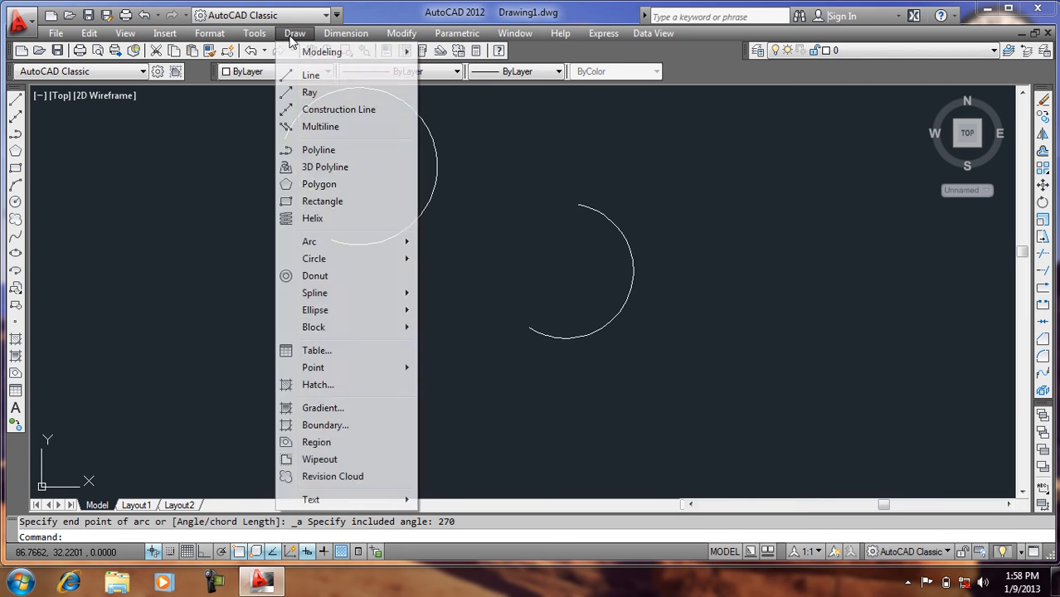
mouse_move(359, 245)
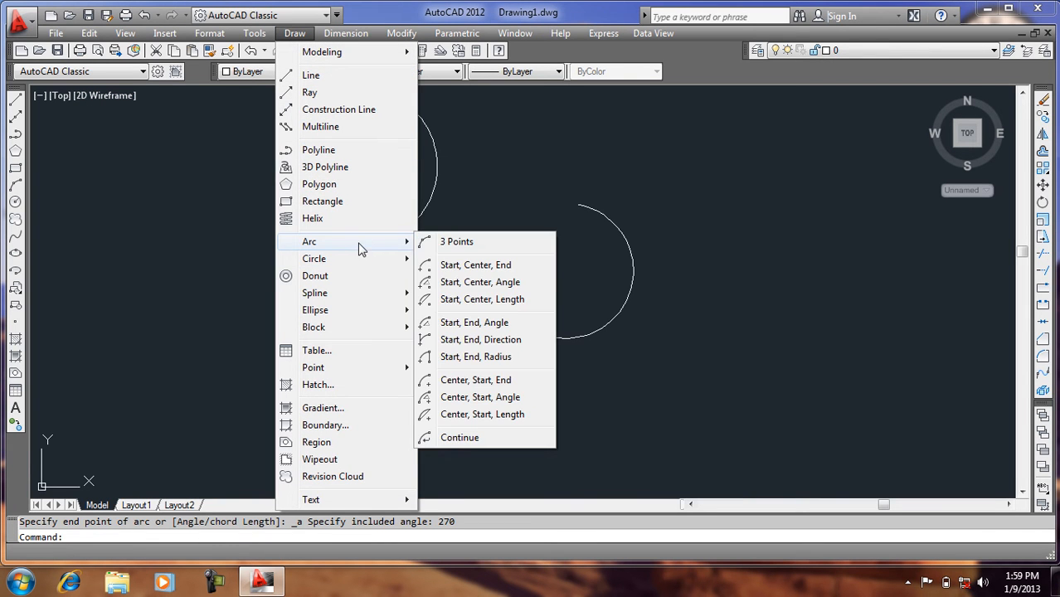
left_click(488, 307)
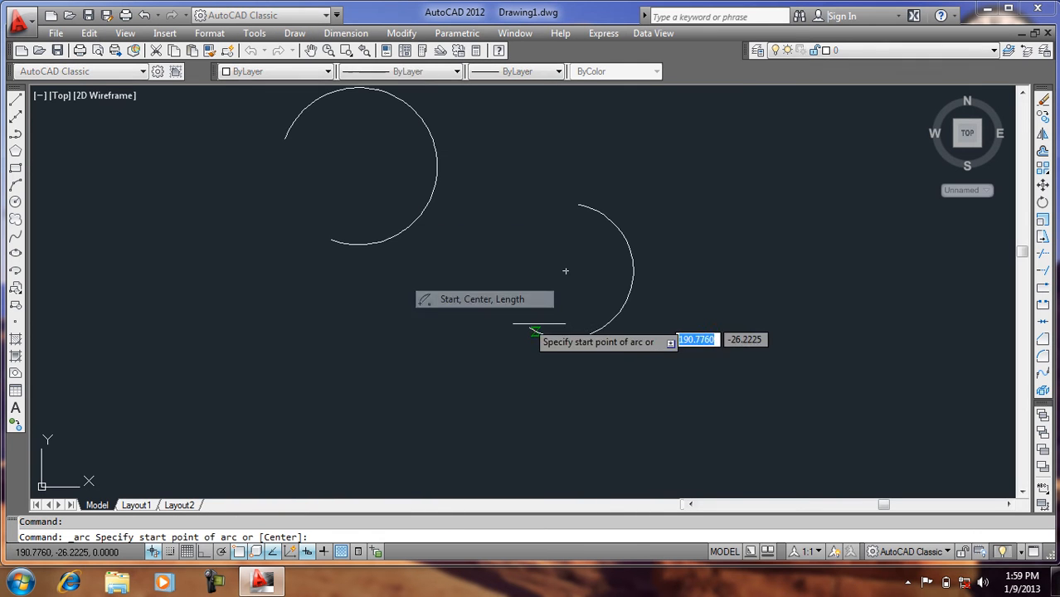
left_click(348, 354)
left_click(461, 292)
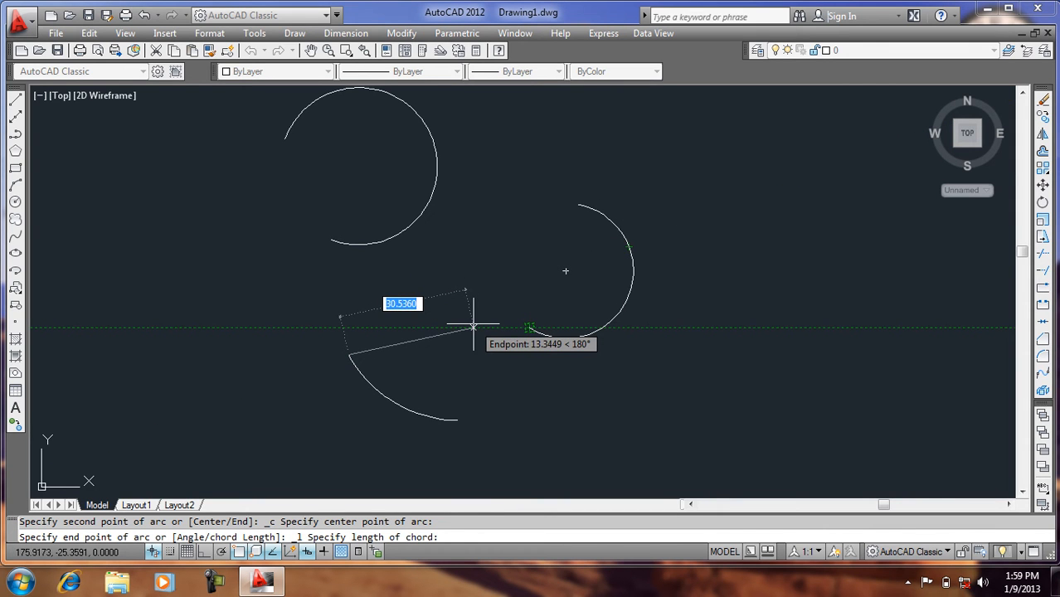
type("30")
key("Return")
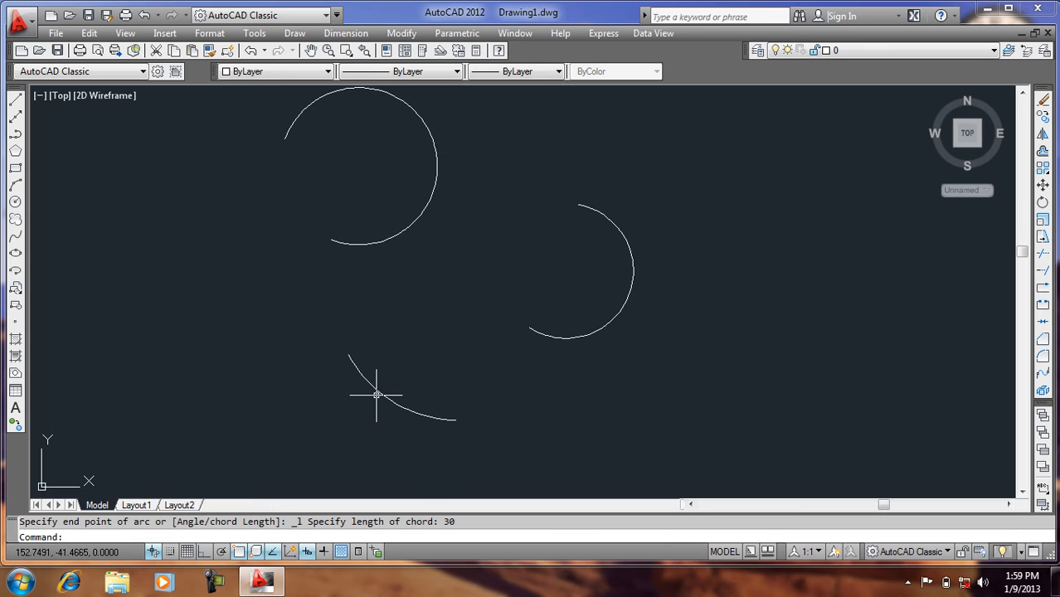
- Draw an arc just right of the first arc with the Start, End, Angle method, picking the included angle freehand
left_click(295, 33)
mouse_move(397, 245)
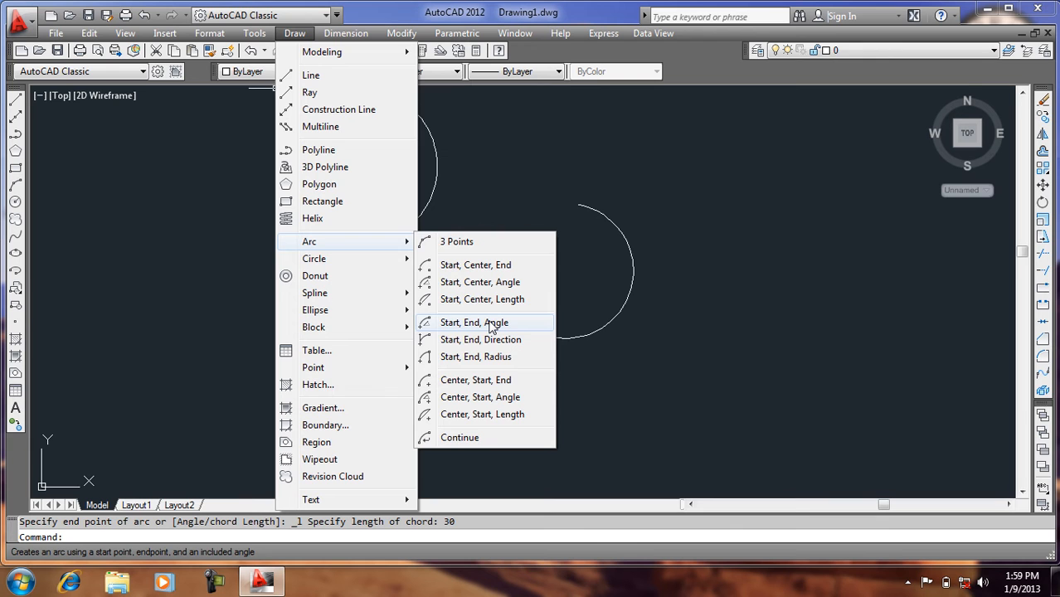
left_click(492, 325)
left_click(665, 383)
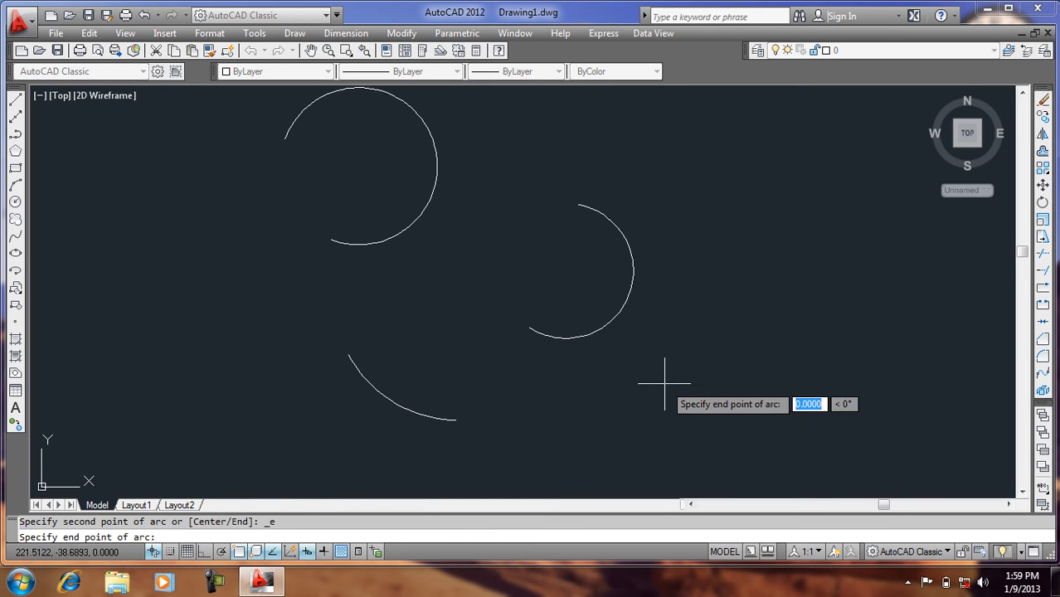
left_click(683, 216)
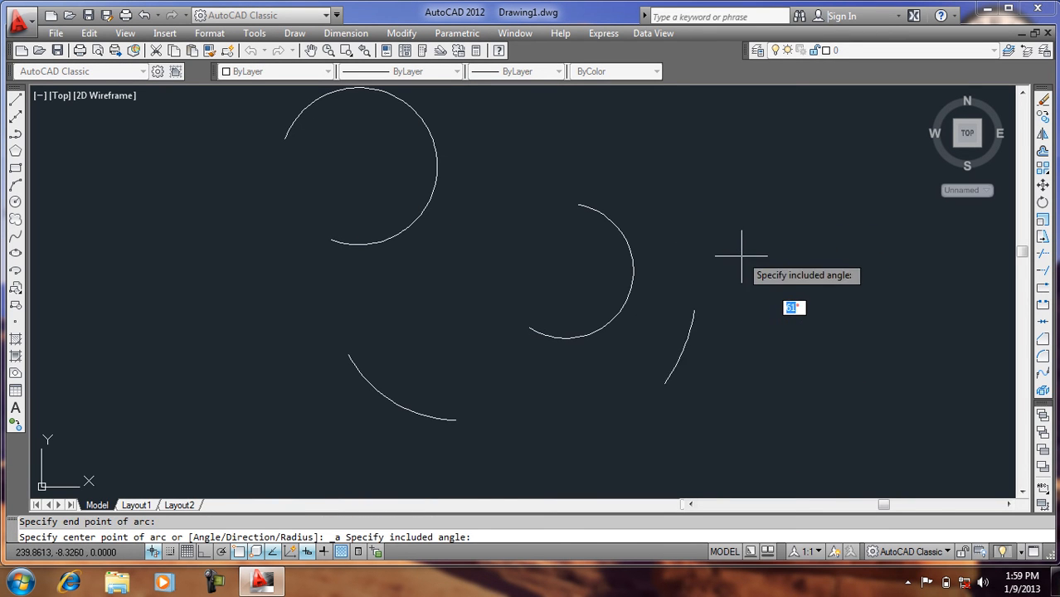
left_click(602, 371)
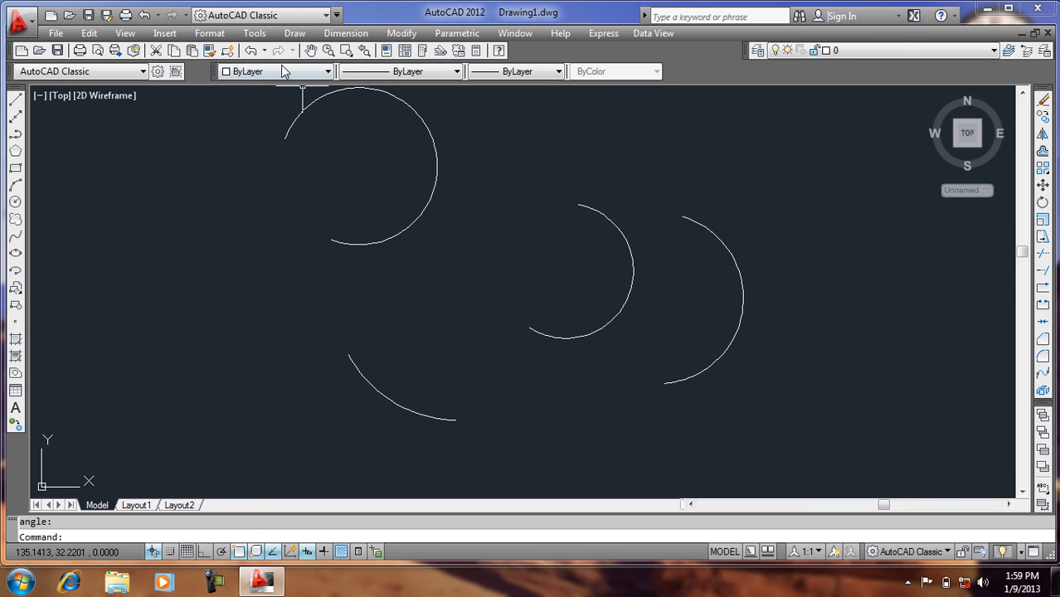
- Draw an arc at the far left of the drawing with the Start, End, Direction method, bulging away from the other arcs
left_click(295, 35)
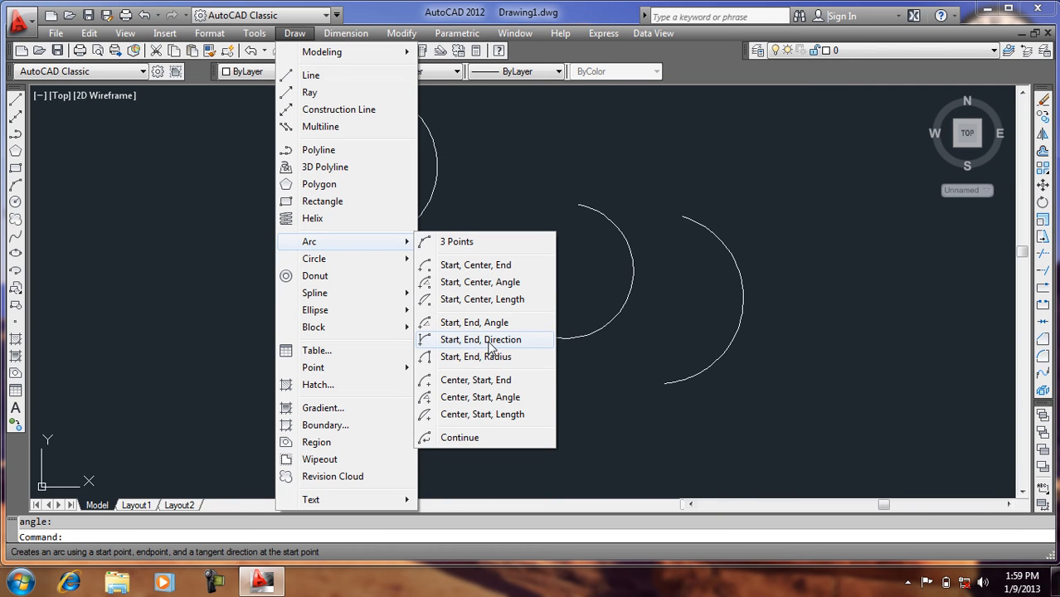
left_click(491, 340)
left_click(177, 324)
left_click(171, 179)
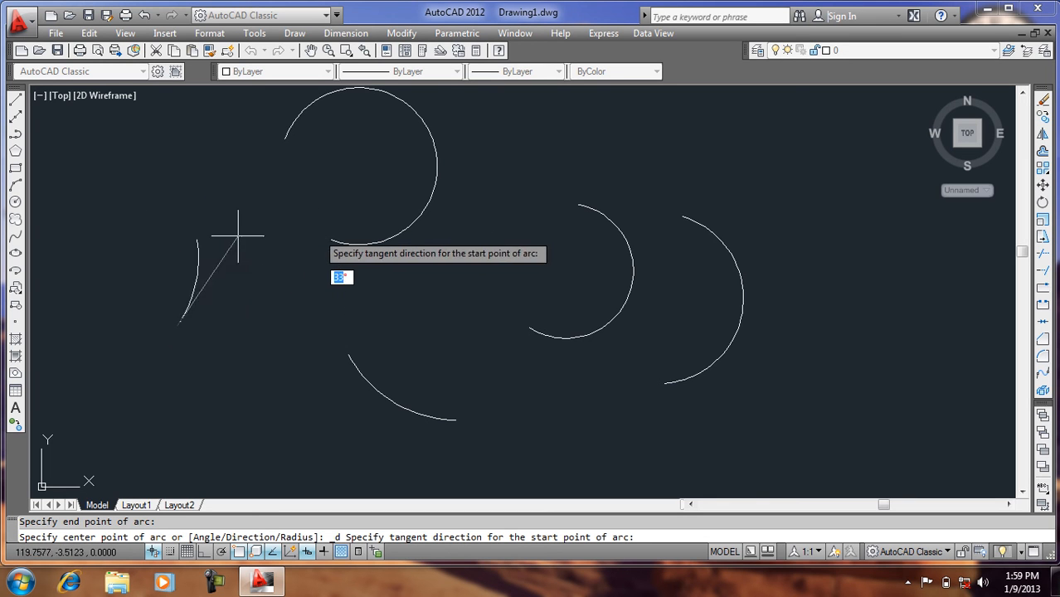
left_click(83, 240)
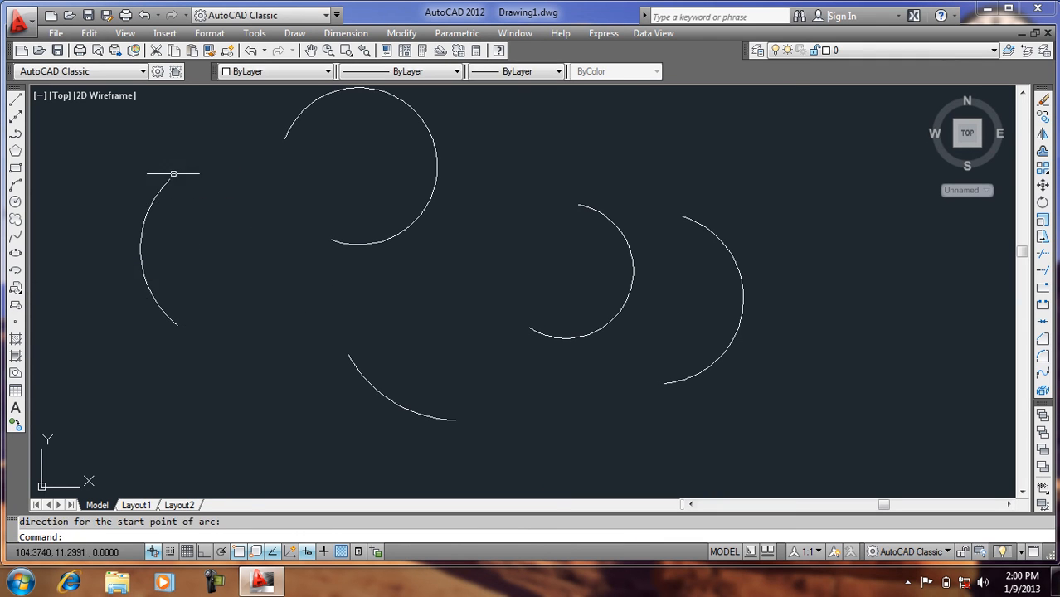
- Draw an arc to the right of all the others with the Start, End, Radius method and a radius of 40
left_click(294, 33)
mouse_move(369, 243)
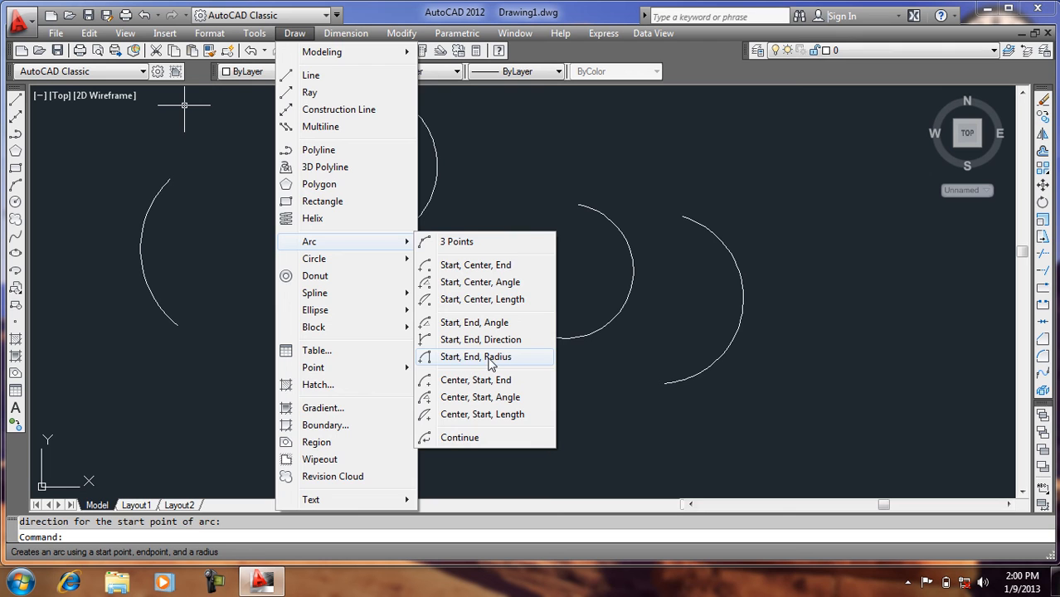
left_click(489, 357)
left_click(723, 423)
left_click(780, 212)
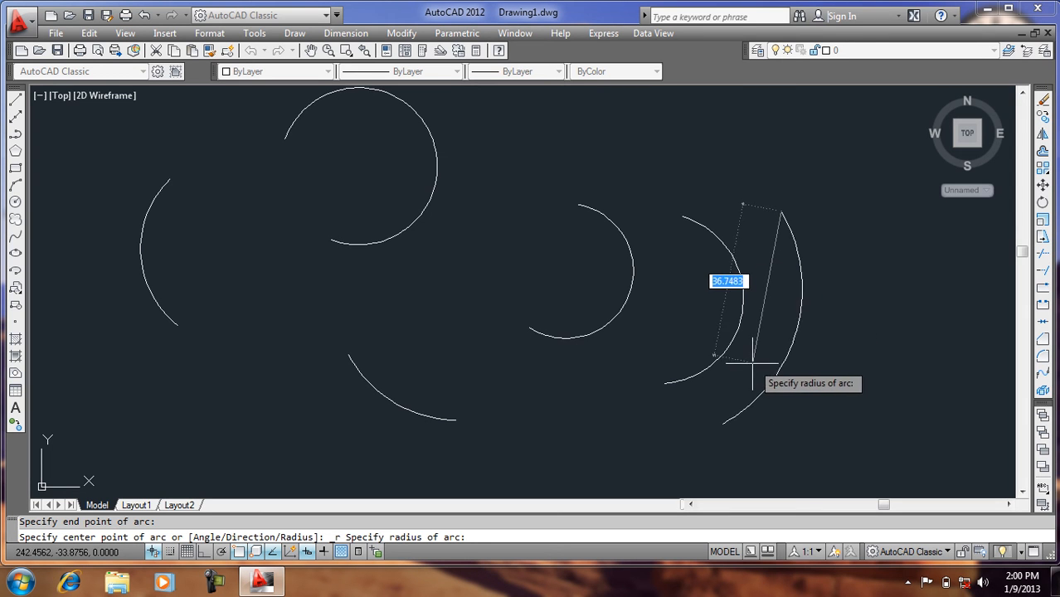
type("40")
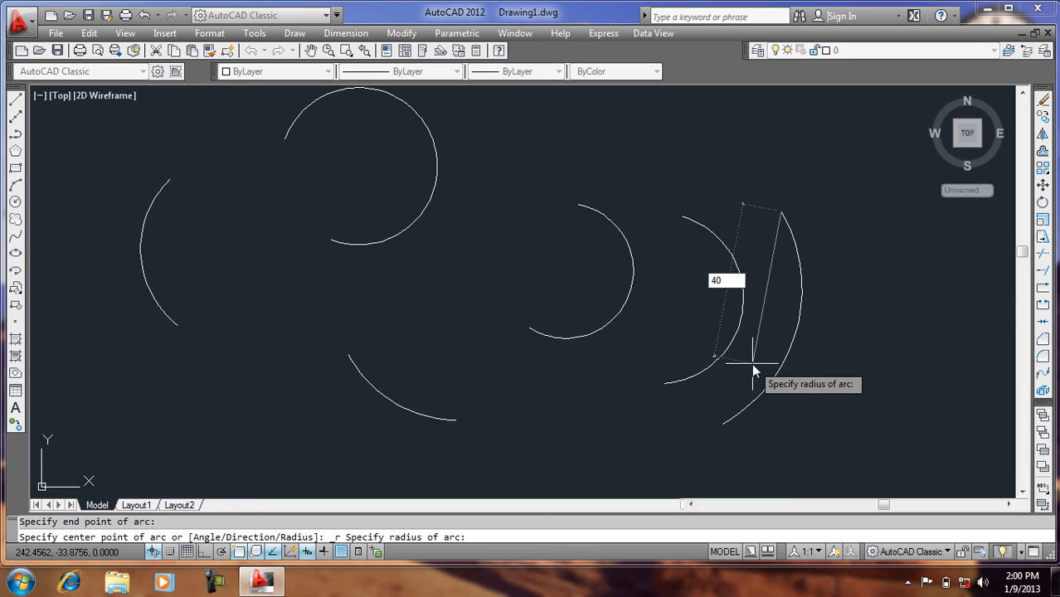
key("Return")
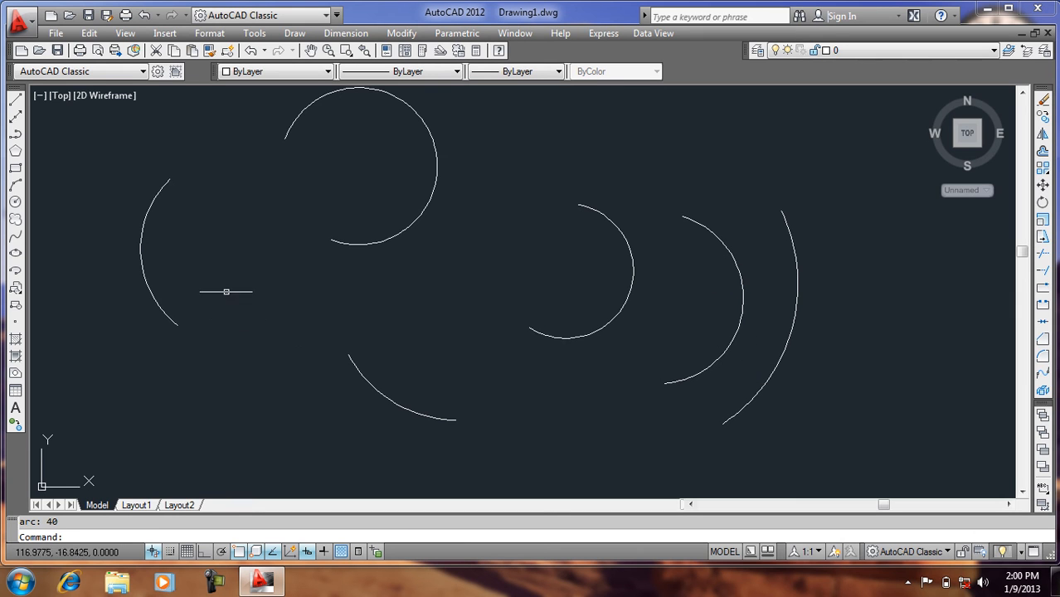
left_click(295, 33)
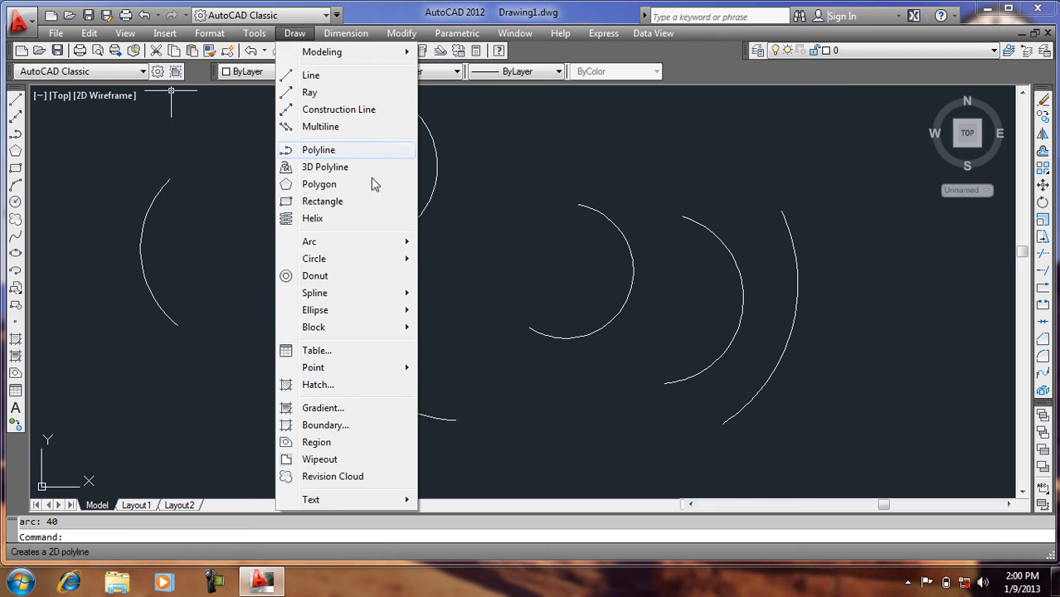
mouse_move(379, 252)
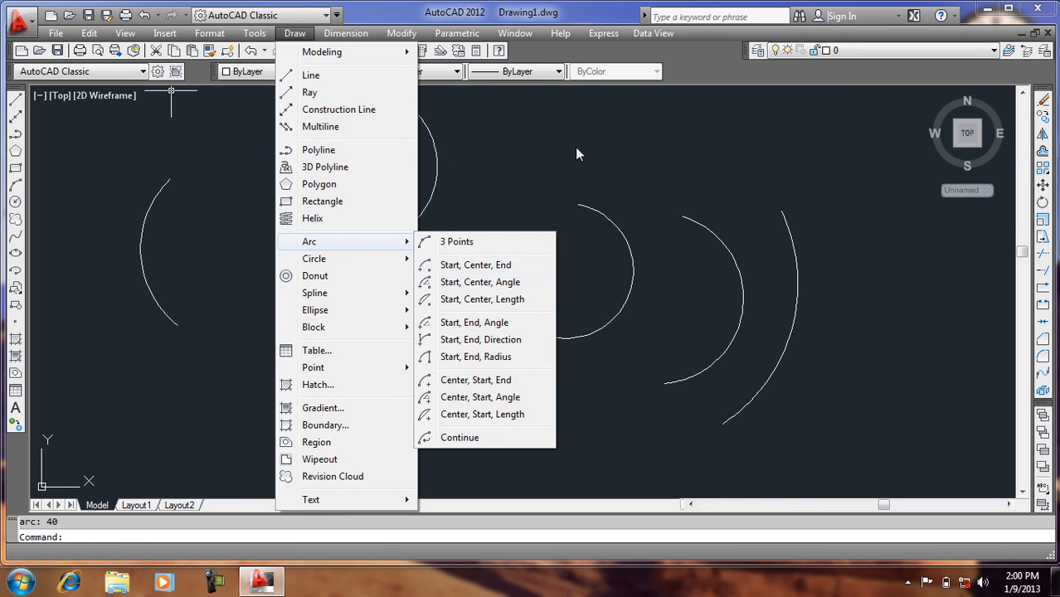
left_click(545, 175)
left_click(552, 170)
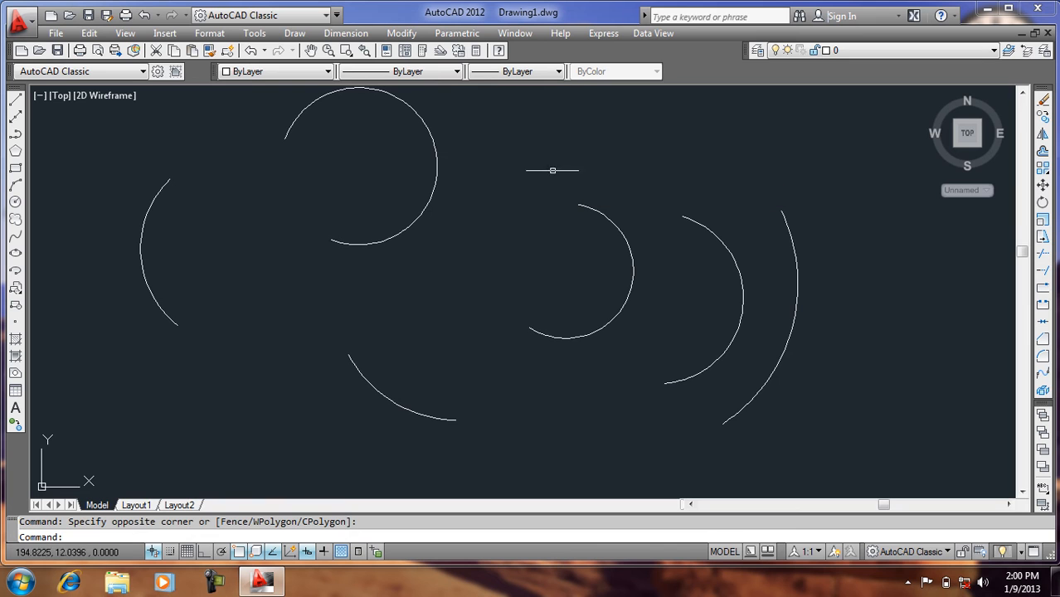
- Examine the arcs' centre points using the rightmost arc's grips and the object snaps of a Line command, leaving without drawing
left_click(797, 245)
mouse_move(792, 329)
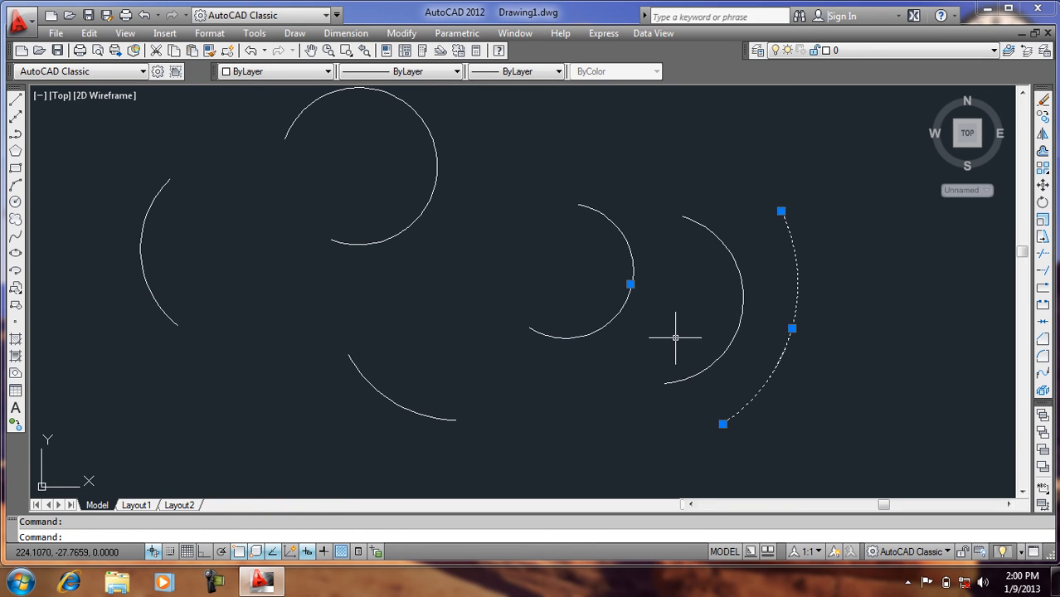
key("Escape")
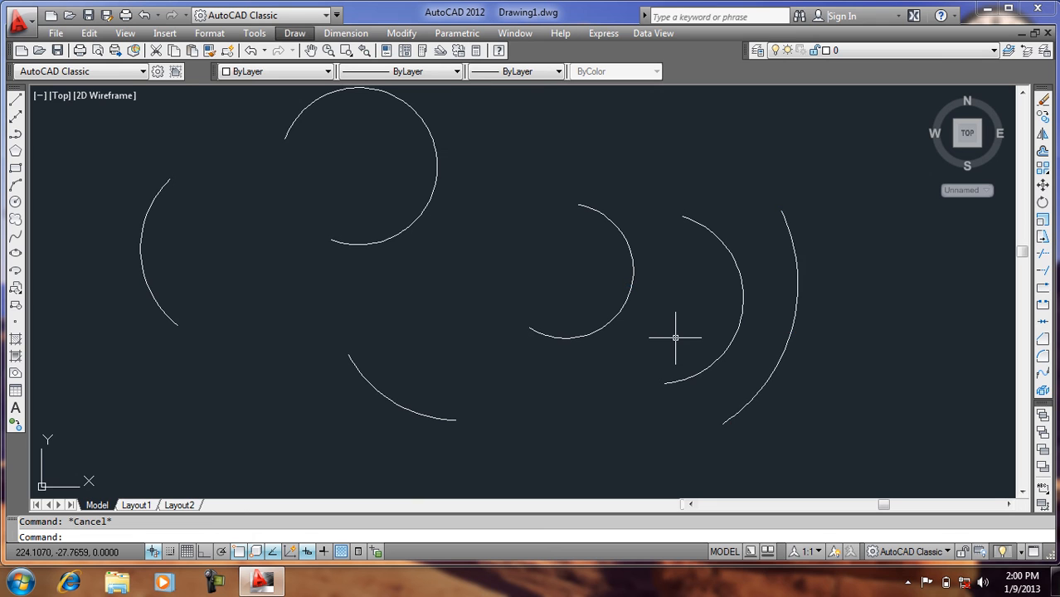
left_click(756, 340)
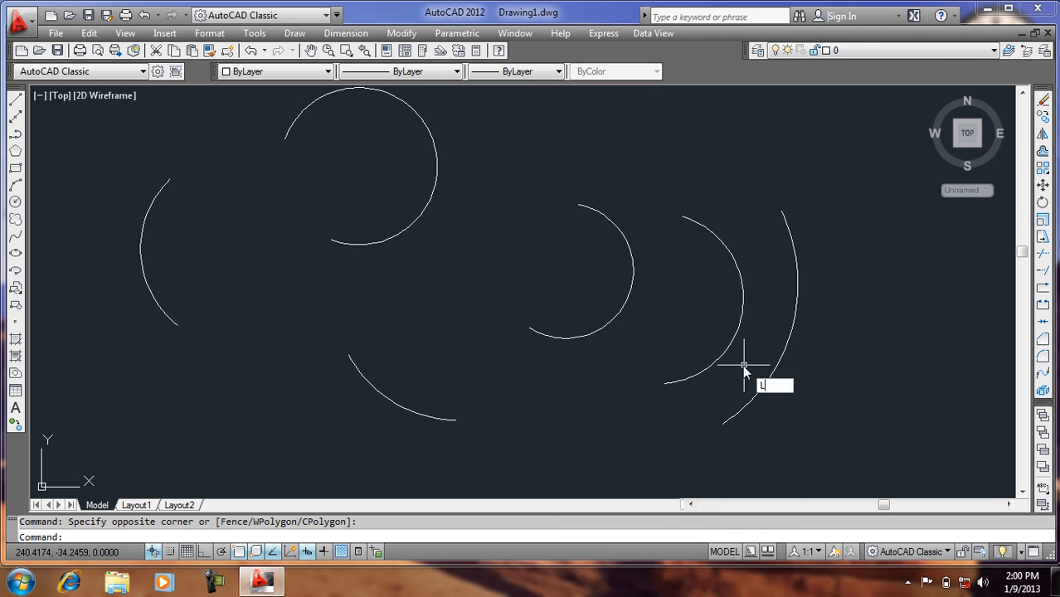
type("L")
key("Return")
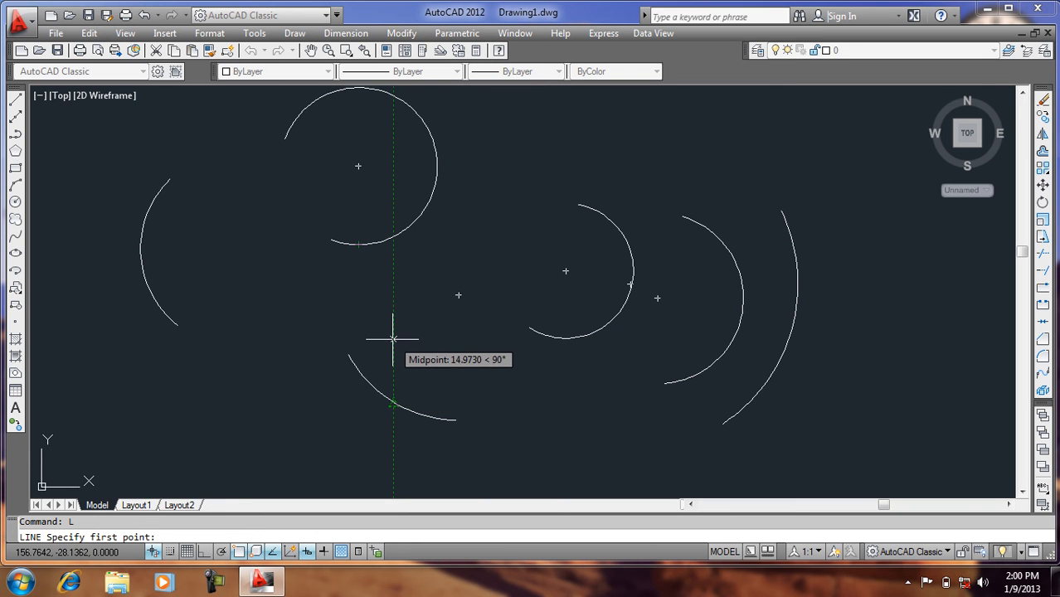
key("Escape")
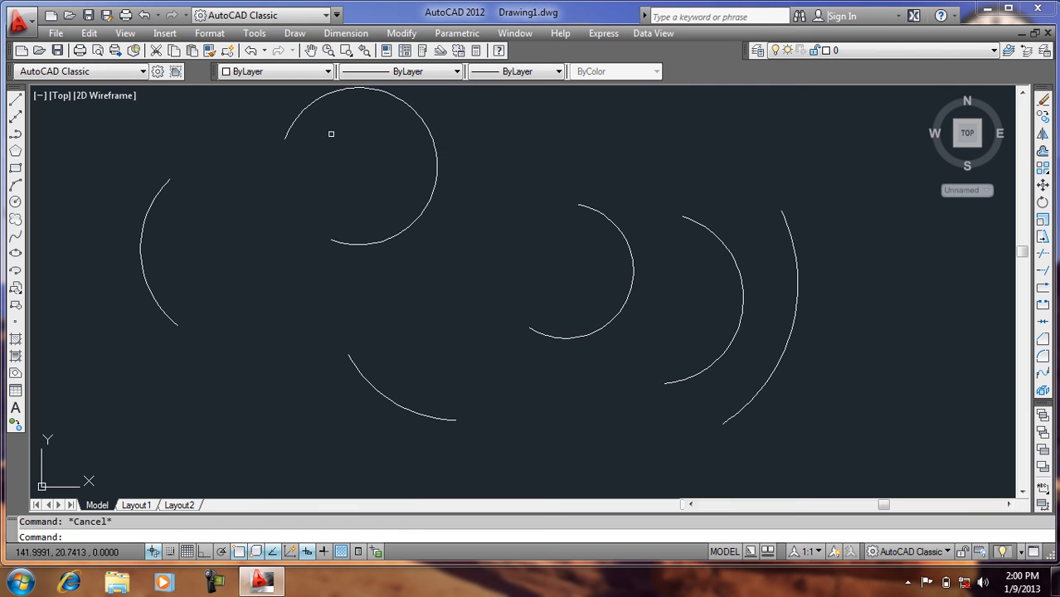
- Continue the rightmost arc from its upper end with a tangent arc that curves up and to the right
left_click(298, 35)
mouse_move(369, 241)
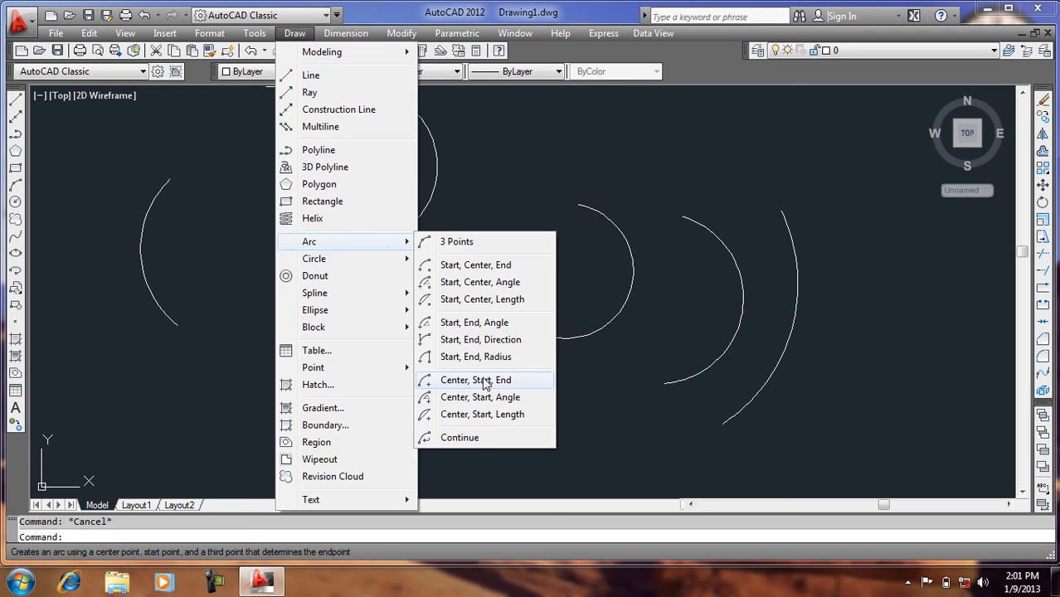
left_click(461, 437)
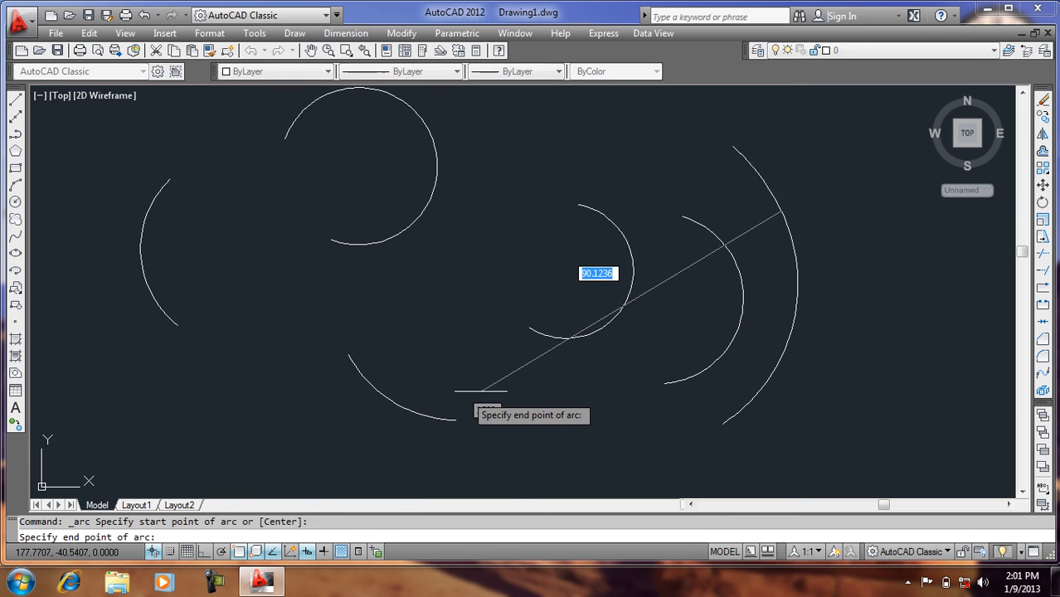
left_click(820, 137)
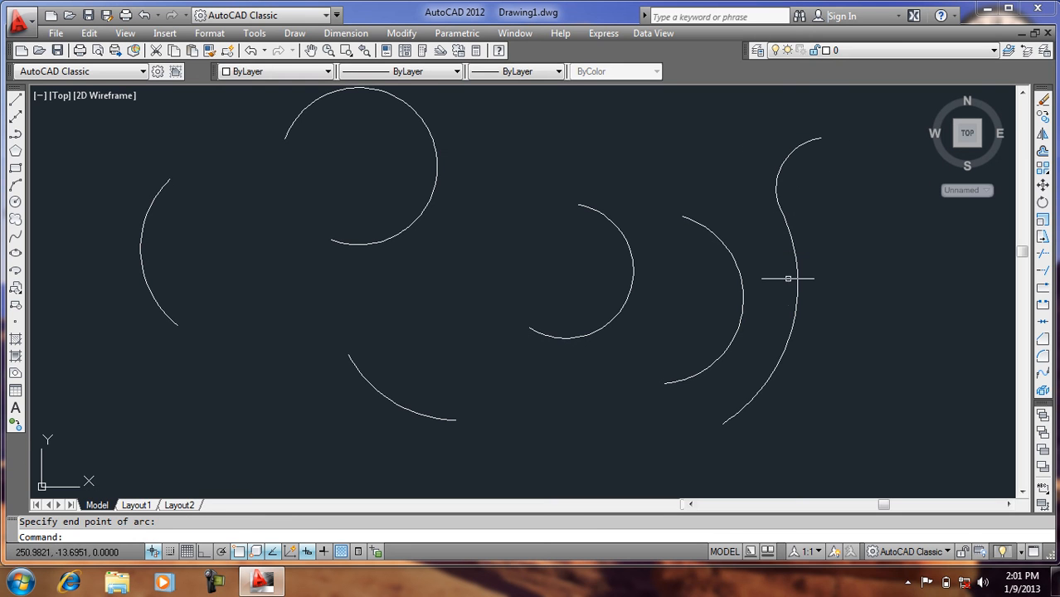
- Add another tangent Continue arc from the end of the previous one, looping over and down to the right
left_click(295, 33)
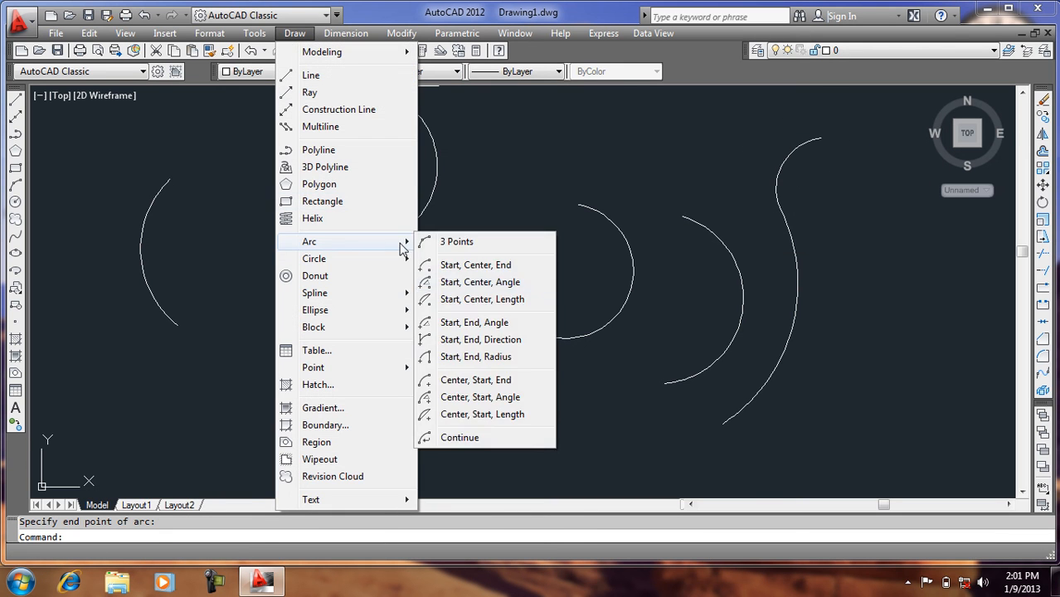
left_click(459, 437)
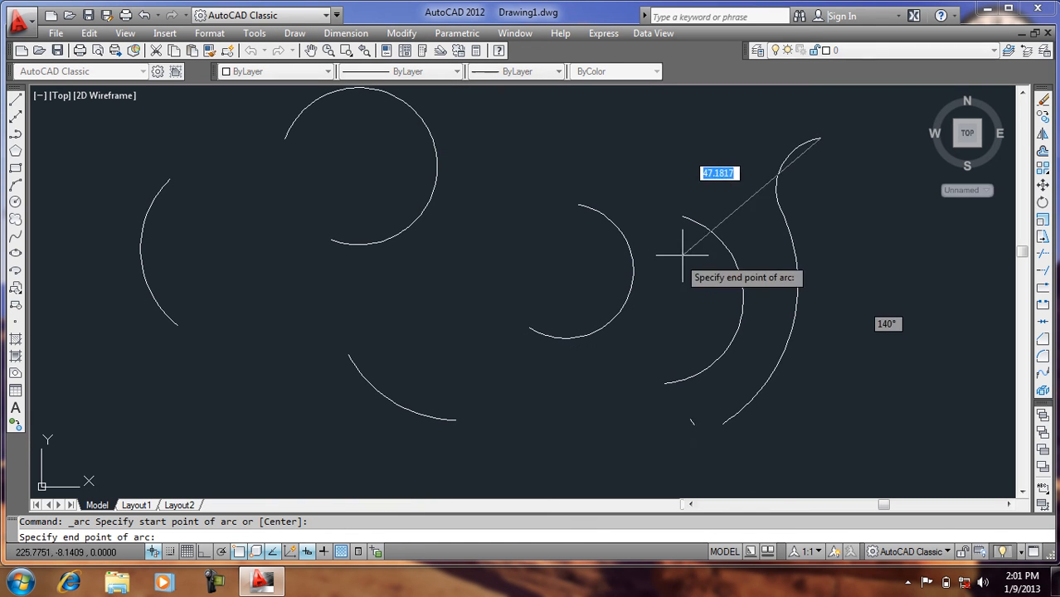
left_click(875, 256)
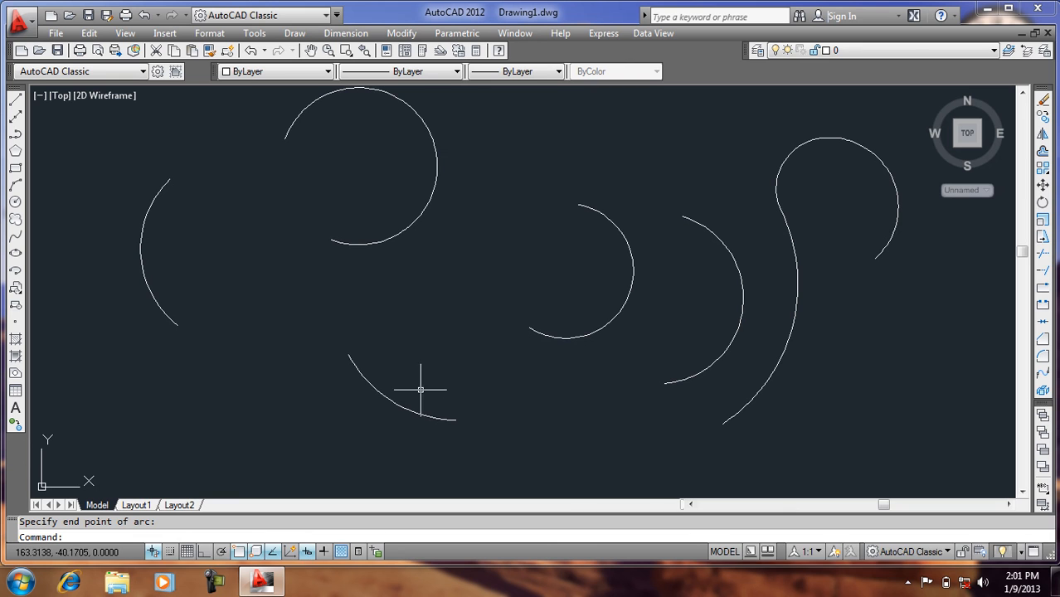
scroll(421, 389, "down", 2)
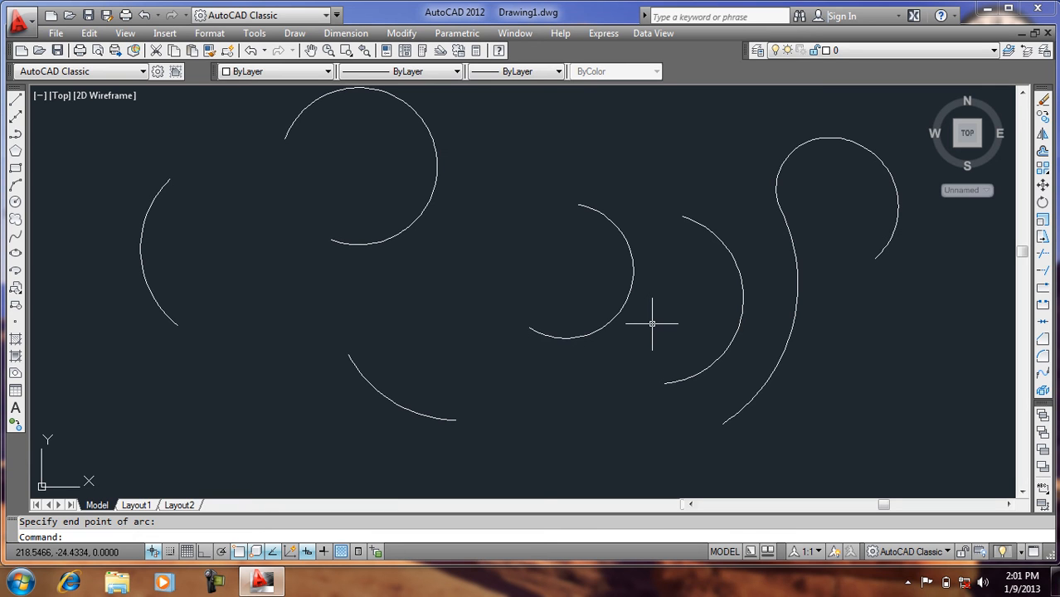
left_click(907, 582)
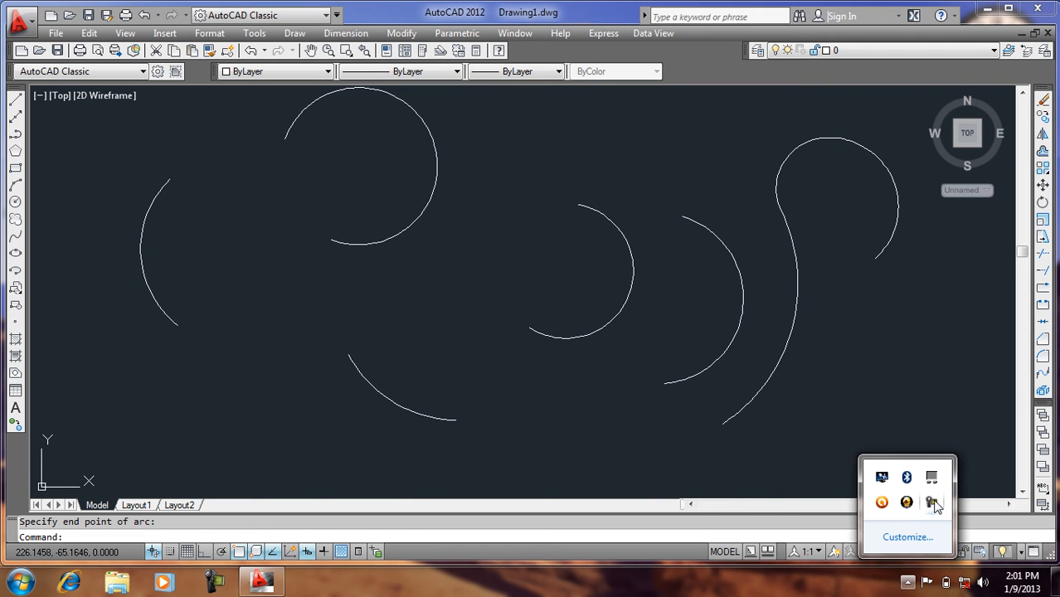